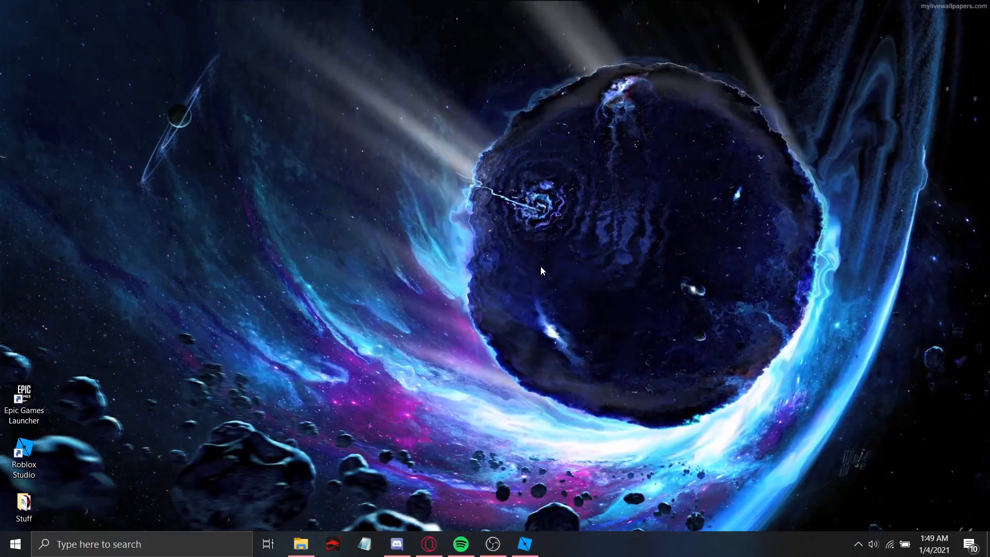
# Step: Switch to the browser and read the latest viewer comments on the YouTube Studio channel dashboard
pyautogui.click(429, 536)
pyautogui.scroll(-2, 376, 363)
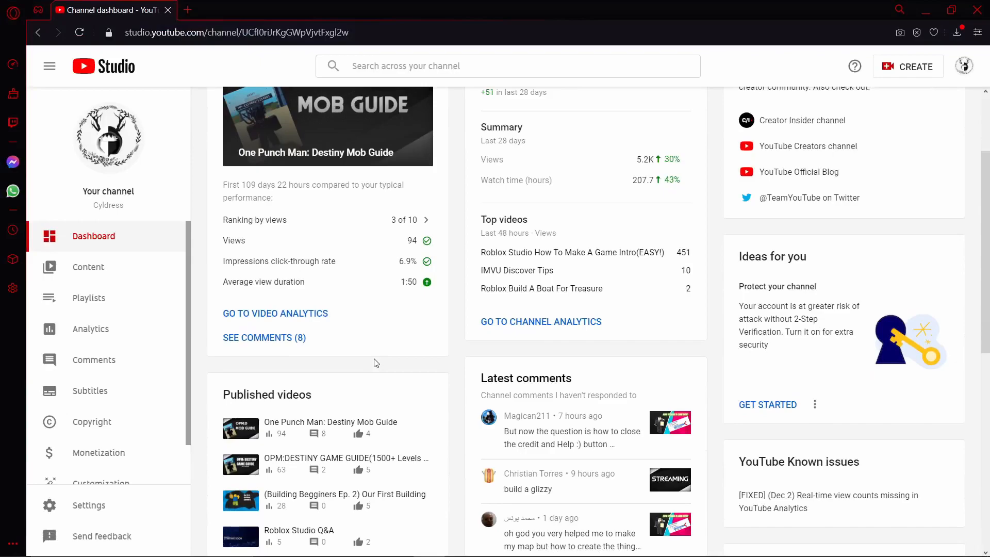
pyautogui.scroll(-2, 376, 364)
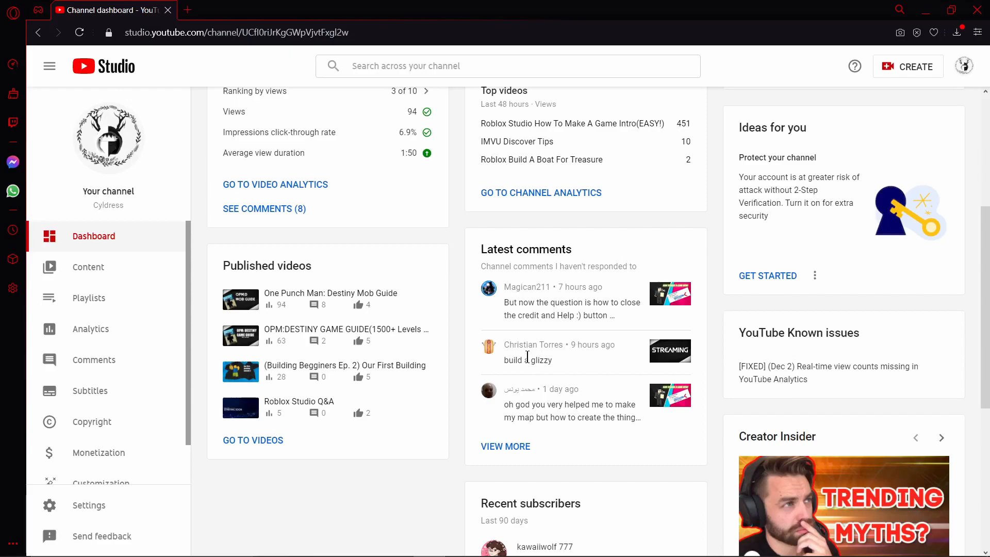
pyautogui.scroll(-1, 527, 357)
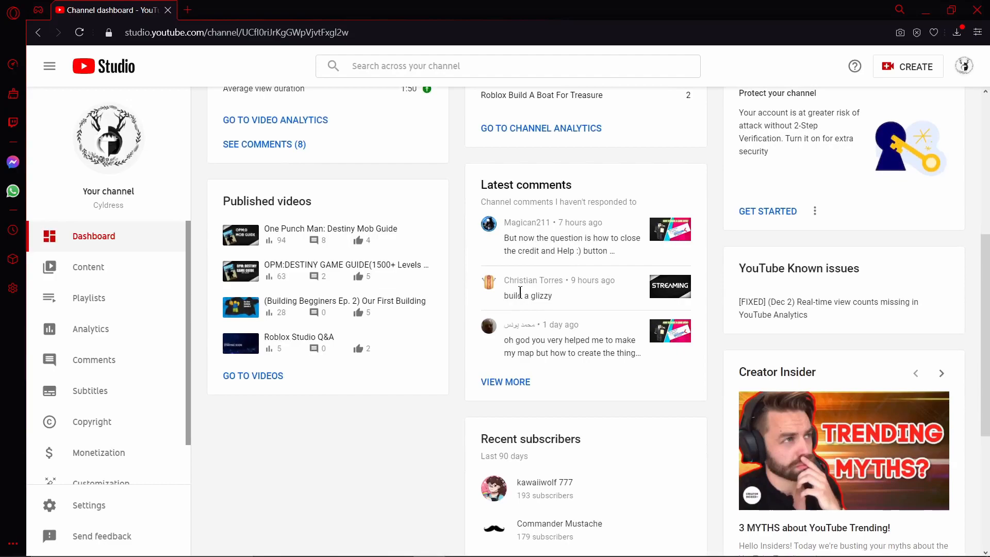
pyautogui.scroll(1, 519, 293)
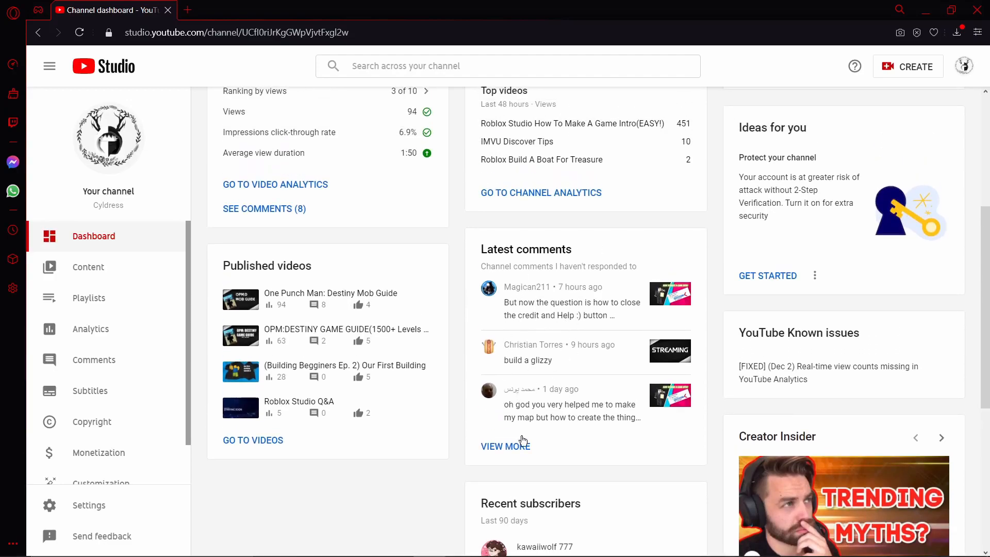
pyautogui.click(923, 9)
# Step: Switch to Roblox Studio and create a new place from the Baseplate template
pyautogui.click(526, 551)
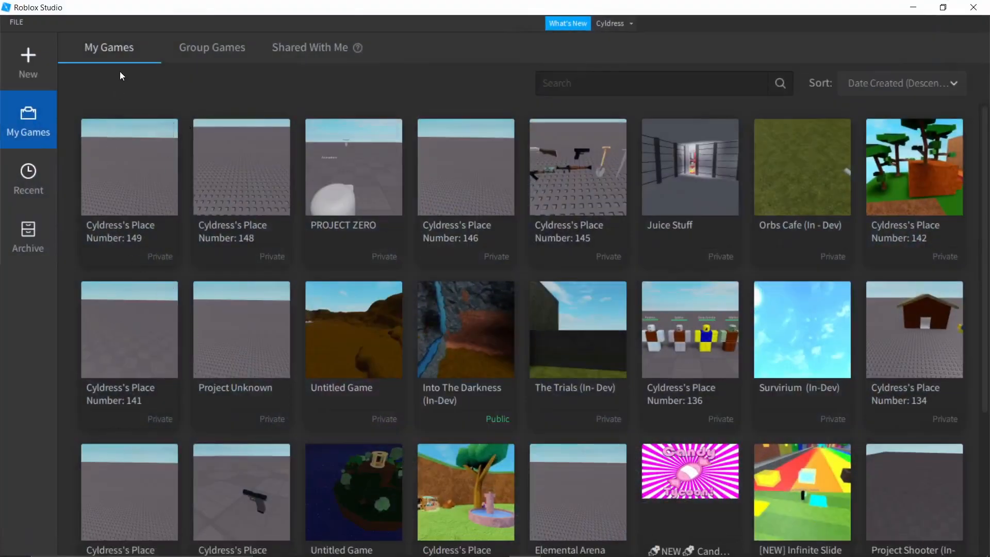
pyautogui.click(28, 61)
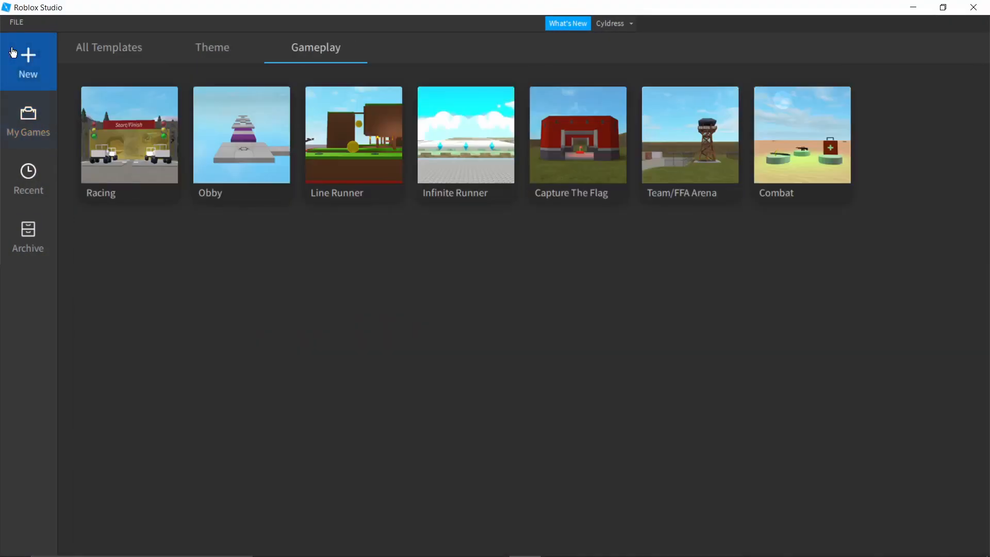
pyautogui.click(101, 47)
pyautogui.click(232, 252)
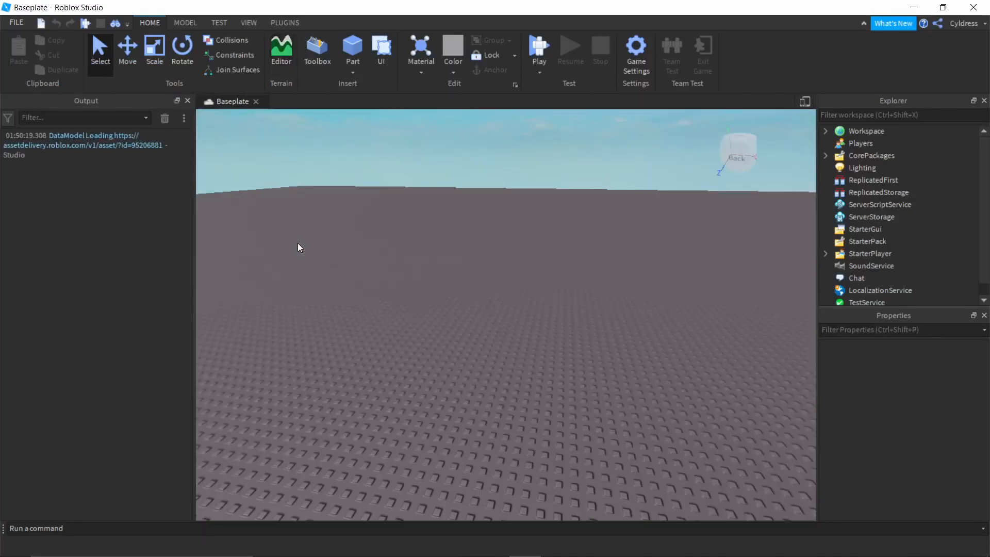
# Step: Close the Output window, show it once more, and close it again to enlarge the viewport
pyautogui.click(187, 101)
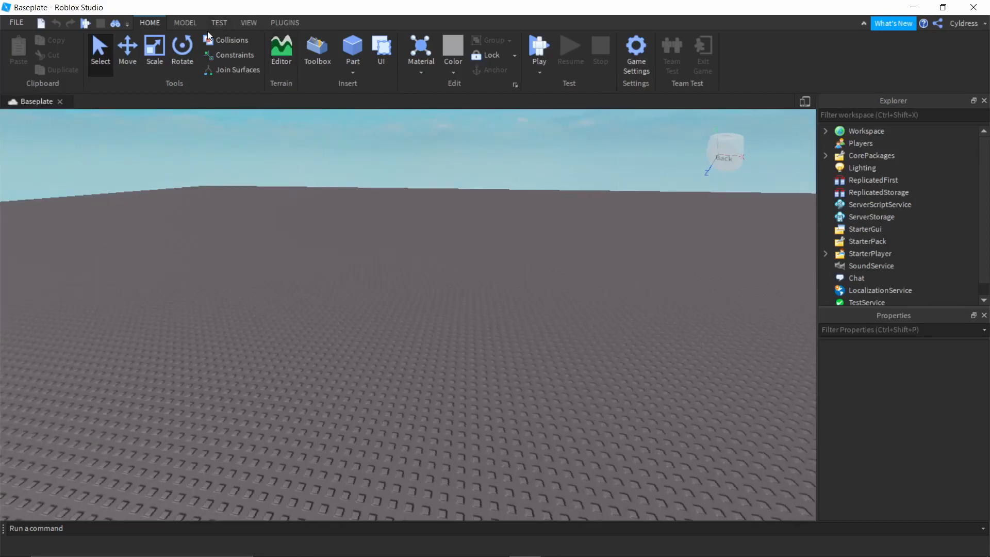
pyautogui.click(247, 23)
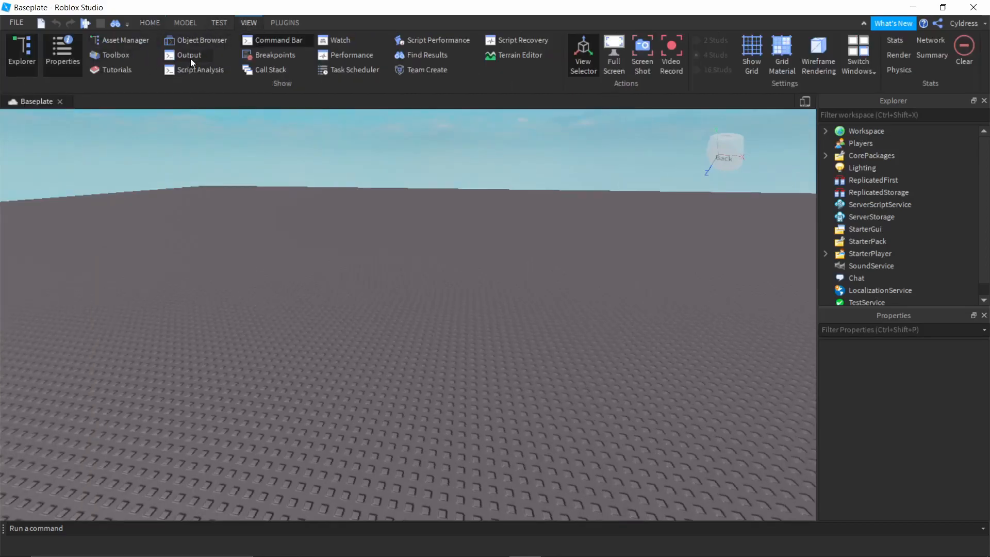
pyautogui.click(191, 57)
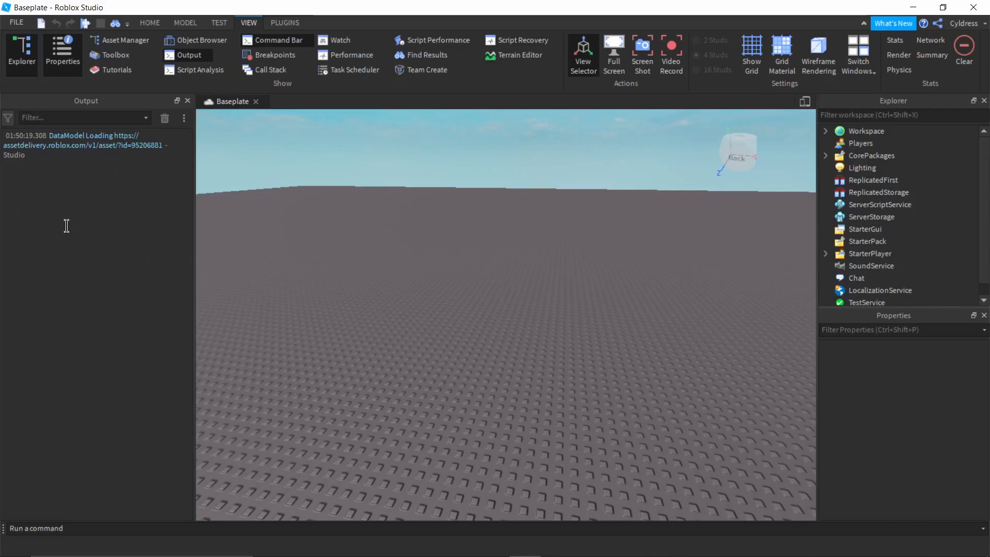
pyautogui.click(187, 100)
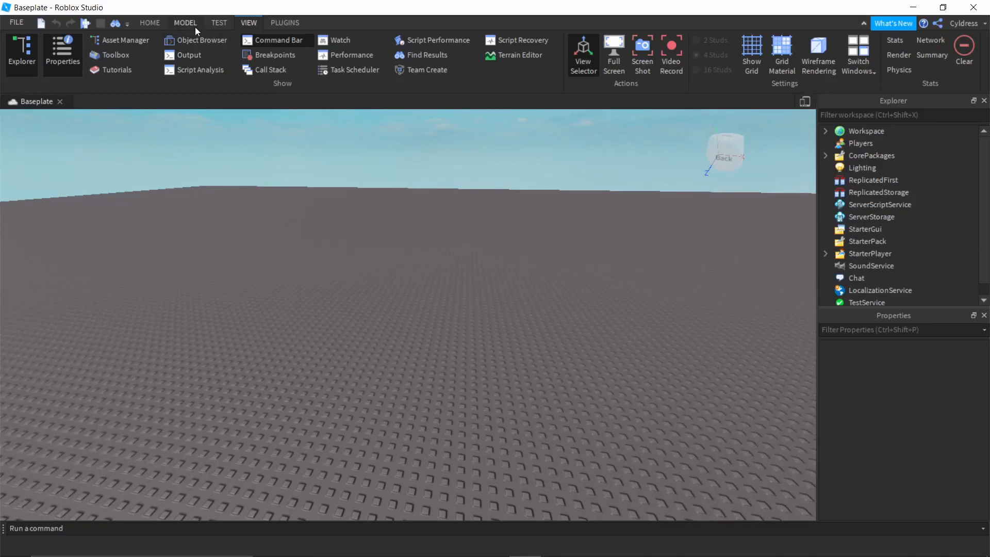
# Step: Open the Toolbox, browse the Plugins category for available plugins such as Roundify, and close it
pyautogui.click(125, 55)
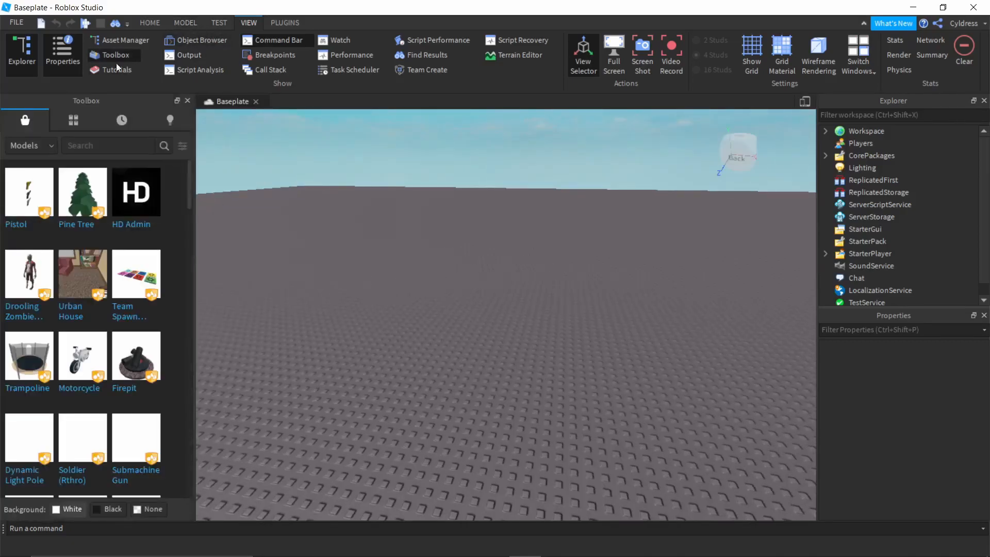
pyautogui.click(43, 150)
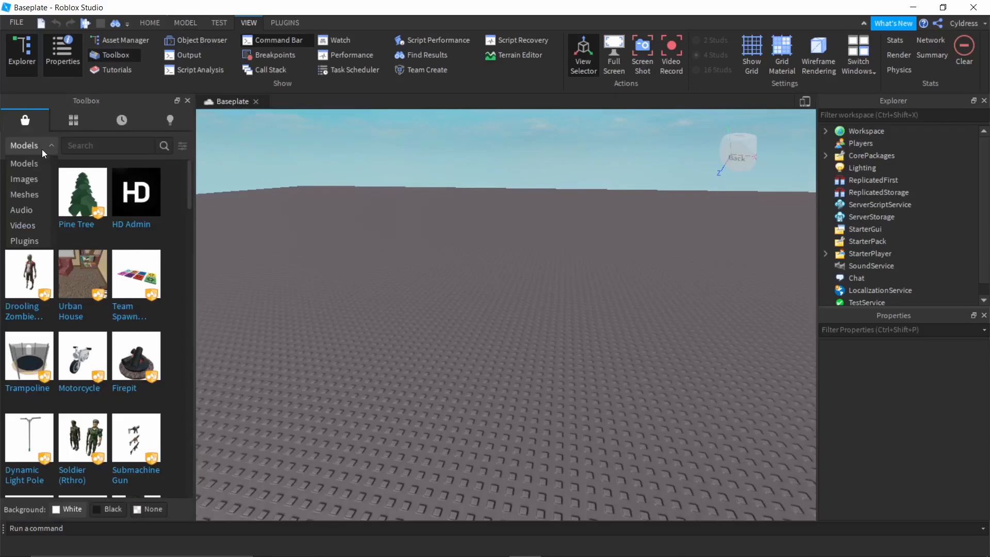
pyautogui.click(36, 244)
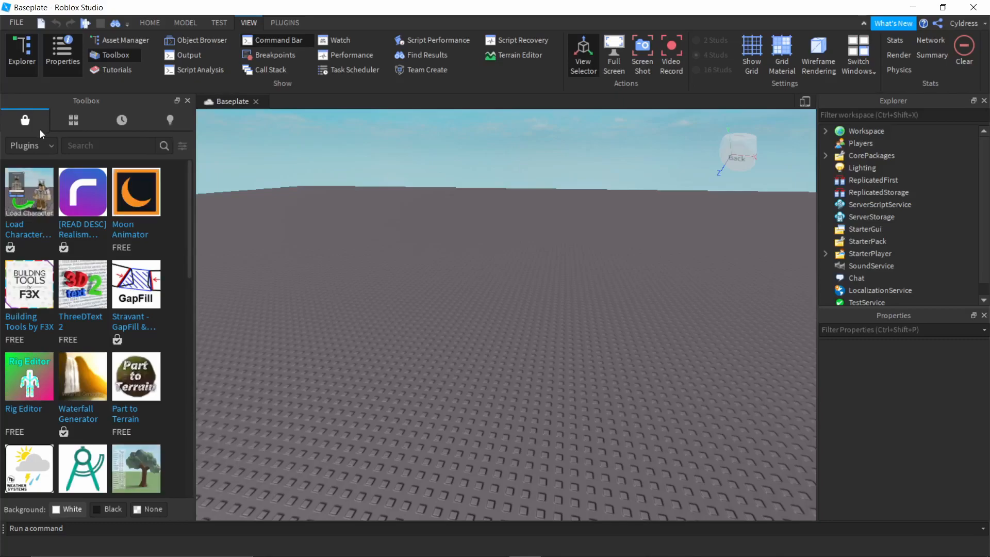
pyautogui.scroll(-5, 60, 242)
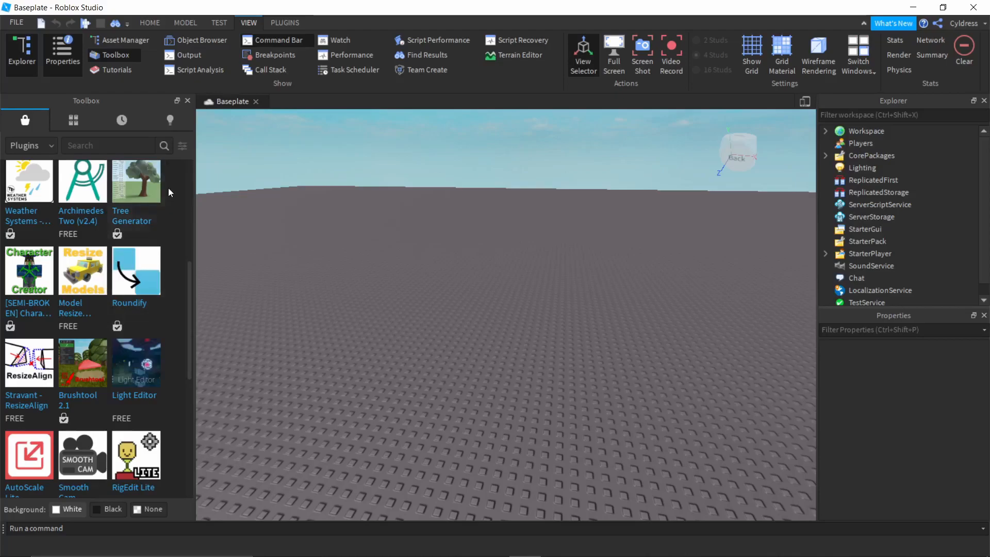
pyautogui.click(187, 100)
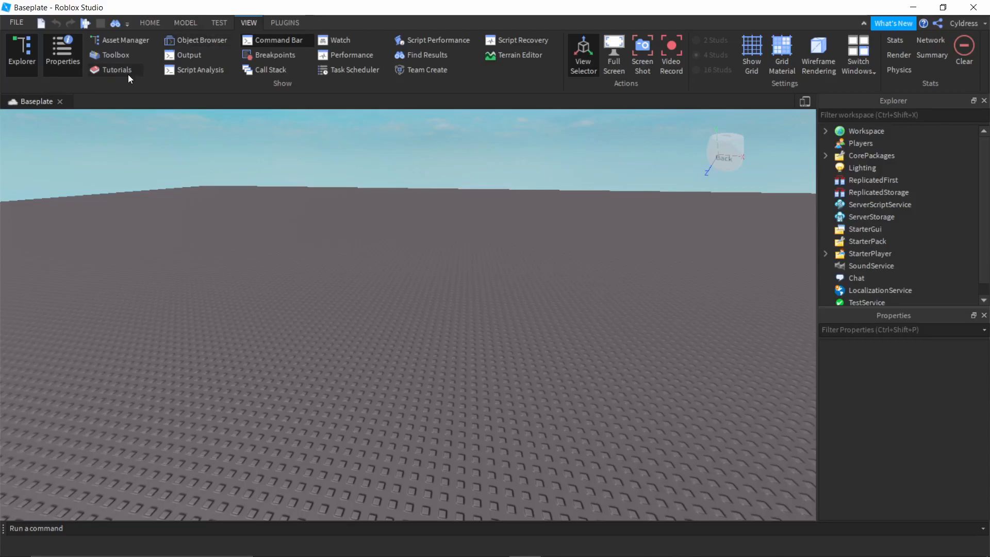
# Step: Insert a ScreenGui into StarterGui
pyautogui.click(891, 229)
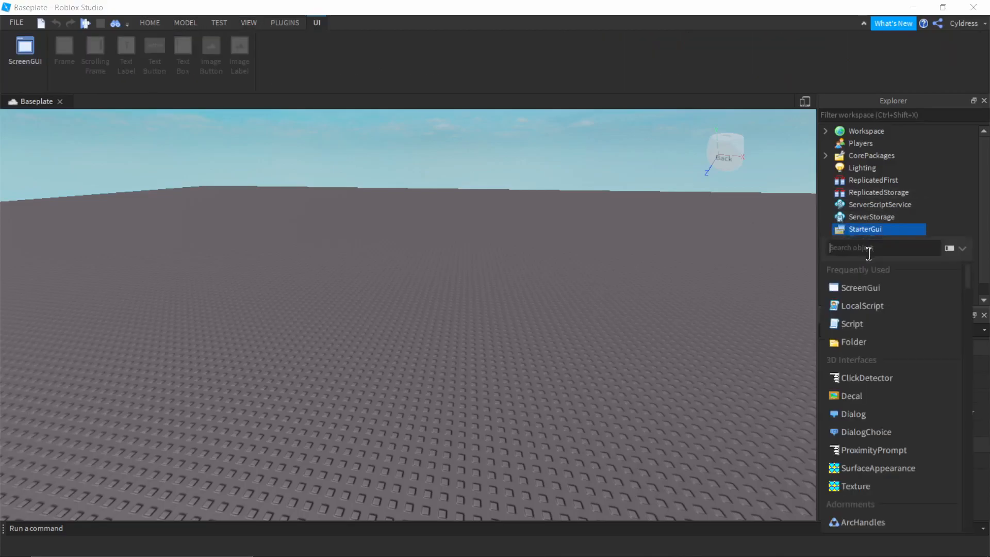
pyautogui.click(867, 287)
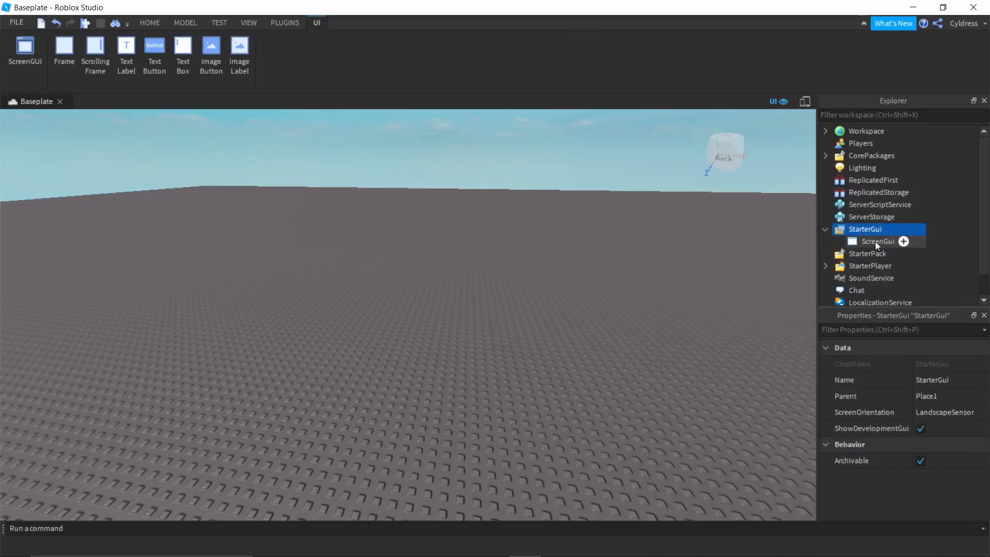
# Step: Insert a Frame into the ScreenGui and move it to about 401, 263 on the screen
pyautogui.click(902, 241)
pyautogui.click(868, 303)
pyautogui.moveTo(16, 124); pyautogui.dragTo(275, 294)
# Step: Open the Roundify plugin, shrink its settings window to a small panel, and place it beside the frame
pyautogui.click(297, 23)
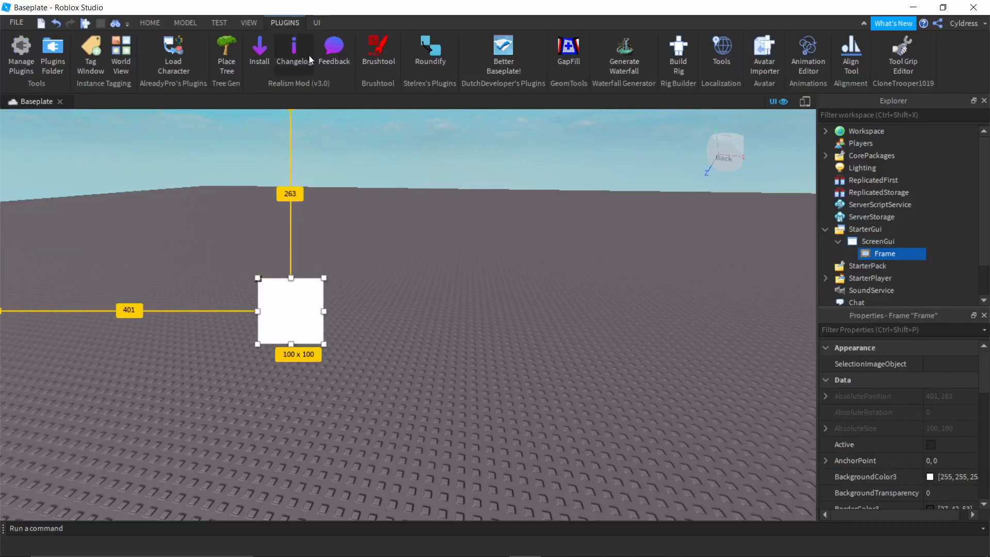
pyautogui.click(438, 54)
pyautogui.moveTo(742, 164); pyautogui.dragTo(596, 212)
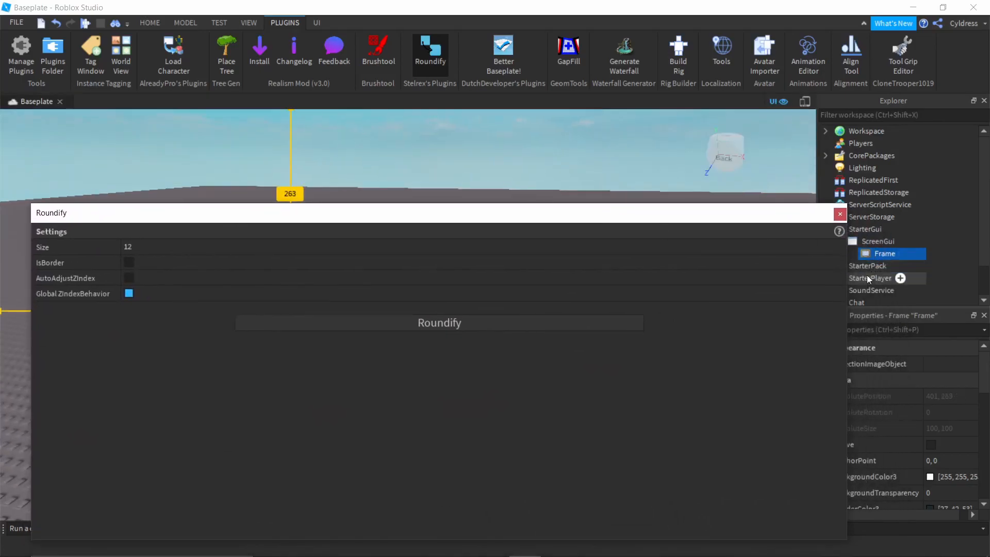
pyautogui.click(840, 213)
pyautogui.click(428, 50)
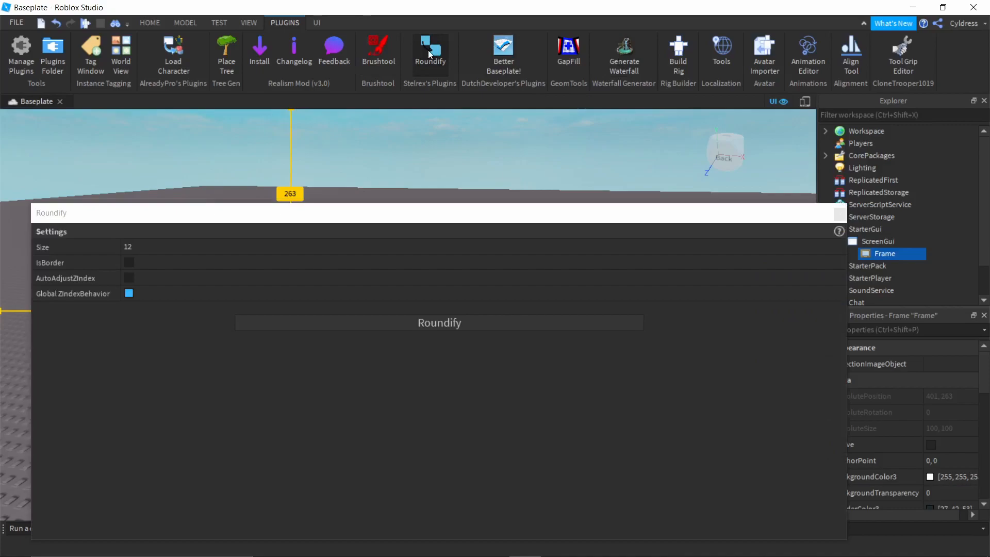
pyautogui.moveTo(847, 315); pyautogui.dragTo(172, 336)
pyautogui.moveTo(132, 539); pyautogui.dragTo(119, 355)
pyautogui.moveTo(114, 209); pyautogui.dragTo(519, 165)
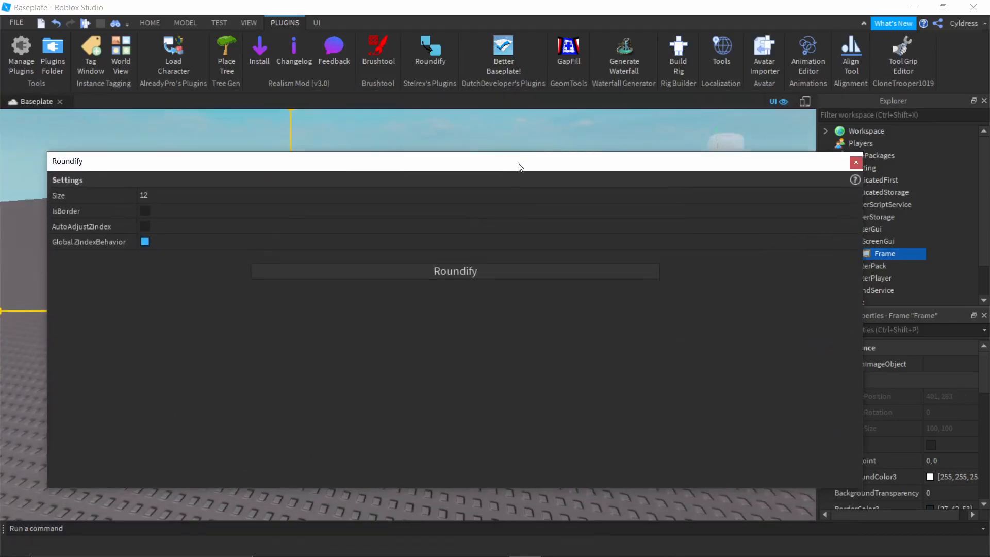
pyautogui.moveTo(47, 332); pyautogui.dragTo(932, 334)
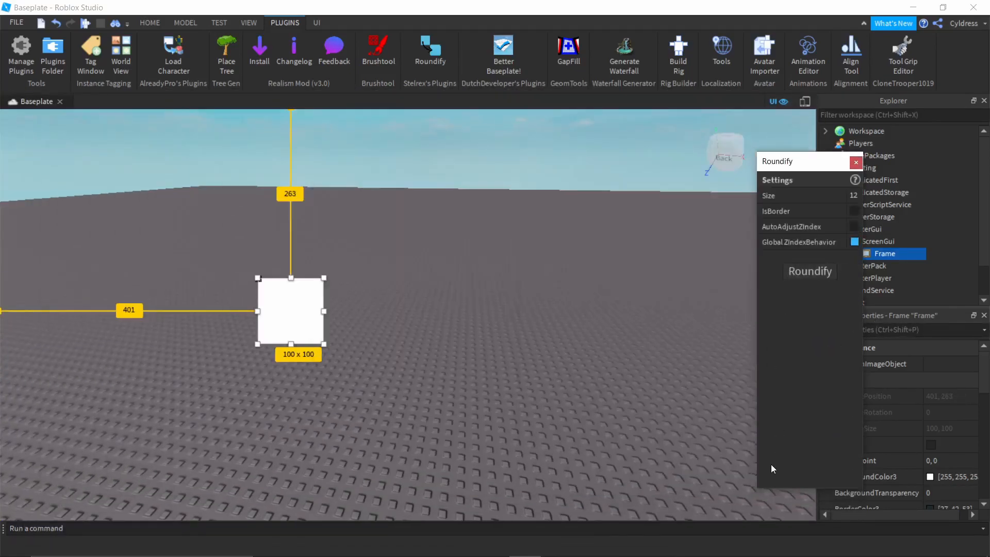
pyautogui.moveTo(801, 486); pyautogui.dragTo(840, 304)
pyautogui.moveTo(804, 162); pyautogui.dragTo(544, 210)
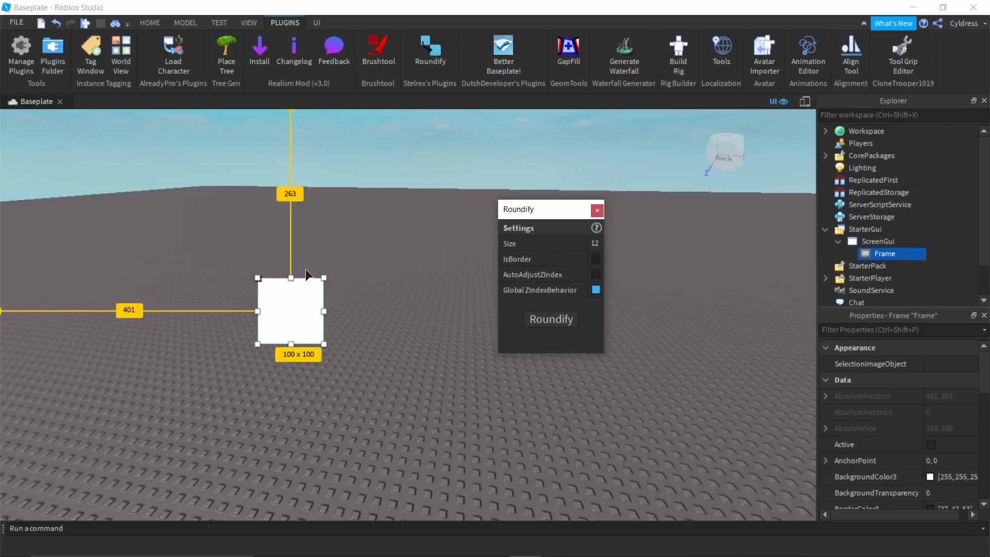
# Step: Round the frame's corners with Roundify at size 12, close the plugin window, and inspect the rounded frame
pyautogui.click(559, 319)
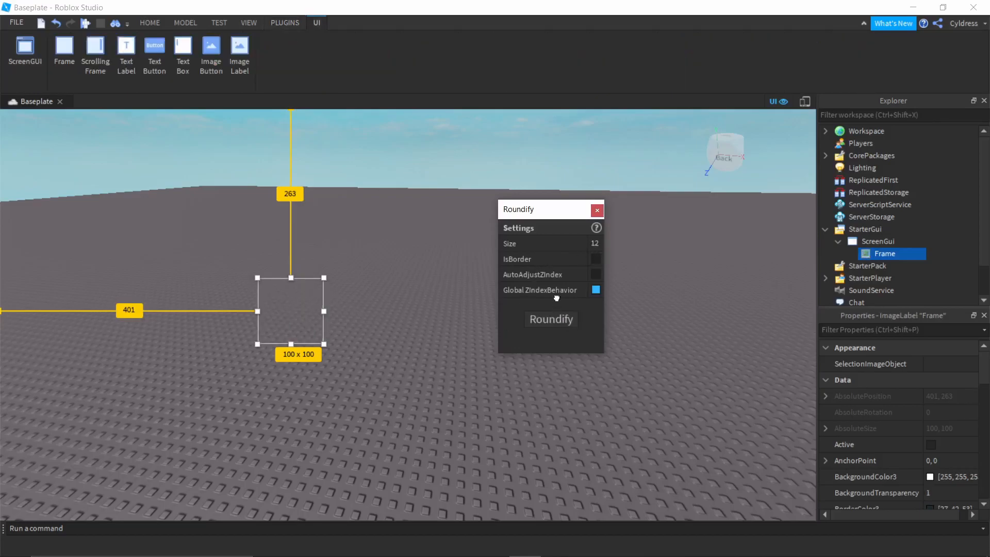
pyautogui.click(597, 211)
pyautogui.click(447, 286)
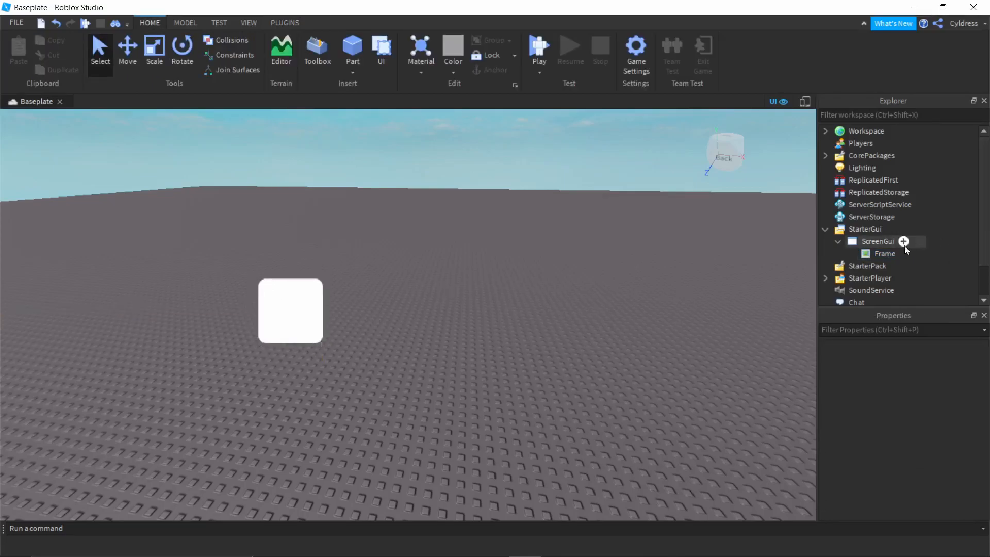
pyautogui.click(884, 253)
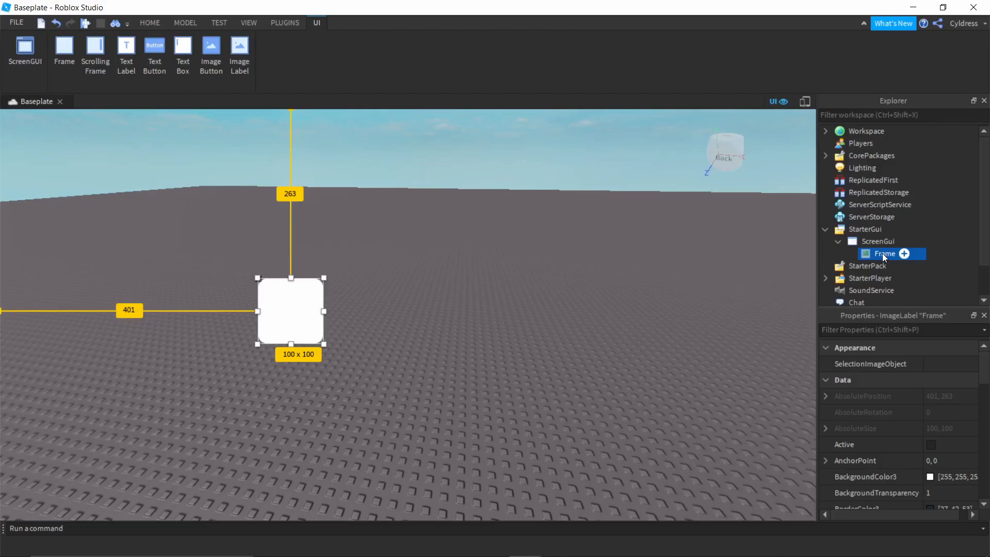
pyautogui.click(345, 326)
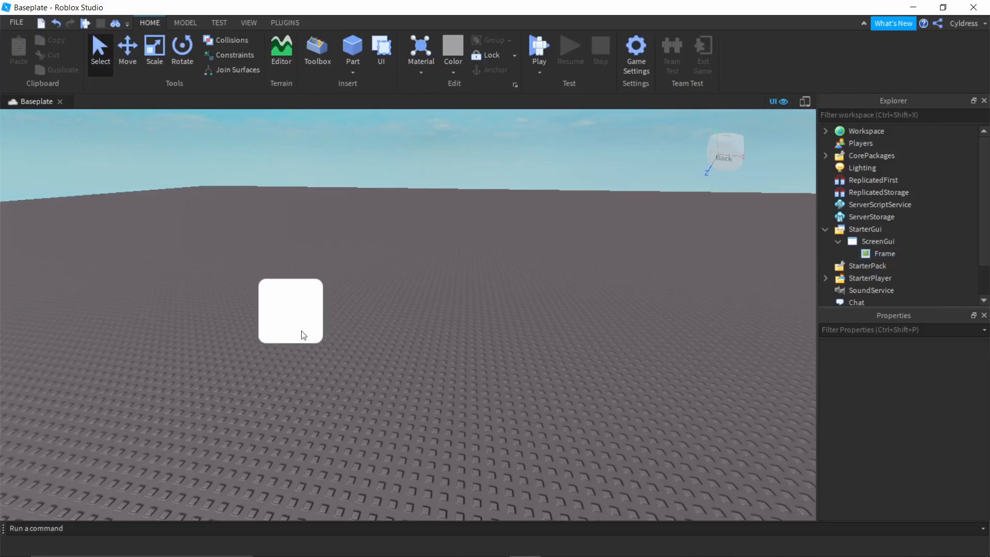
# Step: Delete the rounded Frame from the ScreenGui
pyautogui.click(885, 254)
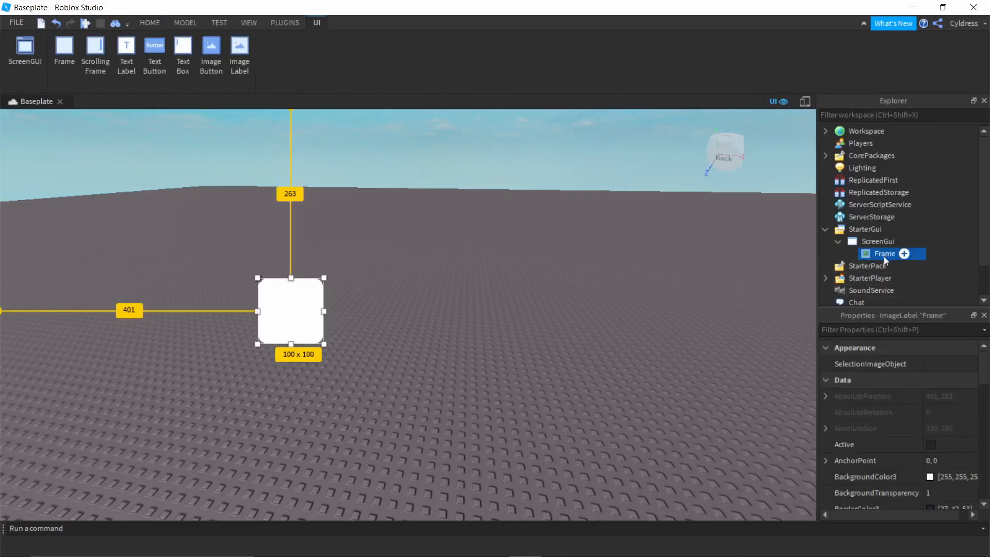
pyautogui.press('Delete')
pyautogui.moveTo(902, 242)
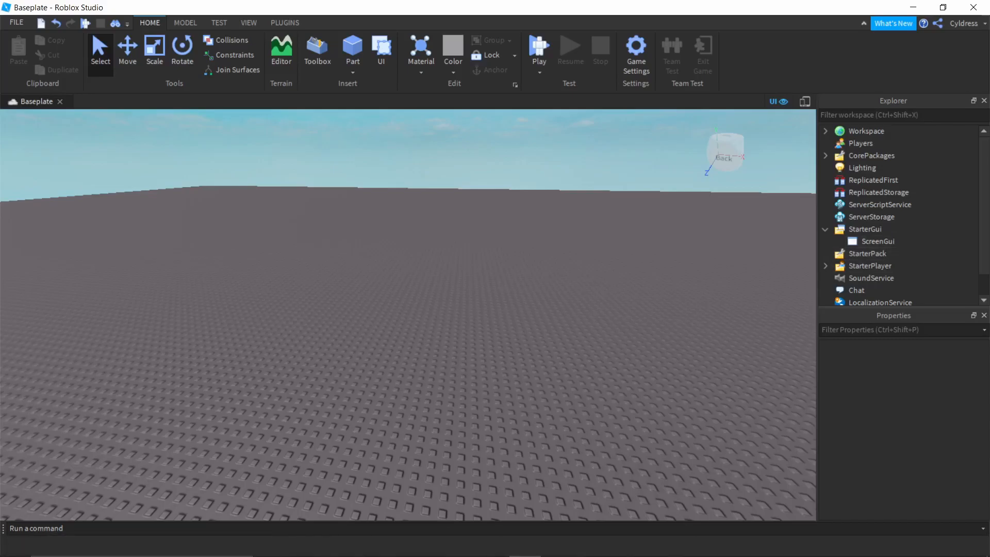
# Step: Switch to the browser for another look at the channel dashboard and return to Roblox Studio
pyautogui.click(428, 550)
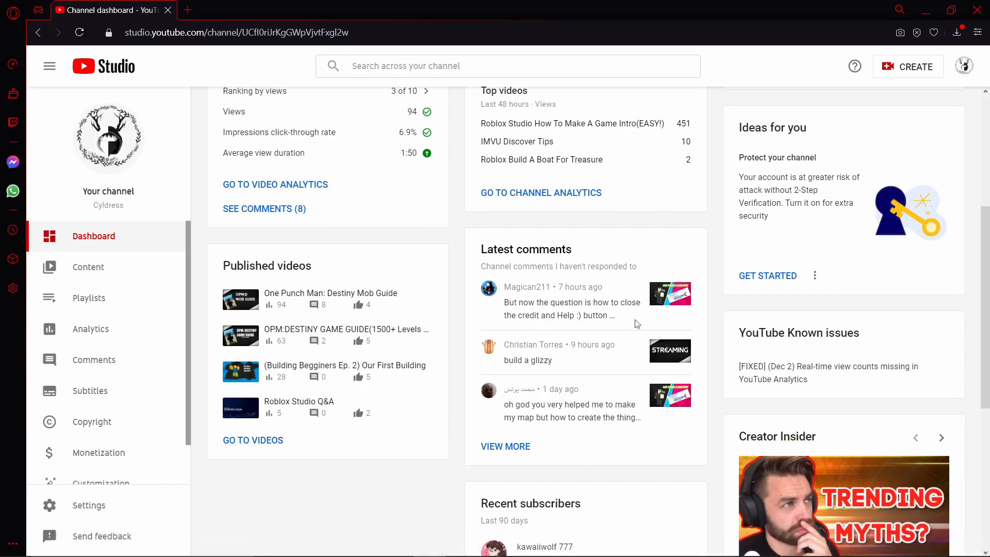
pyautogui.moveTo(532, 546)
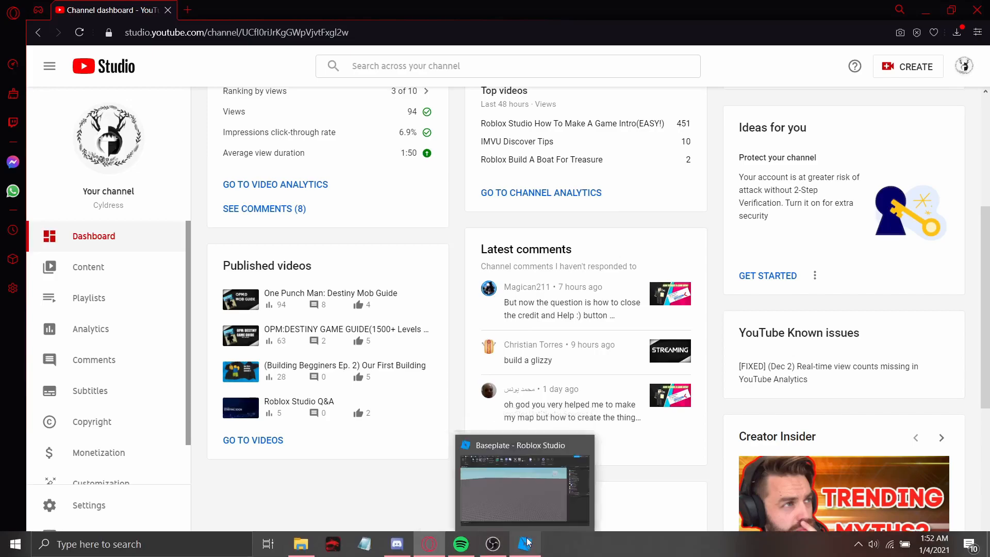
pyautogui.click(525, 537)
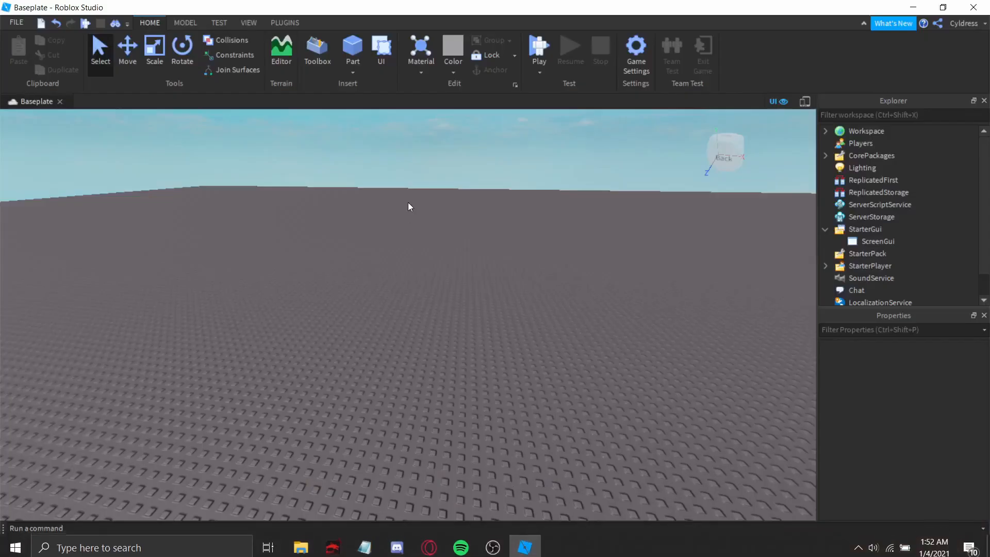
# Step: Rename the ScreenGui under StarterGui as iNTRO
pyautogui.click(874, 240)
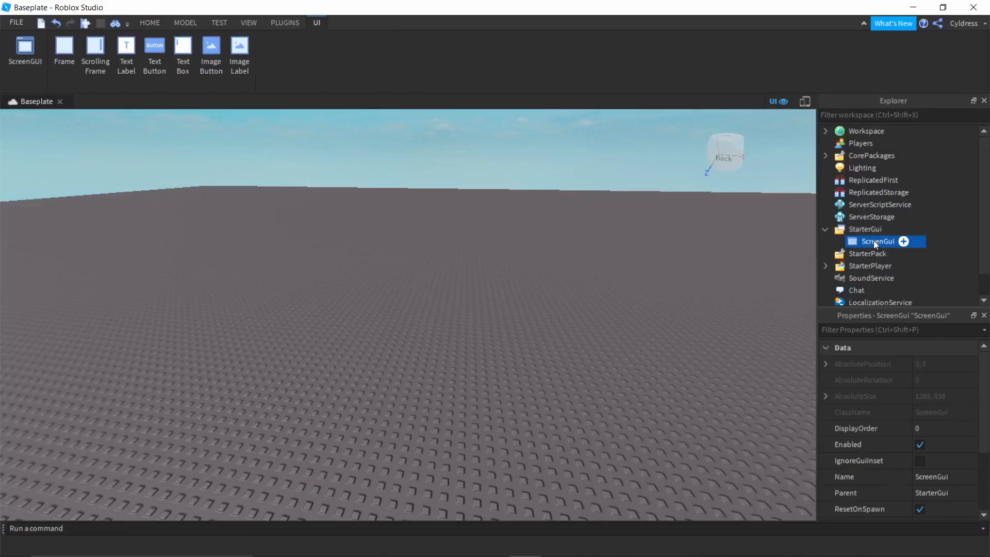
pyautogui.click(874, 240)
pyautogui.press('BackSpace')
pyautogui.write('iNTRO')
pyautogui.press('Return')
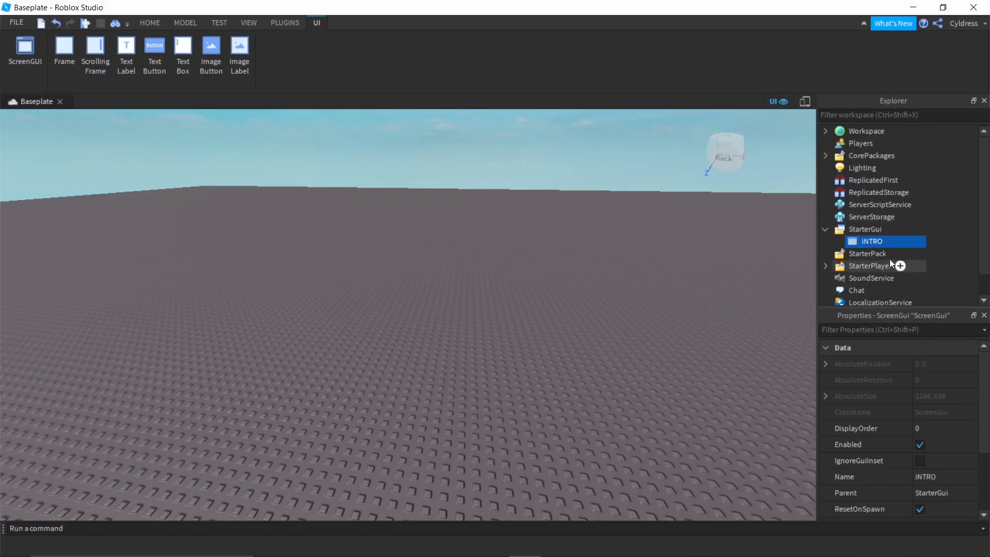
# Step: Rename the ScreenGui under StarterGui as Main Menu
pyautogui.doubleClick(872, 242)
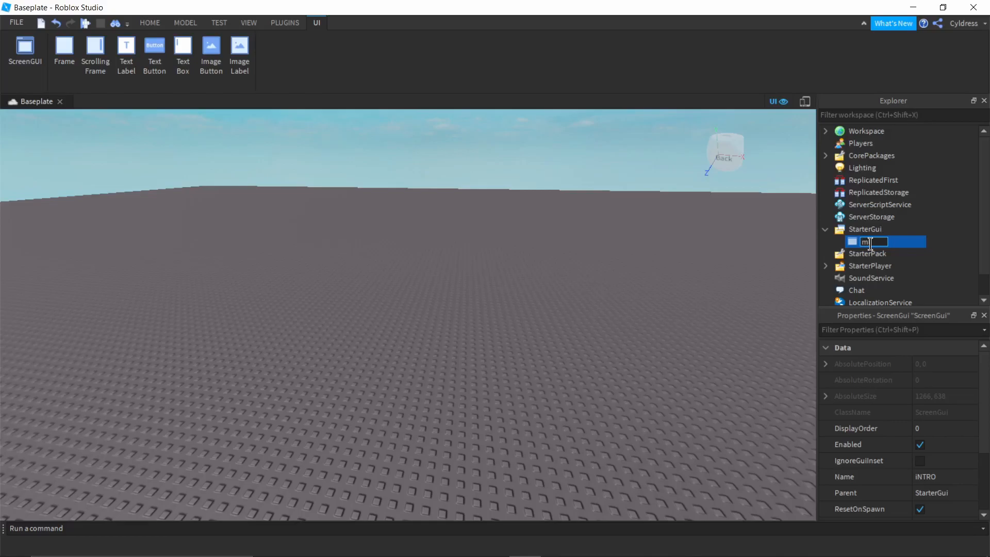
pyautogui.write('Main Menu')
pyautogui.press('Return')
# Step: Add a Frame inside the Main Menu ScreenGui and look through its position and size properties
pyautogui.click(906, 241)
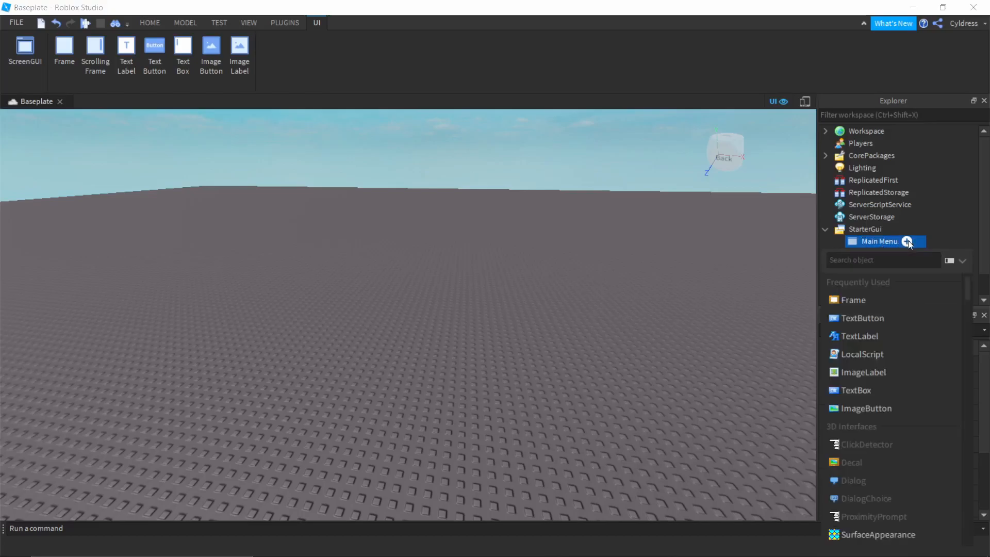
pyautogui.click(871, 302)
pyautogui.scroll(-2, 912, 381)
pyautogui.scroll(-3, 912, 379)
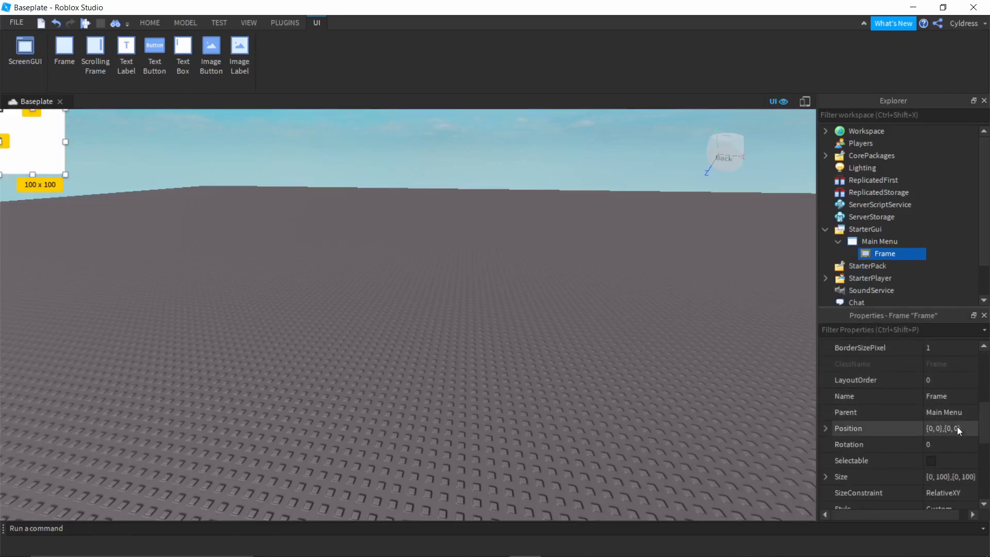
pyautogui.scroll(-1, 943, 429)
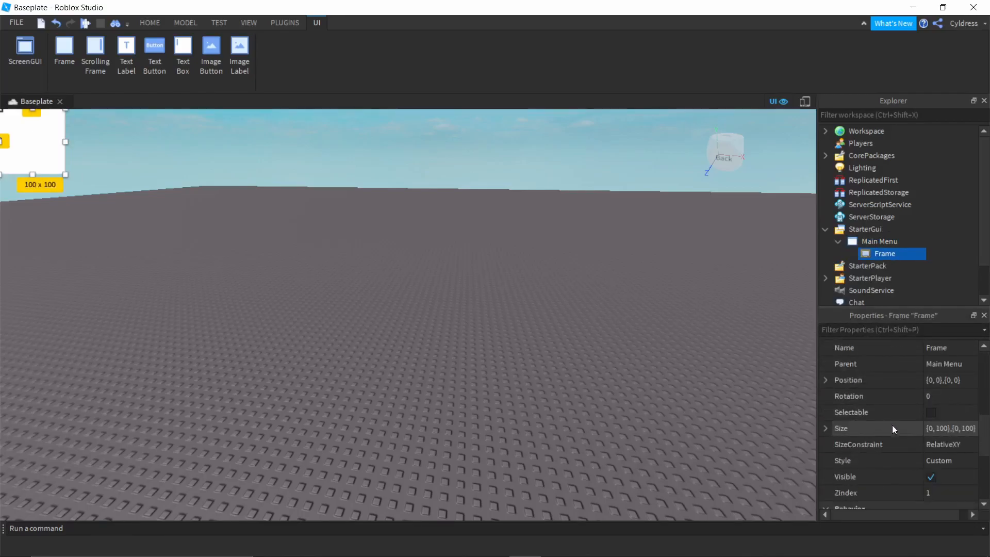
# Step: Toggle the Explorer and Properties windows off and back on
pyautogui.click(150, 23)
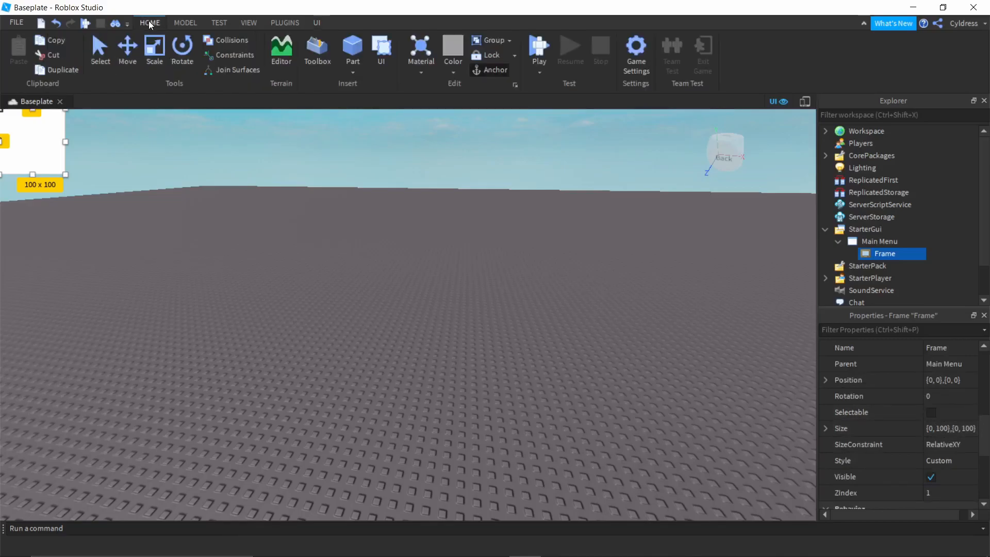
pyautogui.click(248, 24)
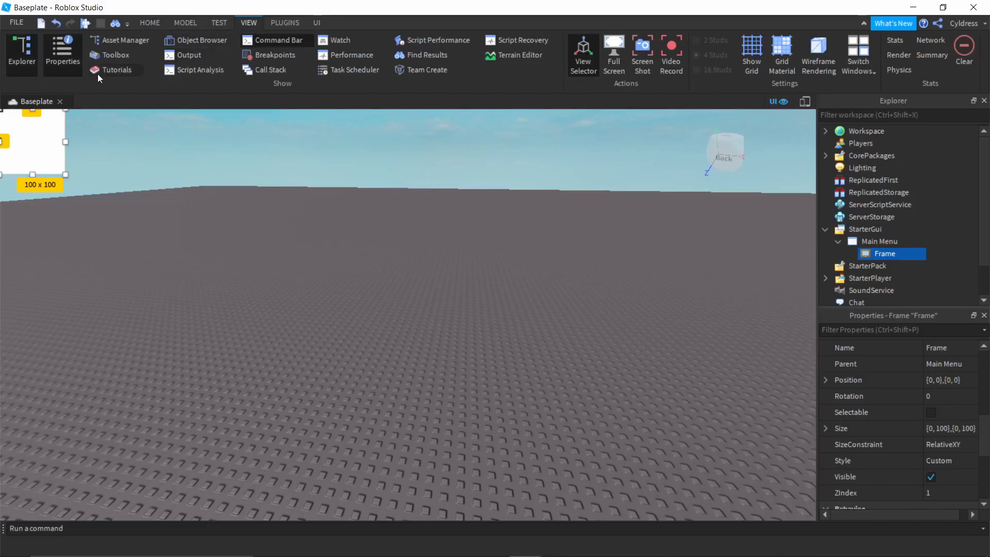
pyautogui.click(74, 48)
pyautogui.click(20, 57)
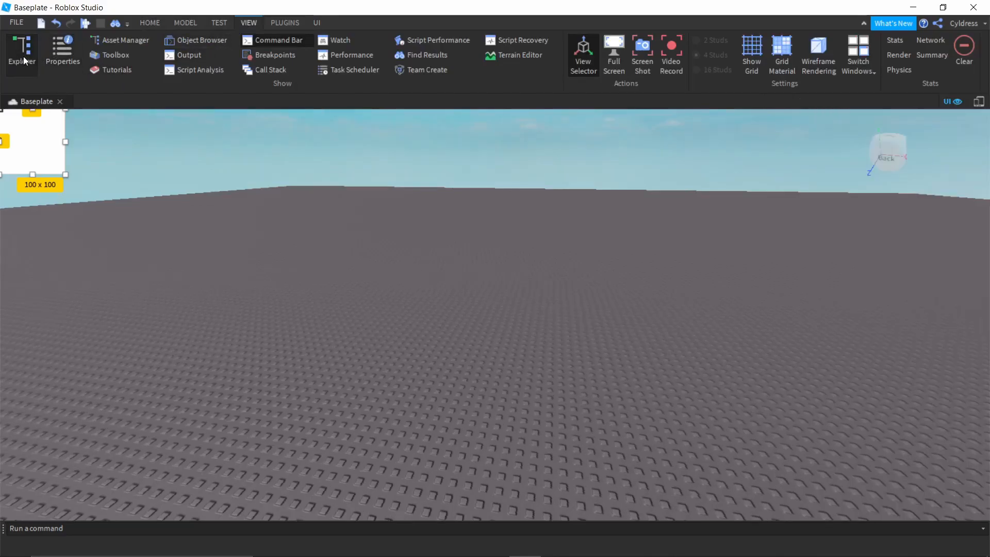
pyautogui.click(23, 56)
pyautogui.click(63, 56)
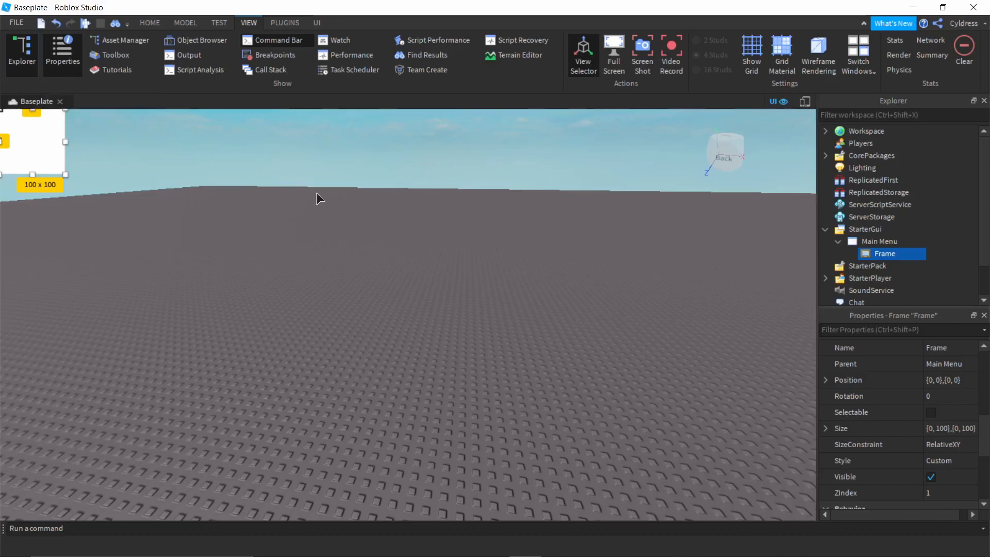
# Step: Hide the Command Bar, and toggle the Output window on and back off
pyautogui.click(274, 40)
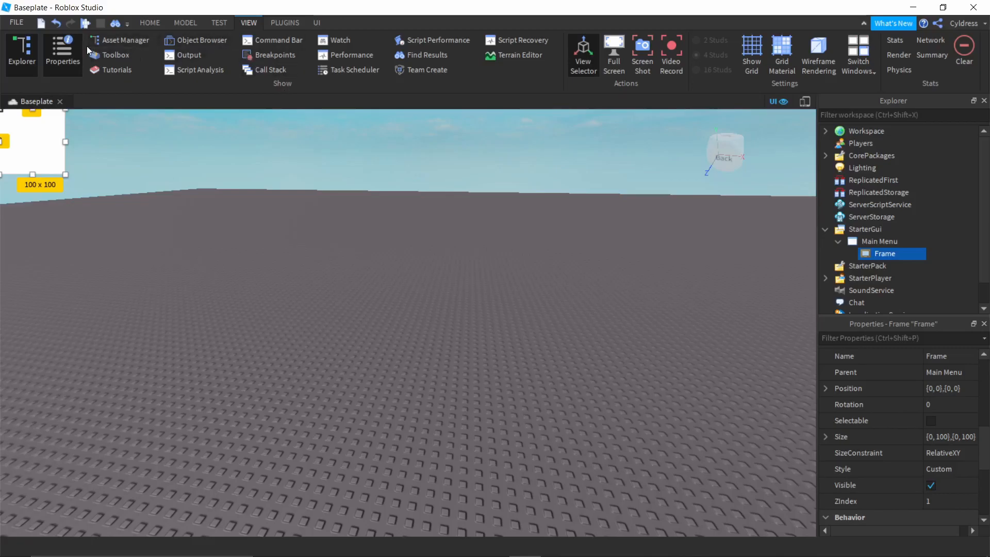
pyautogui.click(185, 54)
pyautogui.click(184, 54)
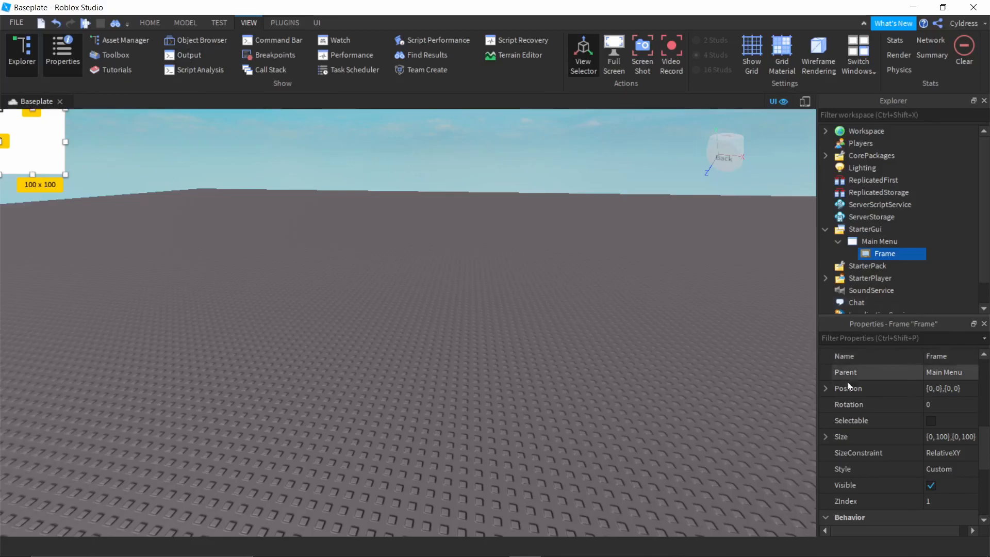
# Step: Set the frame's X size to scale 1 and offset 0 so it spans the full screen width
pyautogui.click(963, 442)
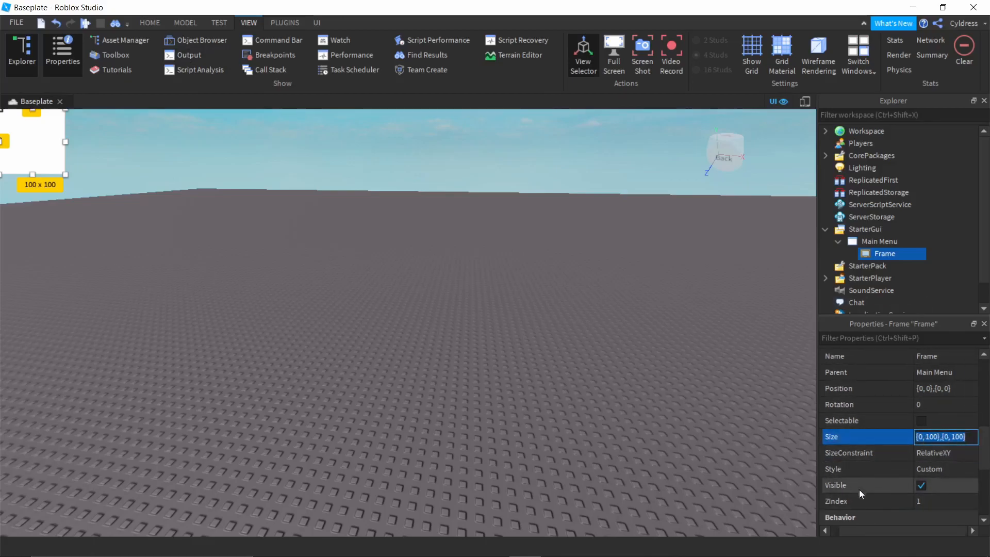
pyautogui.click(824, 437)
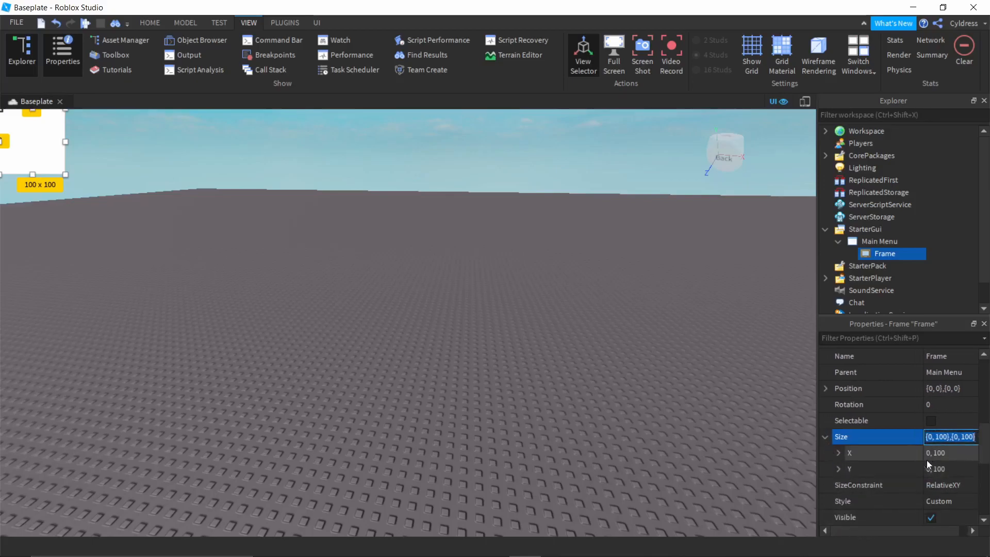
pyautogui.click(837, 454)
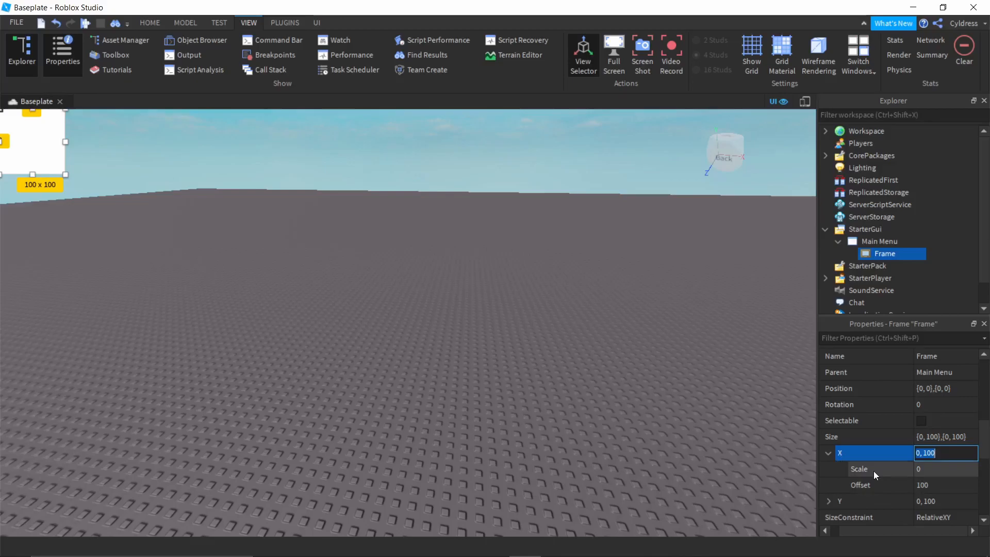
pyautogui.click(939, 470)
pyautogui.click(938, 485)
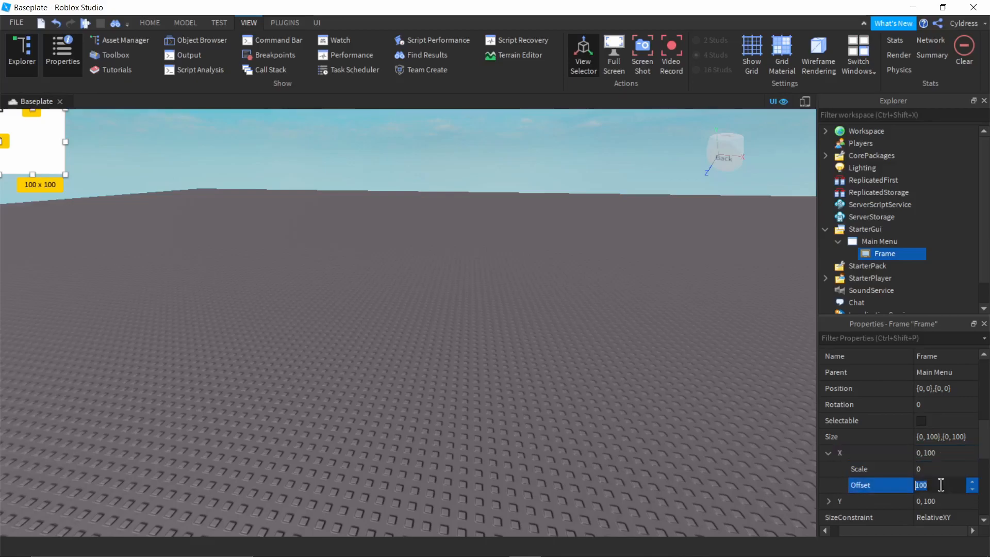
pyautogui.write('0')
pyautogui.press('Return')
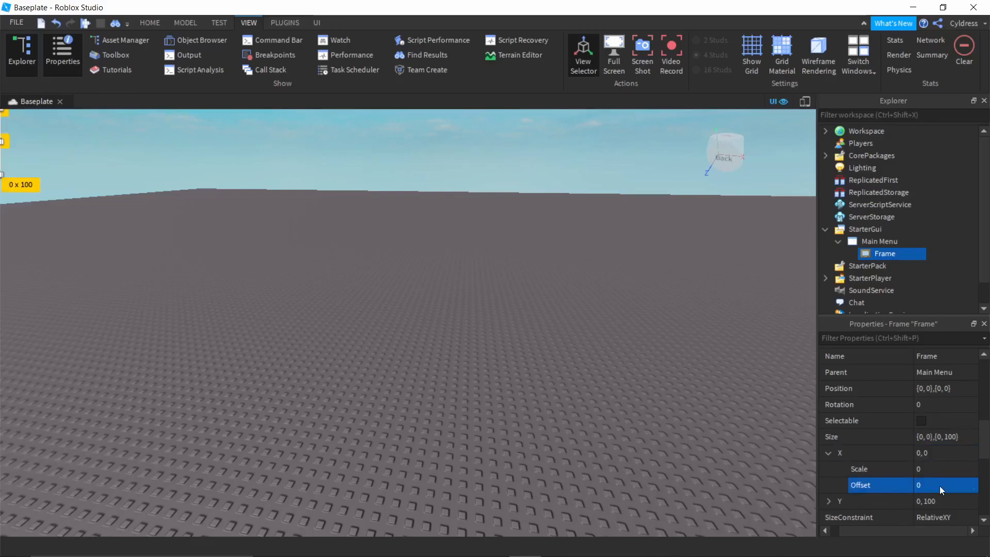
pyautogui.click(944, 469)
pyautogui.write('1')
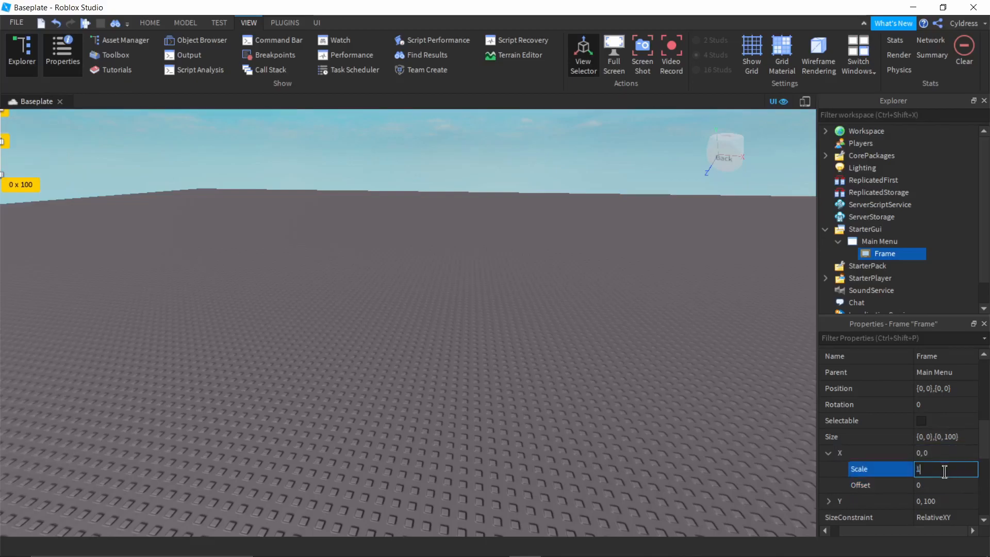
pyautogui.press('Return')
# Step: Set the frame's Y size to scale 1 and offset 0 so it fills the full screen height
pyautogui.scroll(-1, 930, 475)
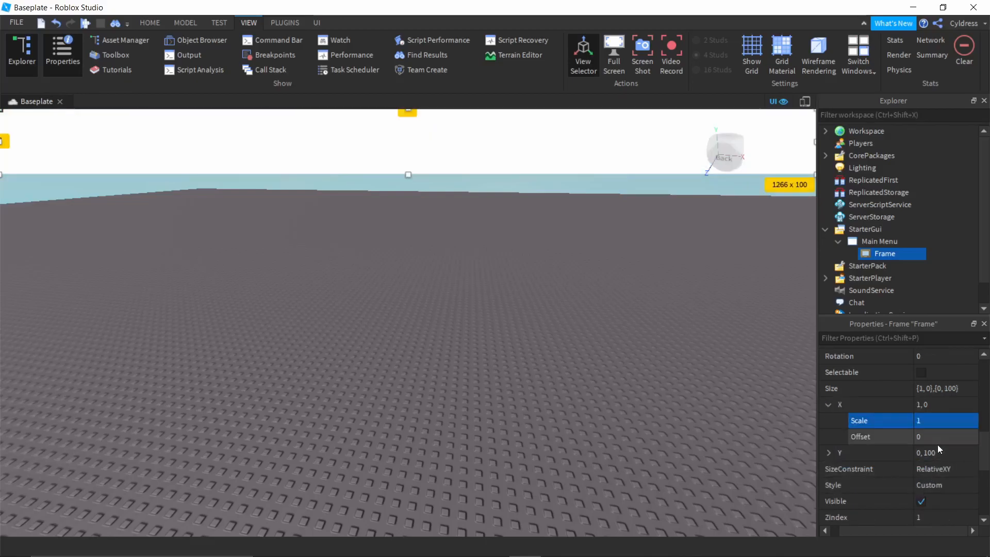
pyautogui.click(829, 453)
pyautogui.click(942, 485)
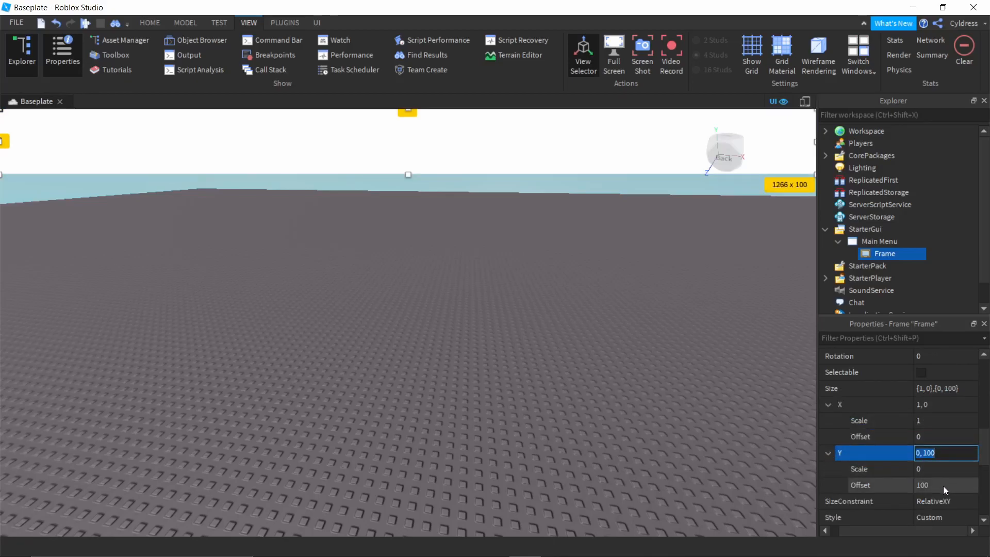
pyautogui.press('BackSpace')
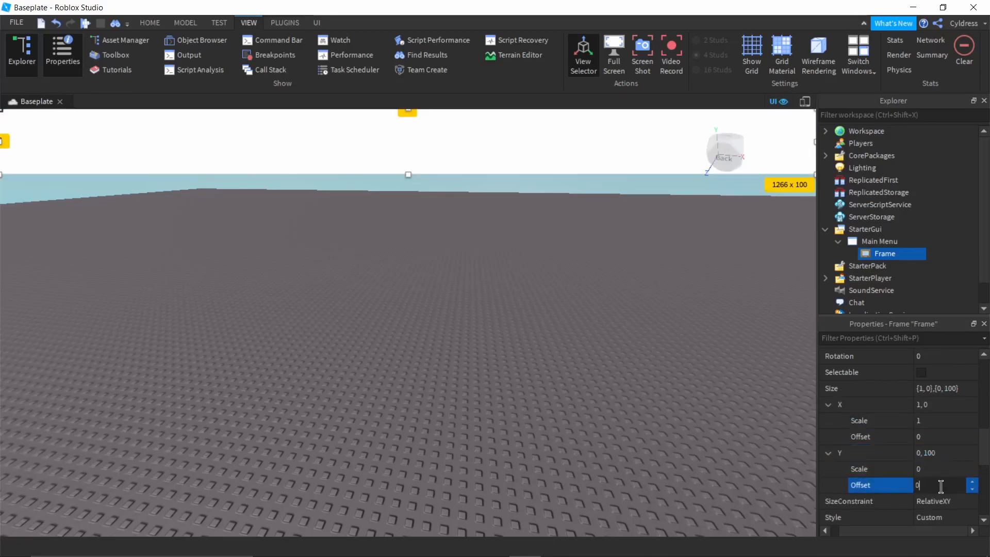
pyautogui.write('0')
pyautogui.press('Return')
pyautogui.click(947, 470)
pyautogui.write('1')
pyautogui.press('Return')
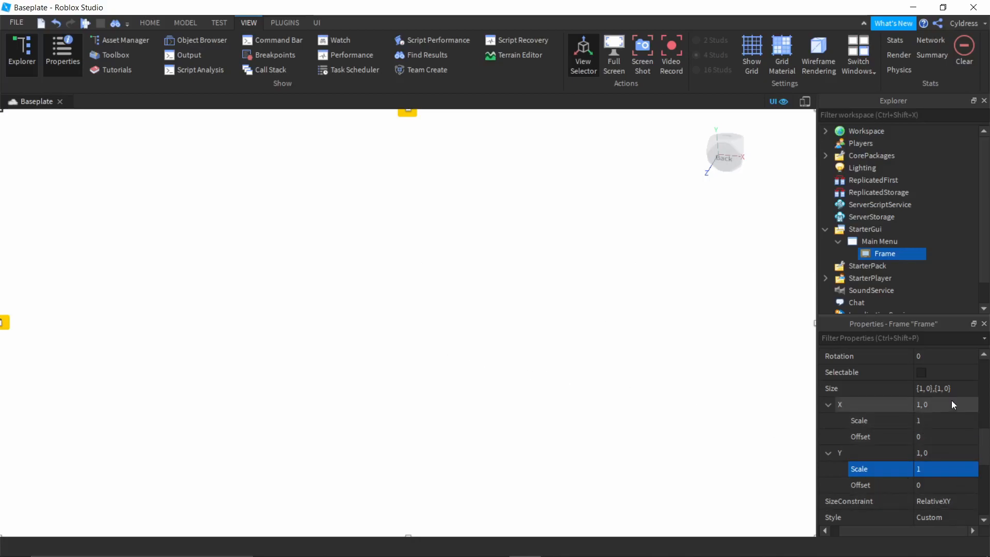
# Step: Rename the Frame under Main Menu as Background
pyautogui.doubleClick(880, 255)
pyautogui.write('Backg')
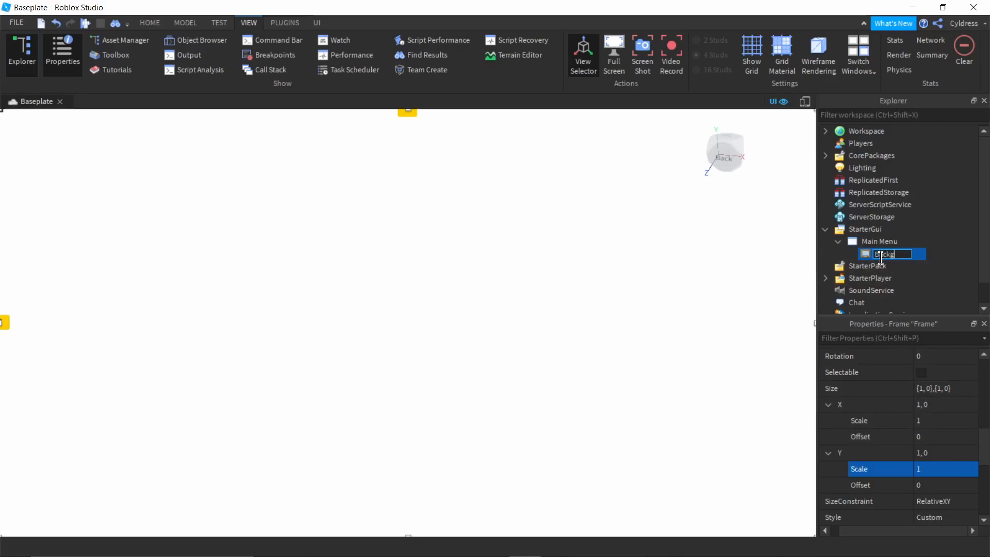
pyautogui.write('round')
pyautogui.press('Return')
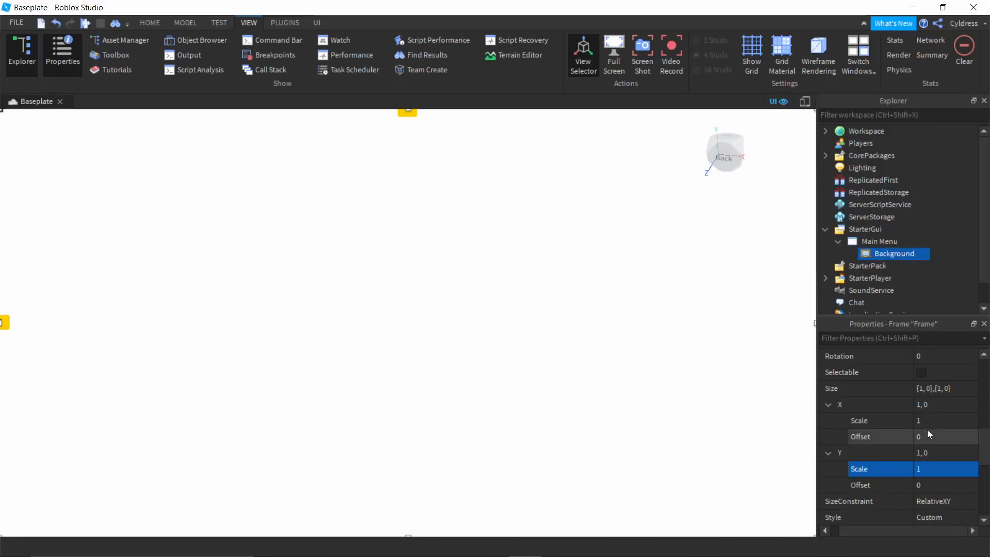
# Step: Set the Background frame's BackgroundColor3 to dark grey, 40, 40, 40 (#282828)
pyautogui.scroll(5, 927, 429)
pyautogui.click(921, 485)
pyautogui.moveTo(645, 178); pyautogui.dragTo(646, 271)
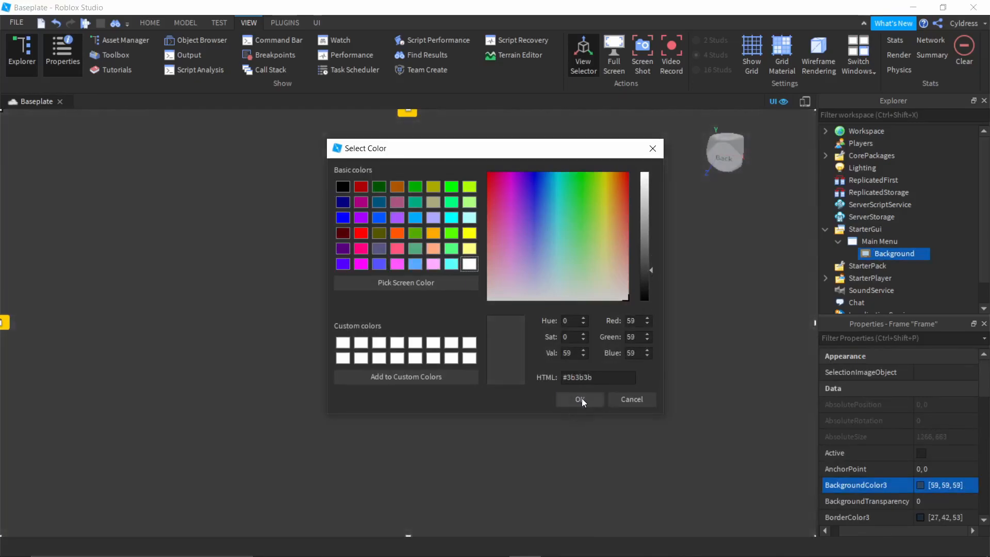
pyautogui.moveTo(640, 281); pyautogui.dragTo(642, 279)
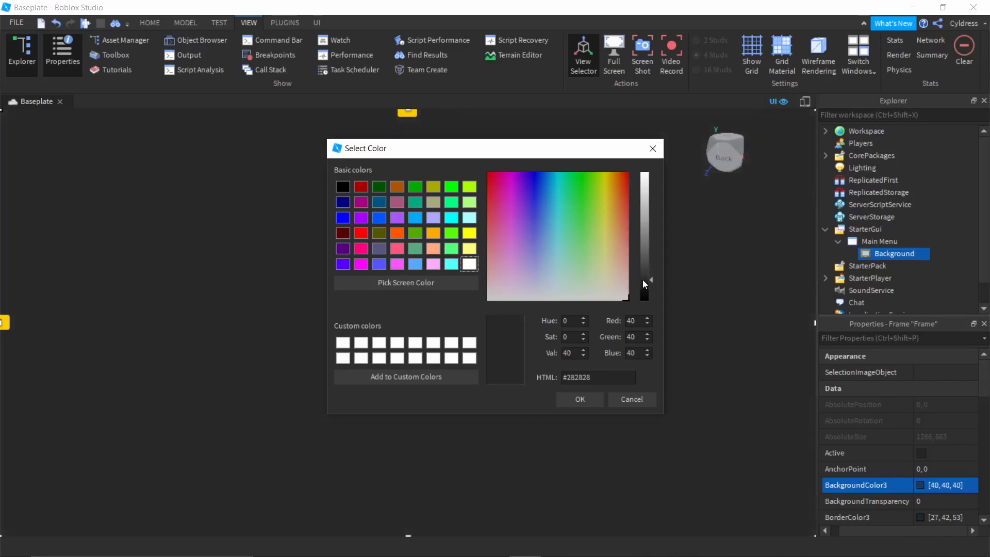
pyautogui.click(593, 400)
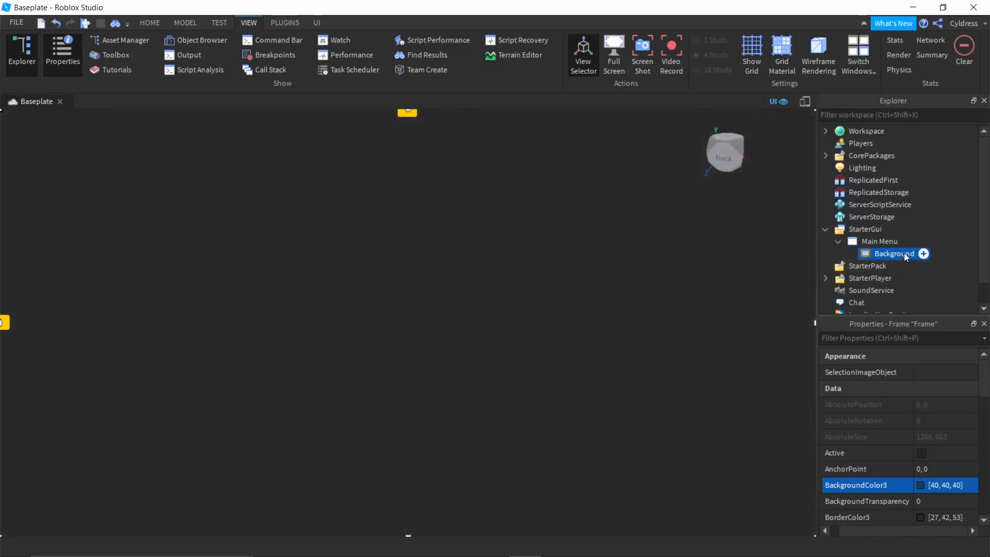
# Step: Add a TextLabel inside Background and place it horizontally centred, about 95 px below the top edge
pyautogui.click(924, 252)
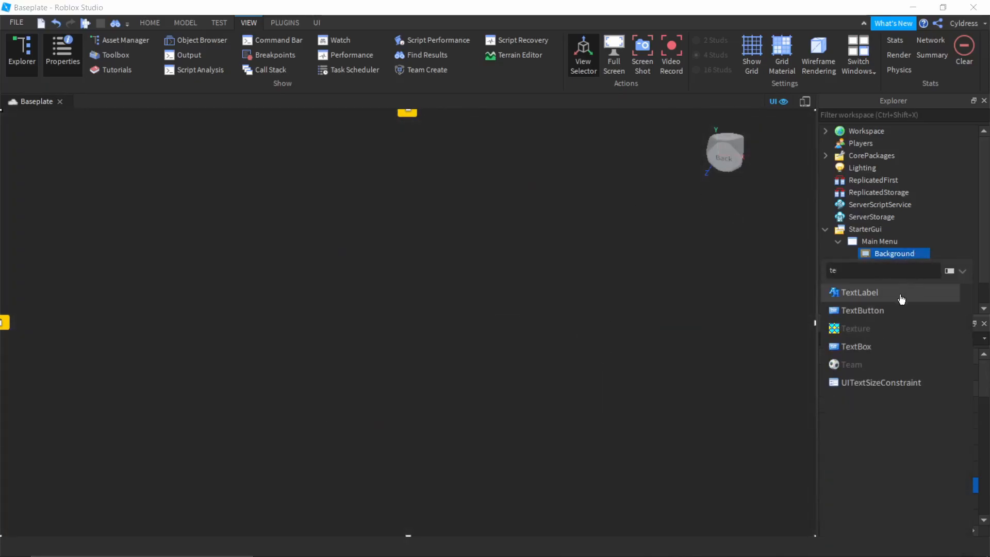
pyautogui.click(901, 290)
pyautogui.moveTo(82, 137); pyautogui.dragTo(388, 185)
# Step: Set the TextLabel's size to {0, 500},{0, 200}
pyautogui.scroll(-3, 947, 433)
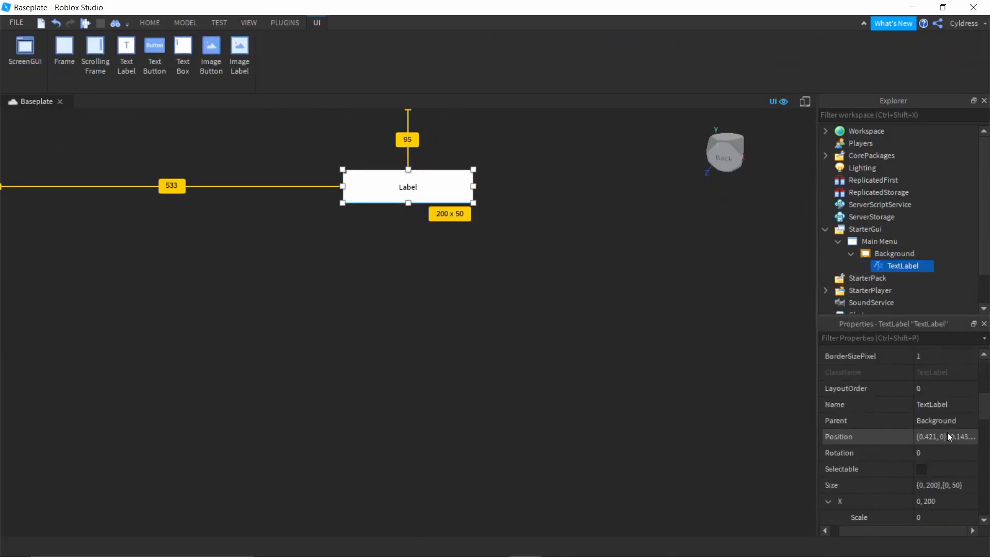
pyautogui.click(939, 488)
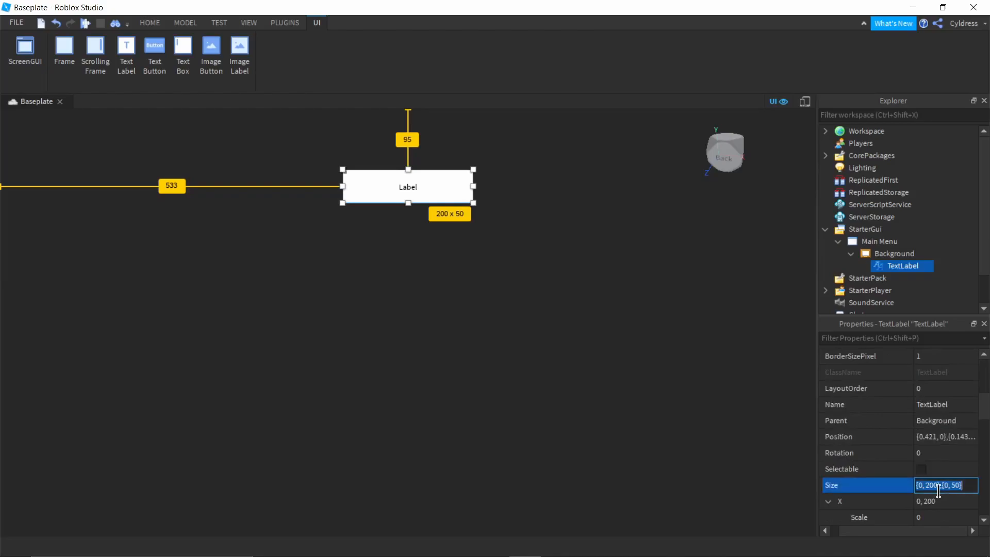
pyautogui.press('BackSpace')
pyautogui.write('0, 500},{0, 200')
pyautogui.press('Return')
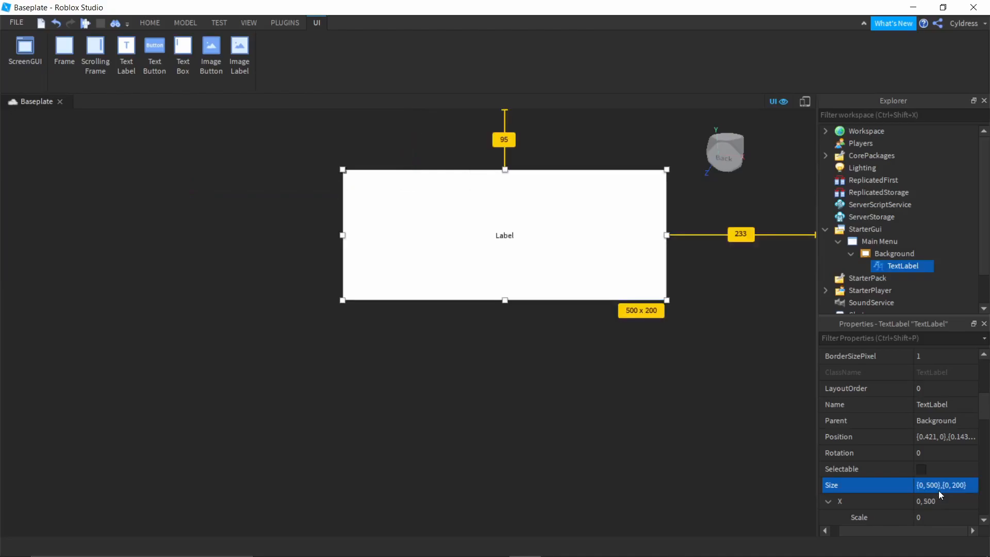
# Step: Recentre the enlarged TextLabel horizontally, about 383 px from the left edge and 50 px below the top, and open its Position value
pyautogui.moveTo(535, 252); pyautogui.dragTo(439, 223)
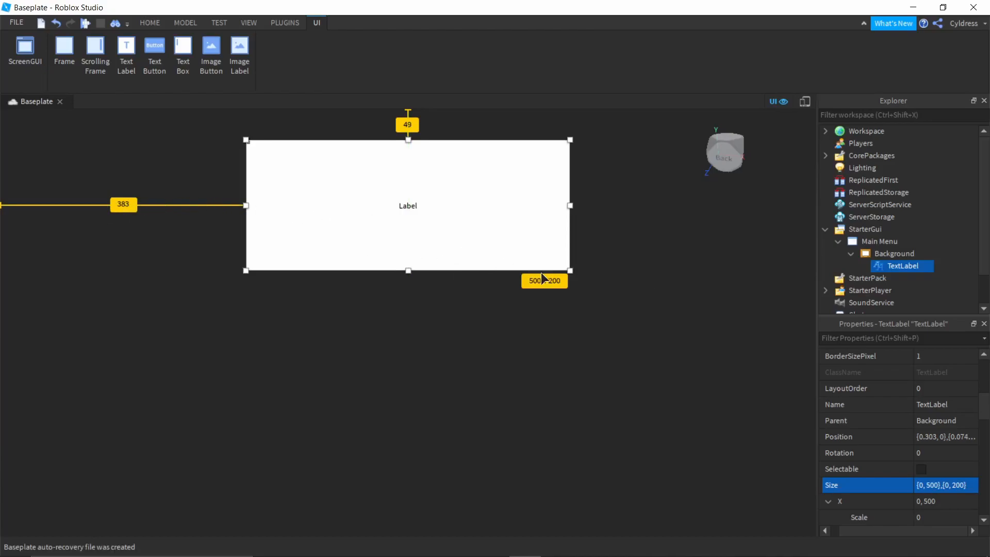
pyautogui.moveTo(394, 205); pyautogui.dragTo(392, 205)
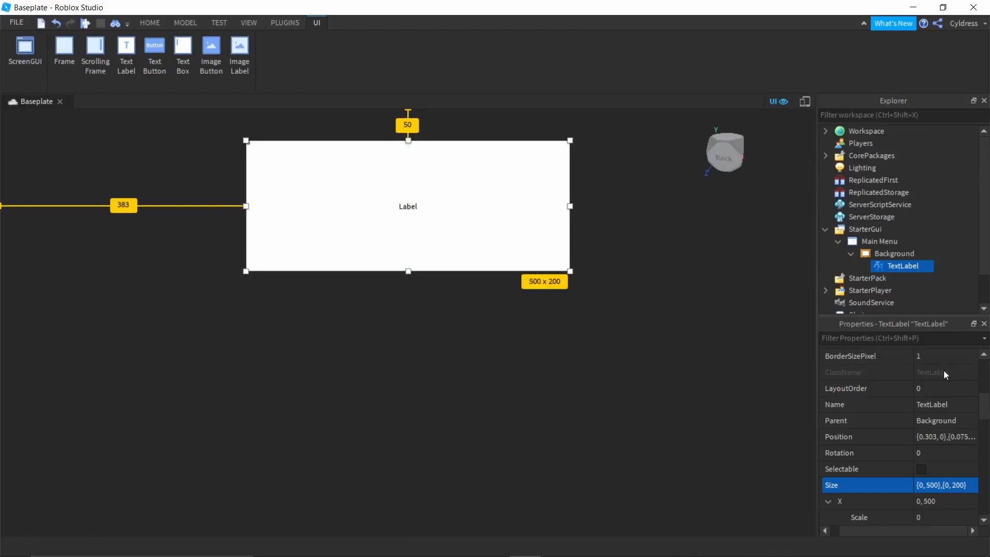
pyautogui.click(935, 436)
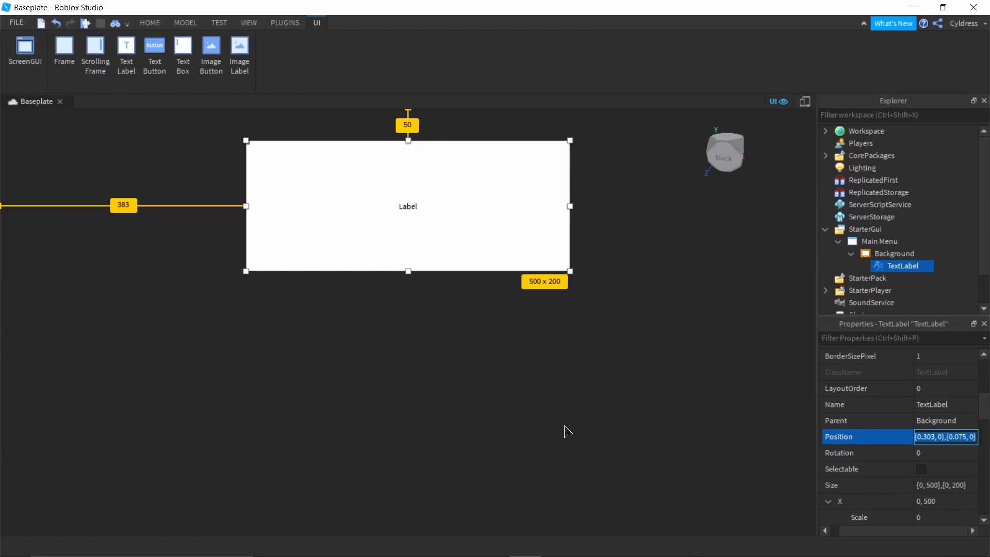
# Step: Rename the TextLabel under Background as Title
pyautogui.click(905, 258)
pyautogui.click(906, 266)
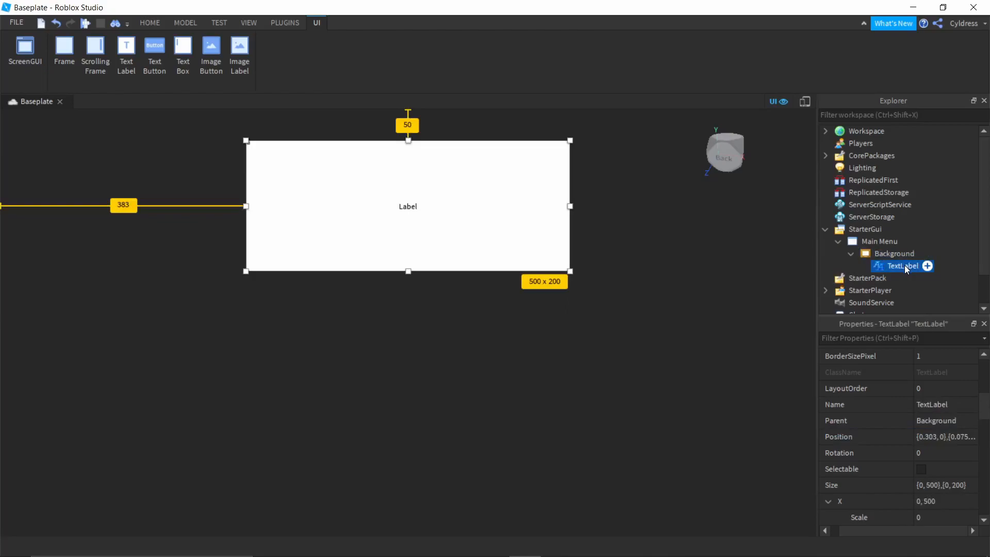
pyautogui.click(906, 266)
pyautogui.press('BackSpace')
pyautogui.write('Title')
pyautogui.press('Return')
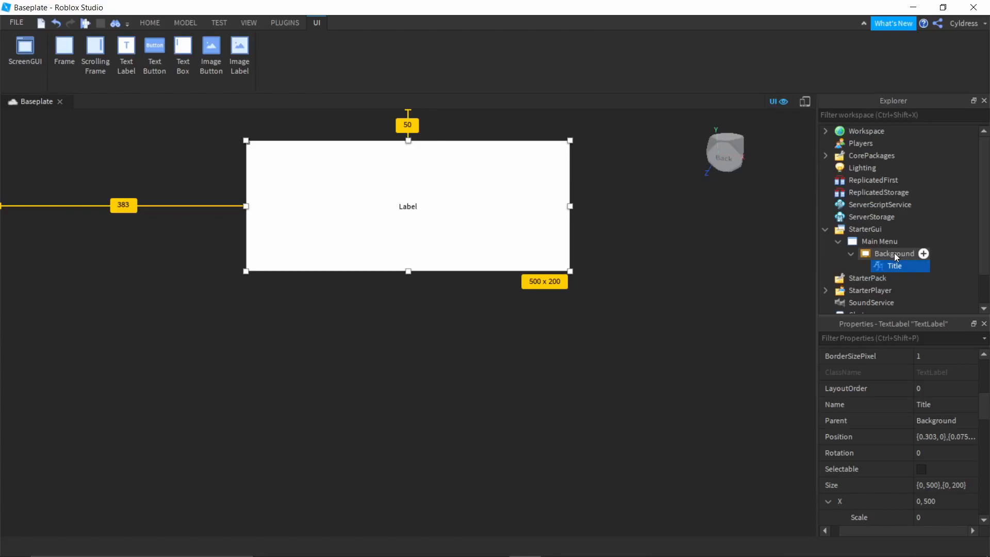
# Step: Set the Title label's BackgroundTransparency to 1
pyautogui.scroll(5, 934, 403)
pyautogui.scroll(-1, 934, 403)
pyautogui.click(939, 452)
pyautogui.write('1')
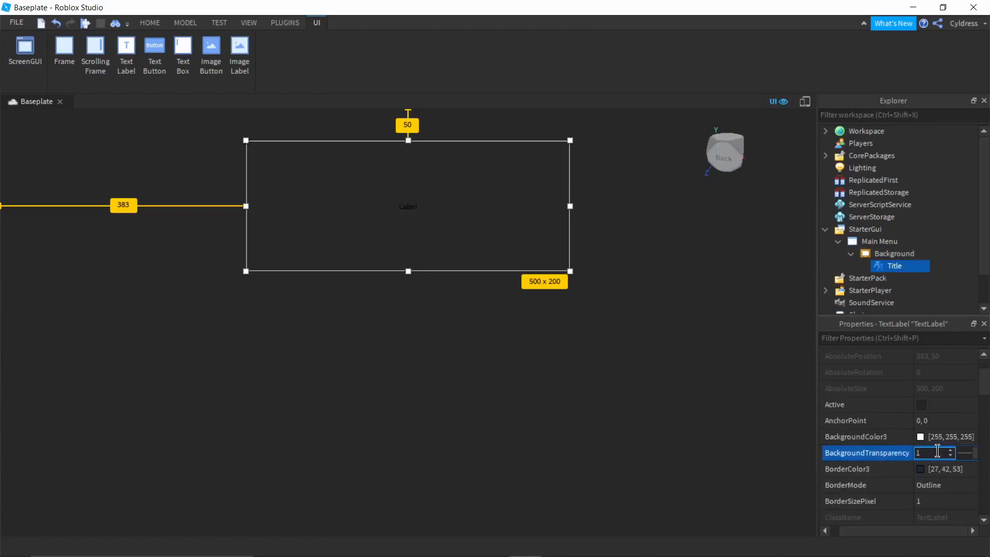
# Step: Confirm the Title label's background transparency of 1 and set its Font to Highway
pyautogui.press('Return')
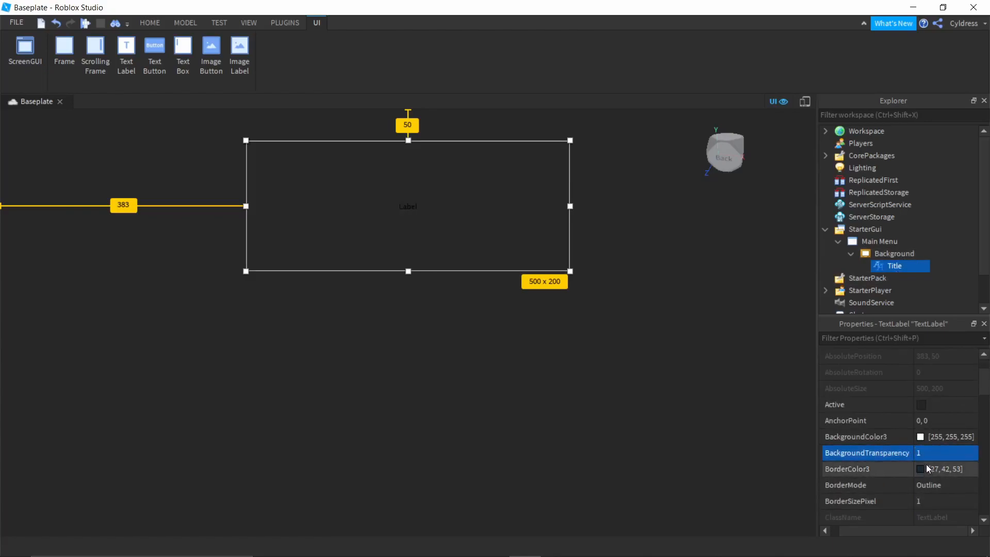
pyautogui.scroll(-3, 926, 464)
pyautogui.scroll(-10, 913, 407)
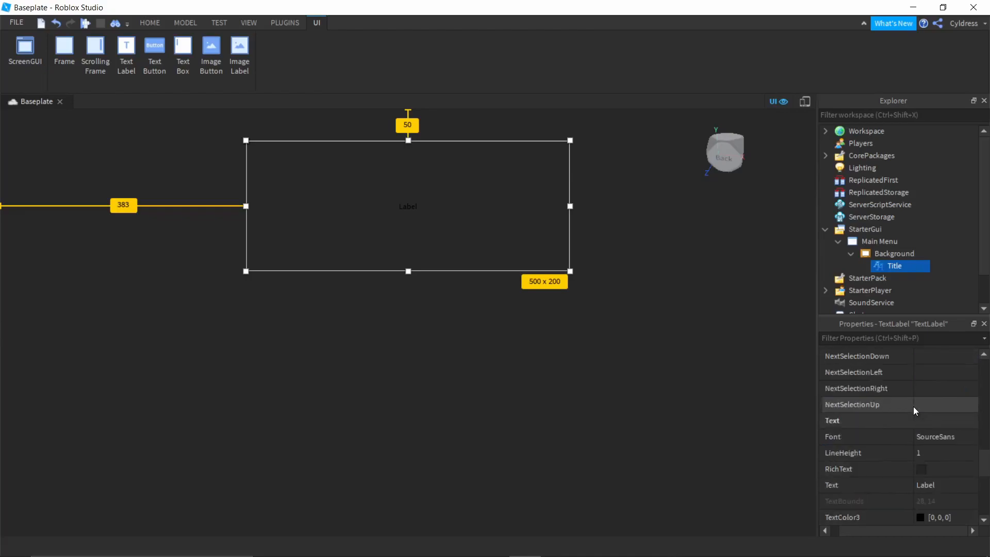
pyautogui.click(929, 390)
pyautogui.click(929, 389)
pyautogui.scroll(-5, 949, 438)
pyautogui.scroll(2, 941, 435)
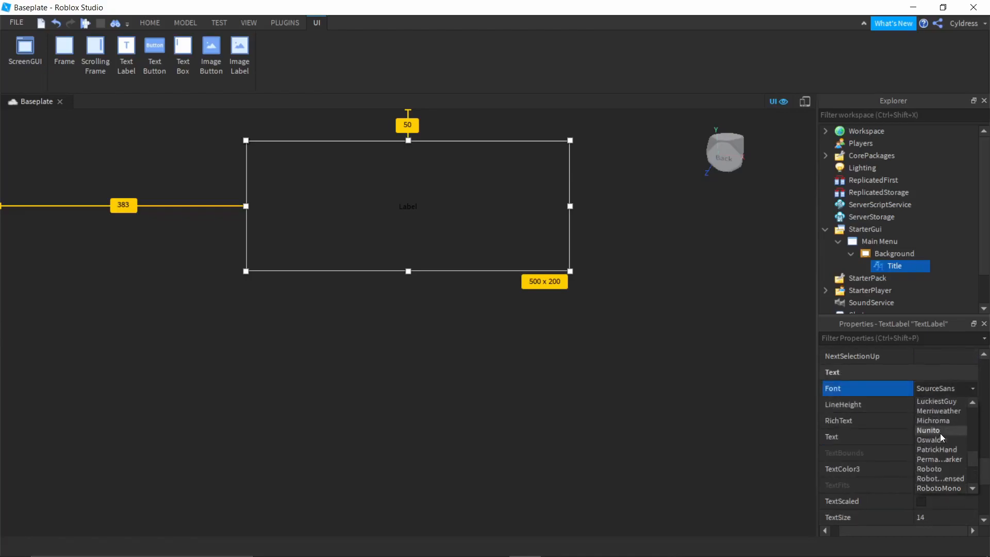
pyautogui.scroll(3, 940, 439)
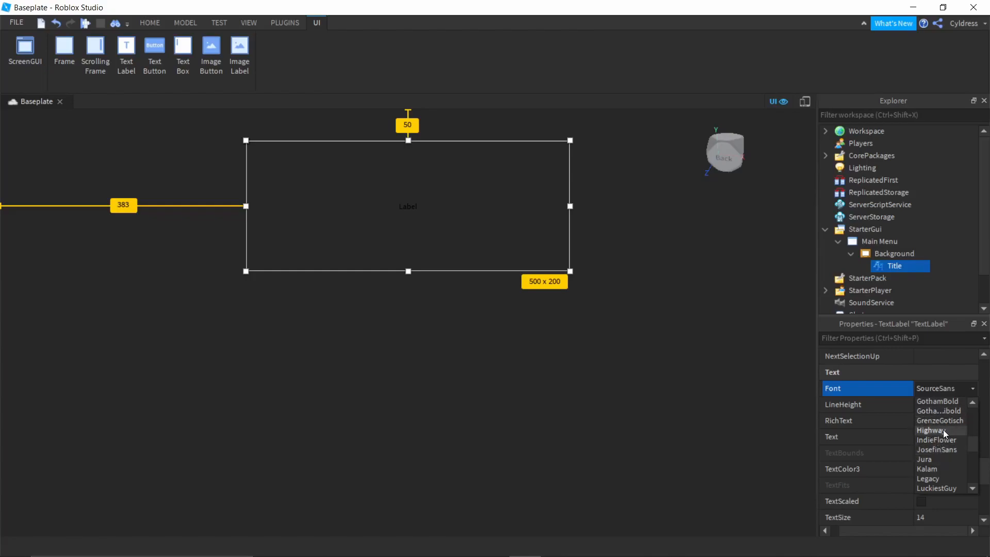
pyautogui.click(943, 430)
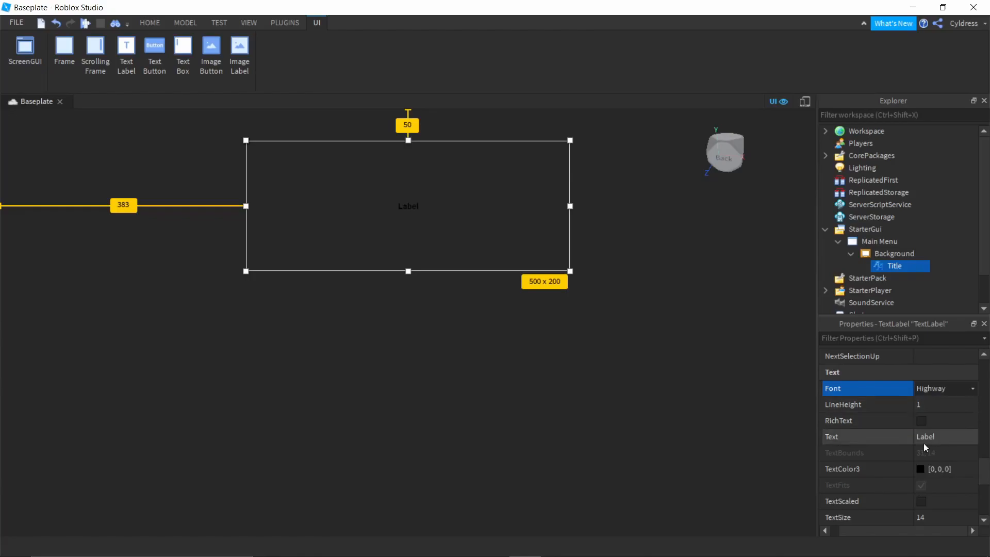
# Step: Set the Title label's TextColor3 to white (255, 255, 255) and enable TextScaled
pyautogui.click(920, 467)
pyautogui.click(470, 264)
pyautogui.click(573, 397)
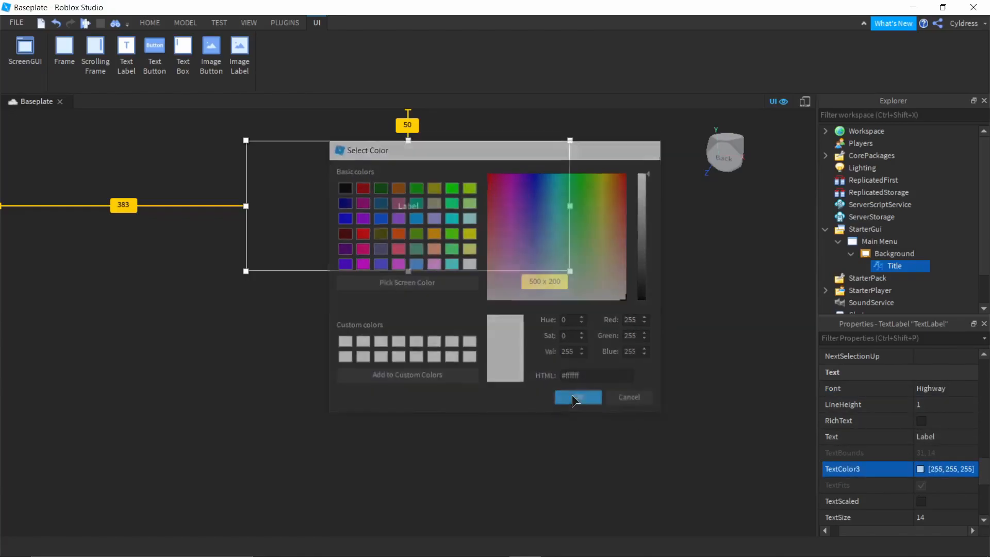
pyautogui.click(923, 500)
# Step: Change the Title label's Text to "Main Menu"
pyautogui.scroll(1, 952, 428)
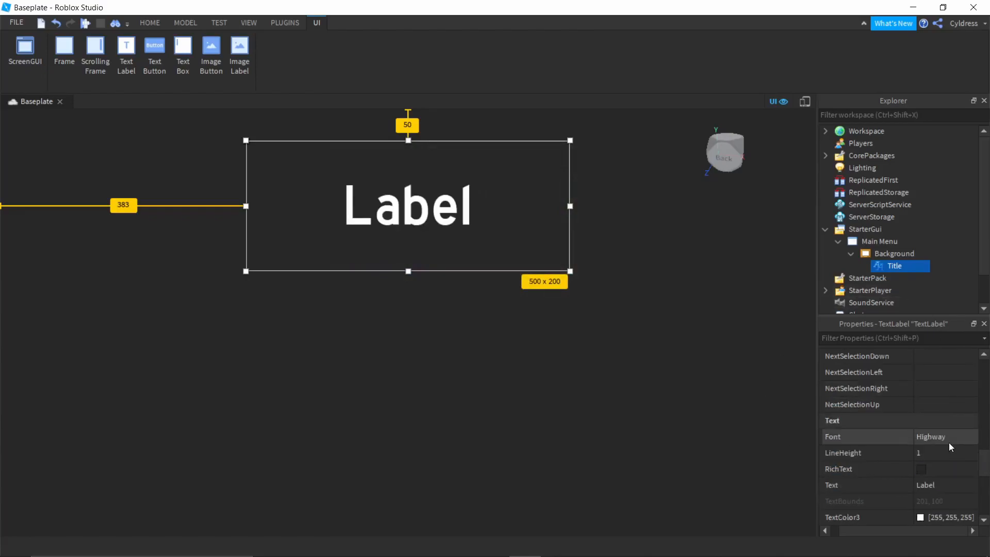
pyautogui.click(939, 484)
pyautogui.press('BackSpace')
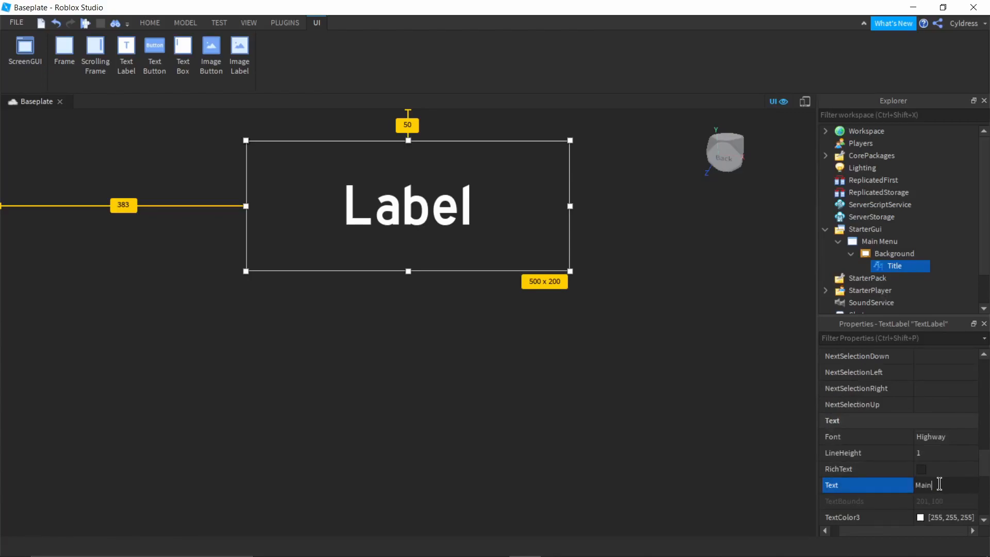
pyautogui.write('Main Menu')
pyautogui.press('Return')
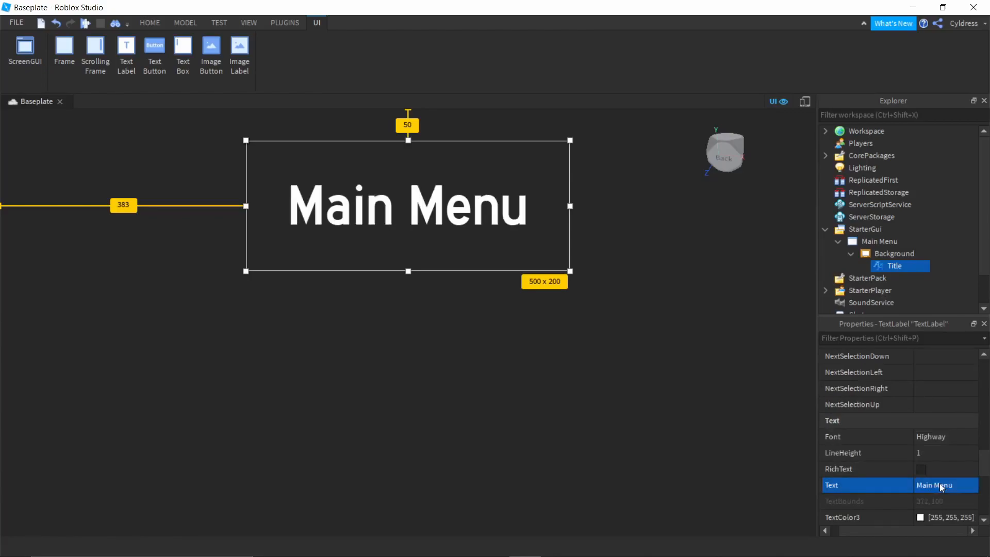
# Step: Insert a Frame under the Title label and reparent it directly to Background
pyautogui.click(911, 265)
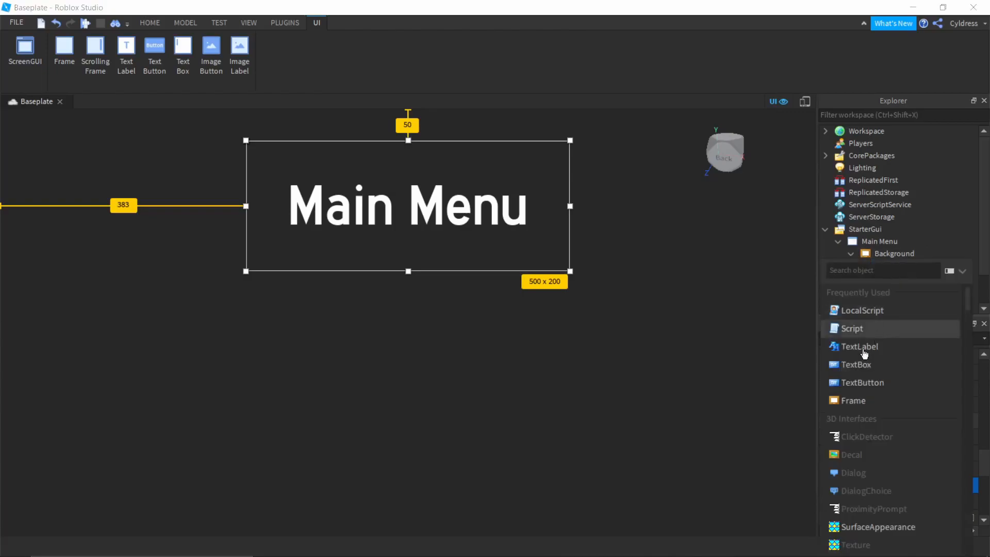
pyautogui.scroll(-3, 859, 429)
pyautogui.scroll(3, 859, 429)
pyautogui.scroll(-8, 859, 428)
pyautogui.scroll(8, 858, 433)
pyautogui.scroll(-8, 857, 441)
pyautogui.scroll(8, 855, 447)
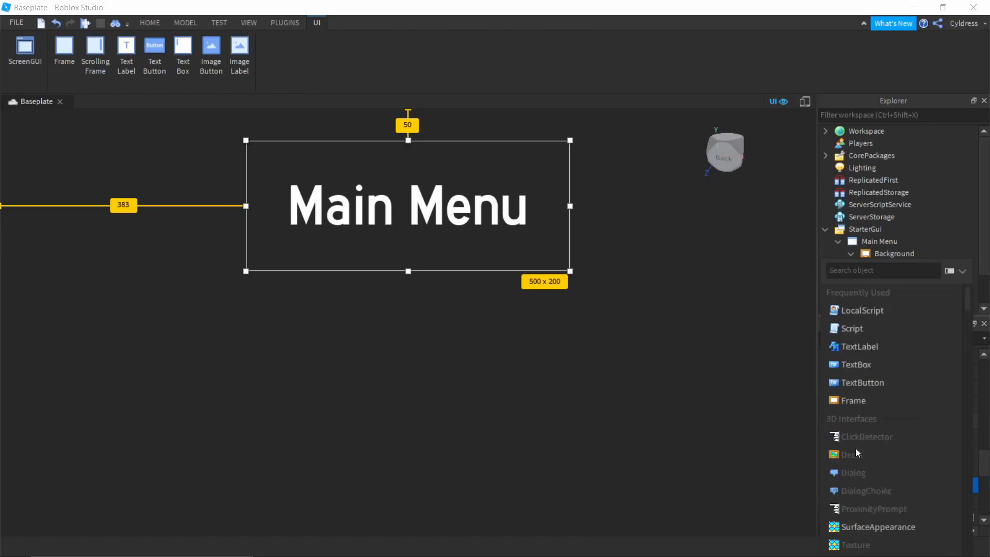
pyautogui.click(855, 400)
pyautogui.moveTo(277, 191); pyautogui.dragTo(312, 270)
pyautogui.moveTo(910, 278); pyautogui.dragTo(896, 251)
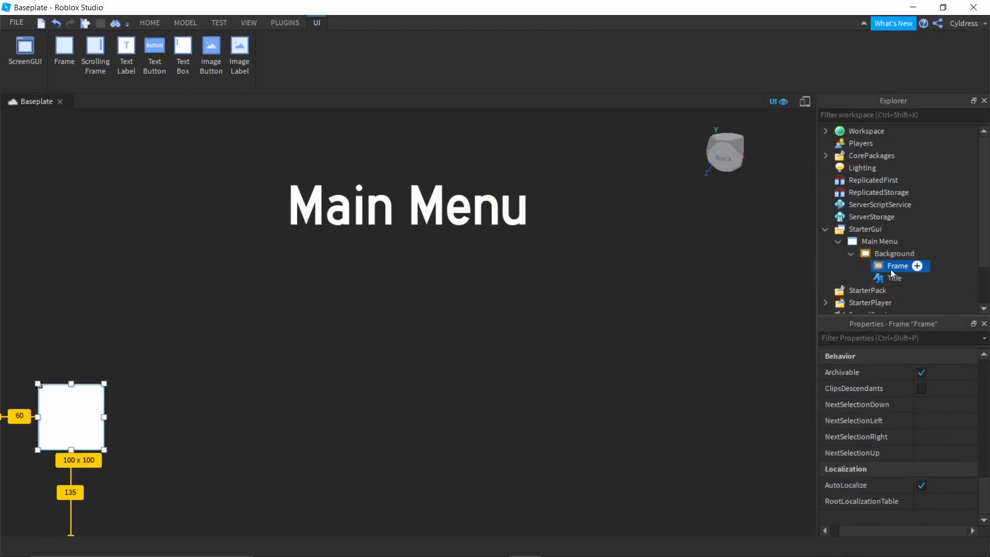
# Step: Set the Frame's size to {0, 200},{0, 100} and centre it horizontally, about 532 px from the left edge and 239 px below the top
pyautogui.moveTo(53, 423); pyautogui.dragTo(390, 303)
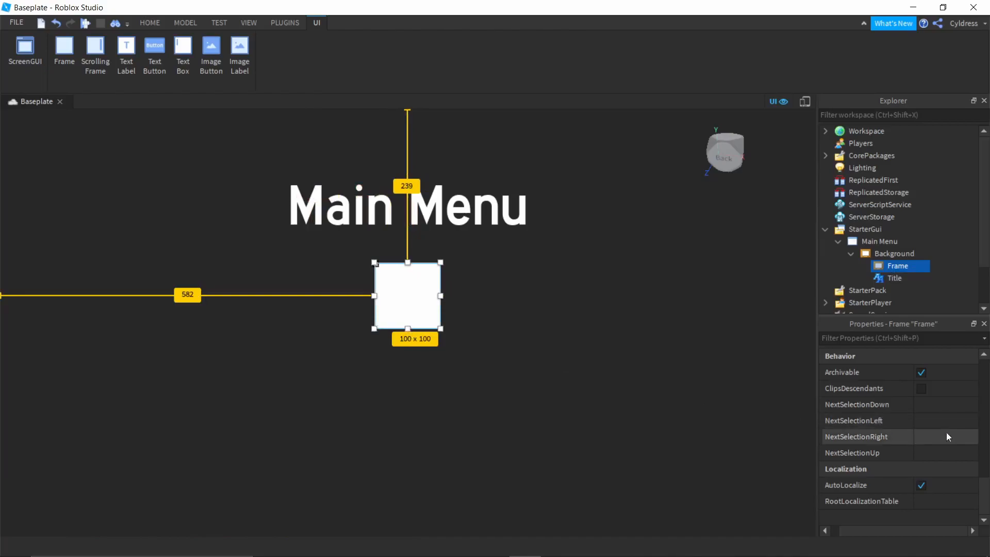
pyautogui.scroll(5, 933, 449)
pyautogui.click(935, 373)
pyautogui.press('BackSpace')
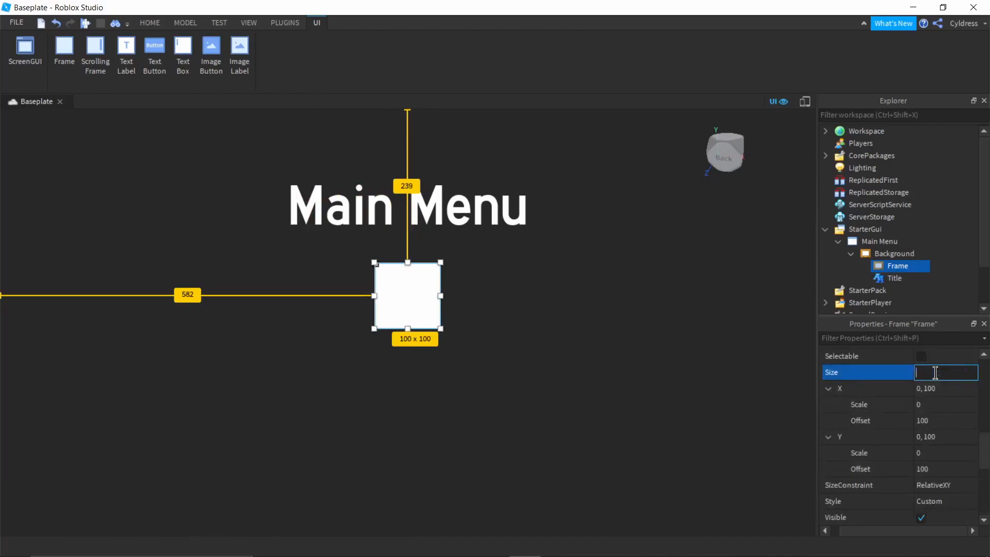
pyautogui.write('0,200,0,100')
pyautogui.press('Return')
pyautogui.moveTo(442, 310); pyautogui.dragTo(404, 299)
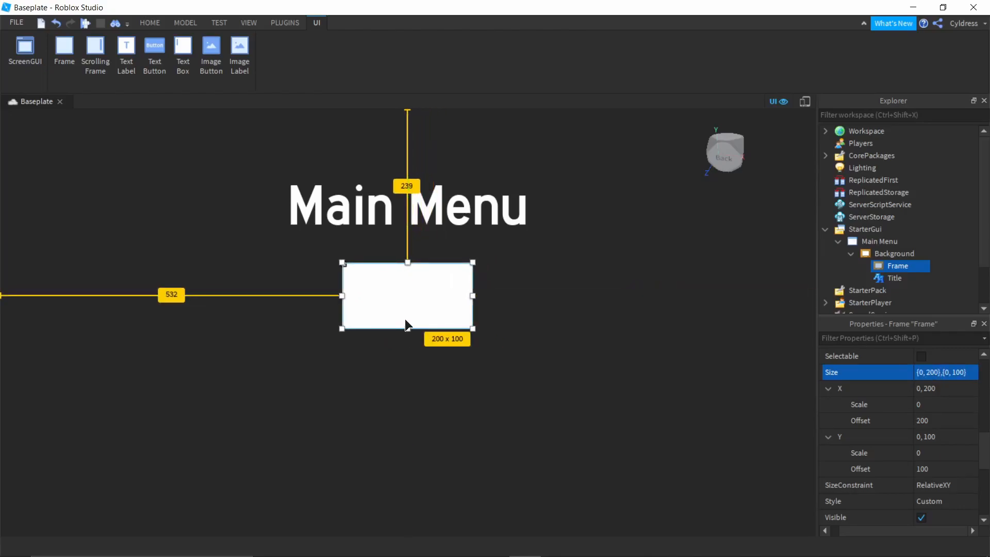
# Step: Reduce the Frame's height offset to 50, making its size {0, 200},{0, 50}
pyautogui.scroll(2, 953, 407)
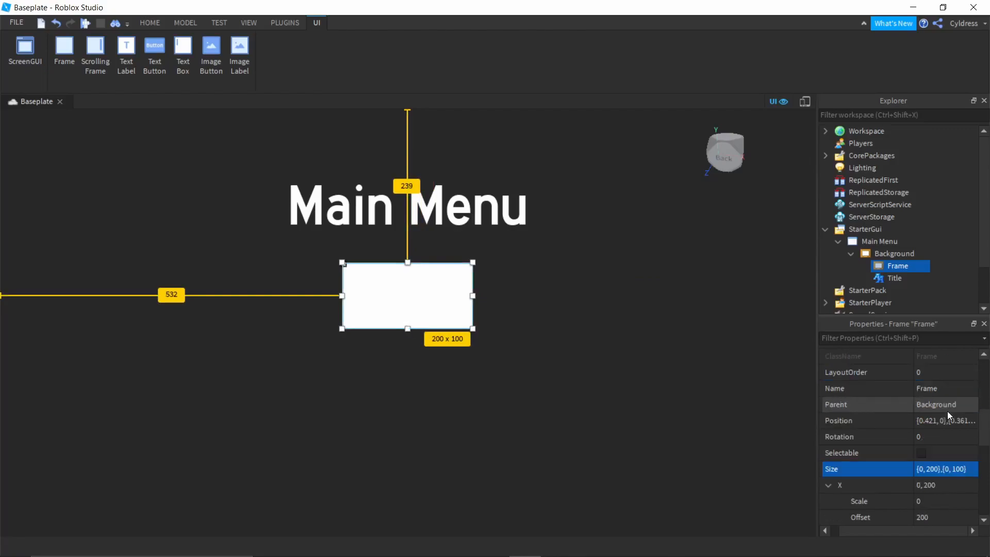
pyautogui.click(965, 469)
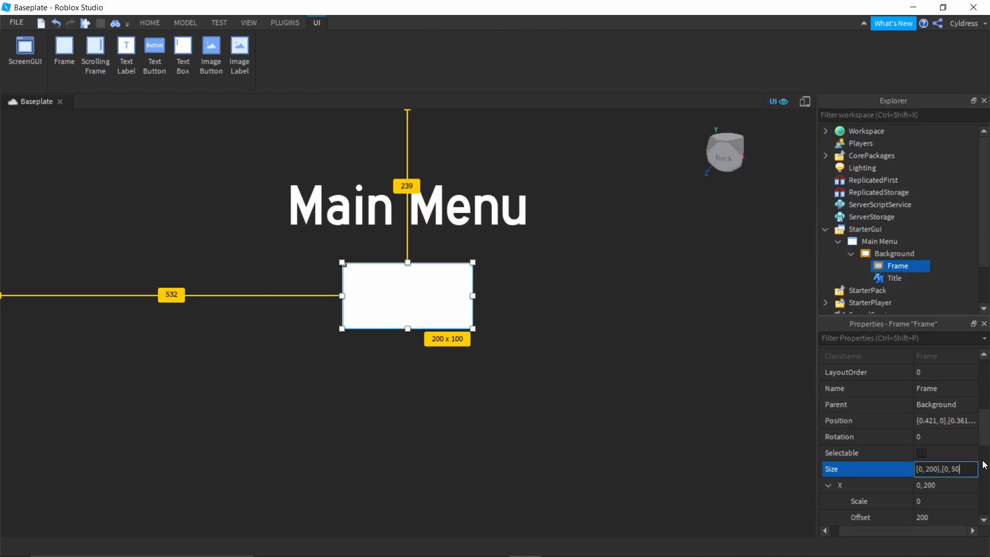
pyautogui.press('Return')
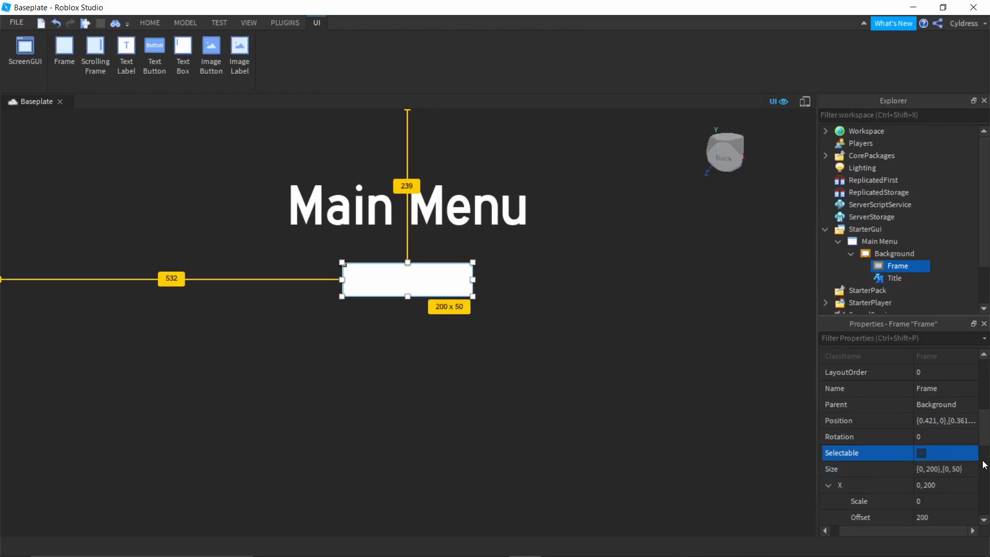
# Step: Reposition the Title label about 57 px and the Frame about 257 px below the top edge, keeping both horizontally centred
pyautogui.click(402, 316)
pyautogui.moveTo(400, 291)
pyautogui.mouseDown()
pyautogui.moveTo(400, 308)
pyautogui.moveTo(400, 284)
pyautogui.moveTo(401, 297)
pyautogui.mouseUp()
pyautogui.moveTo(423, 230)
pyautogui.mouseDown()
pyautogui.moveTo(446, 205)
pyautogui.moveTo(436, 215)
pyautogui.mouseUp()
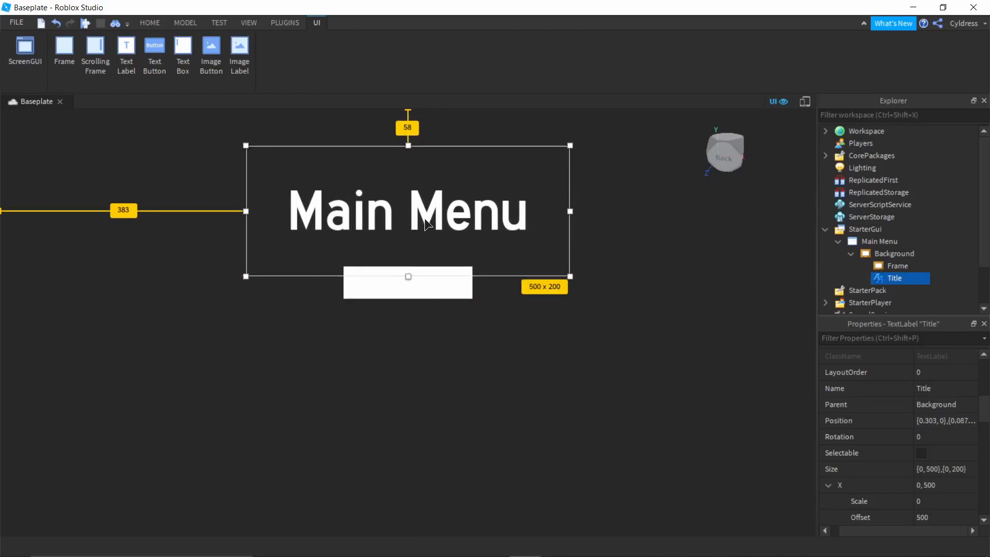
pyautogui.moveTo(427, 282)
pyautogui.mouseDown()
pyautogui.moveTo(407, 286)
pyautogui.moveTo(425, 289)
pyautogui.mouseUp()
pyautogui.click(444, 219)
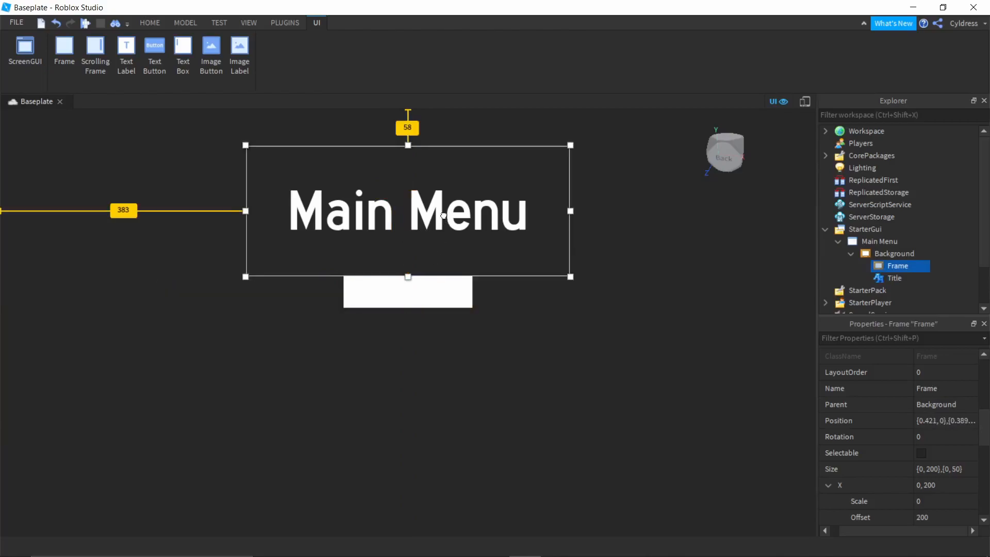
pyautogui.moveTo(444, 220)
pyautogui.mouseDown()
pyautogui.moveTo(453, 219)
pyautogui.moveTo(445, 219)
pyautogui.mouseUp()
pyautogui.doubleClick(886, 282)
pyautogui.scroll(-5, 937, 423)
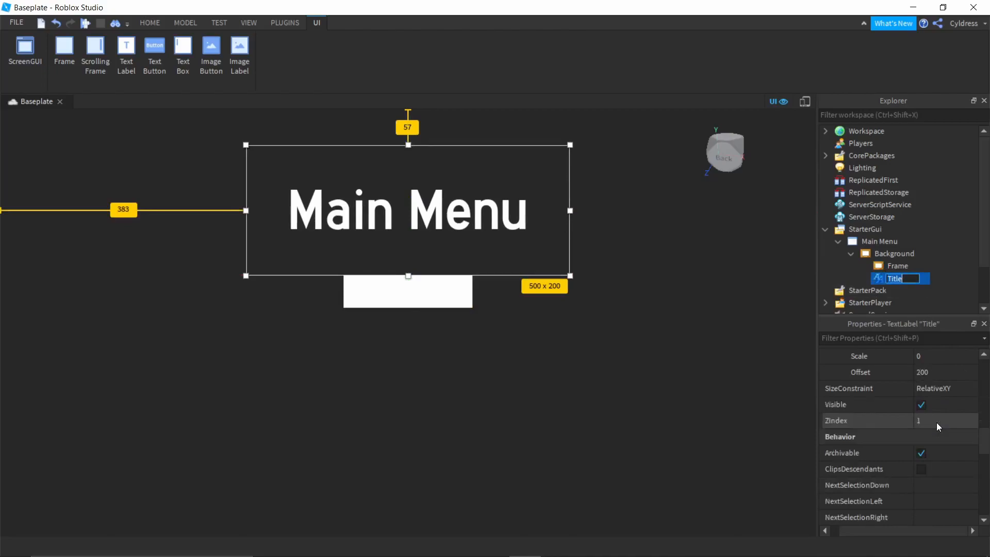
pyautogui.scroll(-3, 939, 424)
pyautogui.click(934, 420)
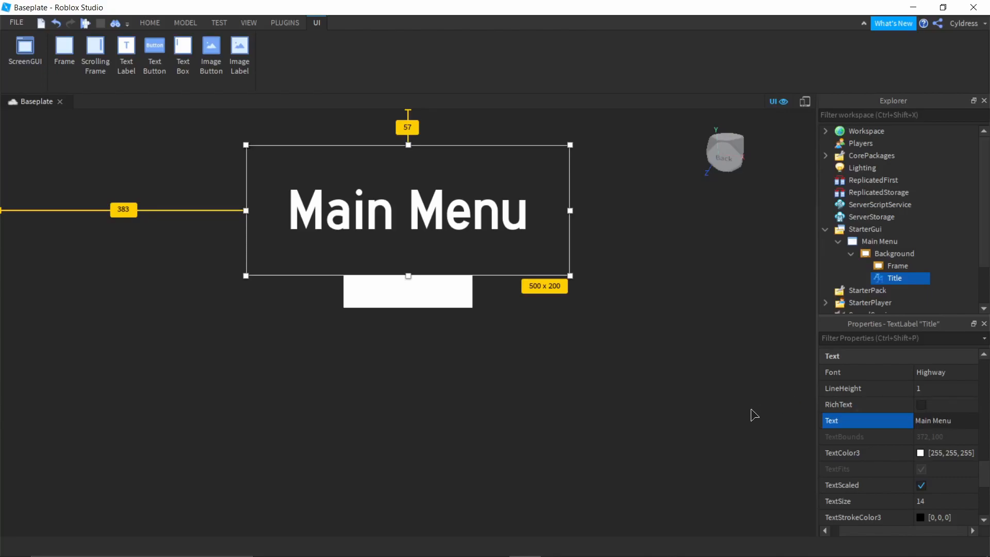
pyautogui.click(287, 23)
# Step: Duplicate the white Frame beneath the title and rename the first of the two frames as Playback
pyautogui.click(429, 301)
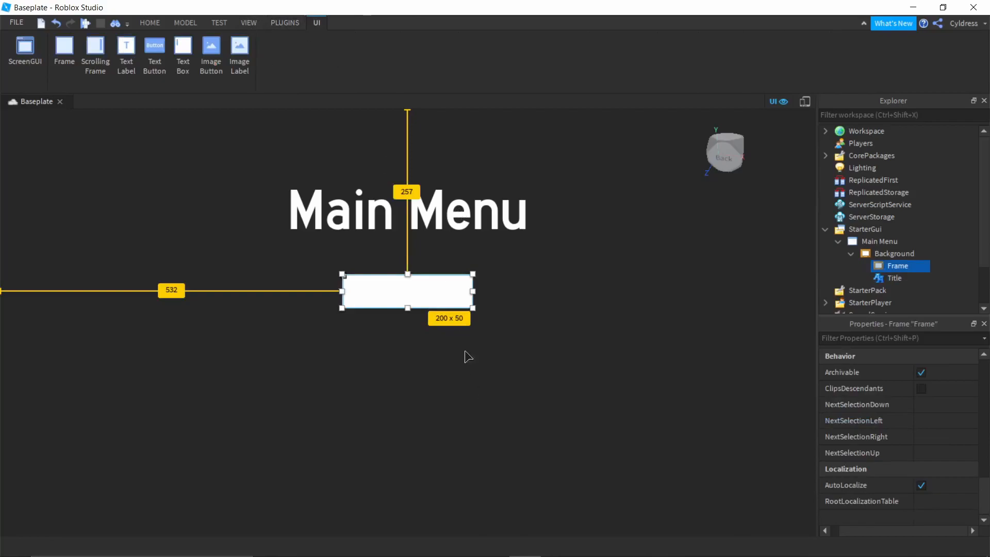
pyautogui.hotkey('ctrl', 'd')
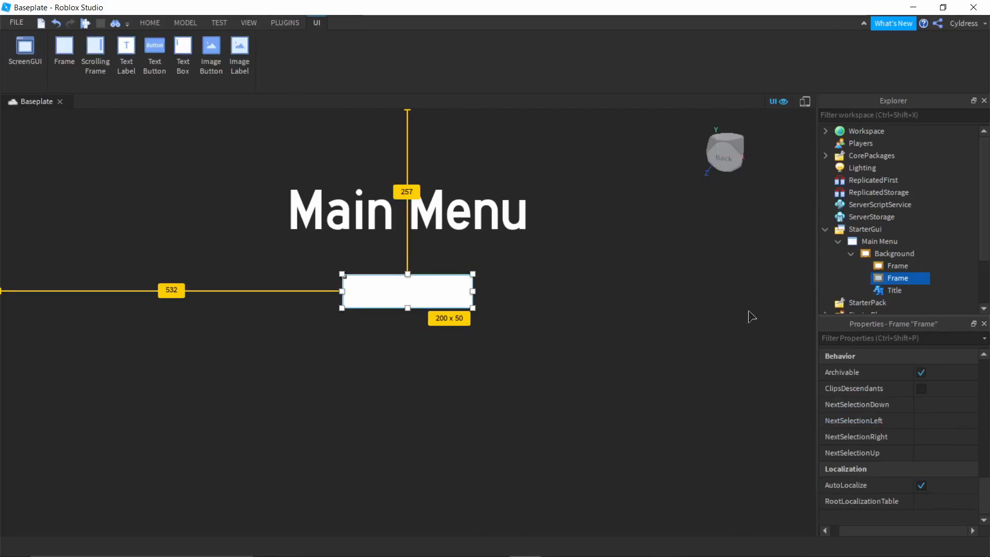
pyautogui.click(899, 270)
pyautogui.click(899, 270)
pyautogui.write('Play')
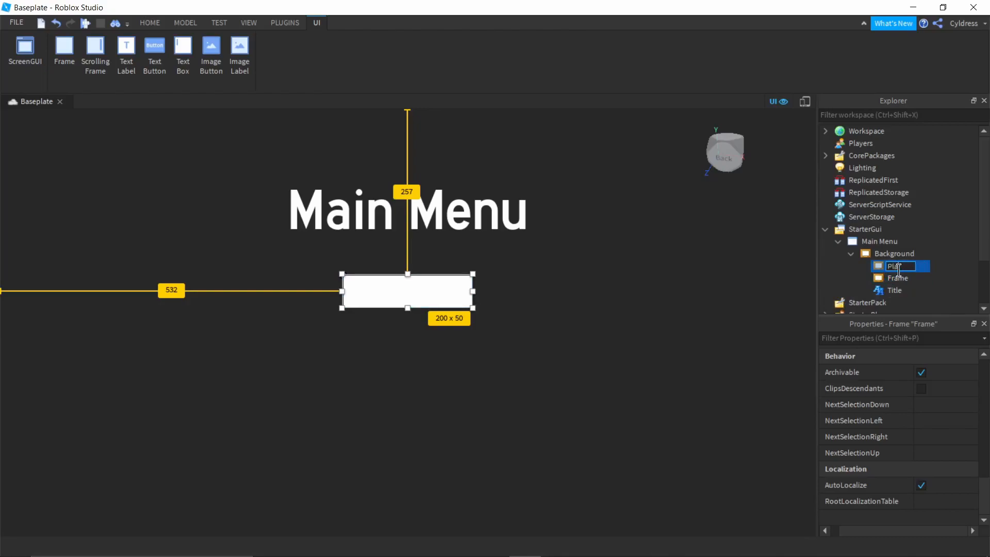
pyautogui.write('back')
pyautogui.press('Return')
# Step: Move the other Frame about 437 px from the left edge and 258 px above the bottom, and rename it Playfront
pyautogui.click(897, 279)
pyautogui.moveTo(415, 298); pyautogui.dragTo(354, 360)
pyautogui.click(893, 282)
pyautogui.press('BackSpace')
pyautogui.write('PlayFr')
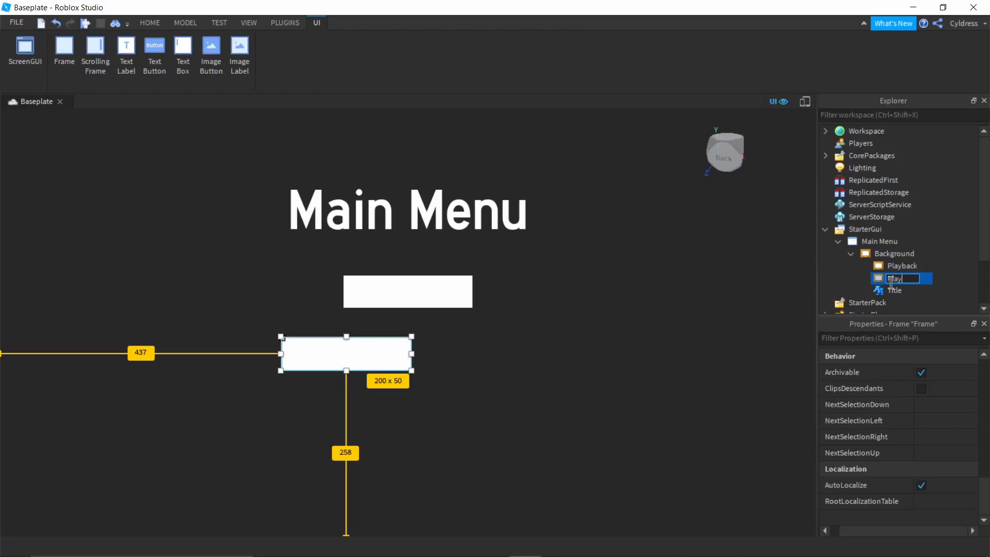
pyautogui.press('BackSpace')
pyautogui.press('BackSpace')
pyautogui.write('front')
pyautogui.press('Return')
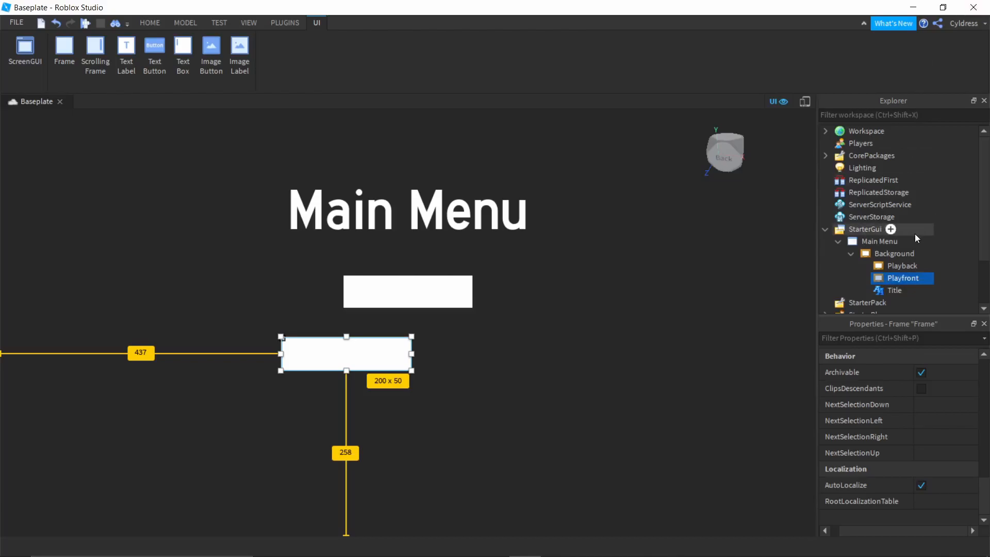
# Step: Try to round the Playback frame's corners with the Roundify plugin at size 12, and undo the rounding
pyautogui.click(274, 23)
pyautogui.click(437, 278)
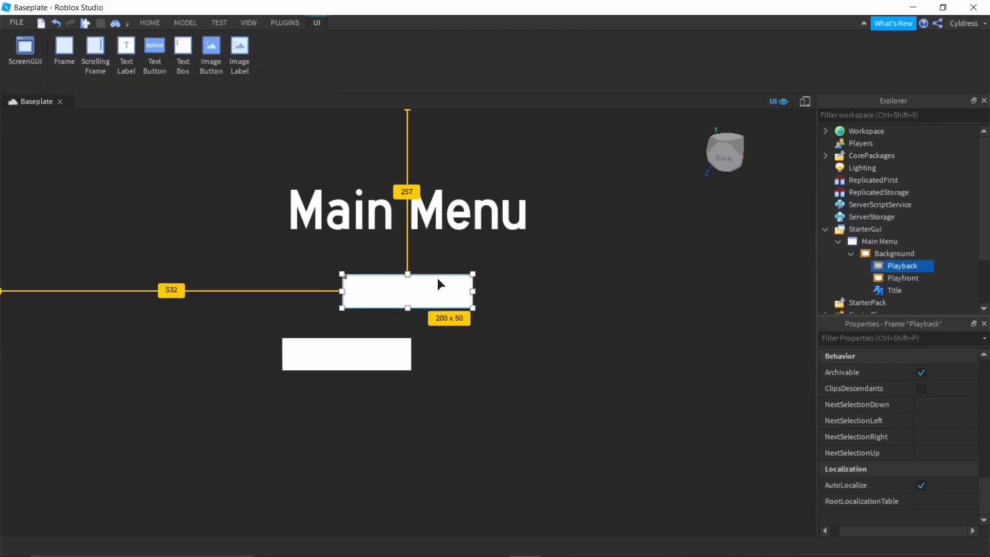
pyautogui.click(269, 24)
pyautogui.click(430, 52)
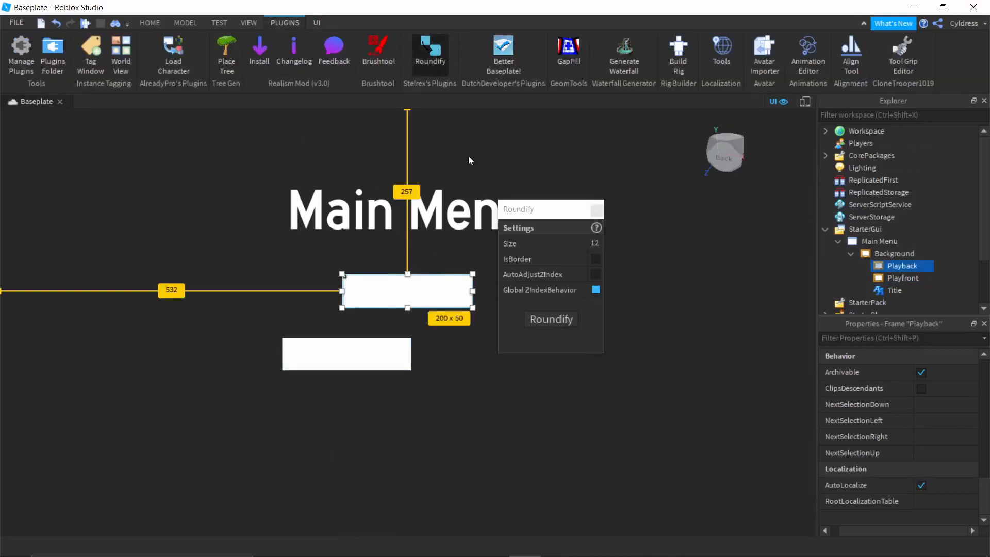
pyautogui.click(566, 327)
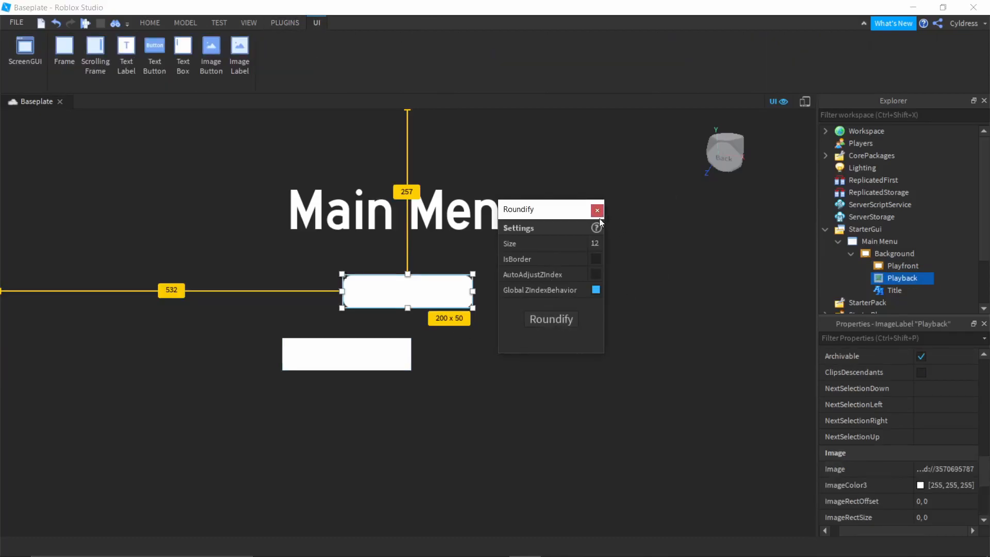
pyautogui.hotkey('ctrl', 'z')
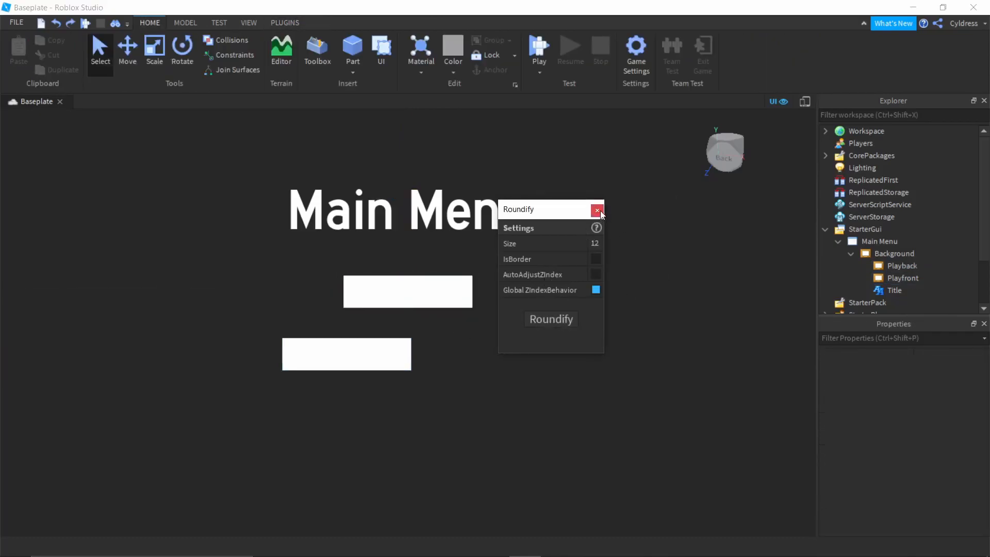
pyautogui.click(600, 210)
# Step: Set the Playback frame's BackgroundColor3 to dark grey (94, 94, 94)
pyautogui.click(898, 265)
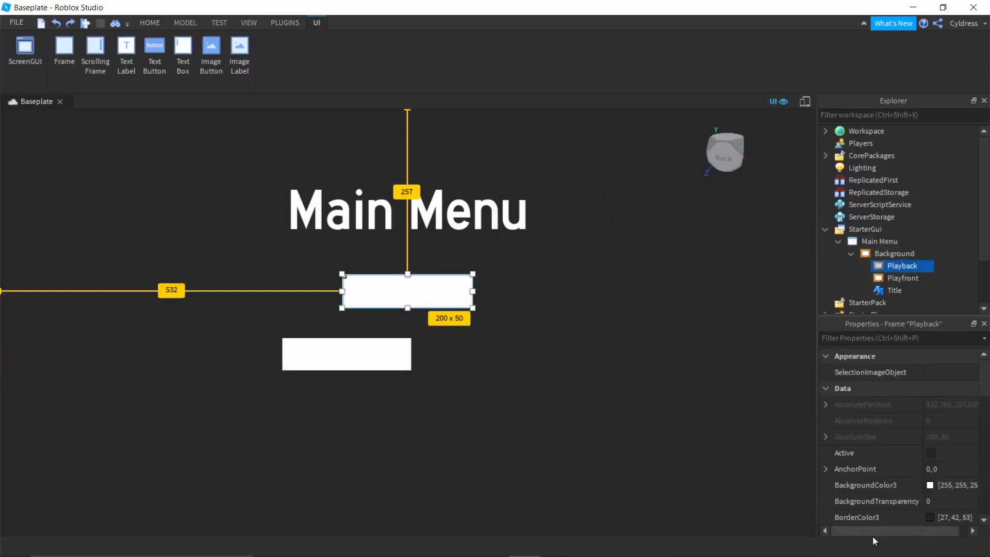
pyautogui.click(930, 485)
pyautogui.moveTo(649, 238)
pyautogui.mouseDown()
pyautogui.moveTo(648, 258)
pyautogui.moveTo(648, 240)
pyautogui.mouseUp()
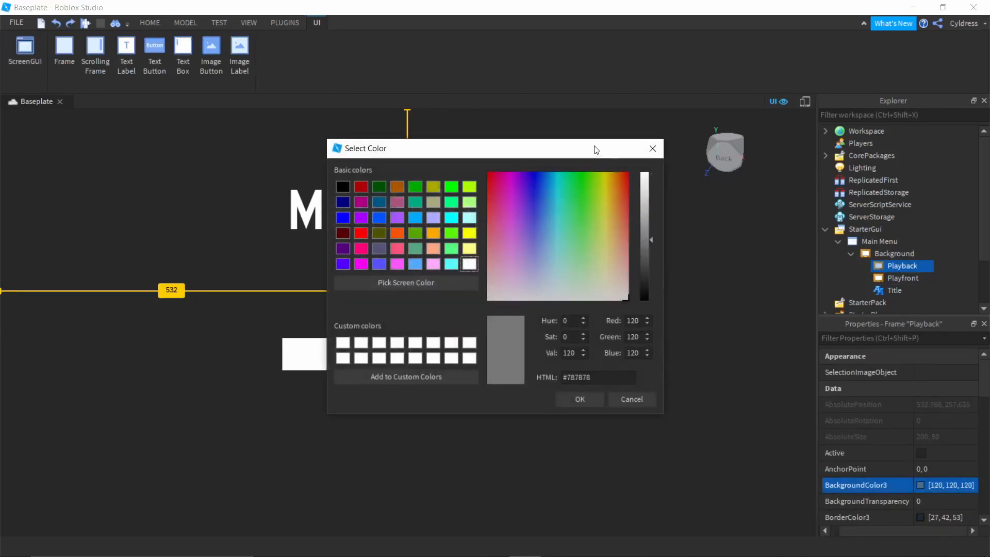
pyautogui.moveTo(596, 149); pyautogui.dragTo(249, 282)
pyautogui.moveTo(297, 378)
pyautogui.mouseDown()
pyautogui.moveTo(294, 396)
pyautogui.moveTo(293, 386)
pyautogui.mouseUp()
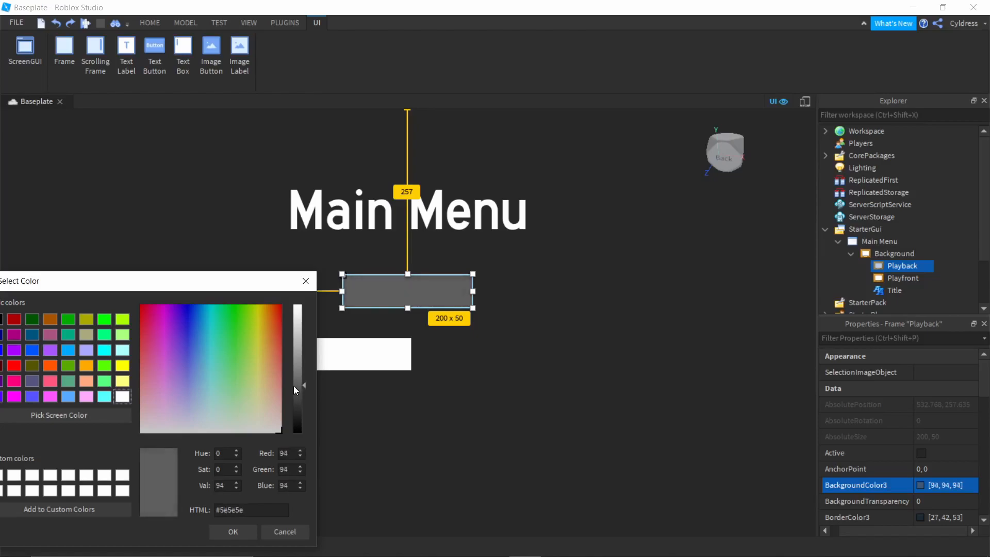
pyautogui.click(238, 532)
# Step: Move the Playfront frame beneath Playback, about 514 px from the left edge and 235 px above the bottom
pyautogui.click(347, 360)
pyautogui.moveTo(347, 360); pyautogui.dragTo(402, 381)
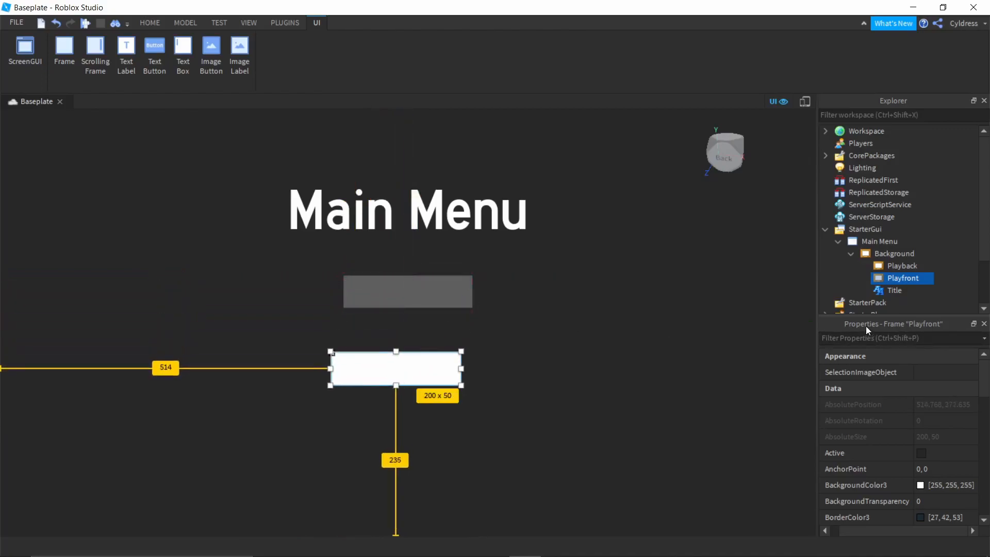
# Step: Rename the dark grey frame under the title to PlayFront
pyautogui.click(434, 289)
pyautogui.moveTo(911, 267)
pyautogui.press('BackSpace')
pyautogui.write('Play')
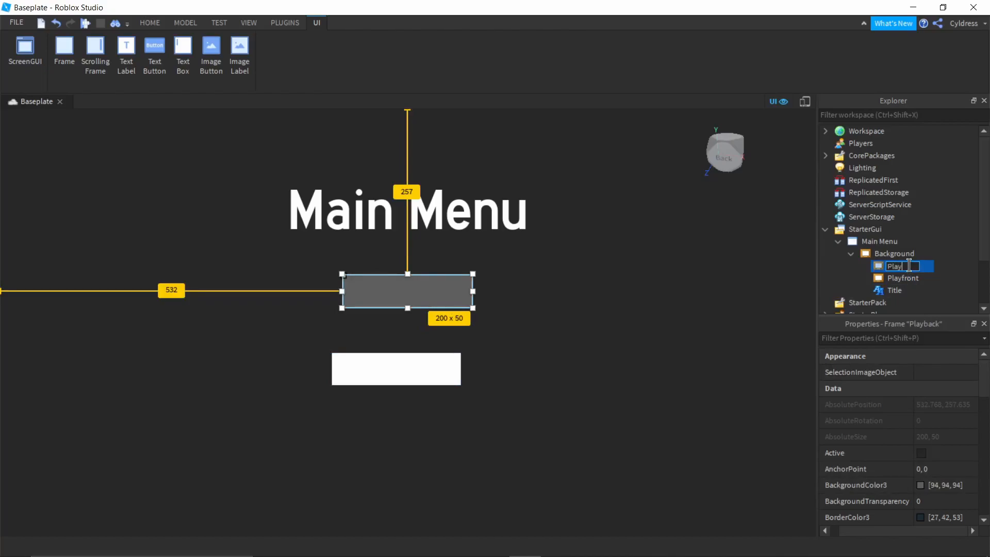
pyautogui.write('Front')
pyautogui.press('Return')
# Step: Rename the white frame to Playback
pyautogui.click(908, 278)
pyautogui.click(908, 278)
pyautogui.write('=')
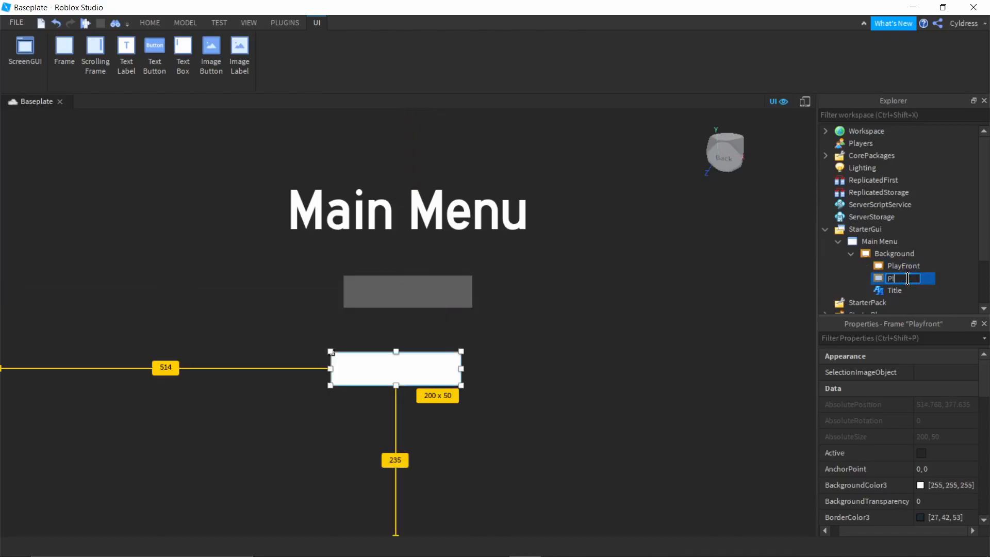
pyautogui.write('Playback')
# Step: Move the white Playback frame about 216 px above the bottom and set its BackgroundColor3 to dark grey (80, 80, 80)
pyautogui.moveTo(431, 361)
pyautogui.mouseDown()
pyautogui.moveTo(442, 296)
pyautogui.moveTo(433, 373)
pyautogui.mouseUp()
pyautogui.click(919, 484)
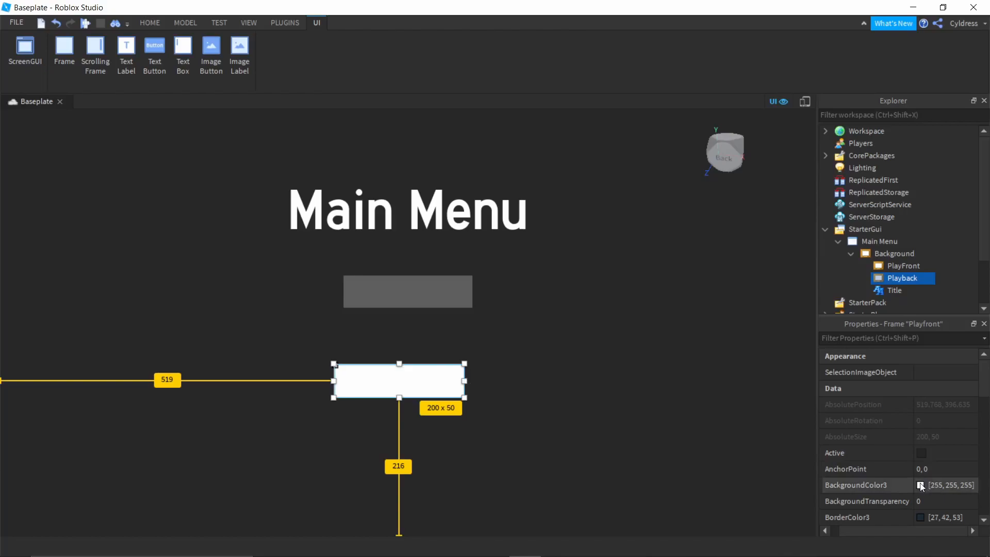
pyautogui.moveTo(643, 226)
pyautogui.mouseDown()
pyautogui.moveTo(645, 254)
pyautogui.moveTo(645, 242)
pyautogui.mouseUp()
pyautogui.moveTo(629, 149); pyautogui.dragTo(266, 252)
pyautogui.moveTo(279, 358)
pyautogui.mouseDown()
pyautogui.moveTo(288, 336)
pyautogui.moveTo(285, 364)
pyautogui.mouseUp()
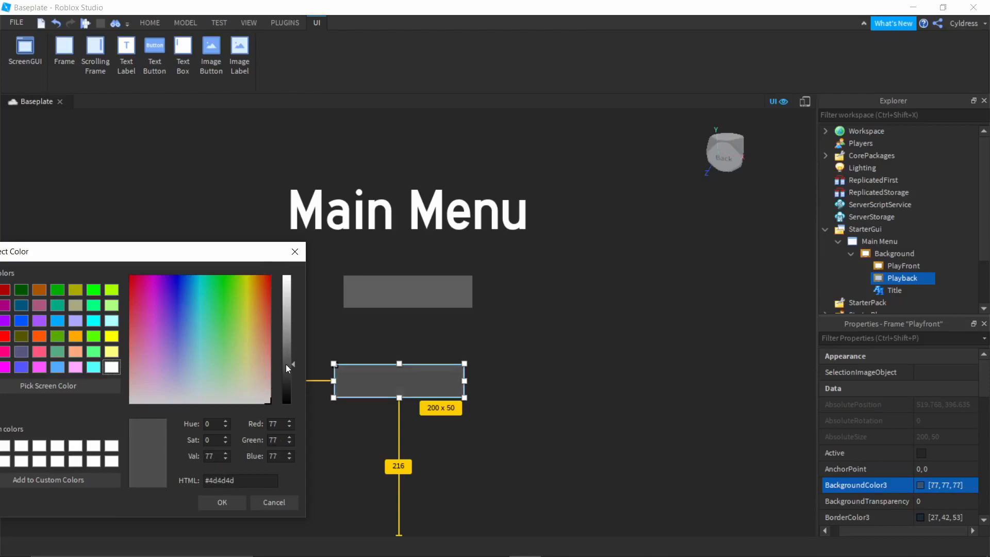
pyautogui.click(225, 502)
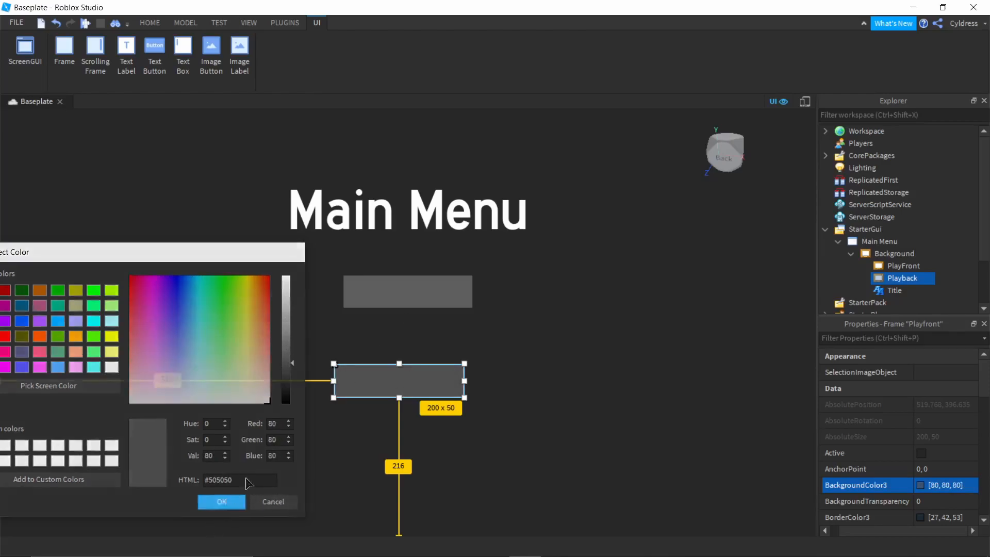
# Step: Move the PlayFront frame aside toward the left edge and set the Playback frame's height to 60 px
pyautogui.click(404, 306)
pyautogui.moveTo(407, 294); pyautogui.dragTo(106, 343)
pyautogui.click(379, 386)
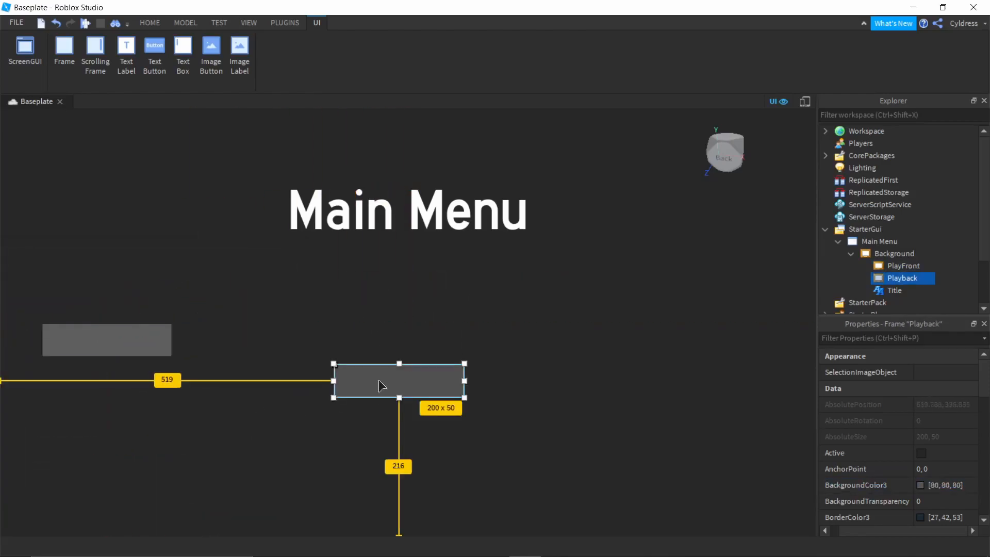
pyautogui.click(284, 22)
pyautogui.moveTo(399, 398); pyautogui.dragTo(400, 400)
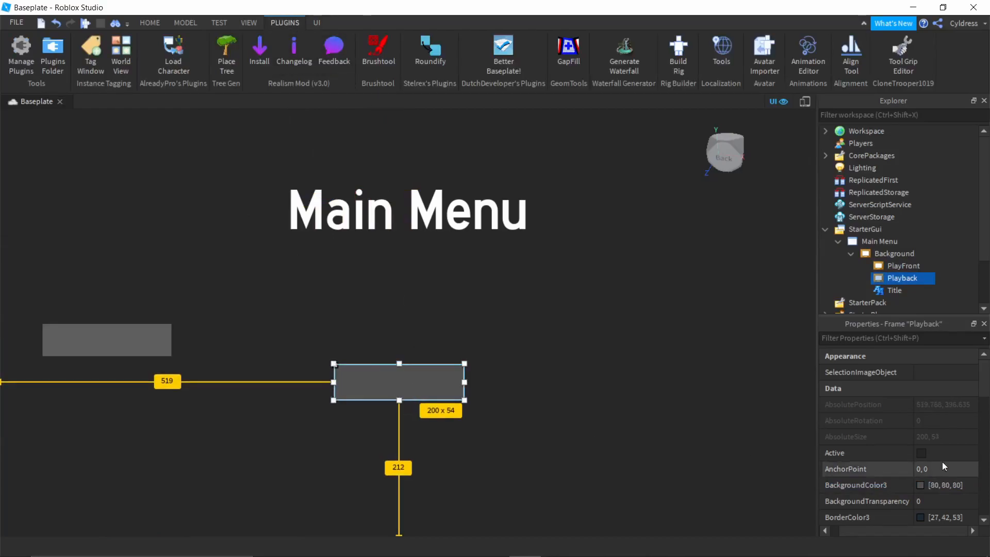
pyautogui.scroll(-3, 954, 459)
pyautogui.click(957, 485)
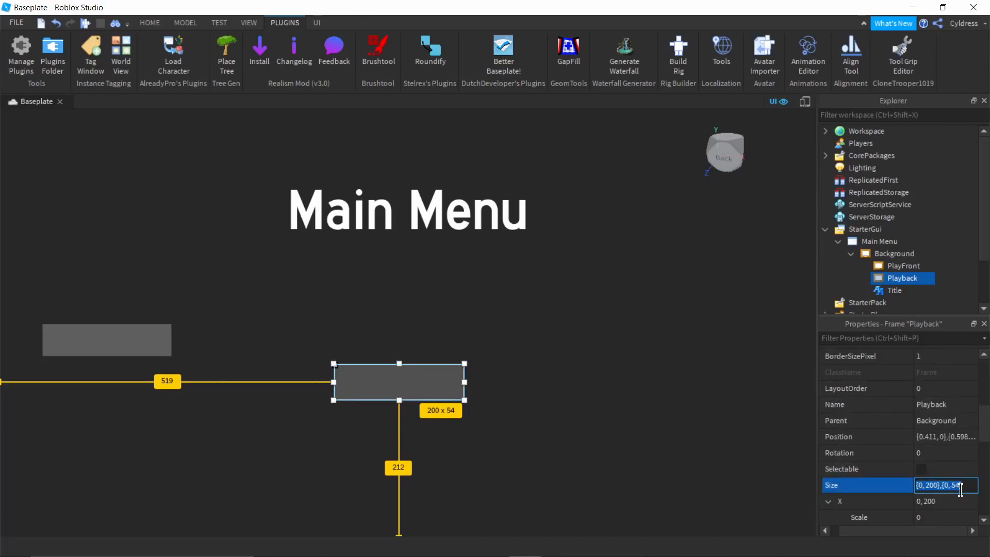
pyautogui.click(958, 486)
pyautogui.write('60')
pyautogui.press('Return')
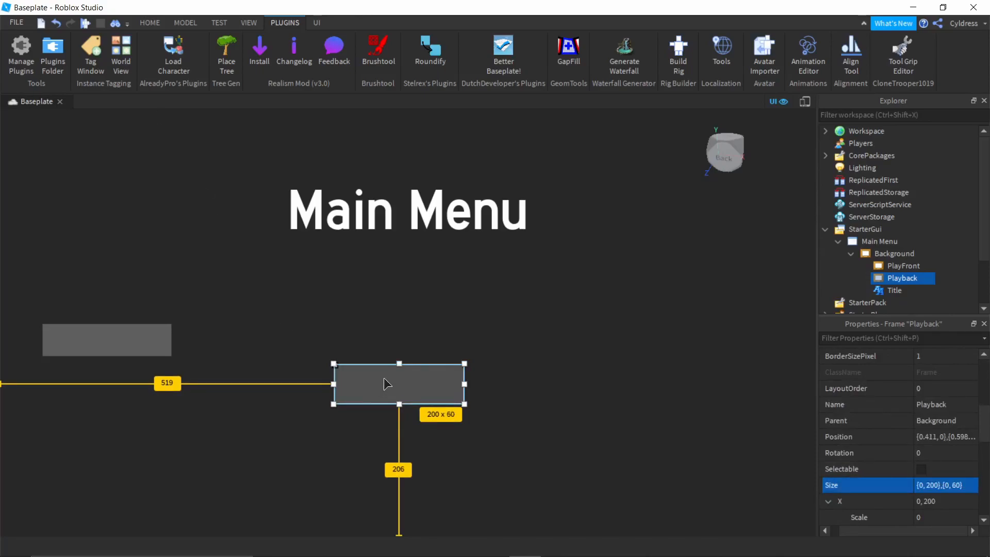
# Step: Place Playback centred under the title, about 532 px from the left edge and 240 px from the top, with PlayFront in the lower-left corner
pyautogui.moveTo(385, 379); pyautogui.dragTo(392, 296)
pyautogui.moveTo(127, 343); pyautogui.dragTo(90, 481)
pyautogui.click(391, 294)
pyautogui.moveTo(391, 294); pyautogui.dragTo(392, 274)
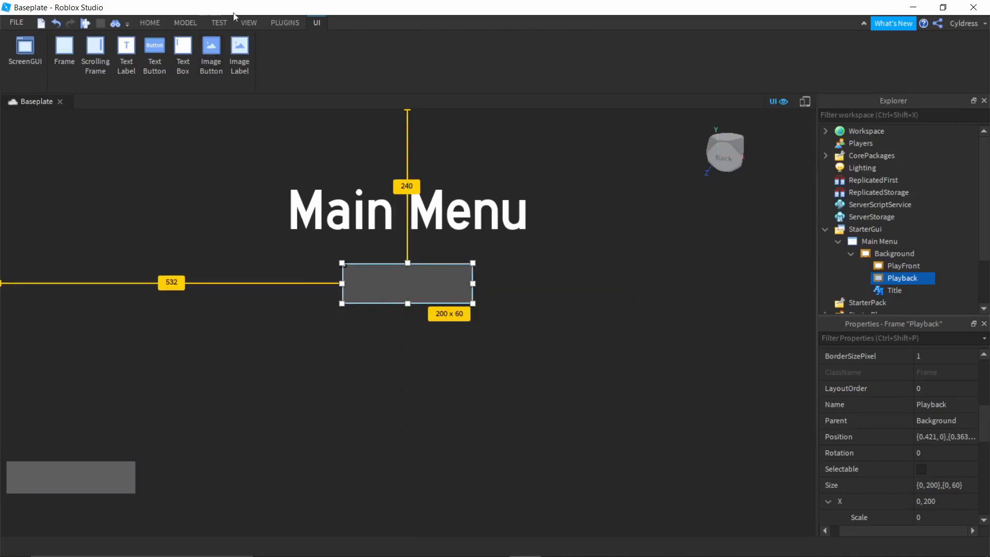
# Step: Round the Playback frame's corners with the Roundify plugin at size 12
pyautogui.click(284, 23)
pyautogui.click(446, 53)
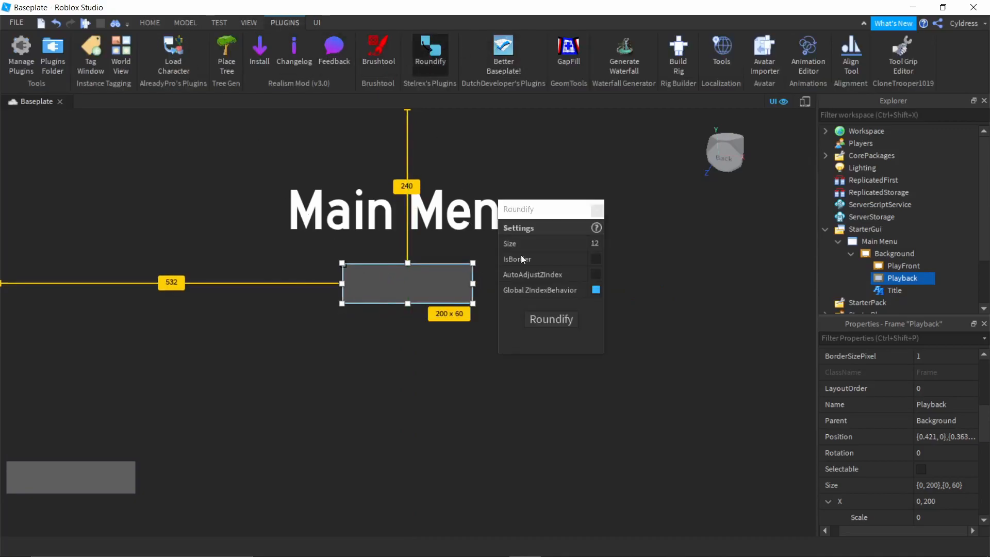
pyautogui.click(548, 317)
pyautogui.click(602, 209)
pyautogui.click(571, 347)
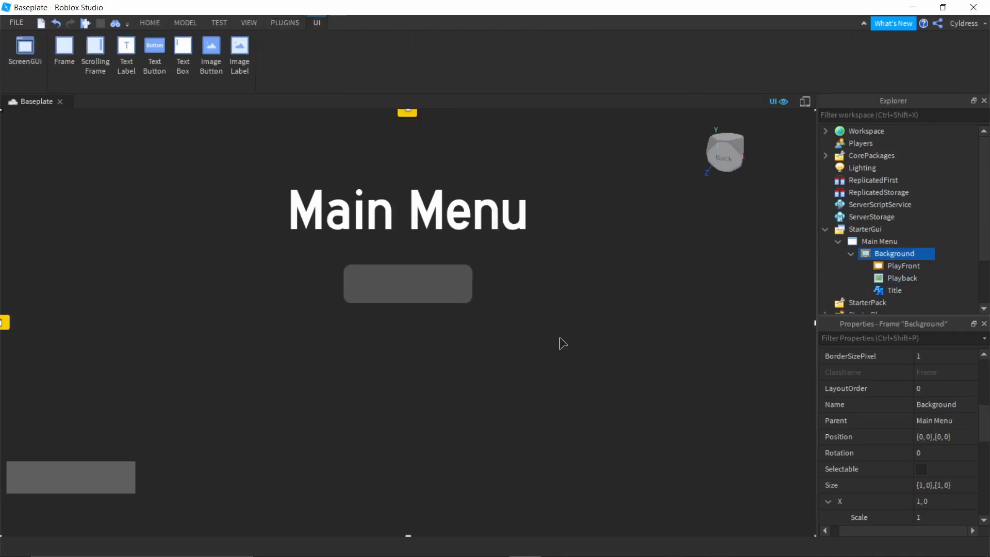
# Step: Place the PlayFront frame over the upper part of Playback, about 531 px from the left edge and 240 px from the top
pyautogui.click(110, 469)
pyautogui.moveTo(109, 473); pyautogui.dragTo(462, 350)
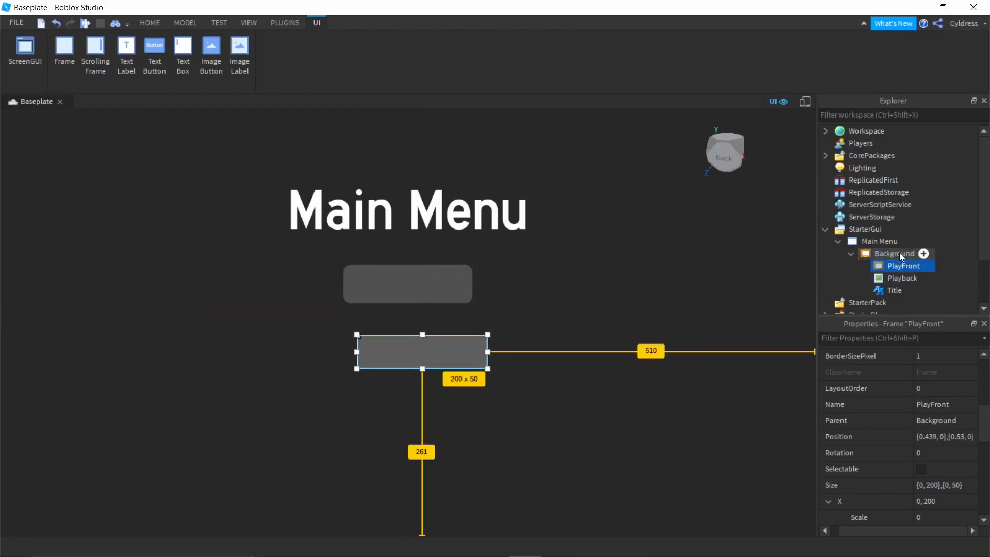
pyautogui.click(899, 278)
pyautogui.moveTo(902, 266); pyautogui.dragTo(893, 248)
pyautogui.moveTo(888, 292); pyautogui.dragTo(894, 253)
pyautogui.moveTo(441, 361); pyautogui.dragTo(417, 278)
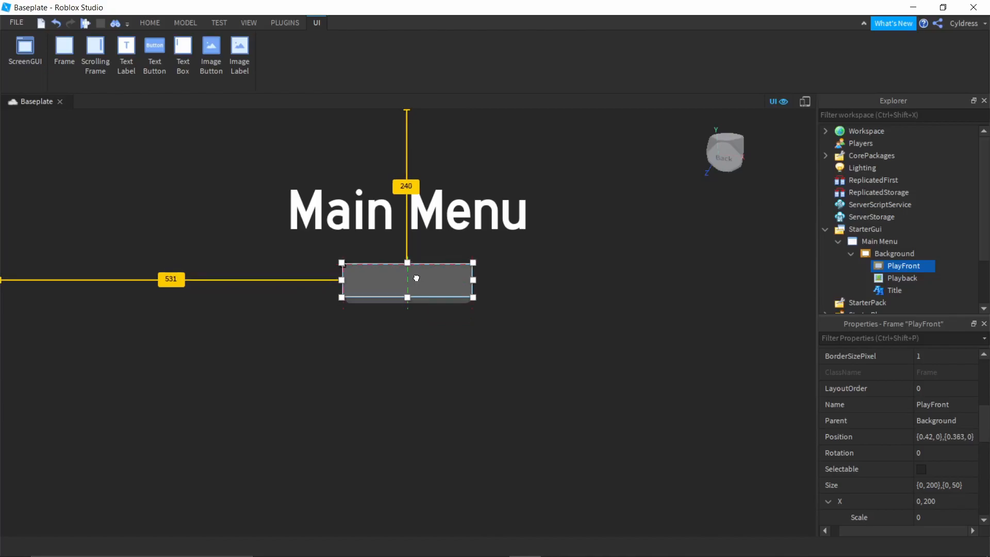
pyautogui.click(492, 345)
pyautogui.click(434, 287)
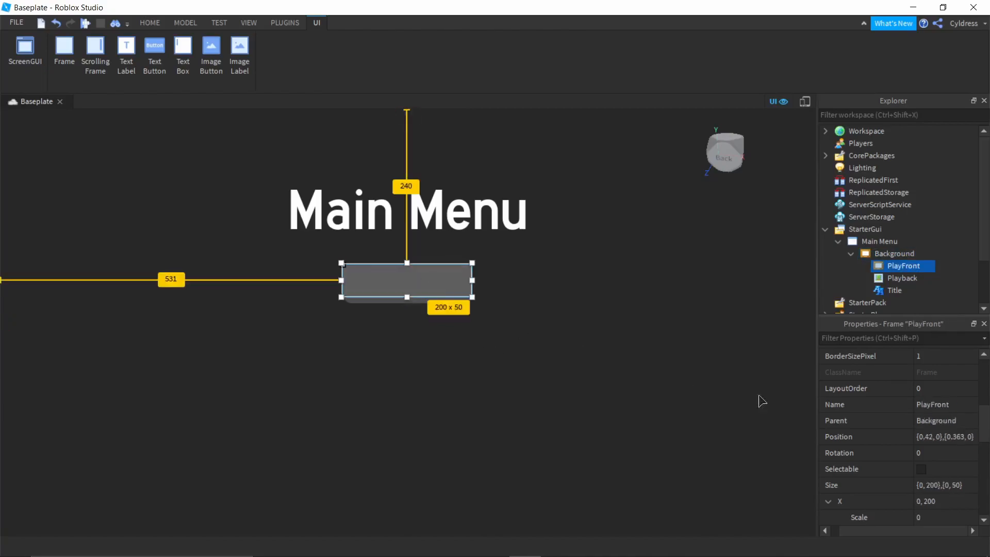
pyautogui.scroll(3, 936, 443)
pyautogui.click(920, 436)
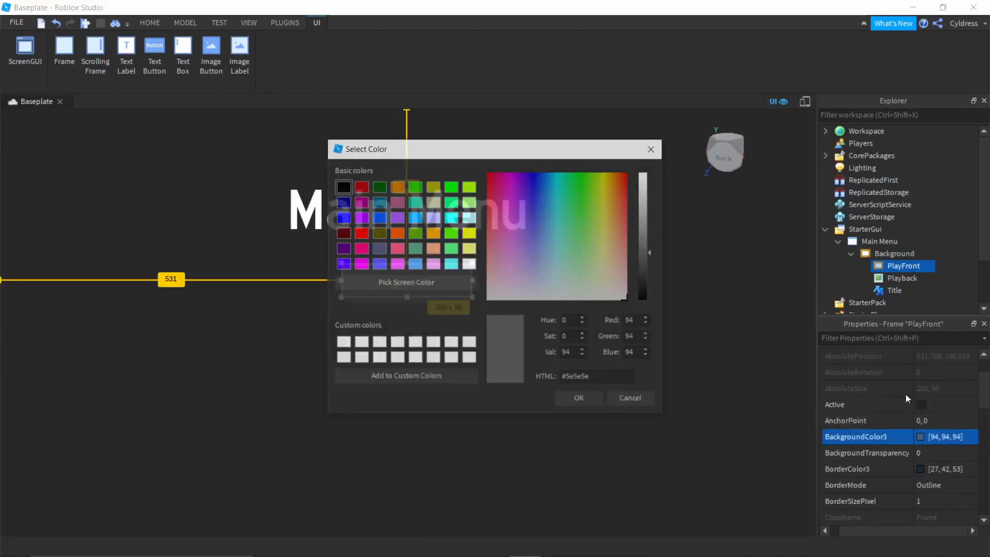
pyautogui.moveTo(577, 149); pyautogui.dragTo(189, 319)
pyautogui.moveTo(258, 423); pyautogui.dragTo(256, 408)
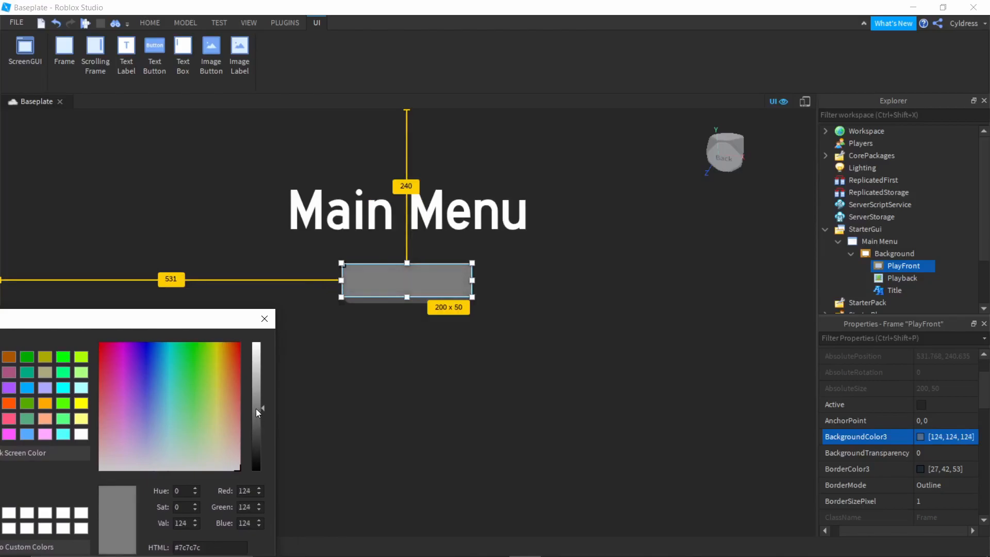
pyautogui.click(264, 320)
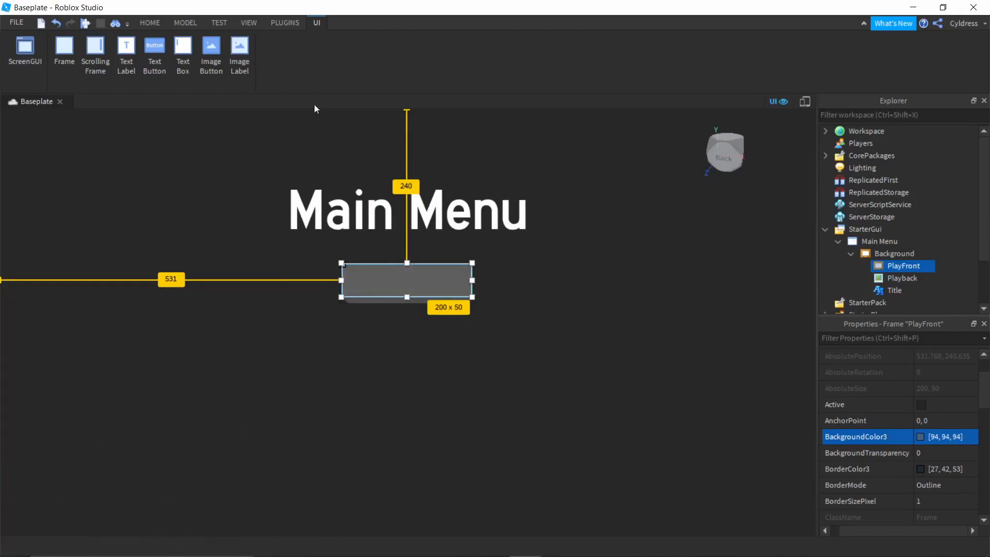
# Step: Round the PlayFront frame's corners with the Roundify plugin at size 12
pyautogui.click(285, 23)
pyautogui.click(430, 48)
pyautogui.click(561, 319)
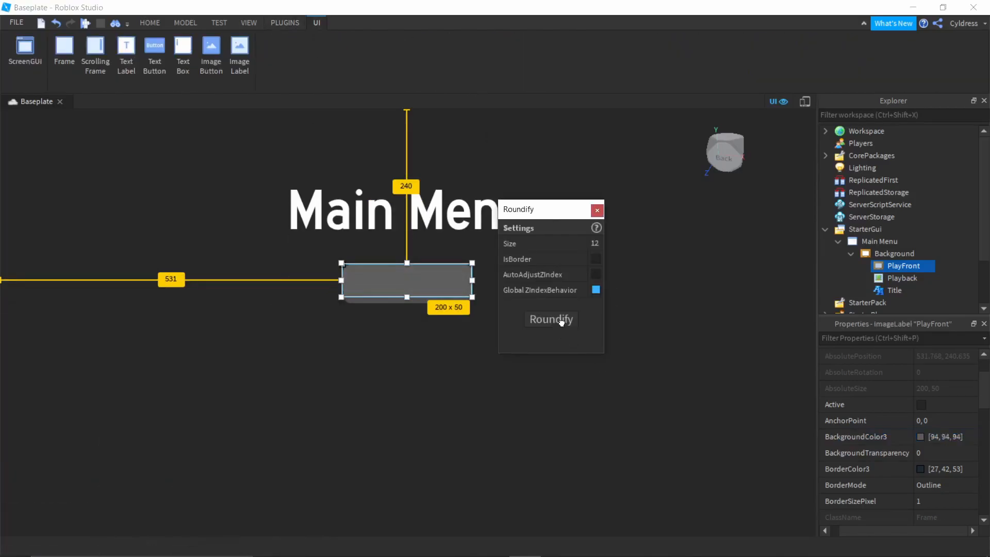
pyautogui.click(597, 210)
pyautogui.click(605, 220)
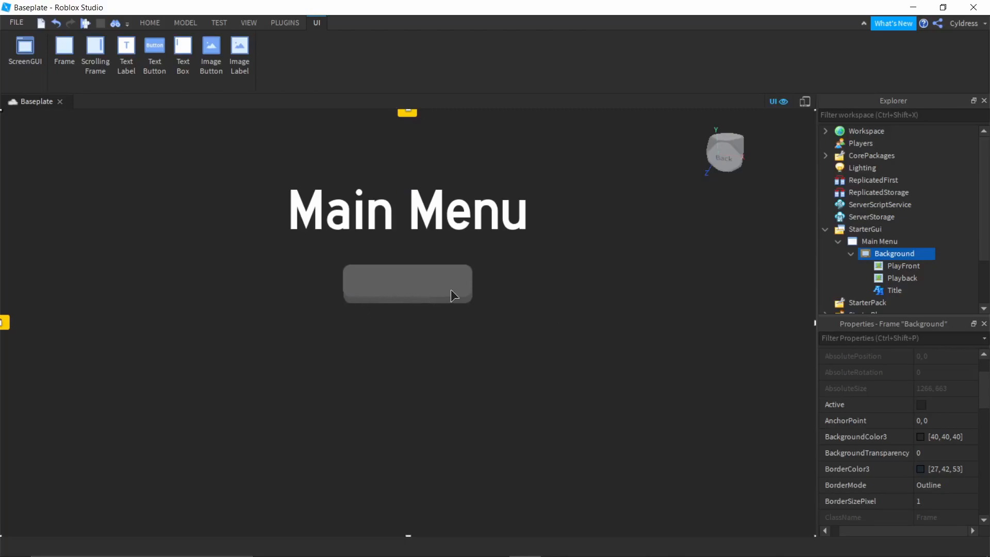
# Step: Nudge PlayFront sideways so that it sits about 532 px from the left edge, flush with Playback
pyautogui.click(923, 265)
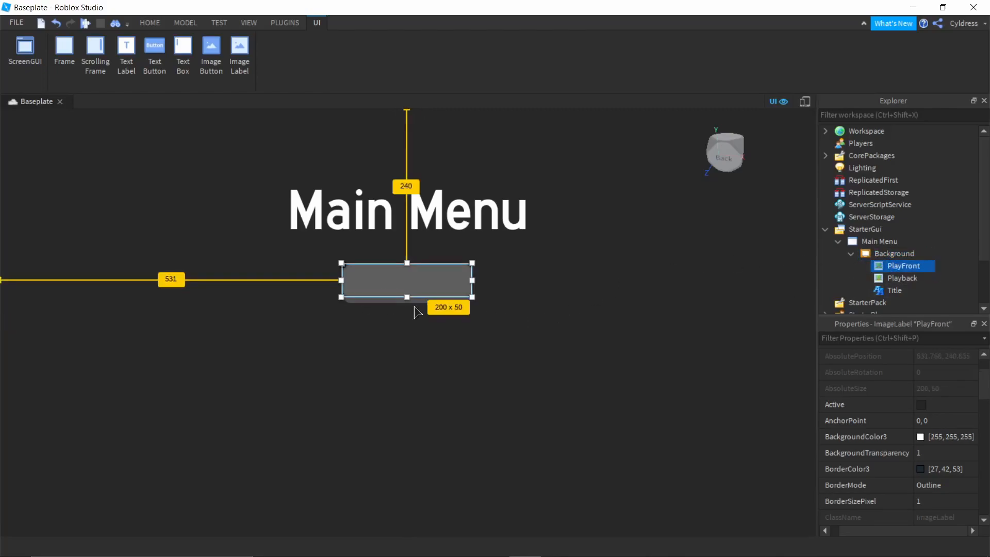
pyautogui.moveTo(408, 290); pyautogui.dragTo(410, 289)
pyautogui.click(615, 283)
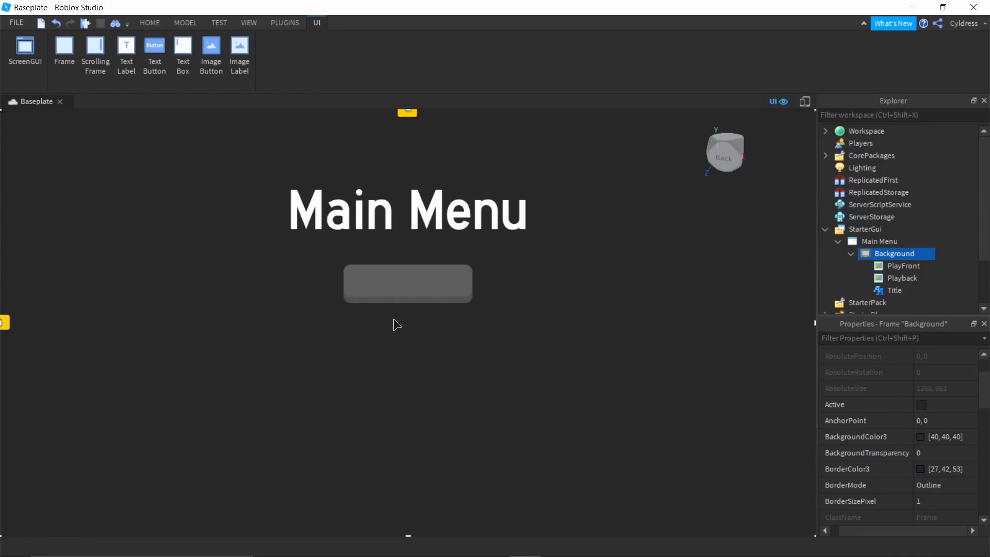
# Step: Make PlayFront a child of Playback and align it with the upper edge of Playback
pyautogui.click(909, 277)
pyautogui.click(907, 257)
pyautogui.click(906, 278)
pyautogui.click(905, 268)
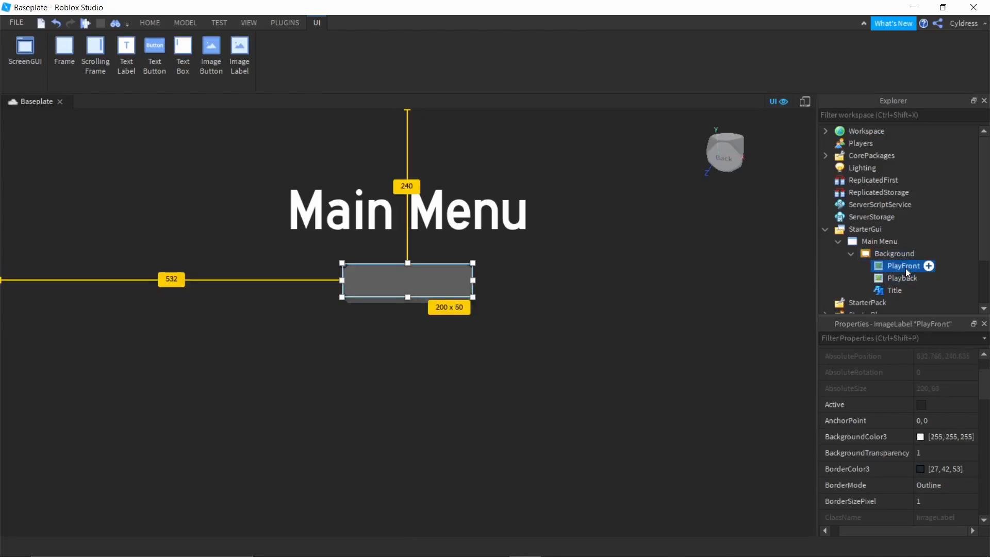
pyautogui.click(905, 280)
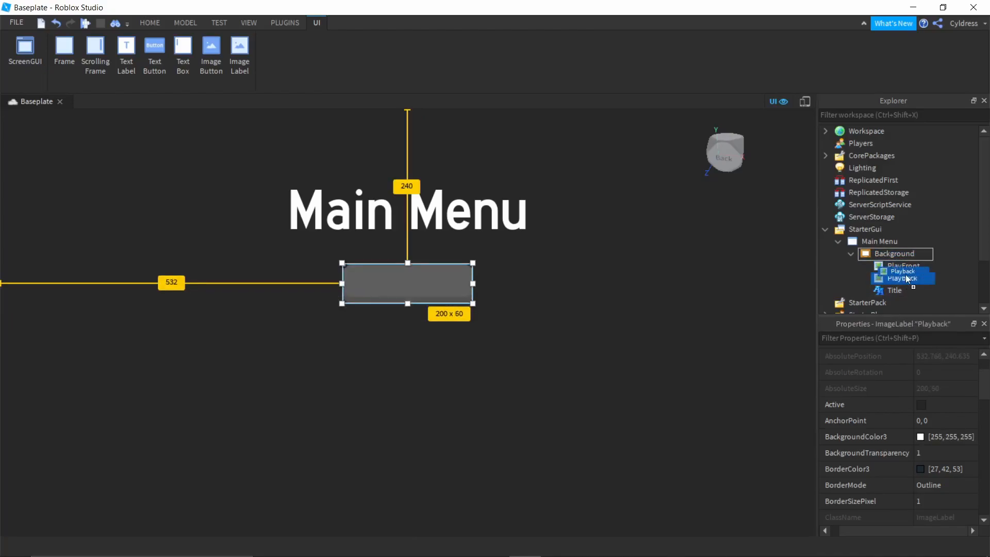
pyautogui.moveTo(909, 266); pyautogui.dragTo(910, 279)
pyautogui.moveTo(418, 283); pyautogui.dragTo(405, 280)
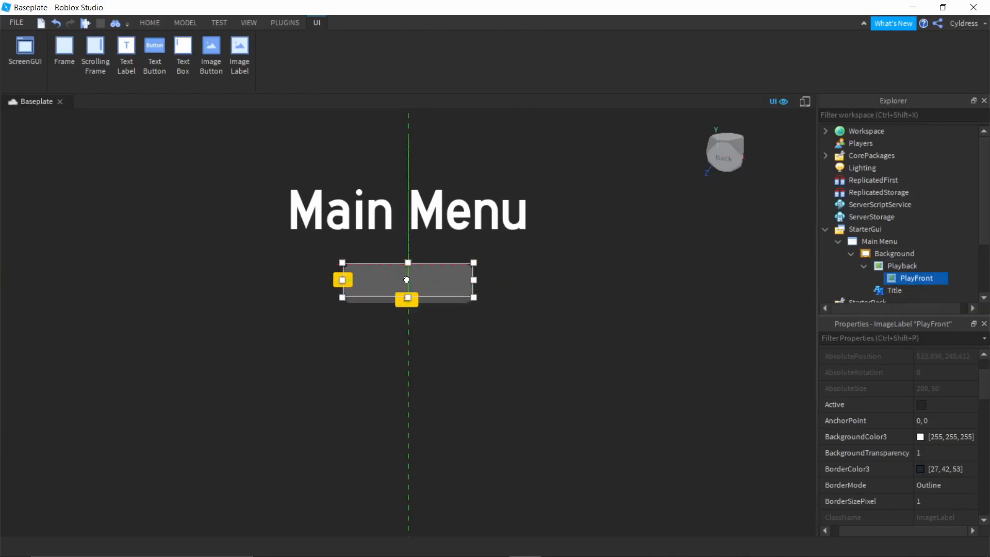
pyautogui.click(583, 294)
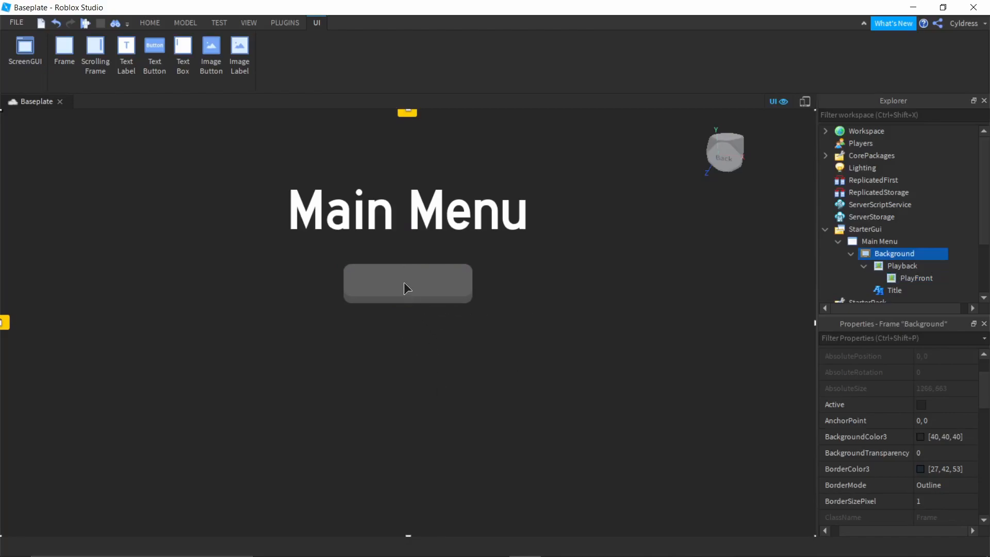
# Step: Insert a TextButton inside Playback
pyautogui.click(866, 265)
pyautogui.click(890, 265)
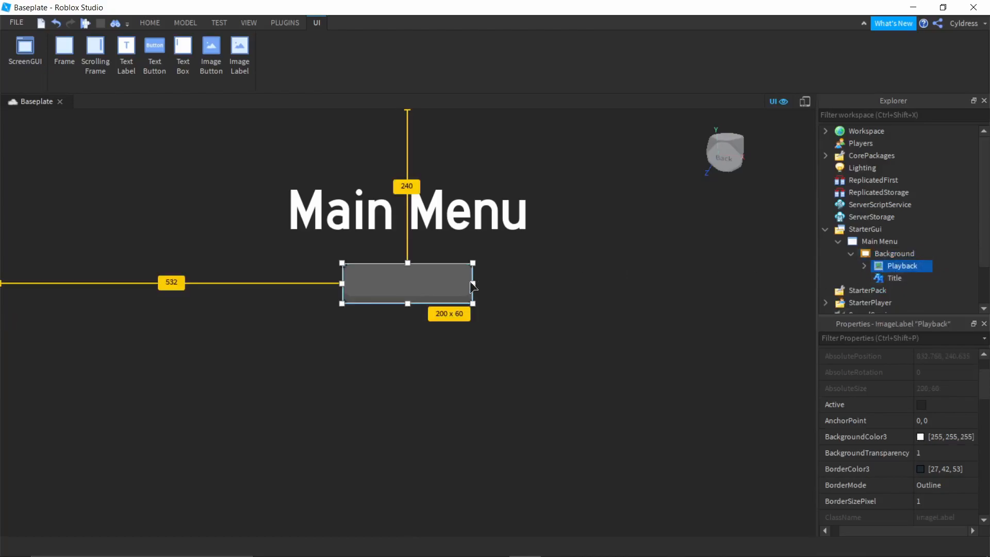
pyautogui.click(864, 266)
pyautogui.click(918, 266)
pyautogui.write('text')
pyautogui.click(862, 309)
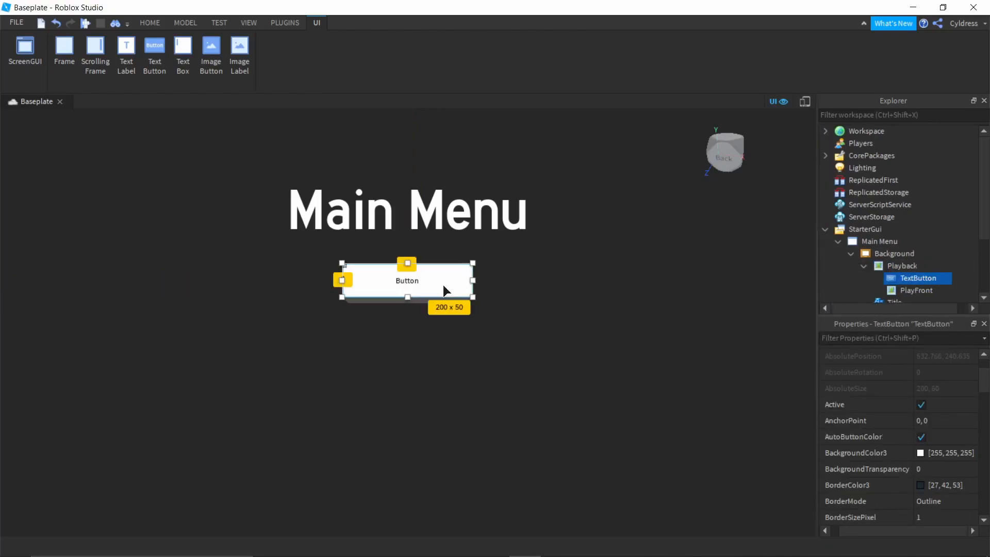
pyautogui.click(423, 307)
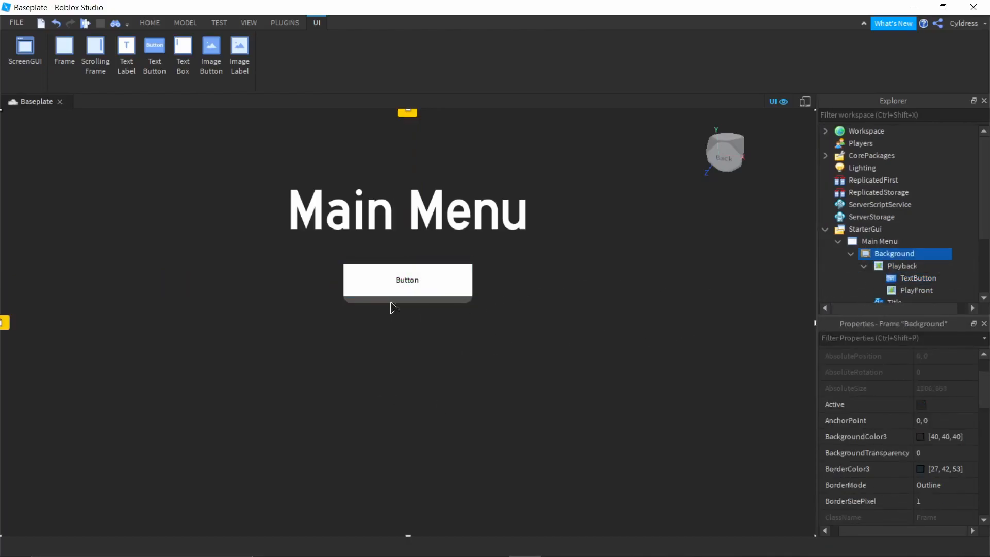
# Step: Set the TextButton's BackgroundTransparency to 1
pyautogui.click(412, 280)
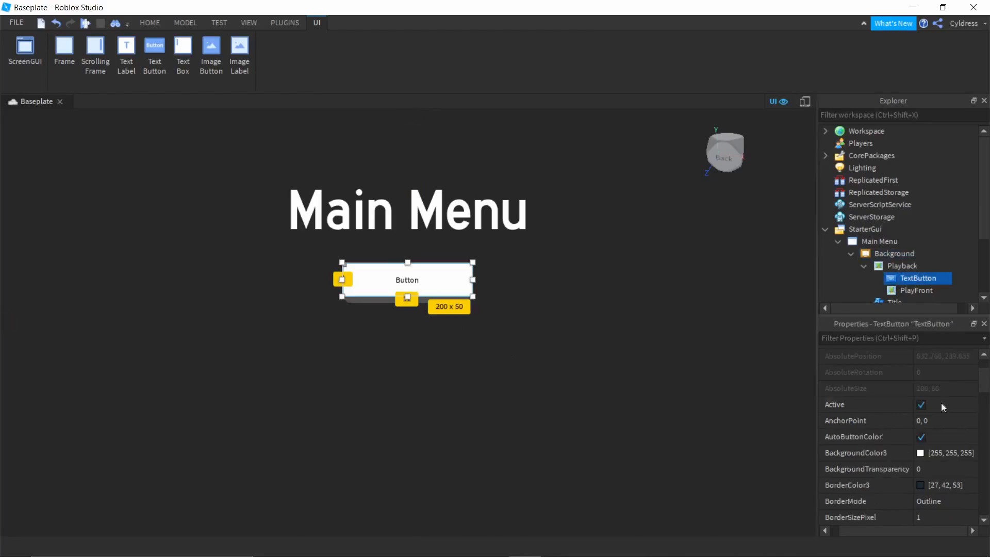
pyautogui.click(936, 466)
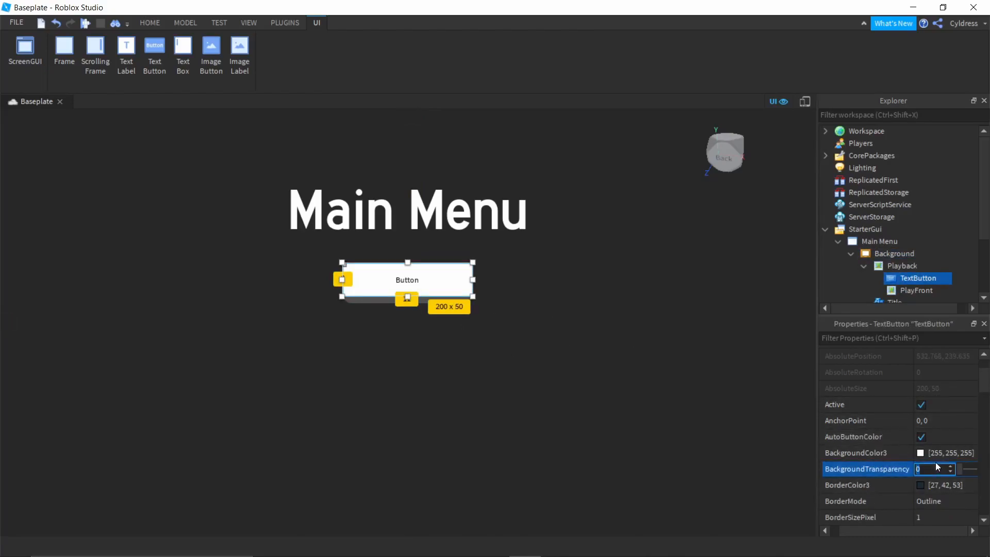
pyautogui.write('1')
pyautogui.press('Return')
# Step: Set the TextButton's font to Highway
pyautogui.scroll(-2, 932, 463)
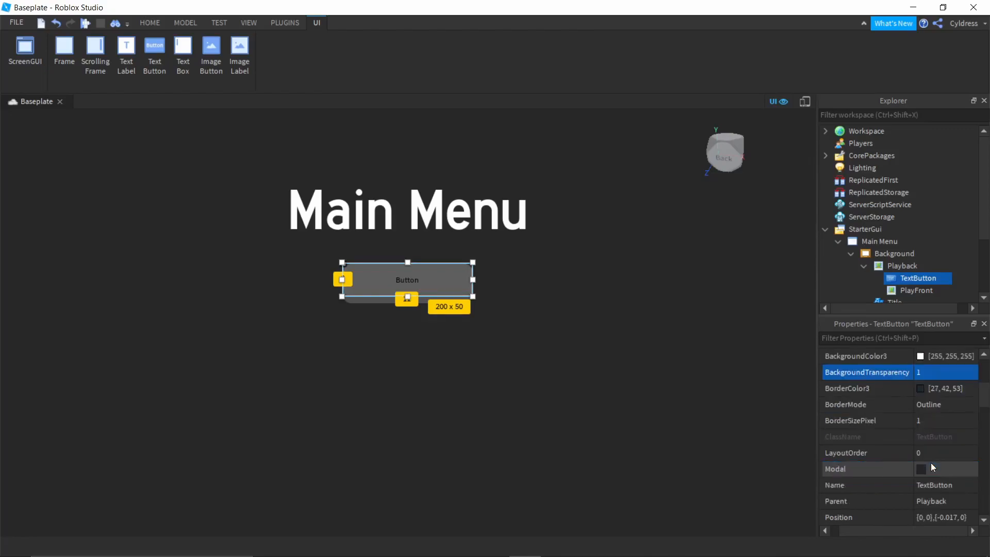
pyautogui.scroll(1, 933, 446)
pyautogui.scroll(-5, 933, 446)
pyautogui.scroll(-2, 933, 445)
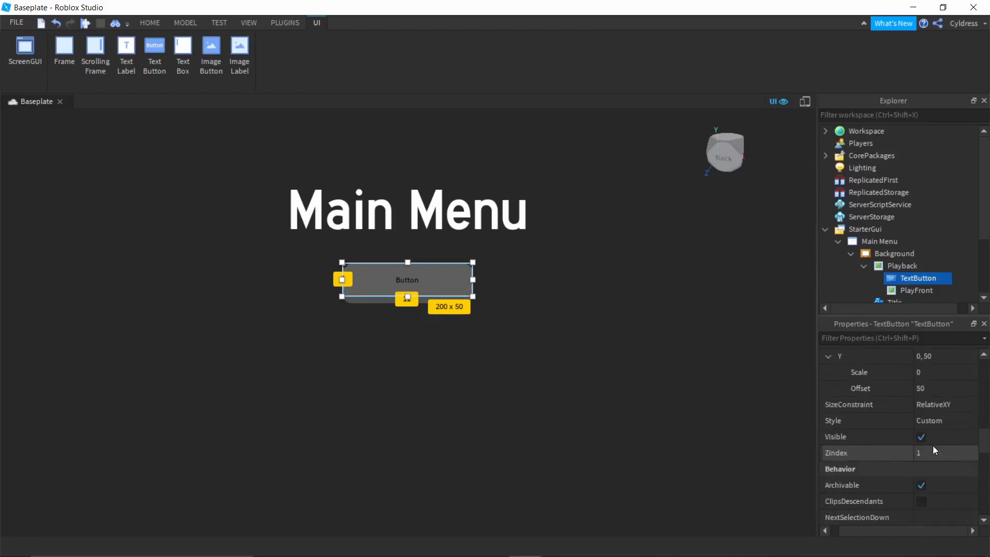
pyautogui.scroll(6, 933, 445)
pyautogui.scroll(-3, 933, 444)
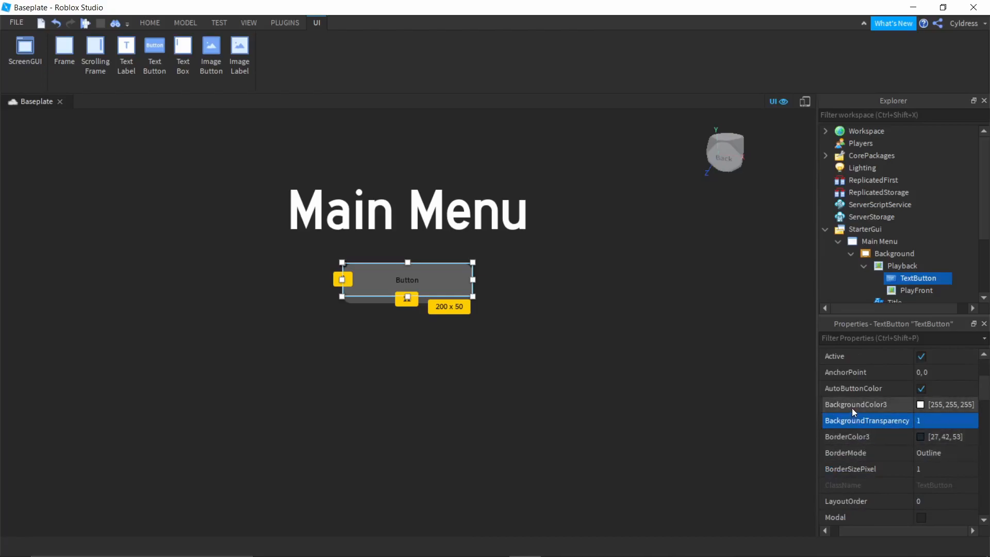
pyautogui.scroll(3, 902, 404)
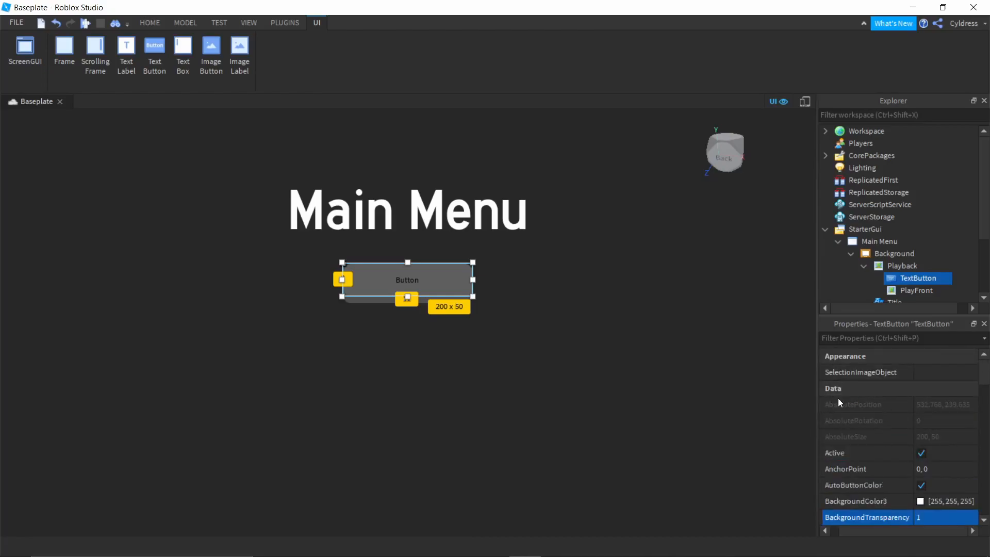
pyautogui.scroll(-15, 840, 407)
pyautogui.scroll(3, 851, 419)
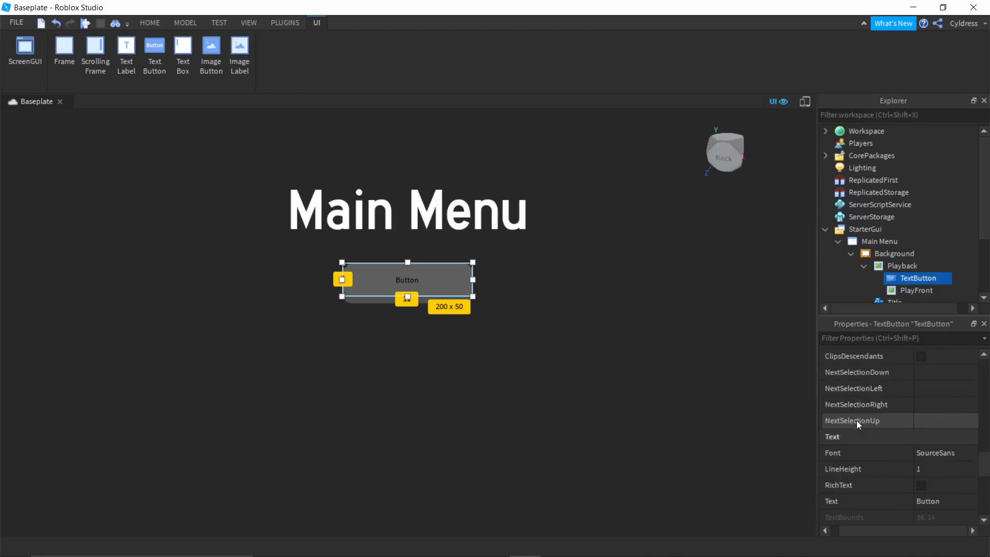
pyautogui.click(966, 454)
pyautogui.scroll(5, 944, 422)
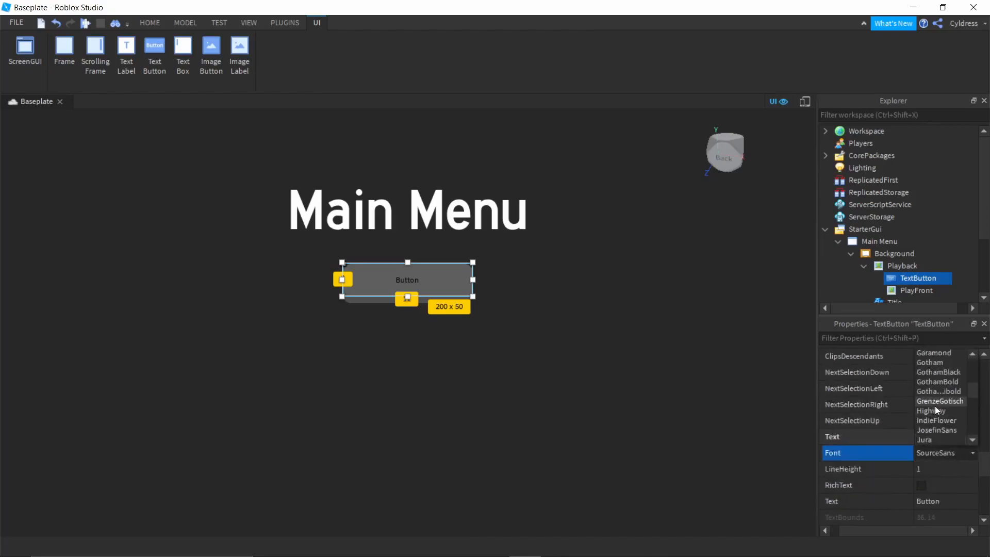
pyautogui.click(932, 417)
pyautogui.click(938, 452)
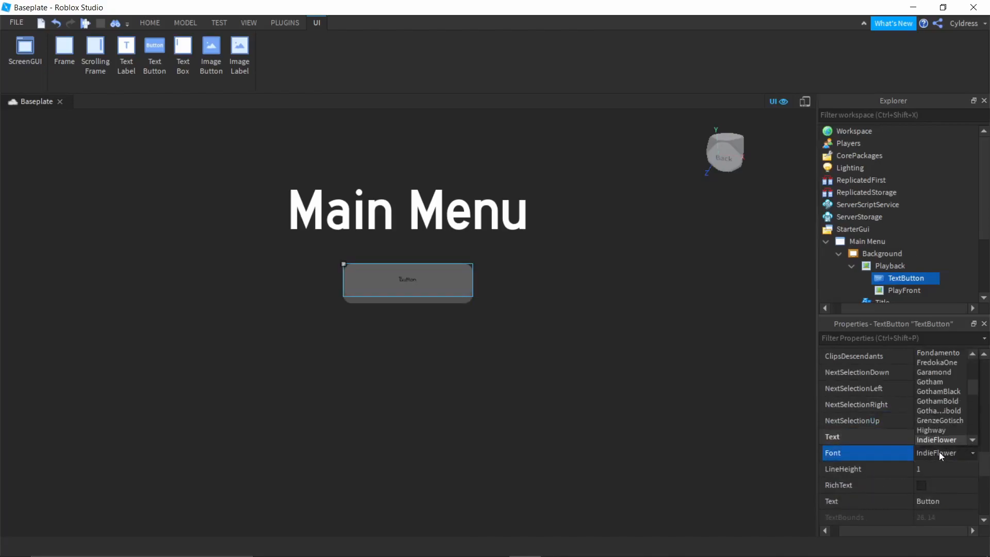
pyautogui.scroll(-1, 938, 399)
pyautogui.scroll(-2, 938, 397)
pyautogui.click(937, 398)
# Step: Set the TextButton's text color to white and enable TextScaled
pyautogui.scroll(-1, 937, 398)
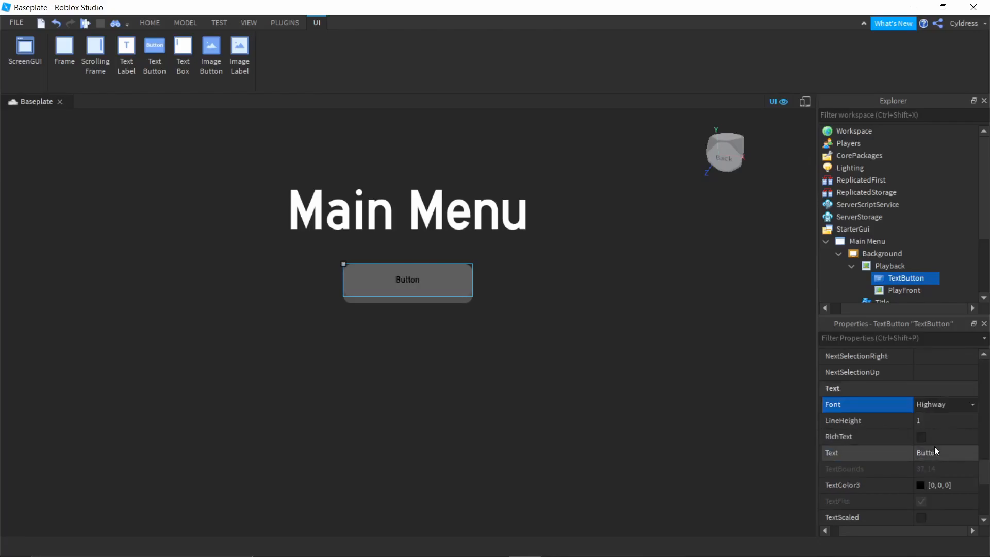
pyautogui.click(920, 485)
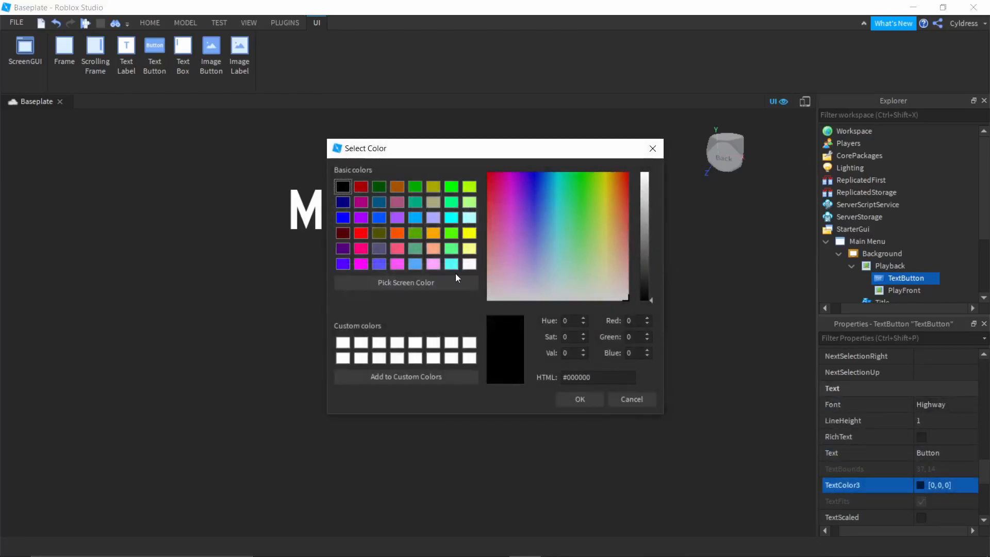
pyautogui.click(469, 264)
pyautogui.click(580, 399)
pyautogui.scroll(-4, 888, 382)
pyautogui.scroll(1, 912, 384)
pyautogui.click(921, 374)
# Step: Set the TextButton's text to PLAY
pyautogui.scroll(3, 917, 374)
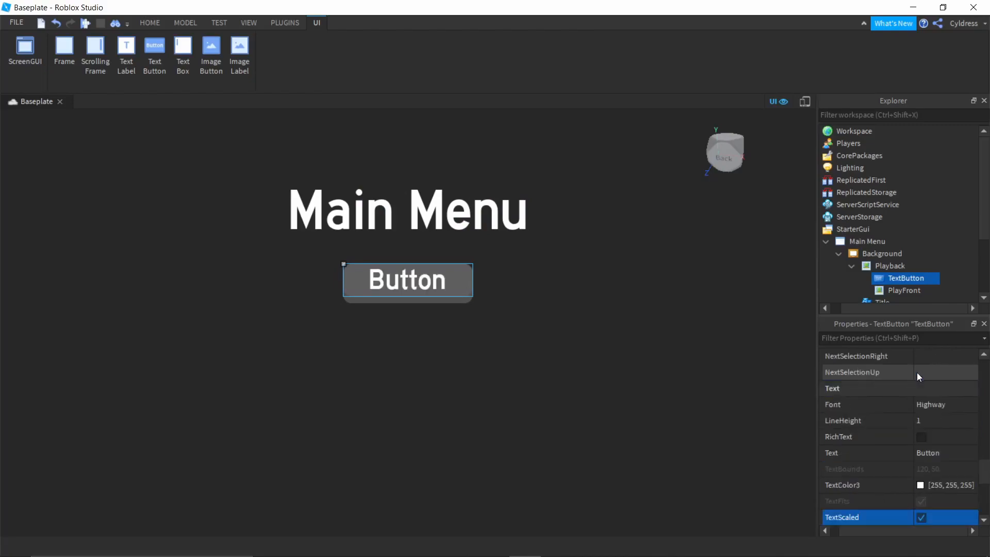
pyautogui.click(947, 449)
pyautogui.press('BackSpace')
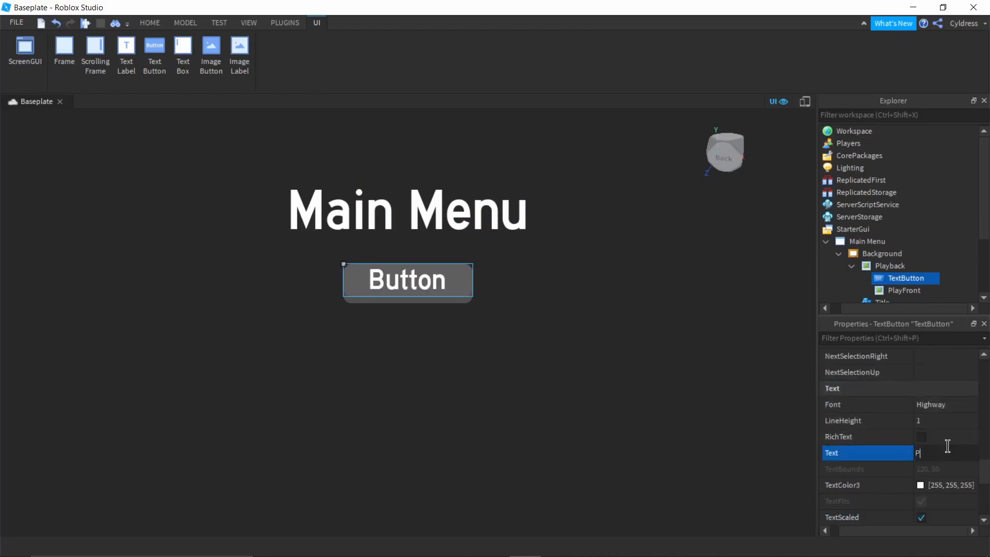
pyautogui.write('PLAY')
pyautogui.press('Return')
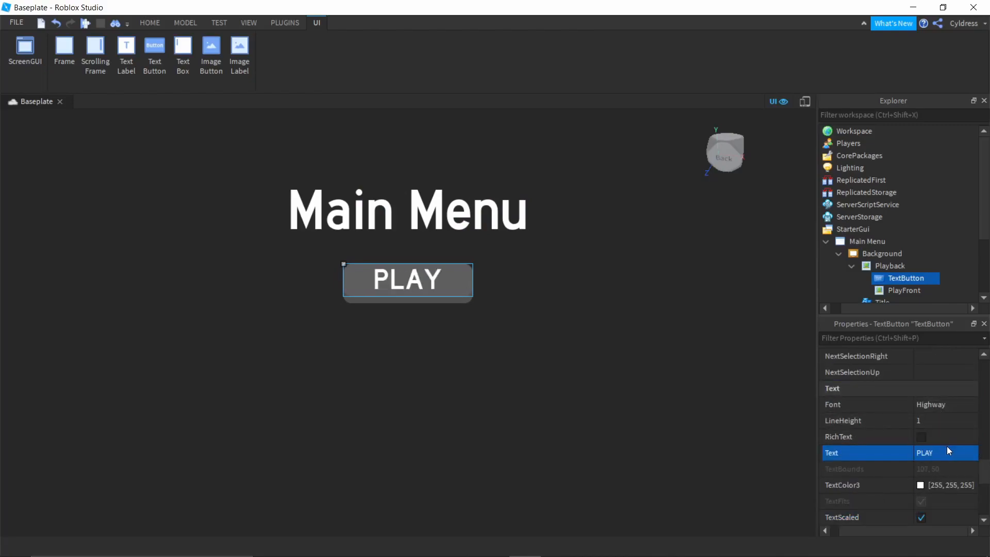
pyautogui.click(573, 326)
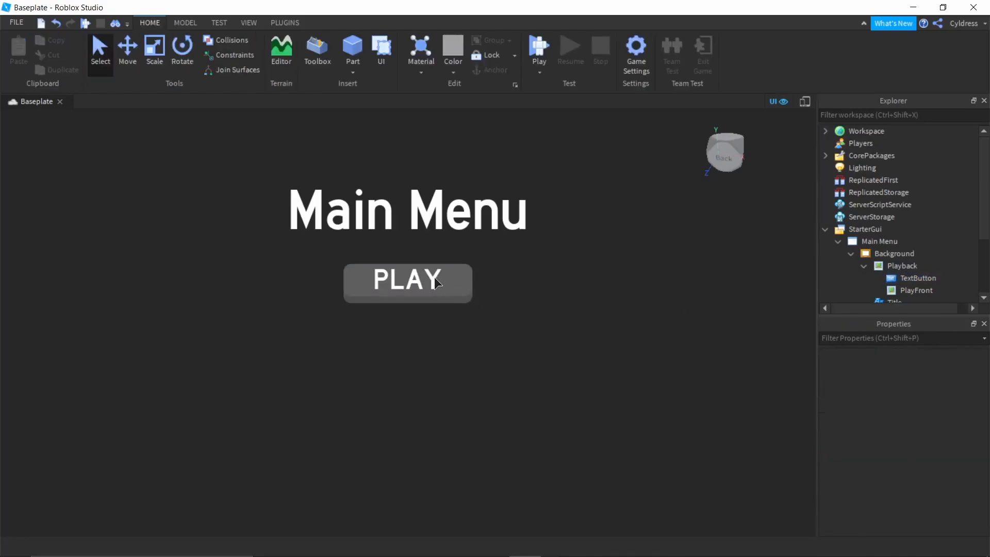
# Step: Duplicate Playback with its contents and reassemble the copy's back, front and text directly beneath the original PLAY button
pyautogui.click(864, 266)
pyautogui.click(863, 265)
pyautogui.click(908, 265)
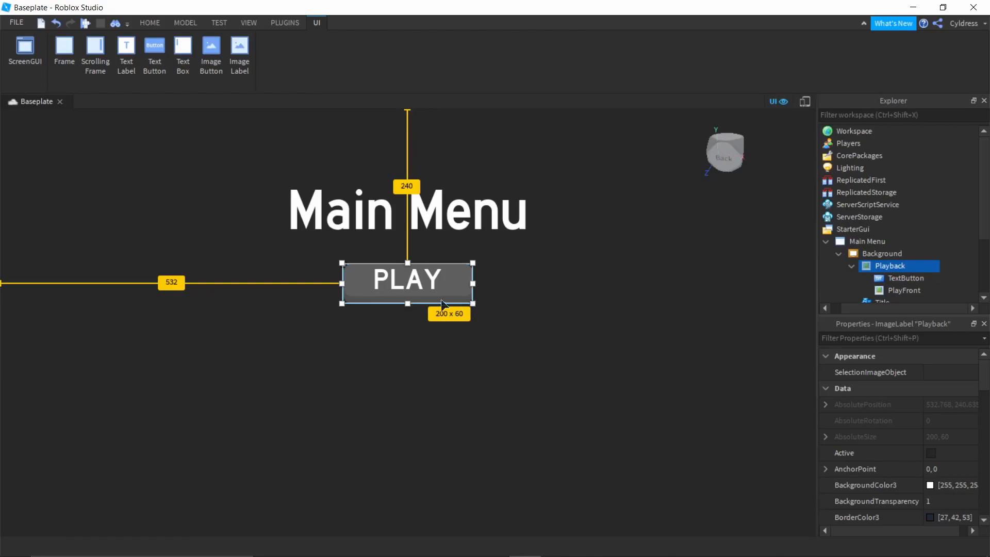
pyautogui.hotkey('ctrl', 'd')
pyautogui.moveTo(413, 290); pyautogui.dragTo(461, 453)
pyautogui.click(430, 325)
pyautogui.moveTo(429, 323); pyautogui.dragTo(431, 324)
pyautogui.moveTo(432, 453); pyautogui.dragTo(432, 336)
pyautogui.moveTo(248, 417); pyautogui.dragTo(421, 324)
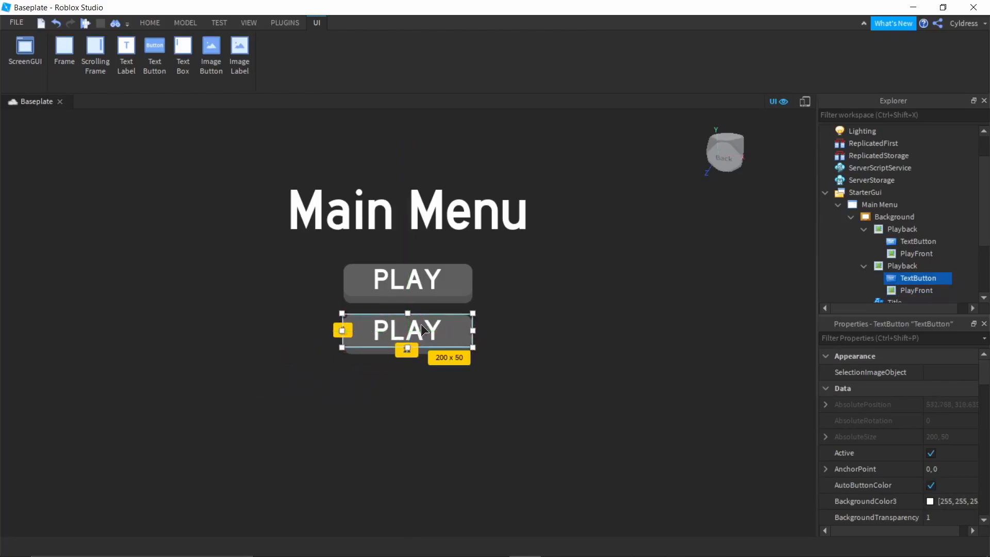
# Step: Duplicate the second Playback and reassemble its back, front and text beneath the second button, about 531 px from the left edge
pyautogui.click(895, 265)
pyautogui.hotkey('ctrl', 'd')
pyautogui.moveTo(408, 332); pyautogui.dragTo(408, 378)
pyautogui.moveTo(448, 333); pyautogui.dragTo(445, 374)
pyautogui.moveTo(442, 445); pyautogui.dragTo(370, 451)
pyautogui.click(409, 387)
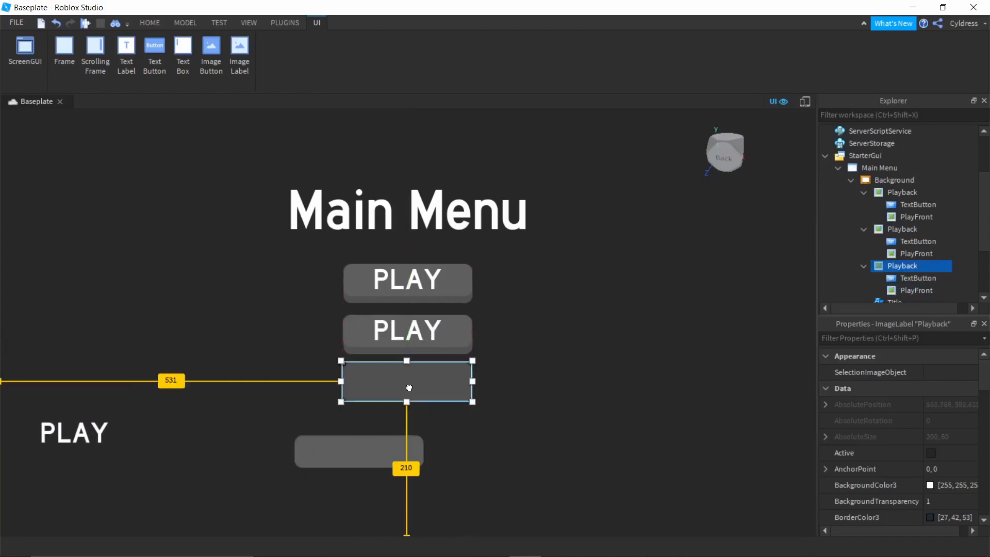
pyautogui.moveTo(369, 446); pyautogui.dragTo(411, 375)
pyautogui.moveTo(51, 439); pyautogui.dragTo(382, 380)
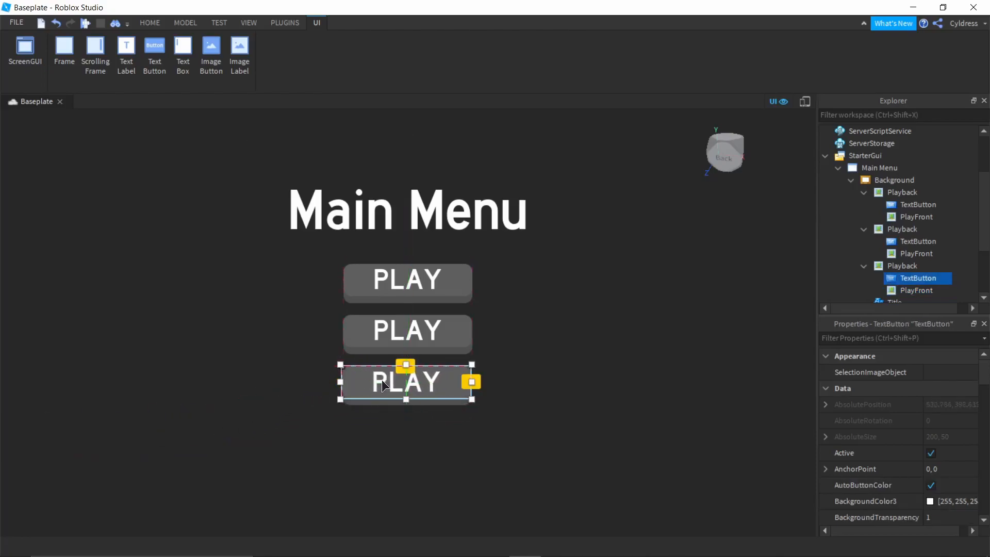
pyautogui.click(670, 245)
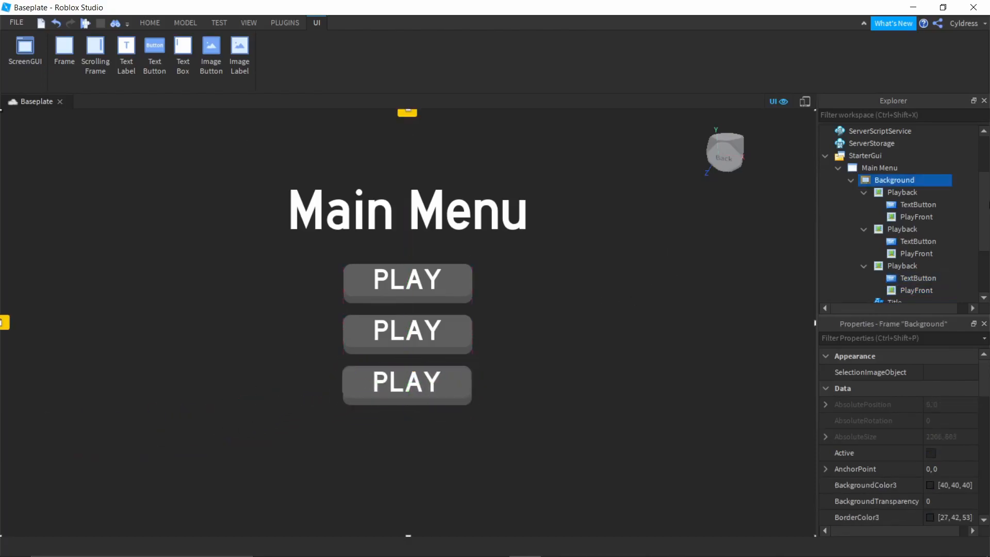
# Step: Set the text of the middle button's TextButton to HELP
pyautogui.click(919, 241)
pyautogui.scroll(-10, 941, 444)
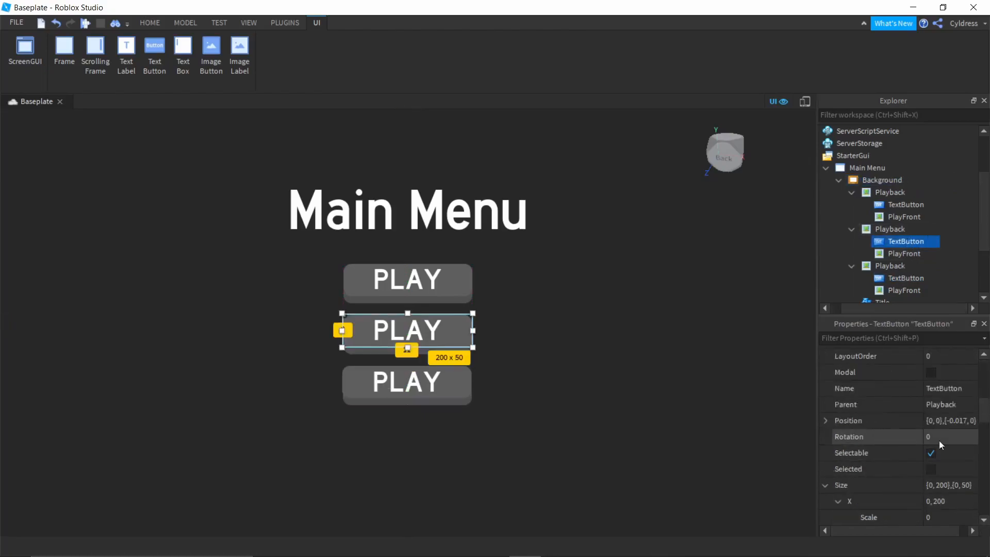
pyautogui.scroll(-2, 945, 405)
pyautogui.scroll(3, 946, 404)
pyautogui.scroll(-7, 946, 405)
pyautogui.click(940, 452)
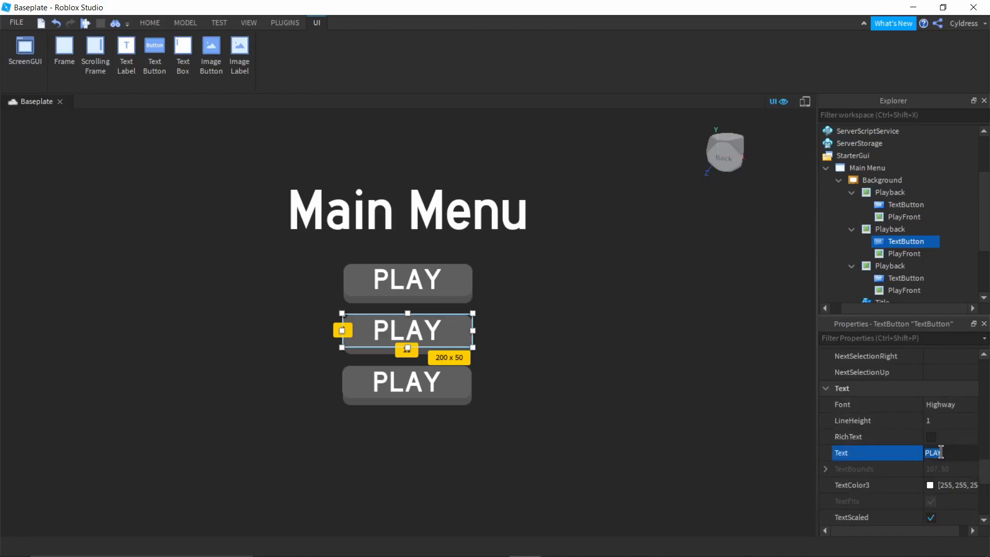
pyautogui.press('BackSpace')
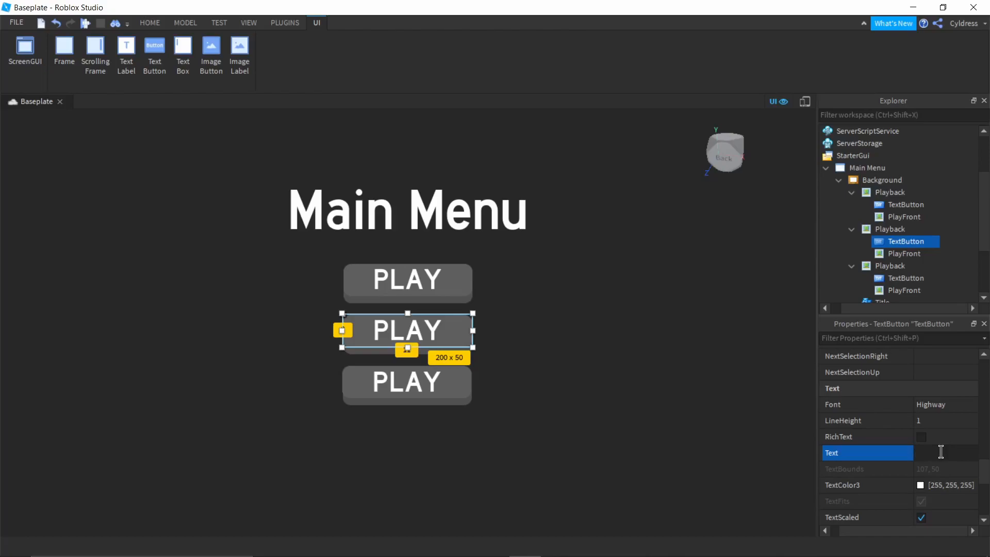
pyautogui.write('HELP')
pyautogui.press('Return')
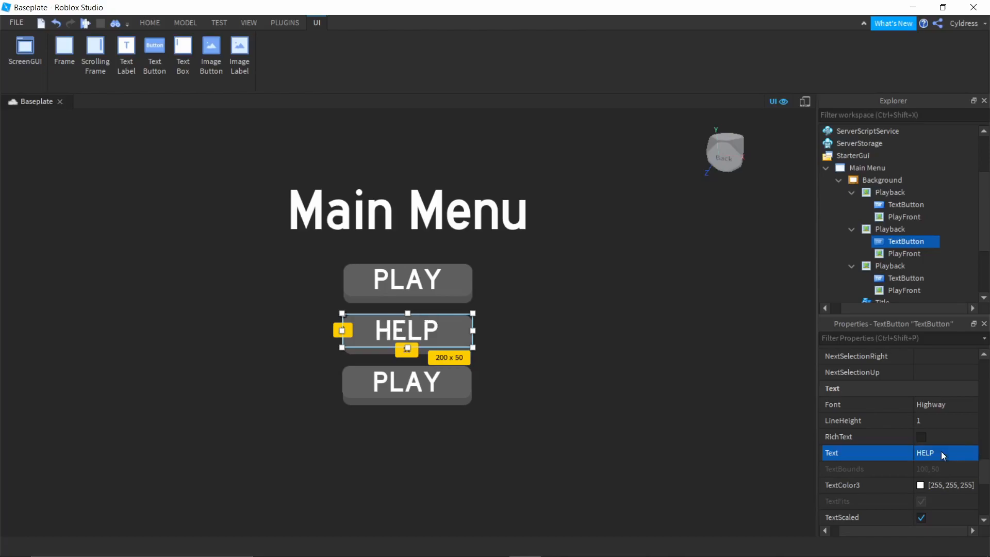
# Step: Set the text of the lowest button's TextButton to CREDITS
pyautogui.click(408, 393)
pyautogui.click(940, 446)
pyautogui.click(921, 437)
pyautogui.click(921, 438)
pyautogui.press('BackSpace')
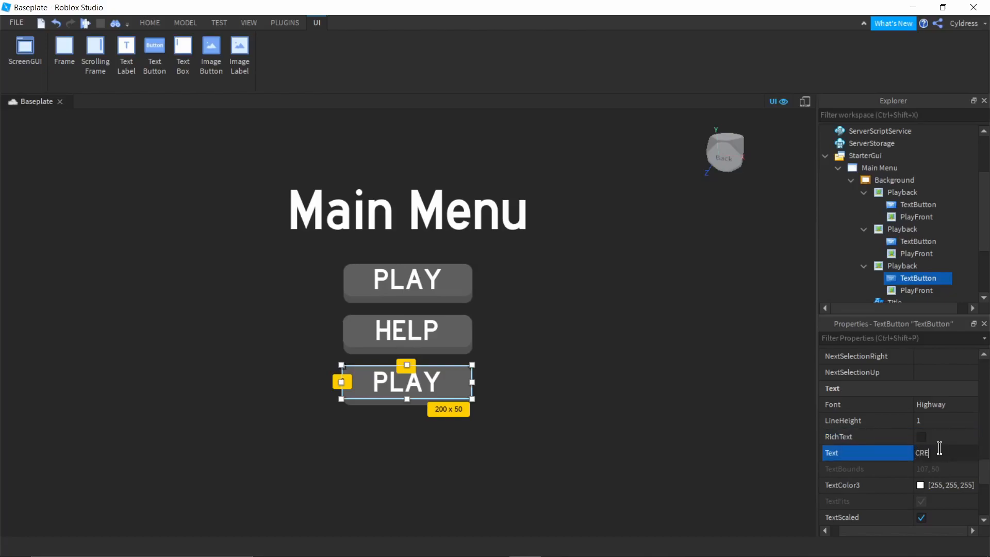
pyautogui.press('Return')
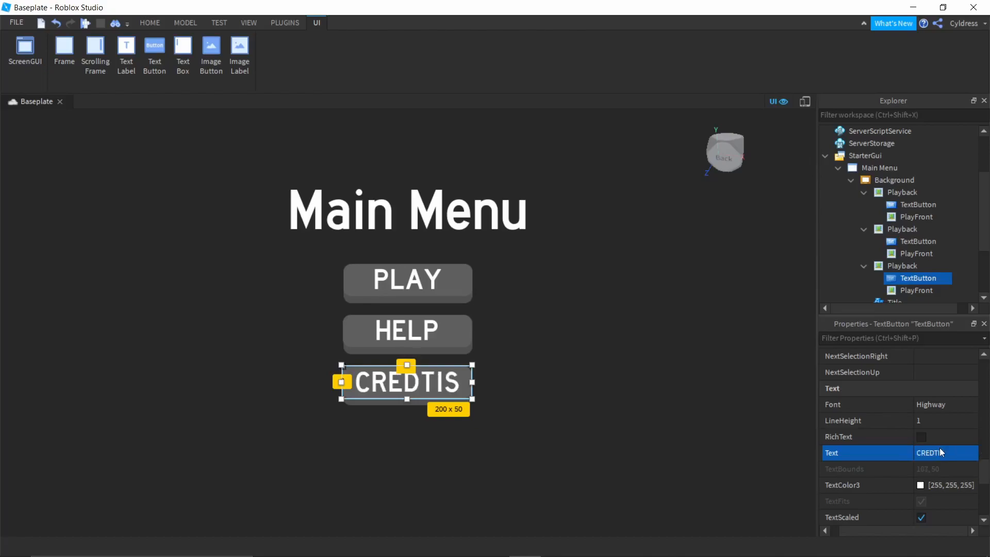
pyautogui.click(942, 447)
pyautogui.press('BackSpace')
pyautogui.press('Return')
pyautogui.click(619, 340)
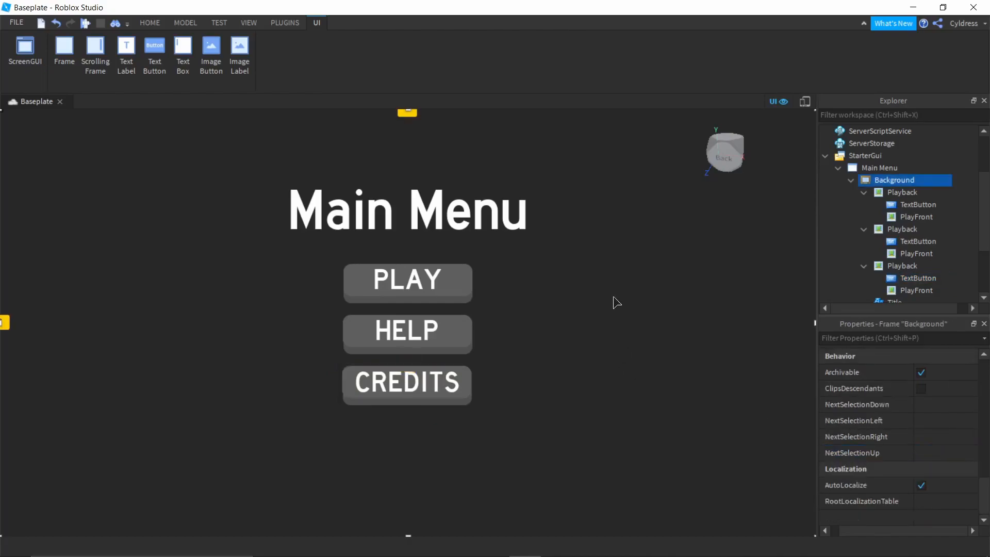
# Step: Rename the HELP button's Playback image as HelpBack
pyautogui.click(900, 205)
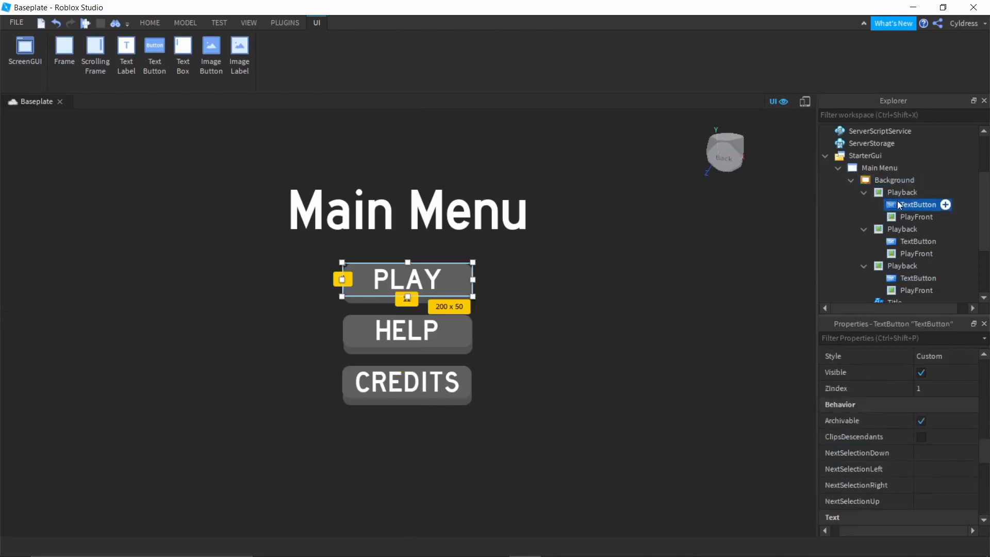
pyautogui.click(886, 190)
pyautogui.click(899, 229)
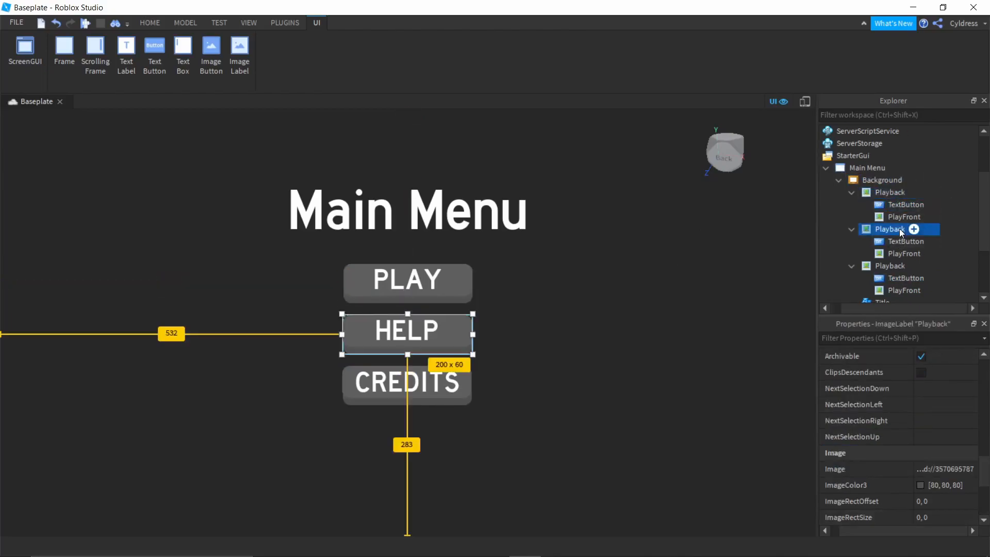
pyautogui.doubleClick(899, 228)
pyautogui.write('helpb')
pyautogui.press('BackSpace')
pyautogui.press('BackSpace')
pyautogui.press('BackSpace')
pyautogui.press('BackSpace')
pyautogui.press('BackSpace')
pyautogui.write('HelpBack')
pyautogui.press('Return')
# Step: Rename the CREDITS button's Playback image as CreditsBack
pyautogui.doubleClick(895, 265)
pyautogui.click(895, 266)
pyautogui.press('BackSpace')
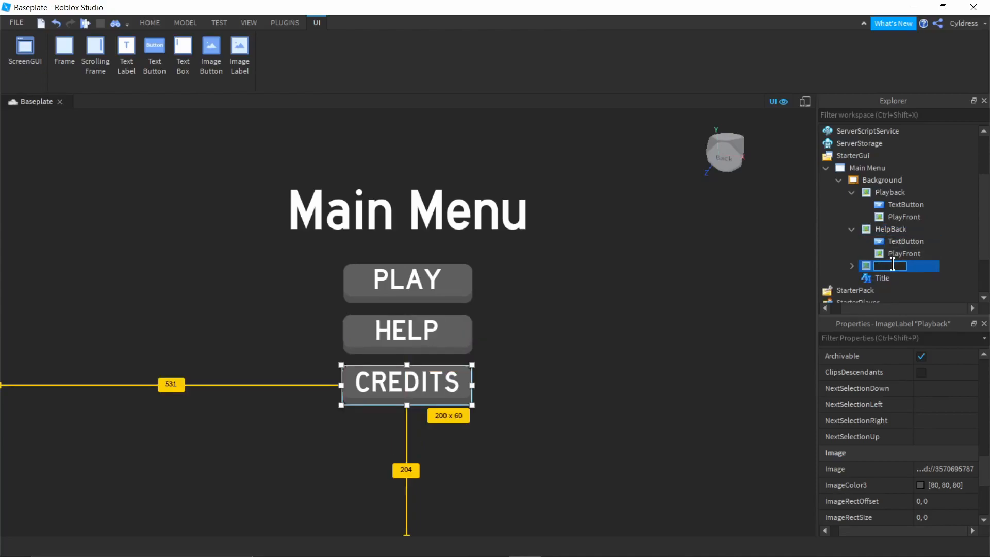
pyautogui.write('B')
pyautogui.press('BackSpace')
pyautogui.write('CreditsBack')
pyautogui.press('Return')
# Step: Expand CreditsBack and rename its PlayFront as CreditsFront
pyautogui.click(852, 266)
pyautogui.click(900, 281)
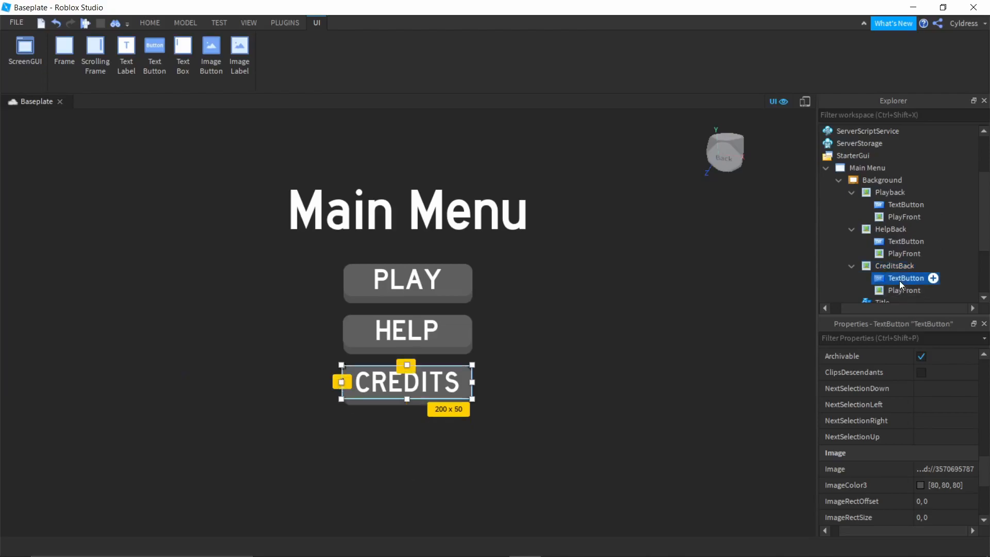
pyautogui.scroll(-1, 899, 280)
pyautogui.click(903, 254)
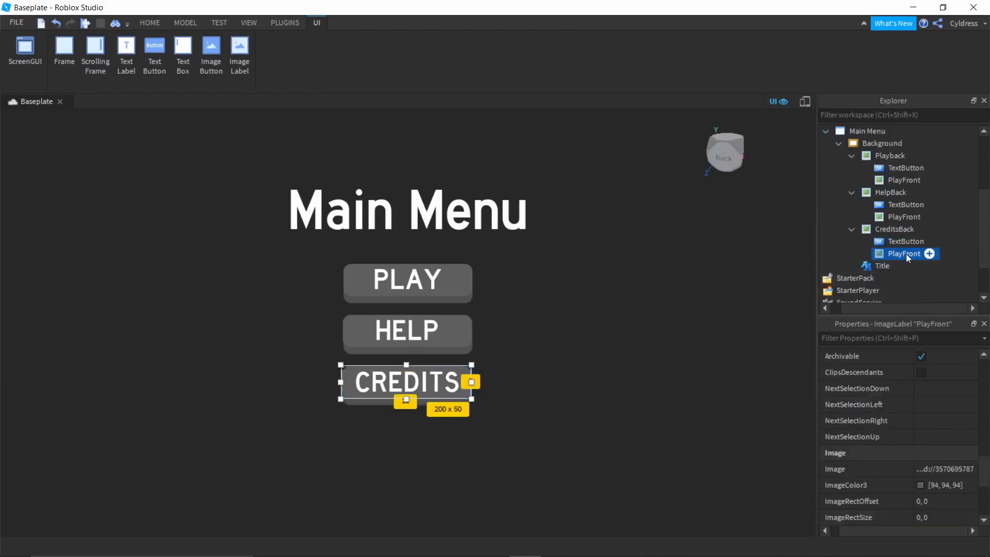
pyautogui.write('CreditsFront')
pyautogui.press('Return')
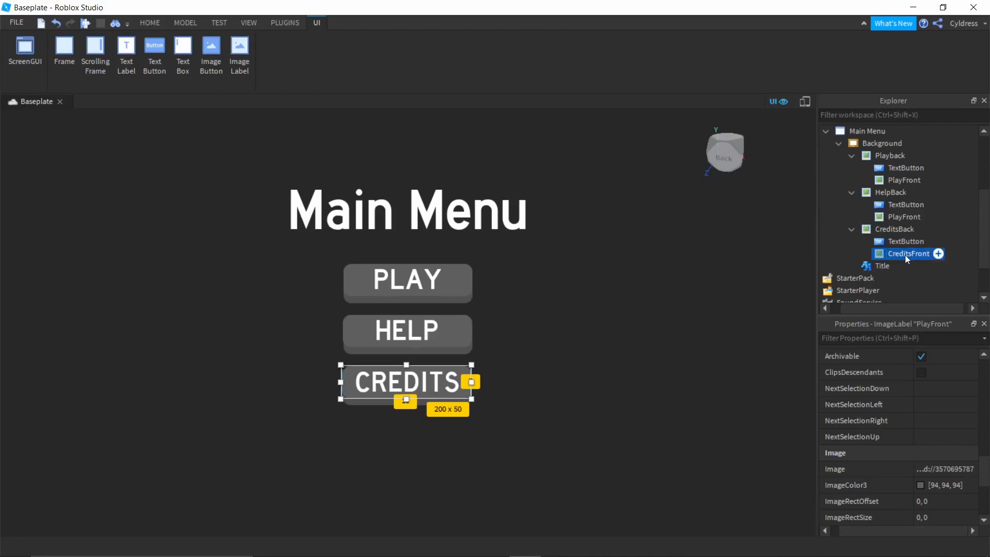
# Step: Open the name of the PlayFront inside HelpBack for editing
pyautogui.click(908, 219)
pyautogui.click(908, 218)
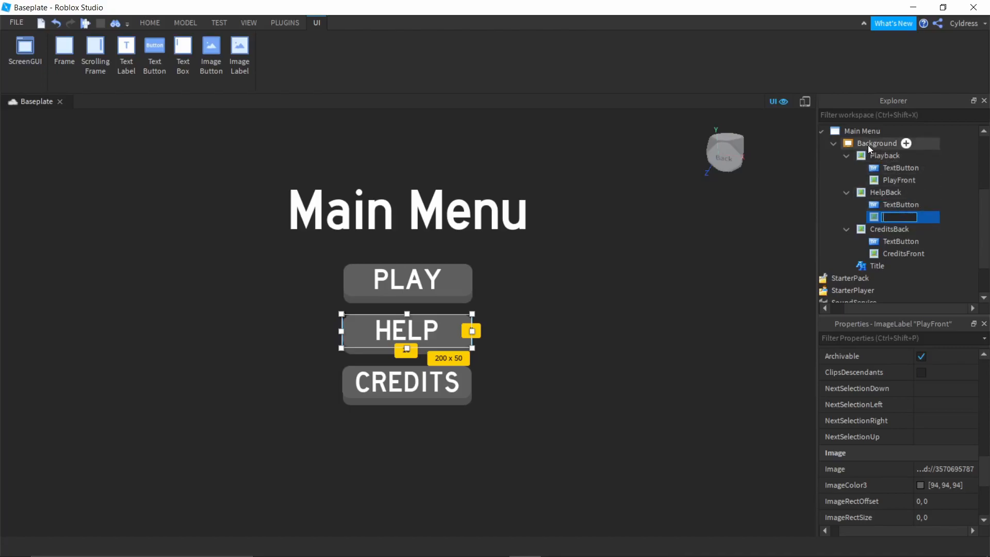
# Step: Collapse Playback, HelpBack and CreditsBack in the Explorer and select Playback
pyautogui.click(847, 155)
pyautogui.click(846, 168)
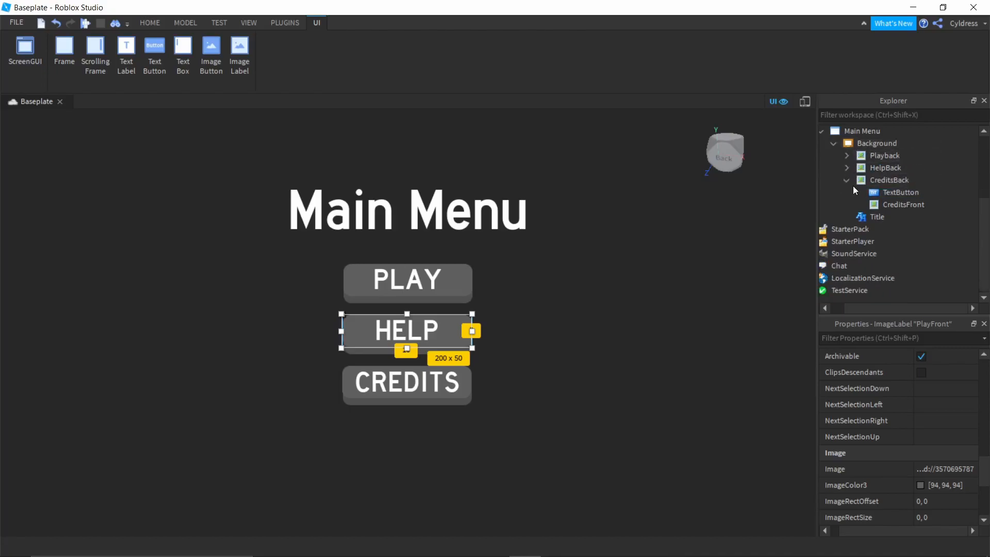
pyautogui.click(847, 182)
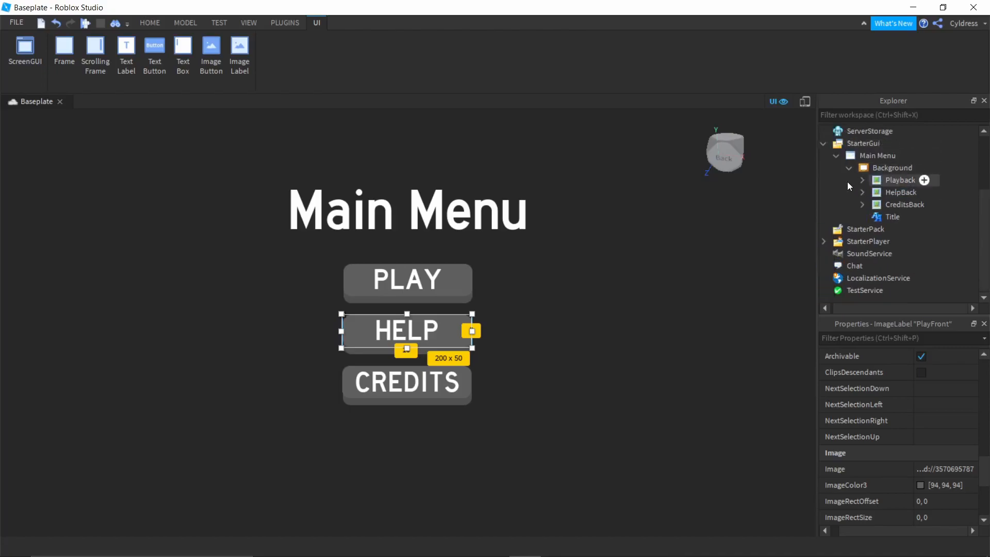
pyautogui.click(902, 180)
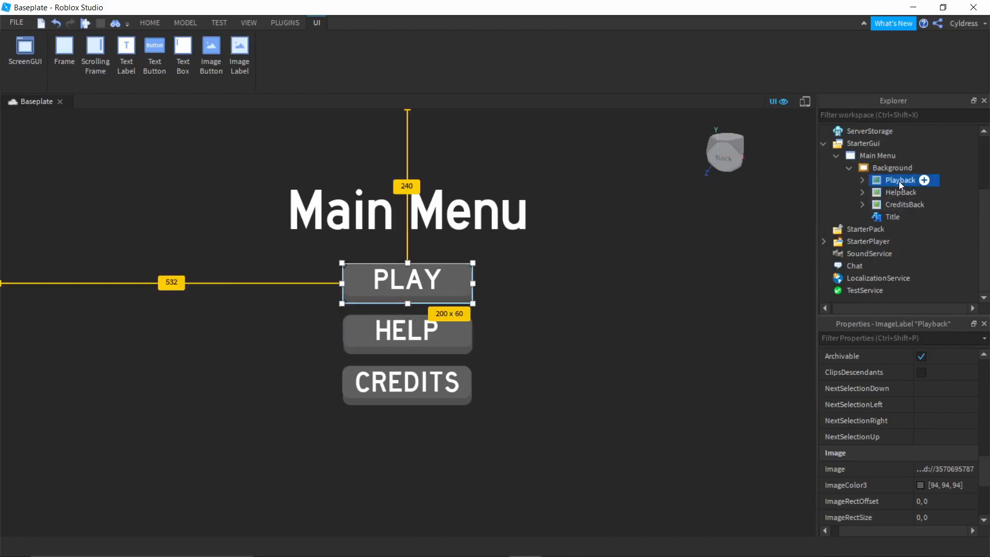
# Step: Rename the PLAY button's Playback image as PlayBack
pyautogui.click(922, 180)
pyautogui.press('BackSpace')
pyautogui.press('BackSpace')
pyautogui.press('BackSpace')
pyautogui.press('BackSpace')
pyautogui.write('Back')
pyautogui.press('Return')
pyautogui.click(922, 179)
pyautogui.write('PlayBAC')
pyautogui.press('BackSpace')
pyautogui.press('BackSpace')
pyautogui.write('ack')
pyautogui.press('Return')
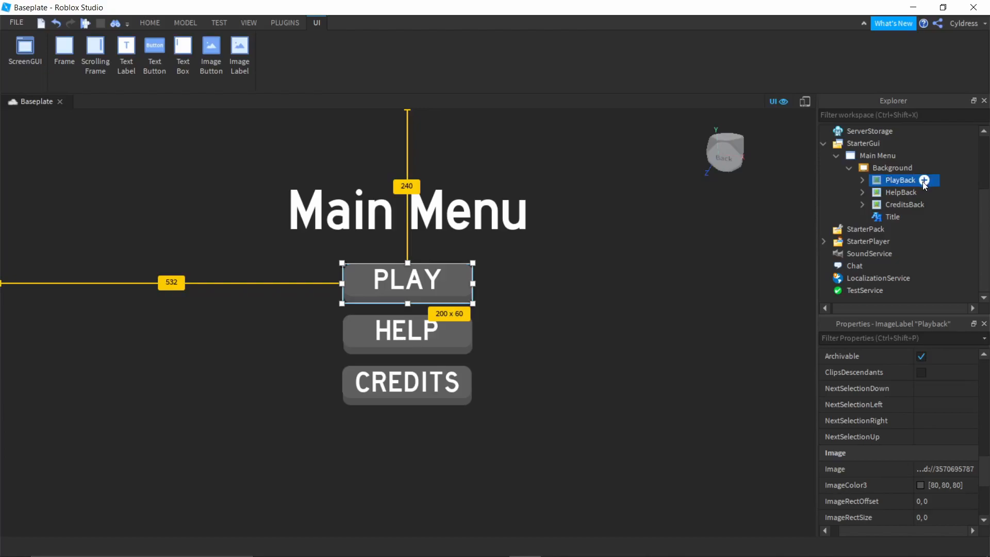
# Step: Rename the PlayFront image inside HelpBack with a name starting with Help, and collapse HelpBack
pyautogui.click(863, 191)
pyautogui.click(905, 217)
pyautogui.click(905, 217)
pyautogui.write('Help')
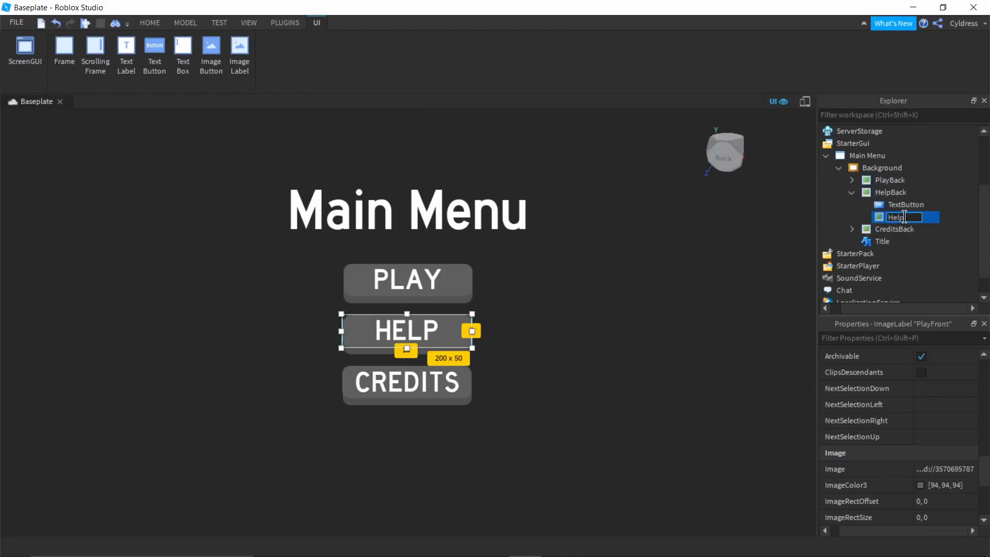
pyautogui.write('F')
pyautogui.press('Return')
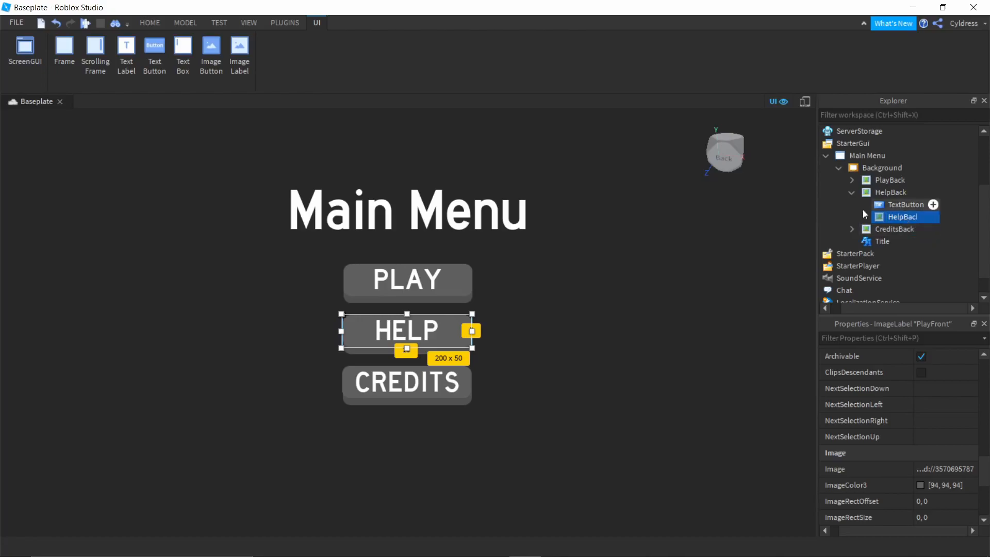
pyautogui.click(928, 217)
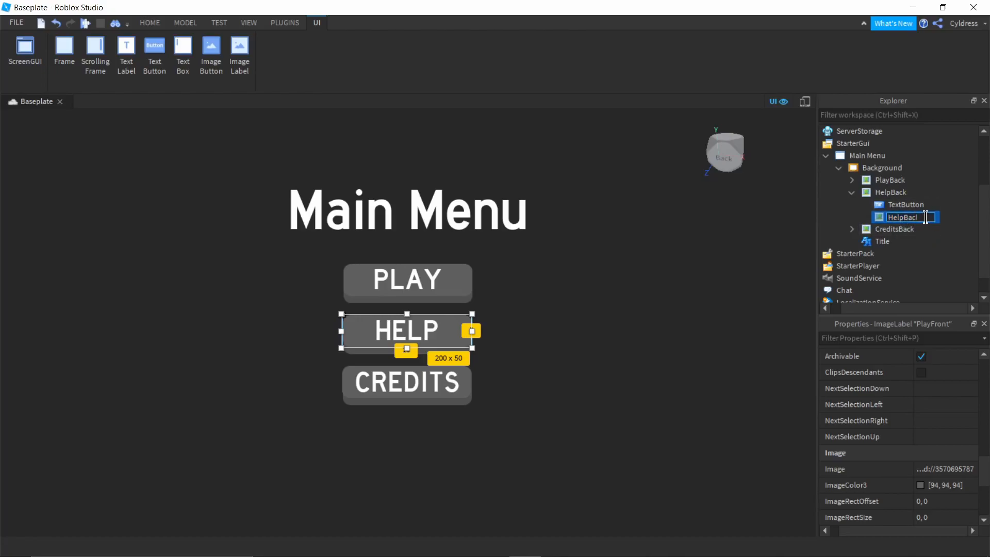
pyautogui.press('Return')
pyautogui.click(852, 192)
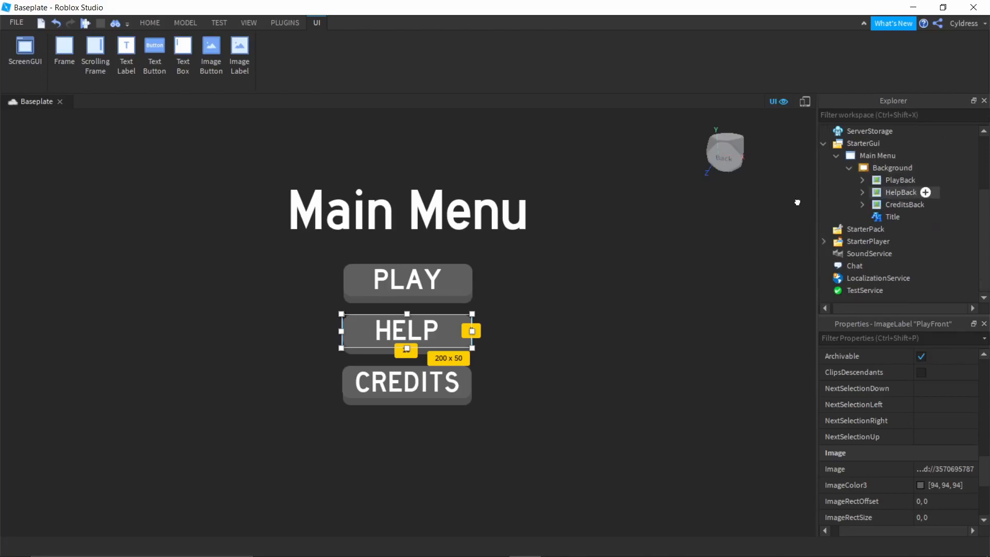
# Step: Insert a LocalScript into the PLAY button's TextButton inside PlayBack
pyautogui.click(455, 283)
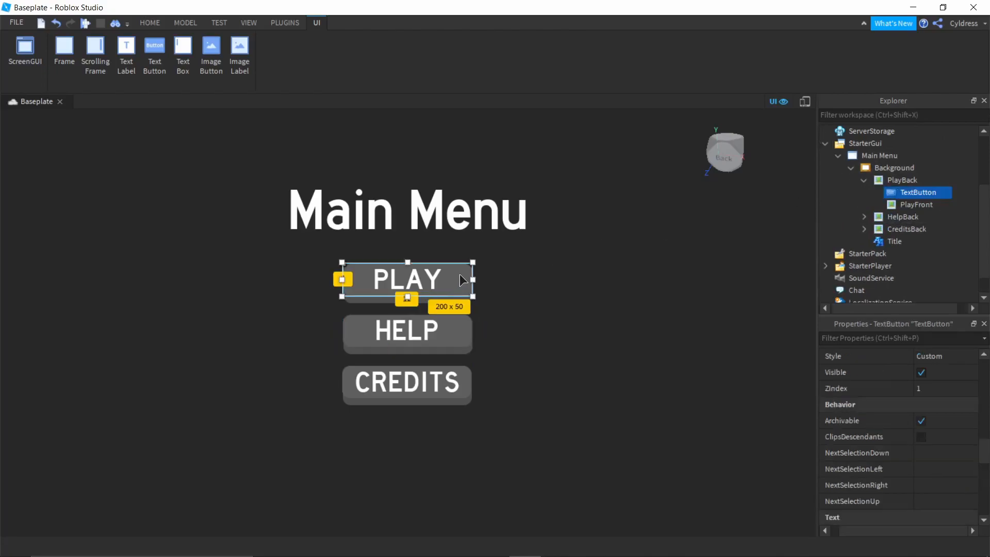
pyautogui.moveTo(950, 193)
pyautogui.click(946, 195)
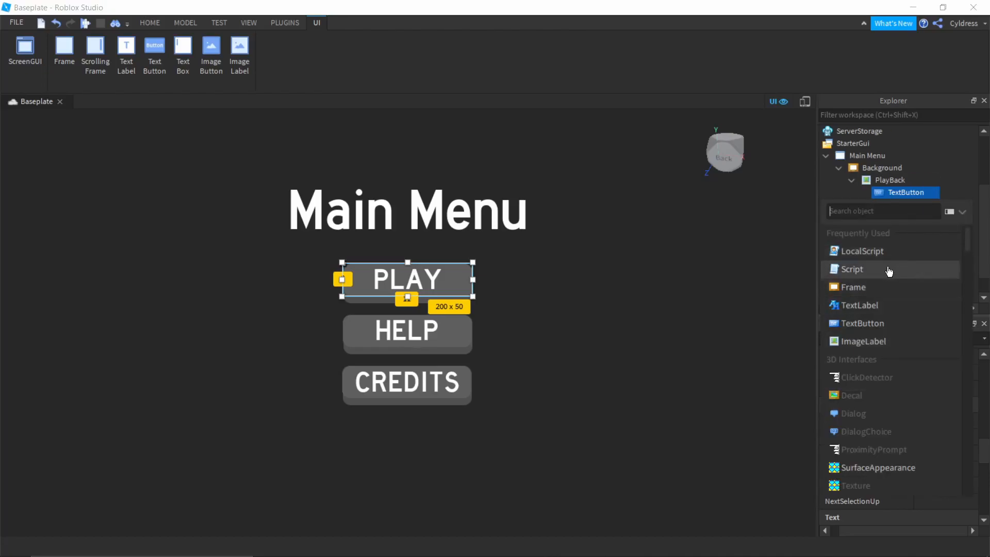
pyautogui.write('lo')
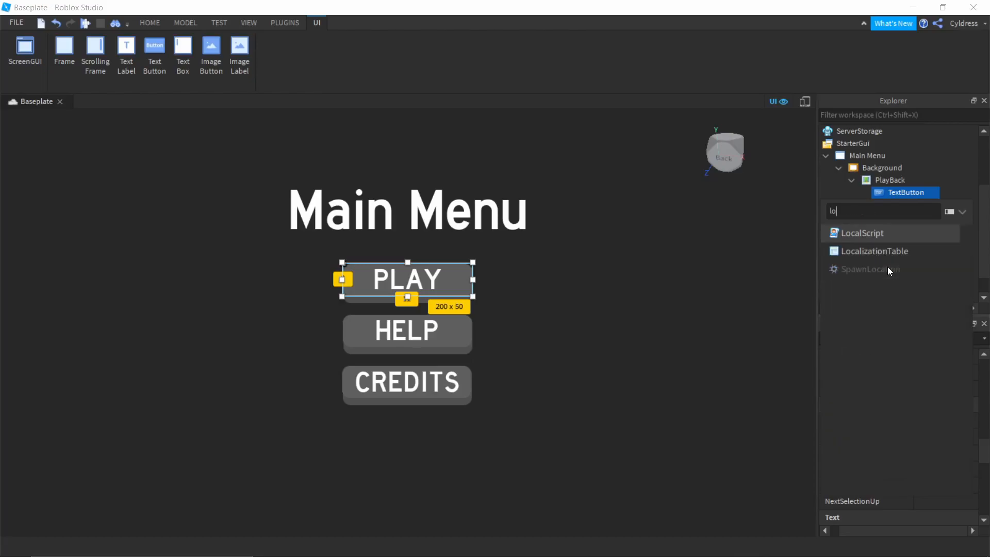
pyautogui.click(856, 234)
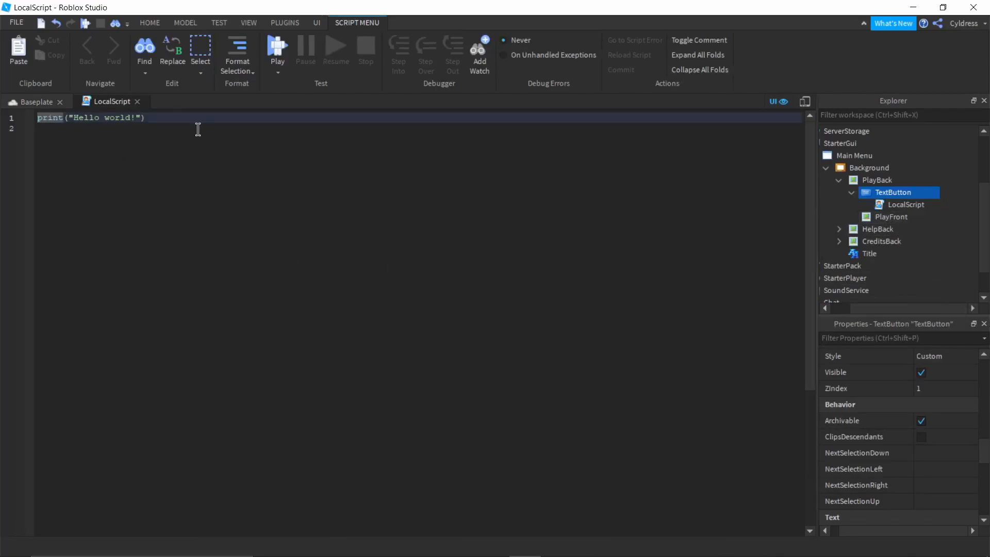
# Step: Delete the default print("Hello world!") line from the LocalScript
pyautogui.click(81, 124)
pyautogui.hotkey('ctrl', 'a')
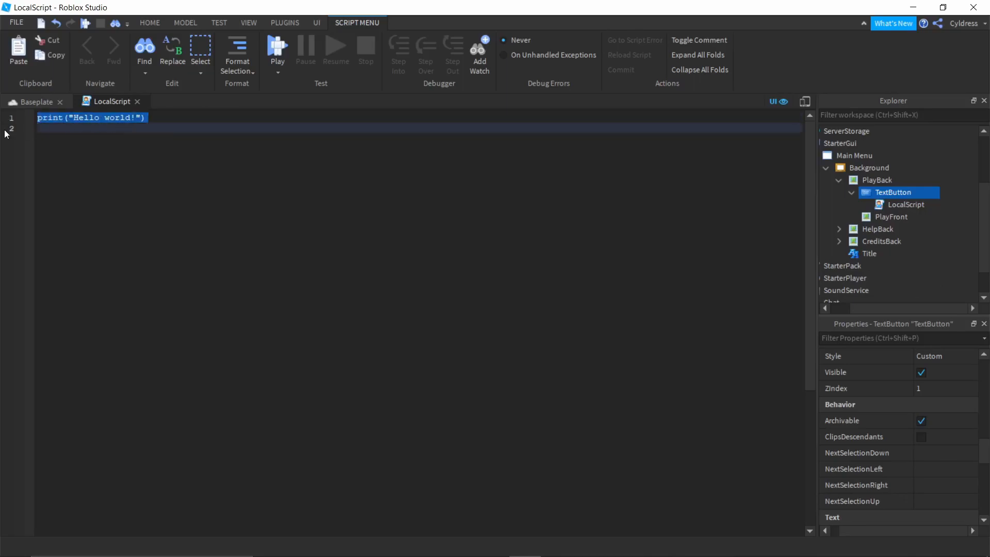
pyautogui.press('BackSpace')
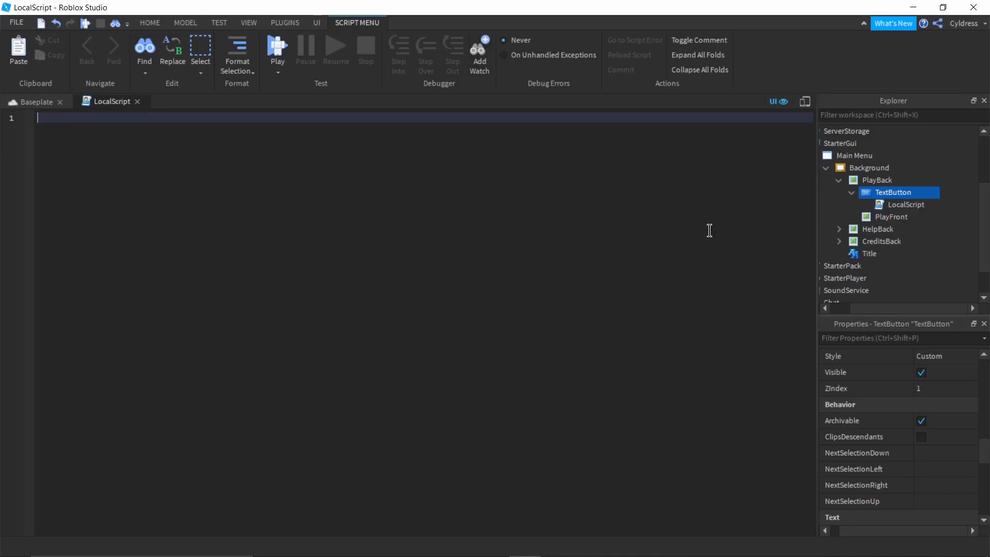
# Step: In the LocalScript, declare the variable local background = script.Parent.Parent.Parent
pyautogui.click(838, 180)
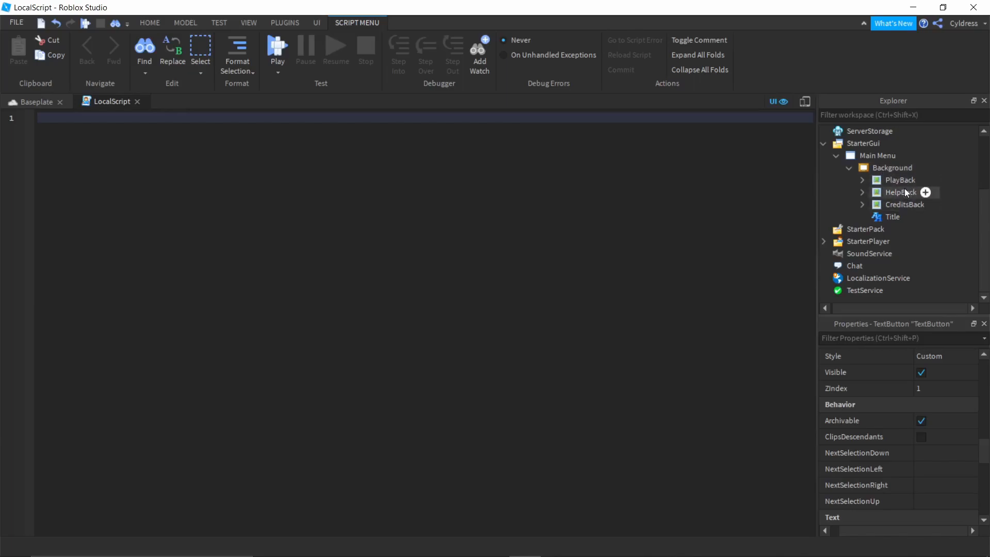
pyautogui.click(275, 148)
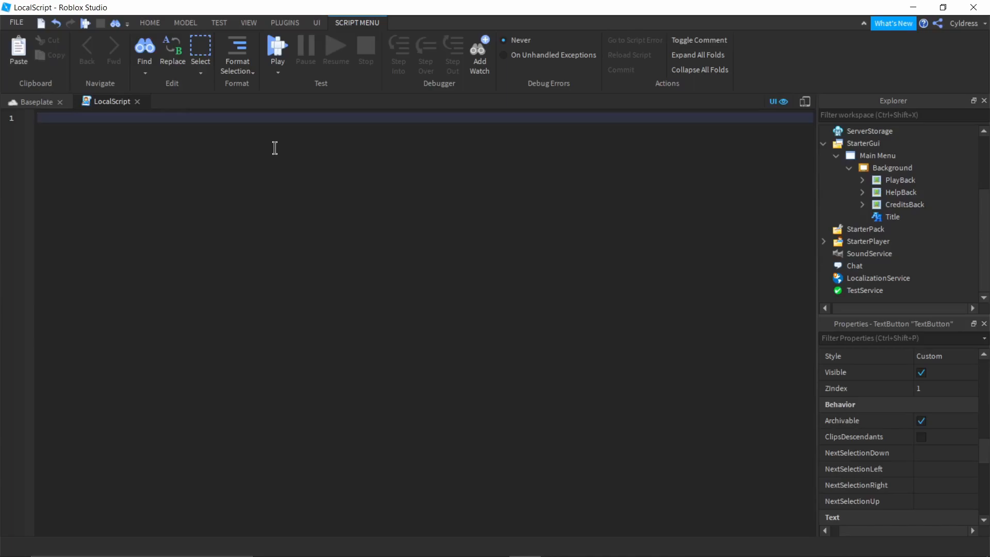
pyautogui.write('local')
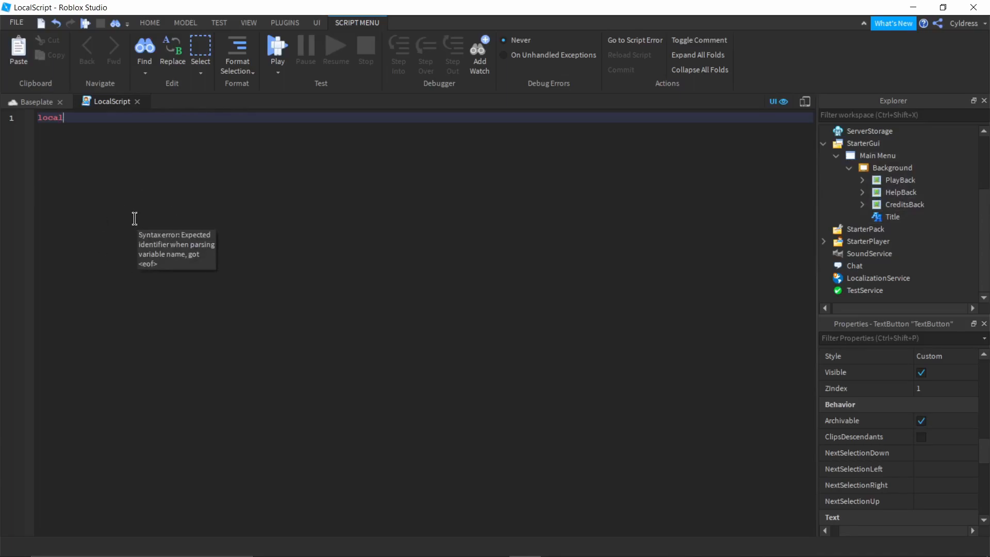
pyautogui.write('back')
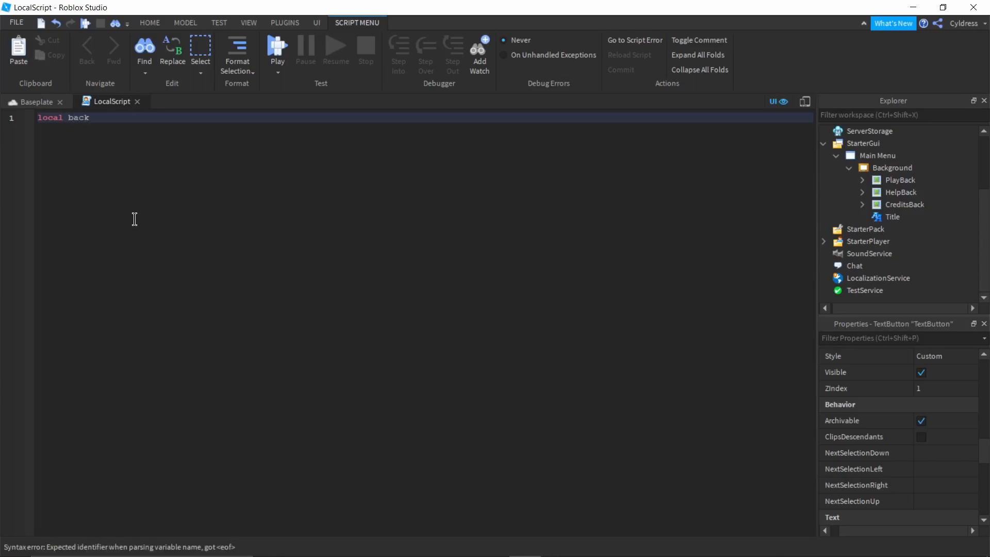
pyautogui.press('BackSpace')
pyautogui.write('kground -')
pyautogui.write(' script')
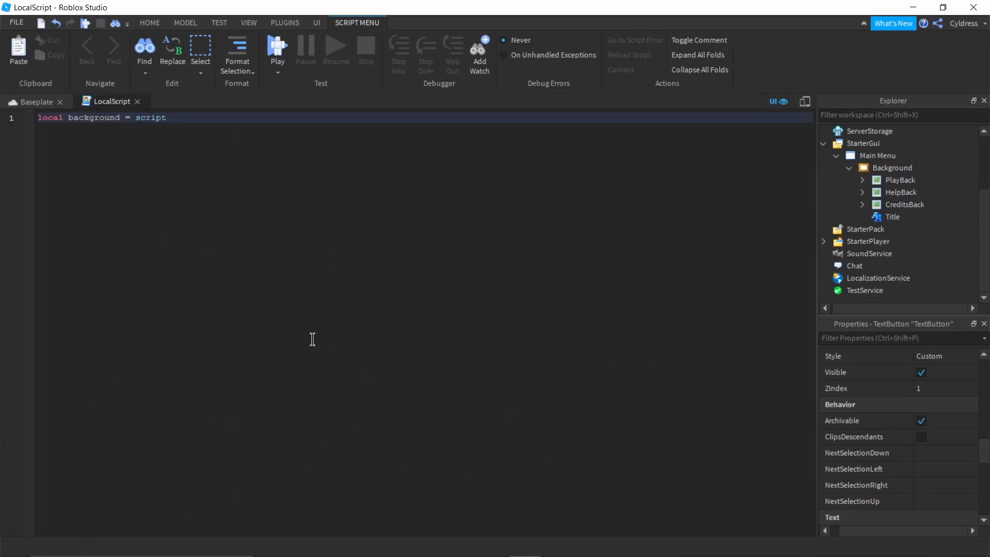
pyautogui.click(862, 180)
pyautogui.click(875, 193)
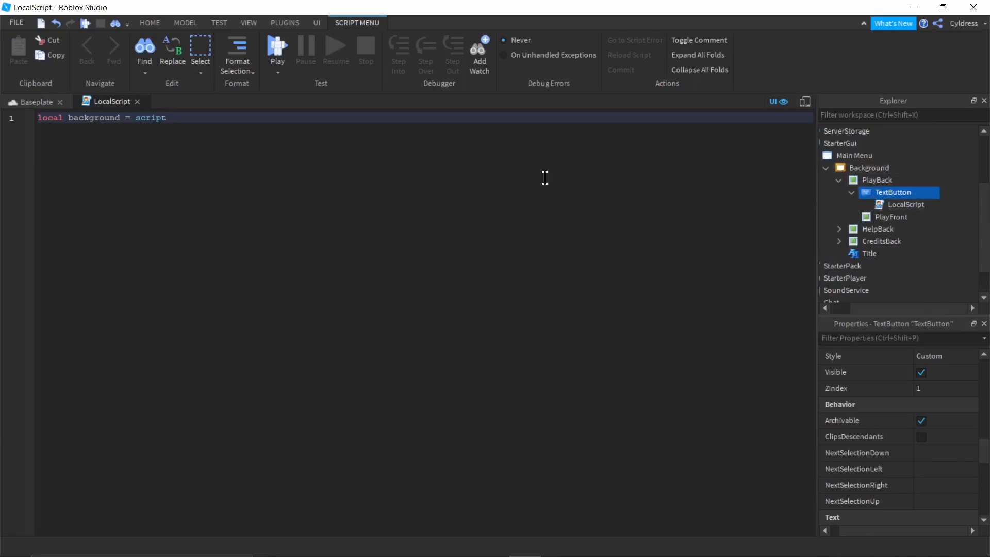
pyautogui.click(201, 119)
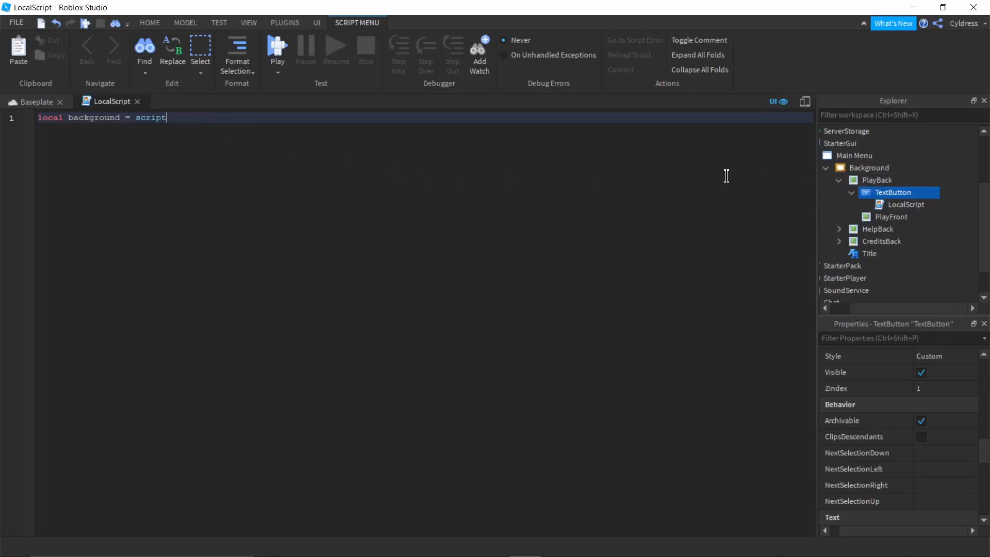
pyautogui.write('.Parent')
pyautogui.moveTo(875, 196)
pyautogui.moveTo(928, 221)
pyautogui.moveTo(874, 178)
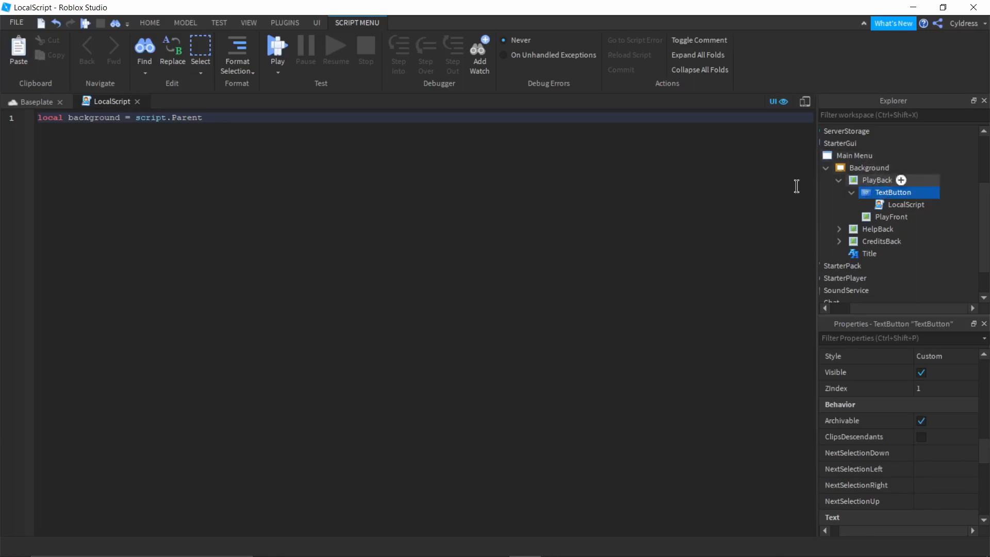
pyautogui.write('.Pa')
pyautogui.press('Tab')
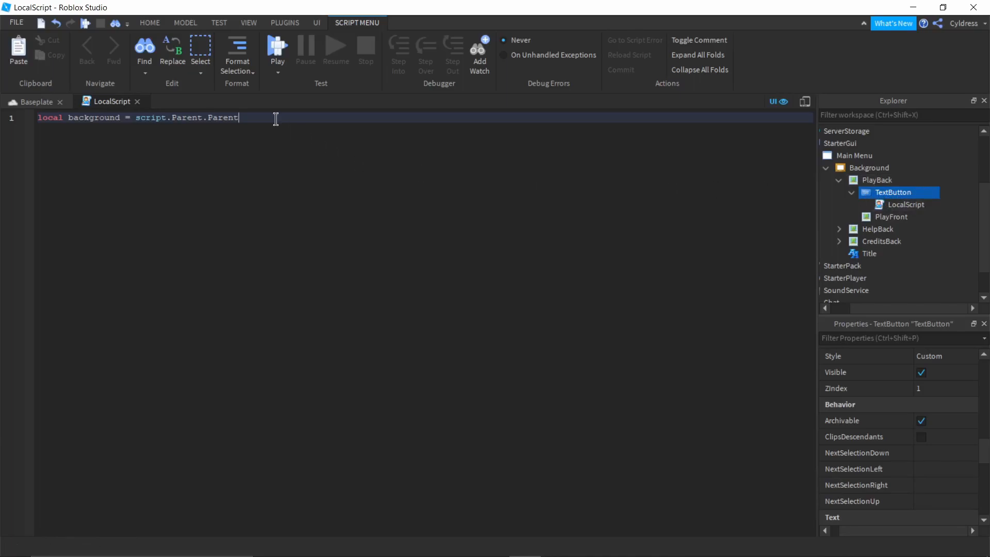
pyautogui.write('.Parent')
pyautogui.press('Return')
# Step: Declare local playbutton = script.Parent.Parent on the second line of the script
pyautogui.write('local')
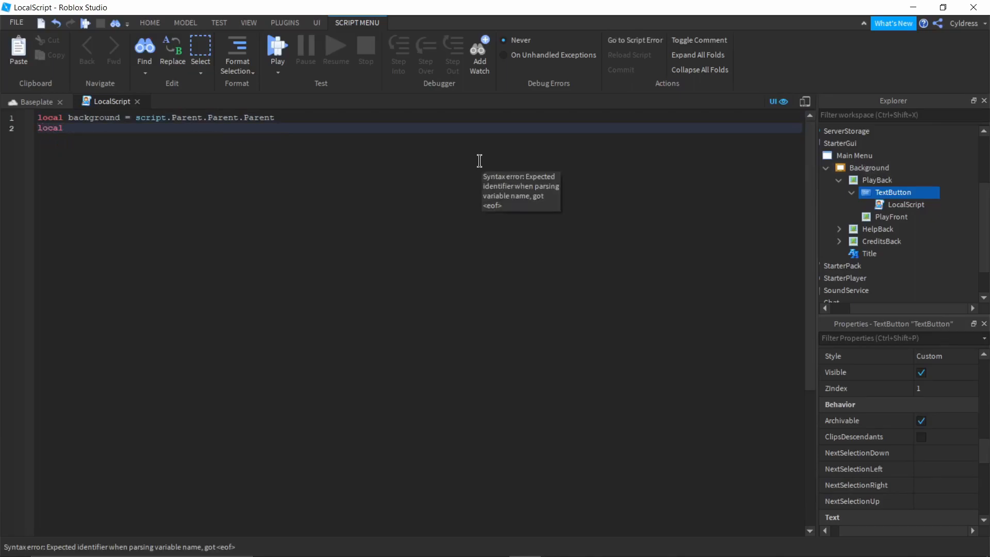
pyautogui.write(' p')
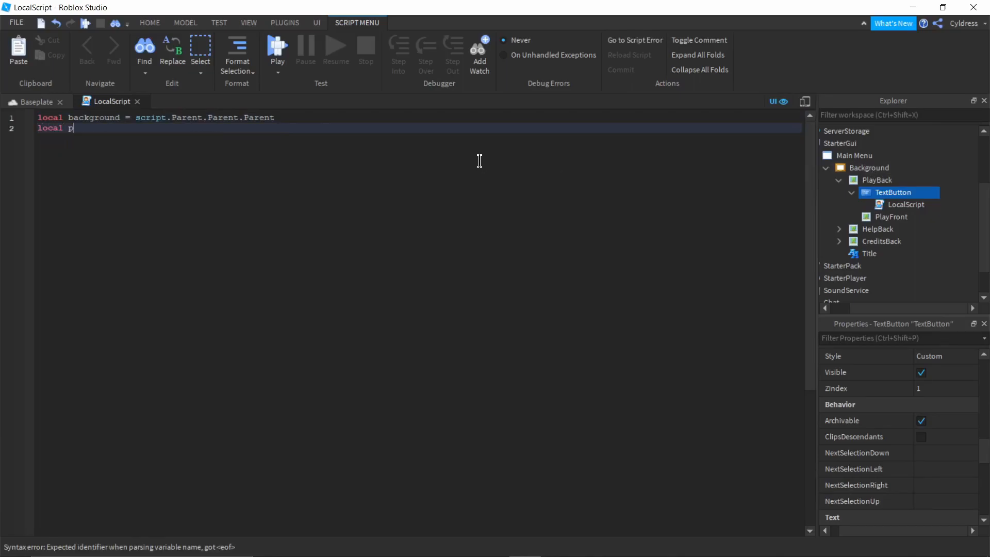
pyautogui.write('laybutton = script.pa')
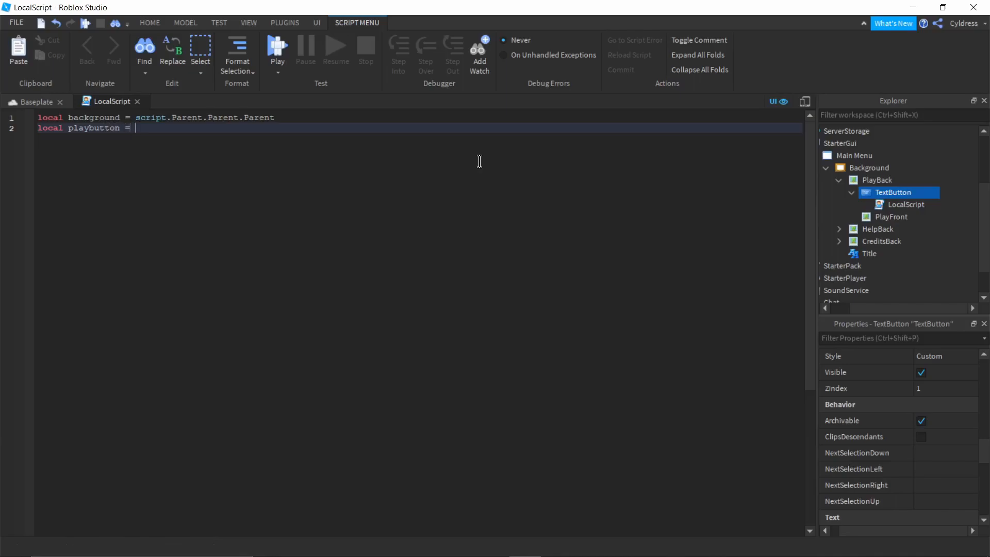
pyautogui.press('Tab')
pyautogui.write('.pa')
pyautogui.press('Tab')
pyautogui.press('Return')
# Step: Declare local helpbutton = script.Parent.Parent.Parent.HelpBack on the third line
pyautogui.write('lo')
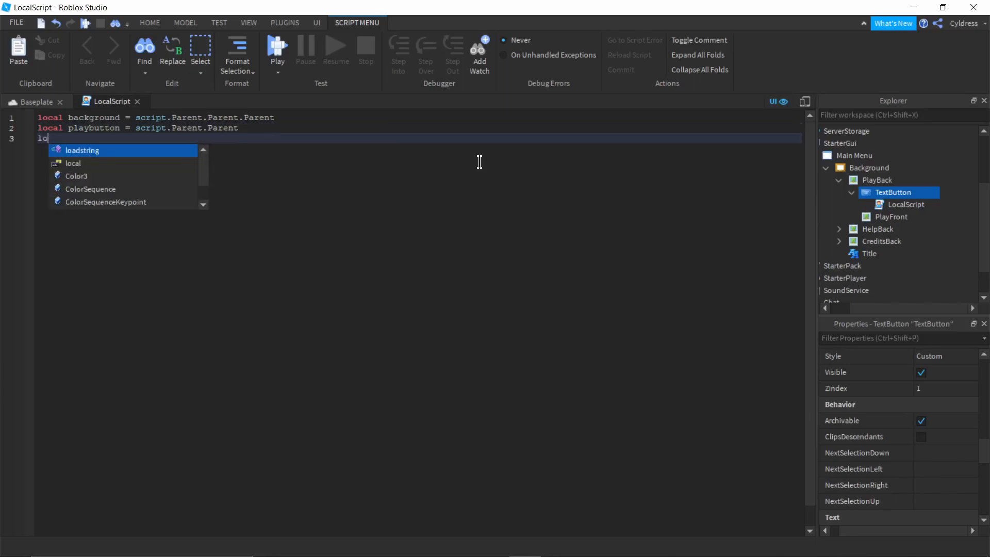
pyautogui.write('cal h')
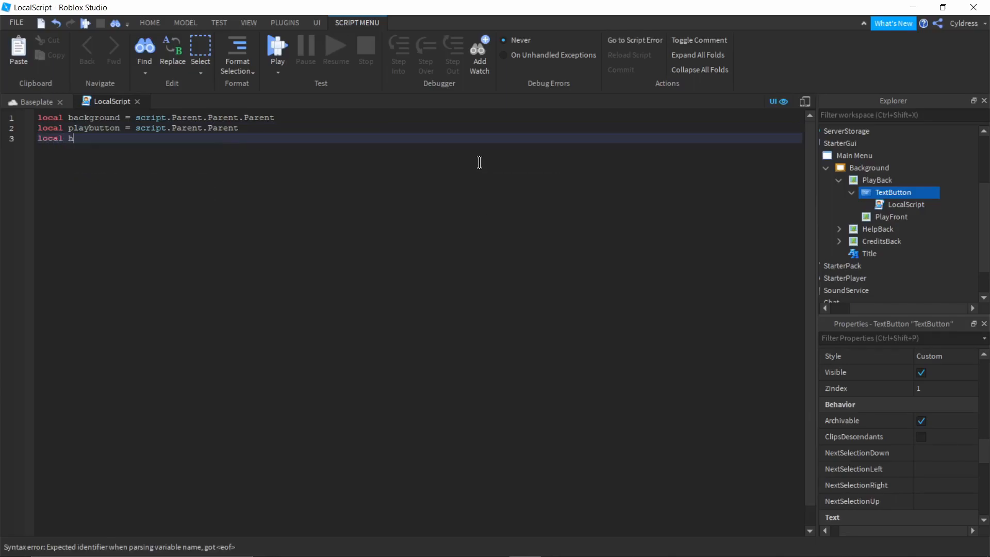
pyautogui.write('elpbutton')
pyautogui.write('ript')
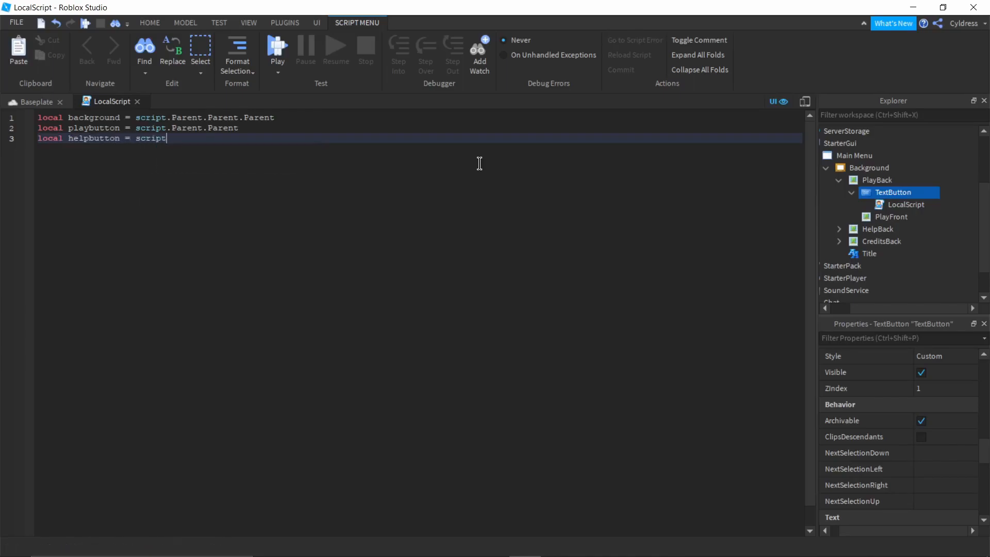
pyautogui.write(',par')
pyautogui.press('Return')
pyautogui.press('BackSpace')
pyautogui.press('BackSpace')
pyautogui.press('BackSpace')
pyautogui.press('BackSpace')
pyautogui.press('BackSpace')
pyautogui.write('.Parent.Parent.')
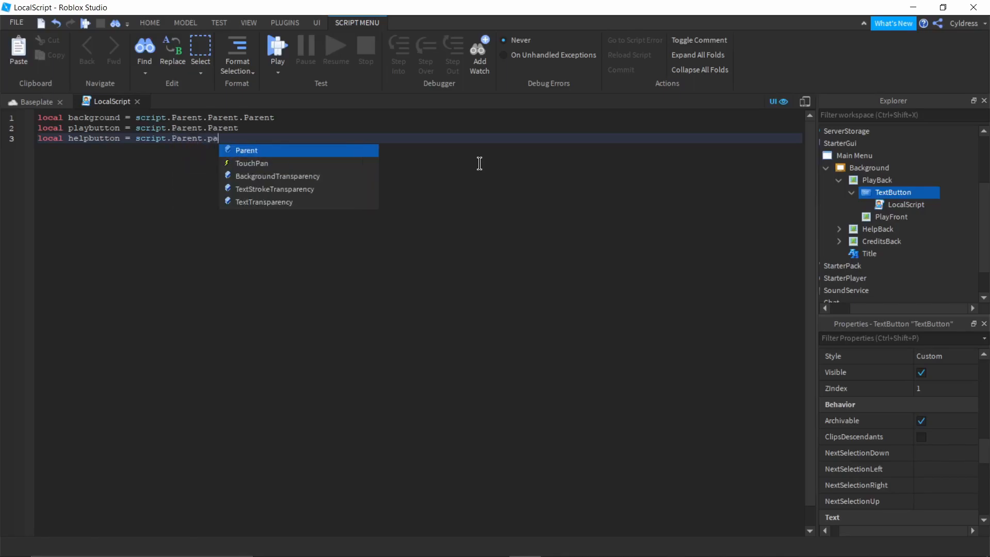
pyautogui.write('Parent.hel')
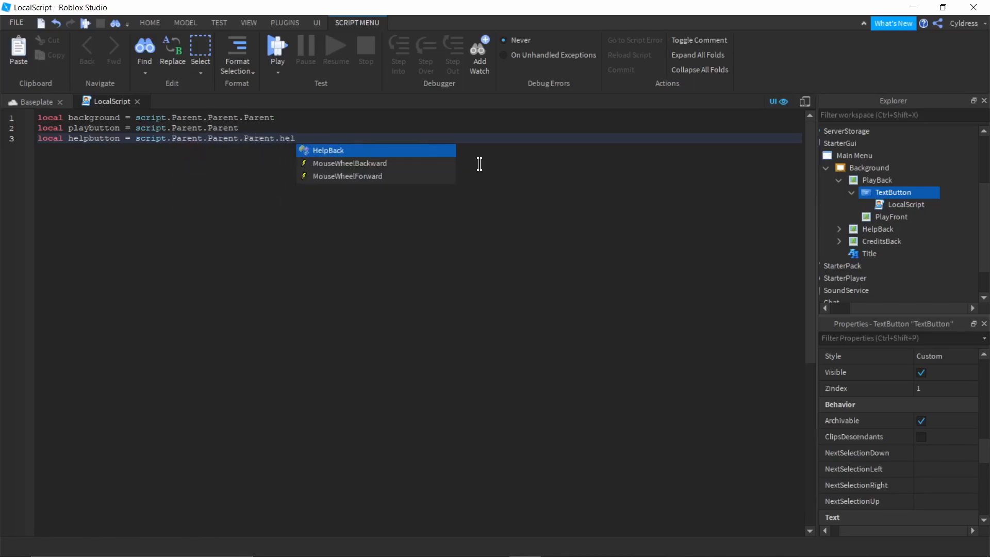
pyautogui.press('Tab')
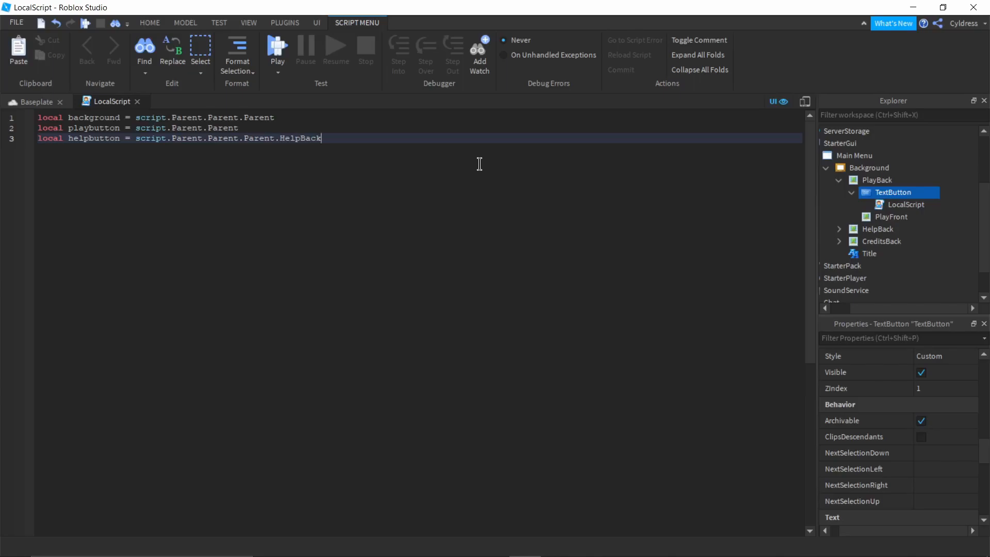
# Step: Declare local creditsbutton = script.Parent.Parent.Parent.CreditsBack on line 4 and add a blank line below it
pyautogui.press('Return')
pyautogui.write('local')
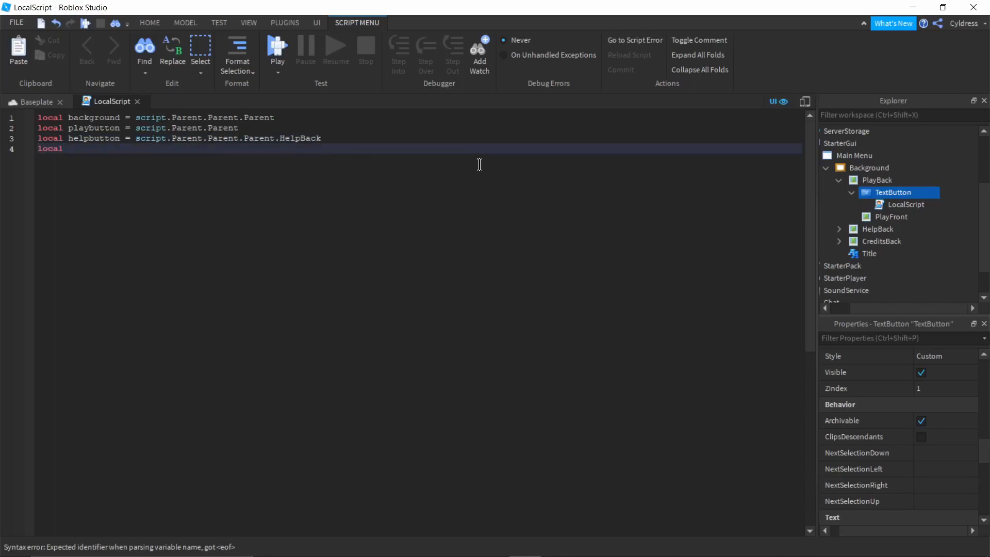
pyautogui.write(' creditsbutton')
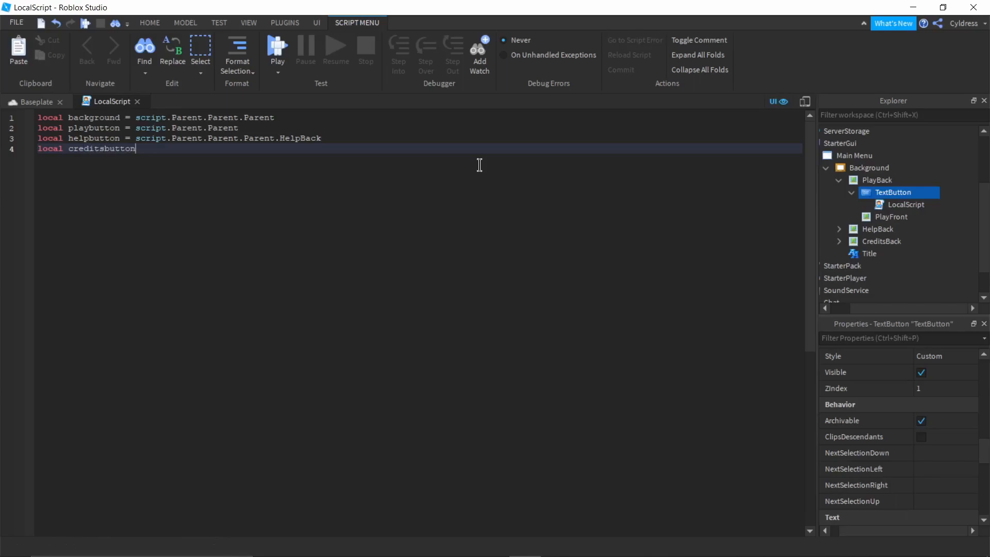
pyautogui.write(' =')
pyautogui.write(' PhysicalProperti')
pyautogui.press('BackSpace')
pyautogui.press('BackSpace')
pyautogui.press('BackSpace')
pyautogui.press('BackSpace')
pyautogui.press('BackSpace')
pyautogui.press('BackSpace')
pyautogui.press('BackSpace')
pyautogui.press('BackSpace')
pyautogui.press('BackSpace')
pyautogui.press('BackSpace')
pyautogui.press('BackSpace')
pyautogui.press('BackSpace')
pyautogui.press('BackSpace')
pyautogui.press('BackSpace')
pyautogui.press('BackSpace')
pyautogui.press('BackSpace')
pyautogui.write('script')
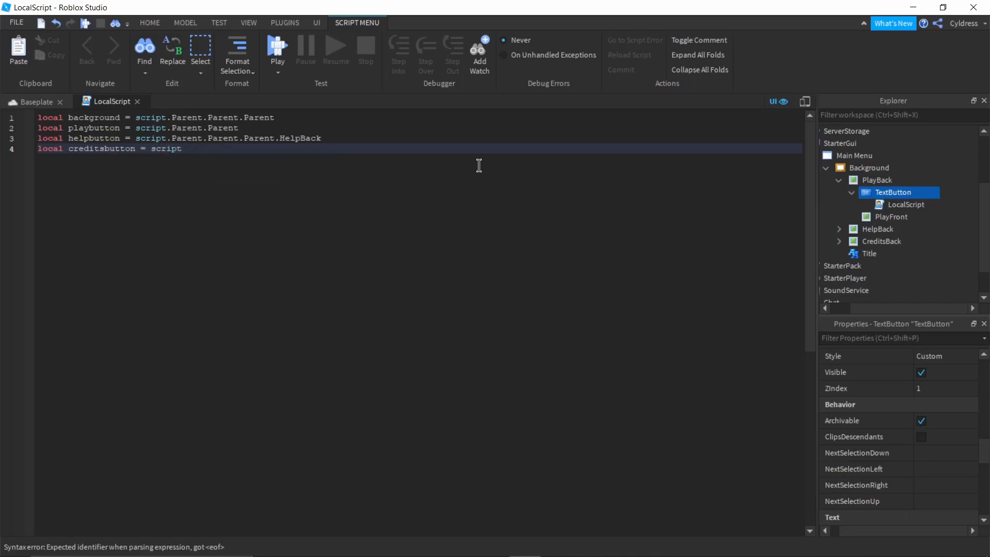
pyautogui.write('.Parent.Parent.Parent')
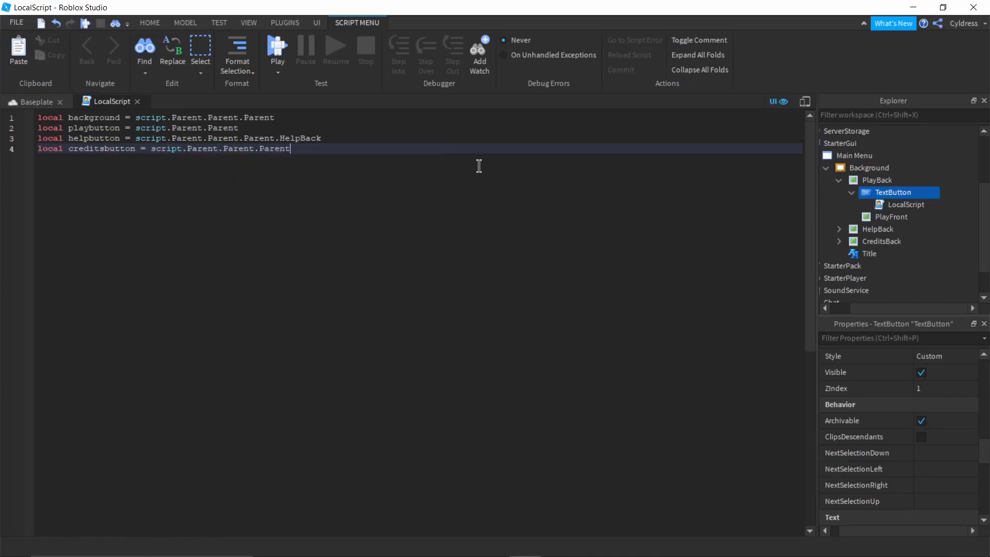
pyautogui.write('.CreditsBack')
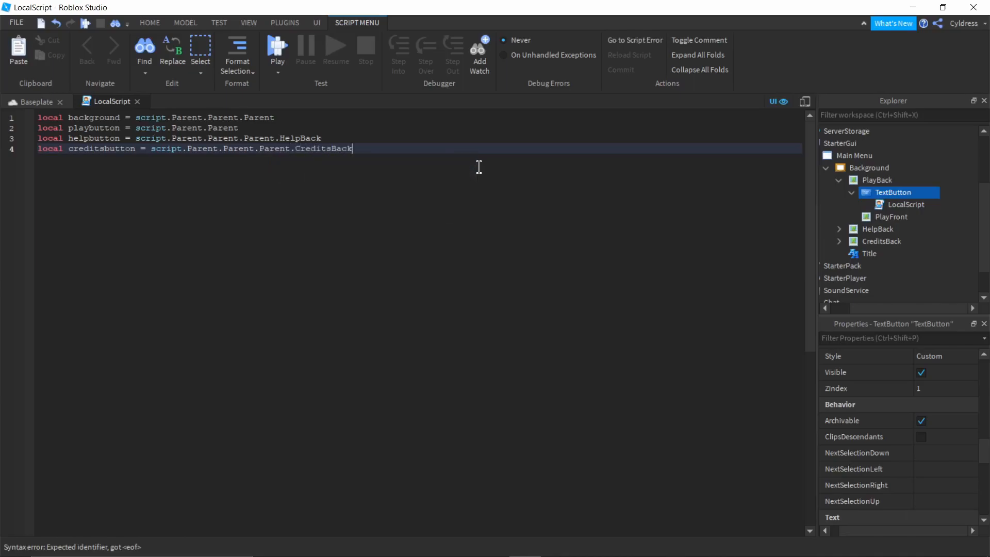
pyautogui.press('Return')
pyautogui.press('Return')
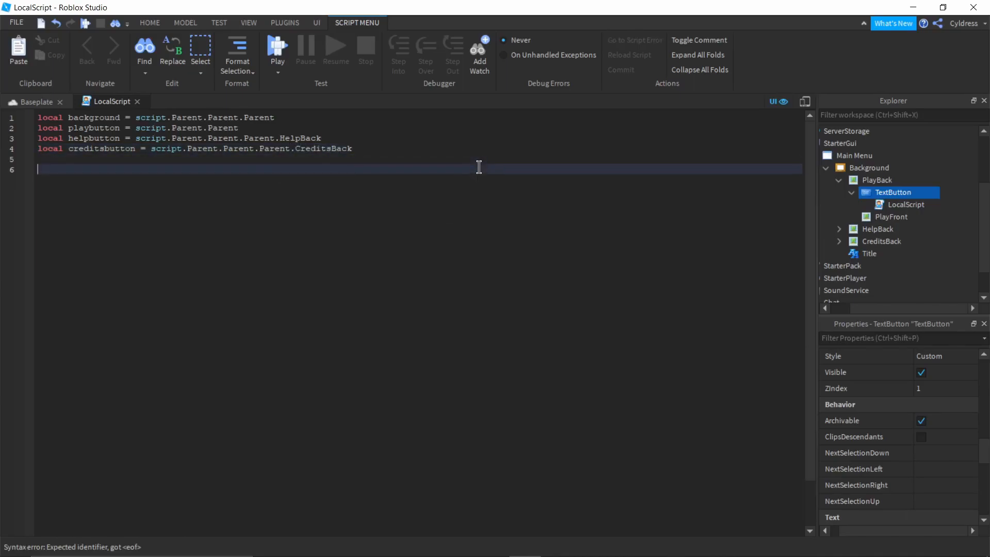
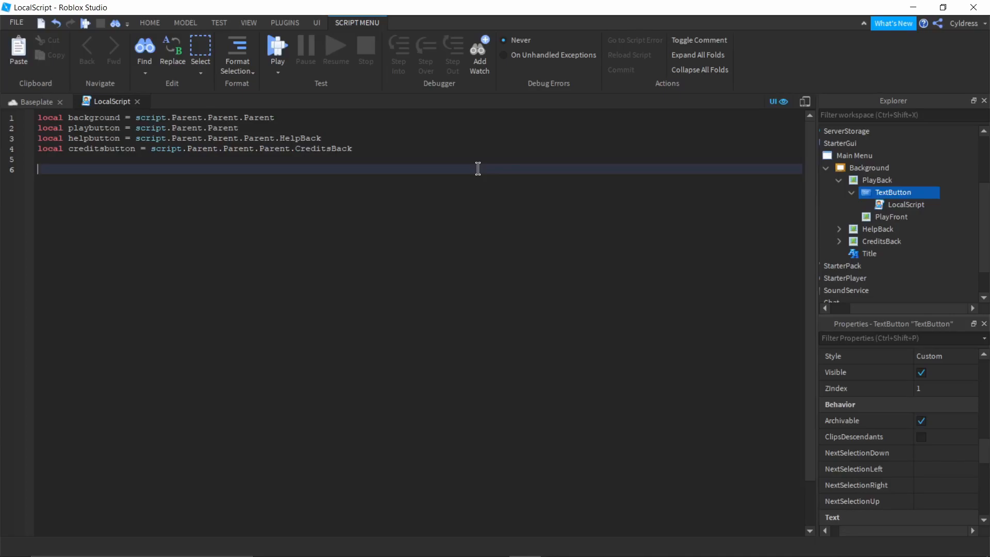
# Step: Start a statement on line 6 of the LocalScript with script.Parent.MouseButton1Click
pyautogui.write('sci')
pyautogui.press('BackSpace')
pyautogui.press('BackSpace')
pyautogui.press('BackSpace')
pyautogui.write('script')
pyautogui.press('Return')
pyautogui.press('BackSpace')
pyautogui.write('.Parent.MouseButton1Click')
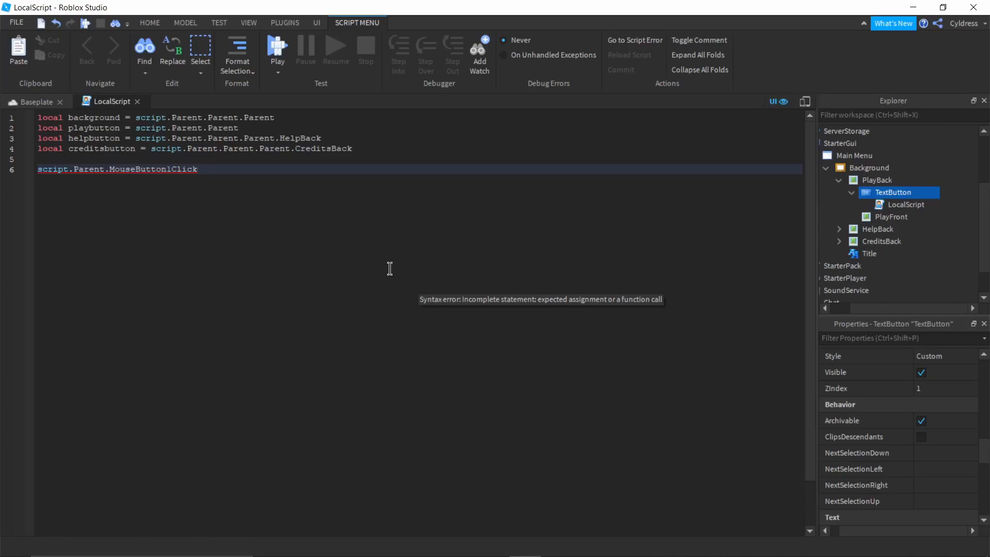
# Step: Delete the ending of the event name and complete it again as MouseButton1Click from the code suggestions
pyautogui.press('BackSpace')
pyautogui.press('BackSpace')
pyautogui.press('BackSpace')
pyautogui.press('BackSpace')
pyautogui.press('BackSpace')
pyautogui.press('BackSpace')
pyautogui.write('1')
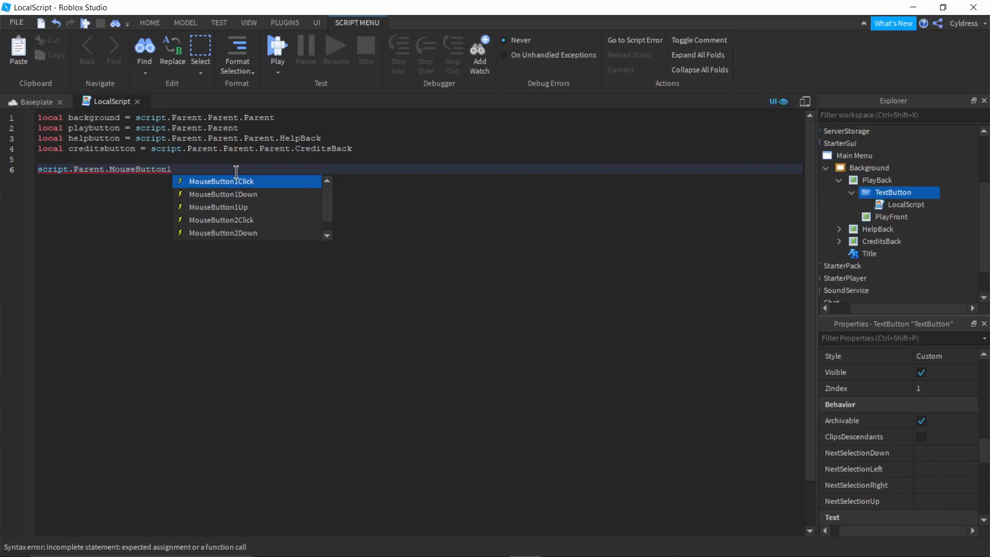
pyautogui.press('Tab')
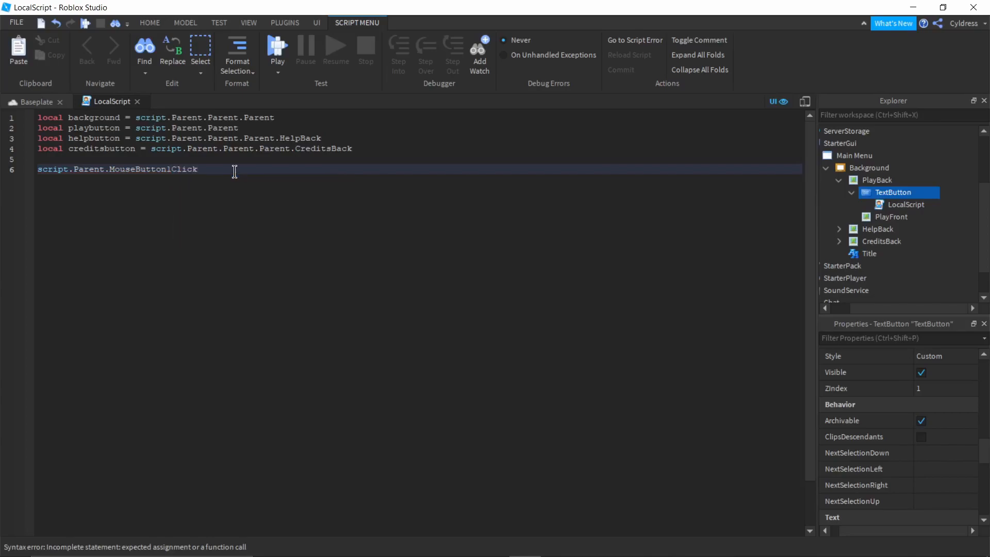
# Step: Connect the click event to an anonymous function with :Connect(function() and open its indented body line
pyautogui.write(':Co')
pyautogui.press('Tab')
pyautogui.write('f')
pyautogui.press('Tab')
pyautogui.click(320, 169)
pyautogui.write('()')
pyautogui.press('Return')
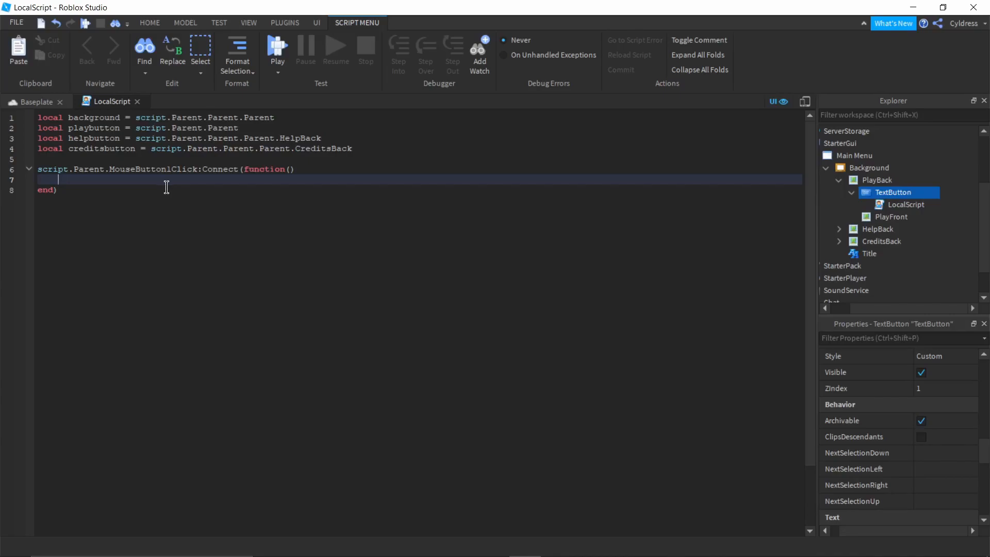
# Step: Inside the function, write background.Visible = false
pyautogui.write('b')
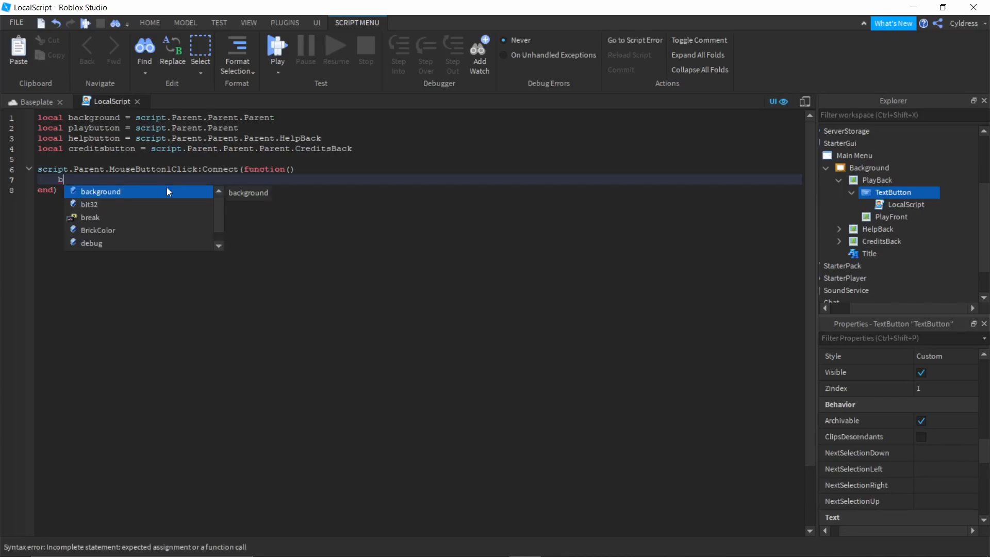
pyautogui.press('Tab')
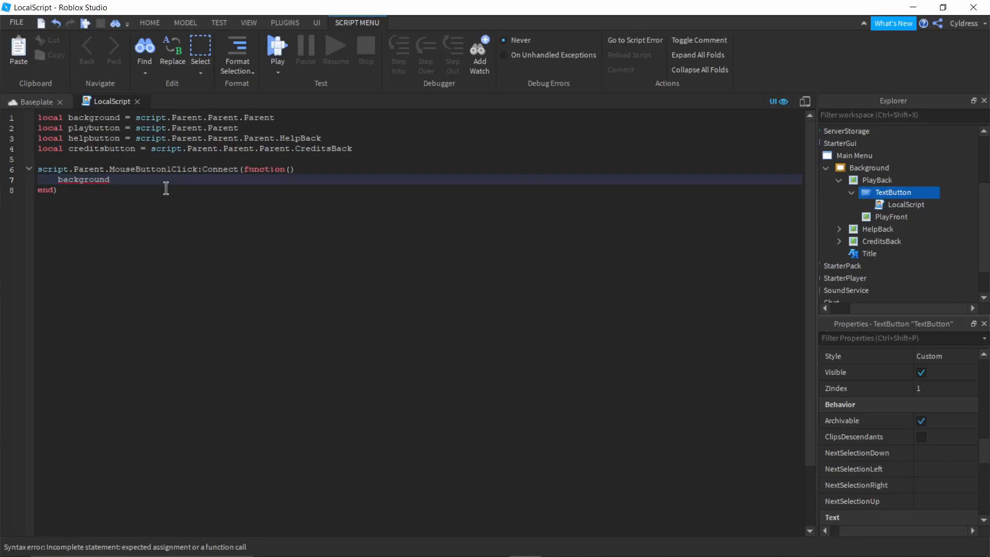
pyautogui.write('=')
pyautogui.press('BackSpace')
pyautogui.press('BackSpace')
pyautogui.write('.Visible')
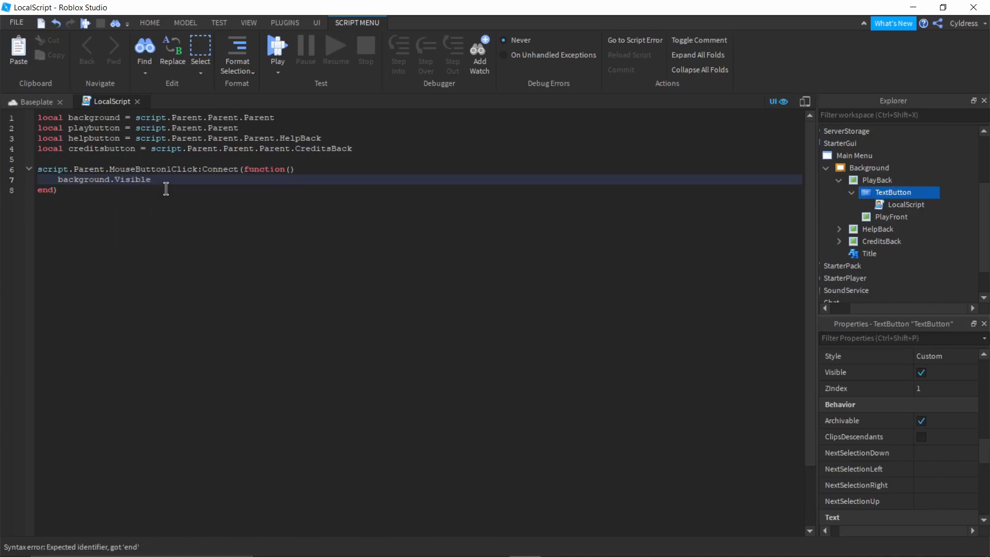
pyautogui.write(' = false')
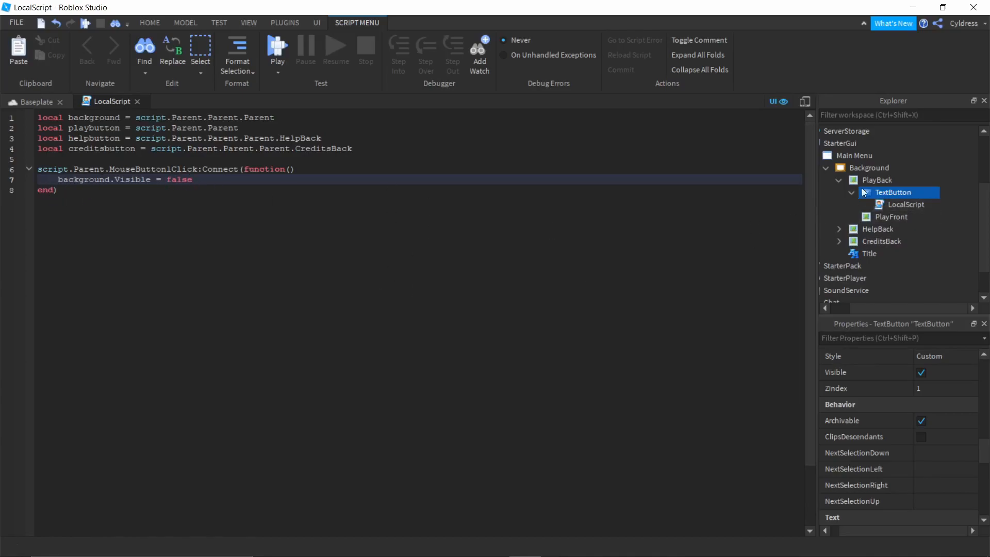
# Step: Turn off the Visible property of the Background frame and show the Baseplate viewport
pyautogui.click(875, 167)
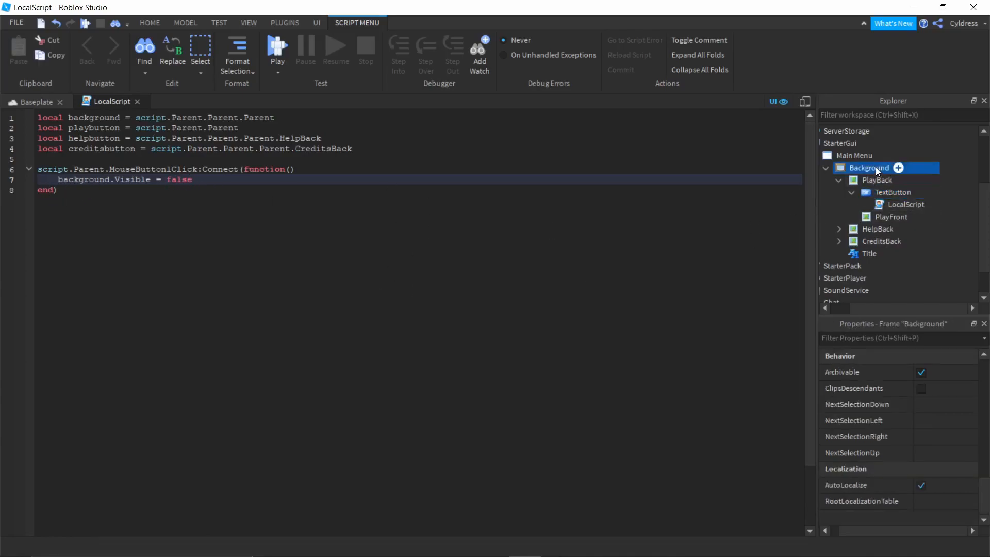
pyautogui.scroll(5, 872, 402)
pyautogui.scroll(8, 871, 402)
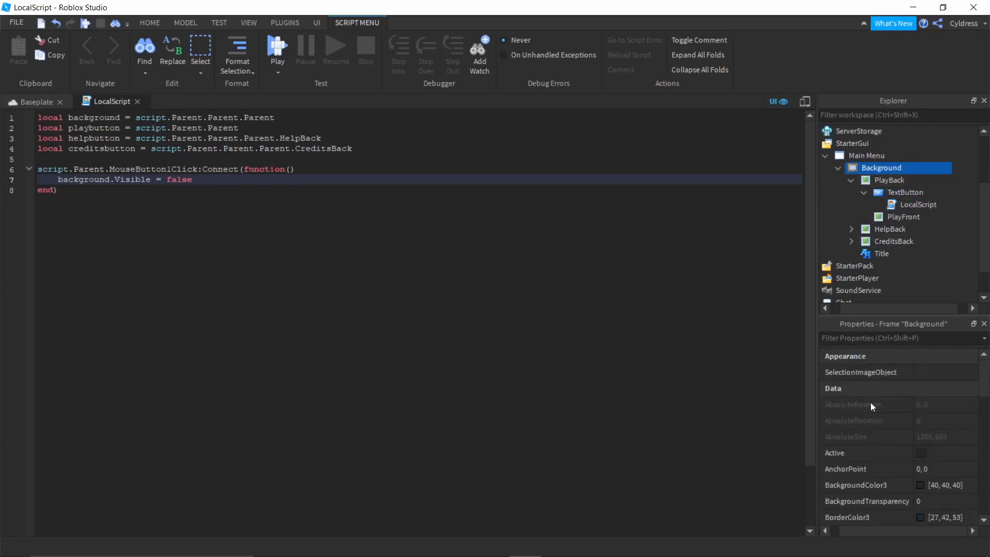
pyautogui.scroll(-12, 870, 402)
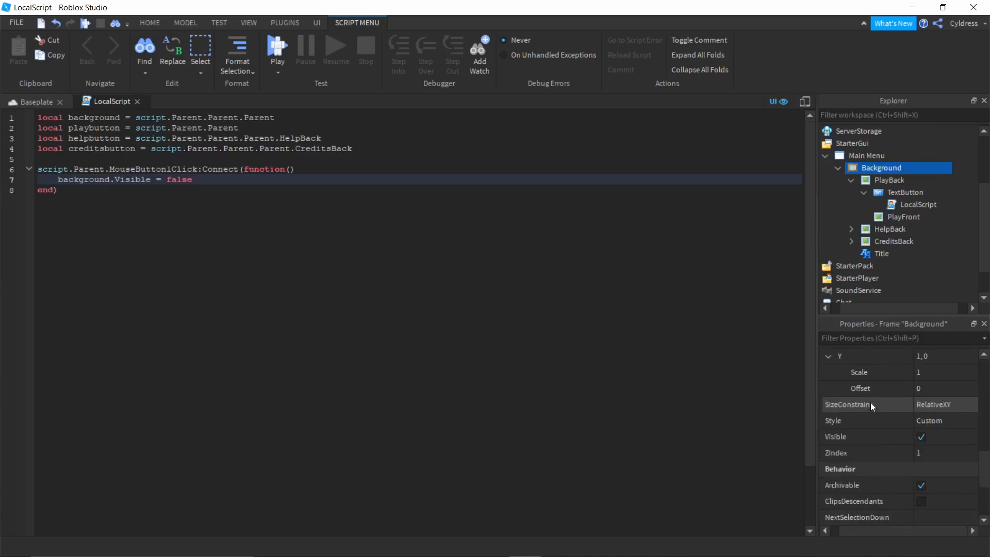
pyautogui.click(922, 439)
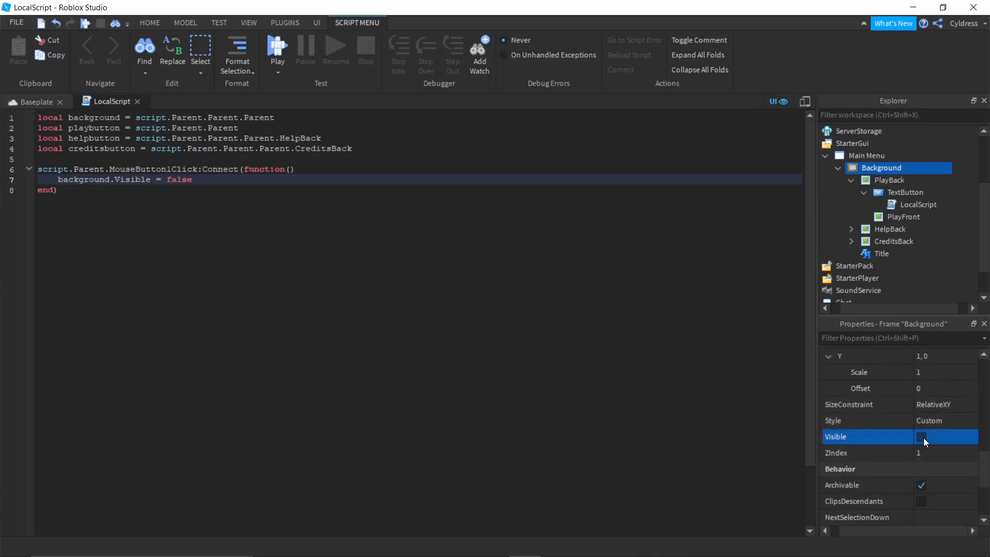
pyautogui.click(60, 102)
pyautogui.click(546, 299)
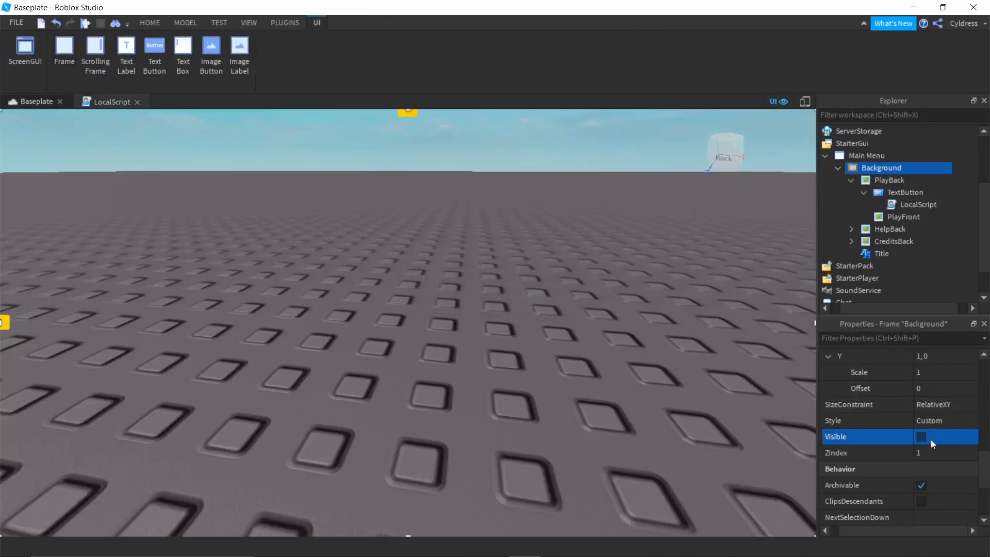
# Step: Toggle the Background frame's Visible property repeatedly, leave it on, and return to the LocalScript
pyautogui.click(921, 437)
pyautogui.click(921, 436)
pyautogui.click(921, 437)
pyautogui.click(921, 436)
pyautogui.click(921, 436)
pyautogui.click(921, 437)
pyautogui.click(921, 437)
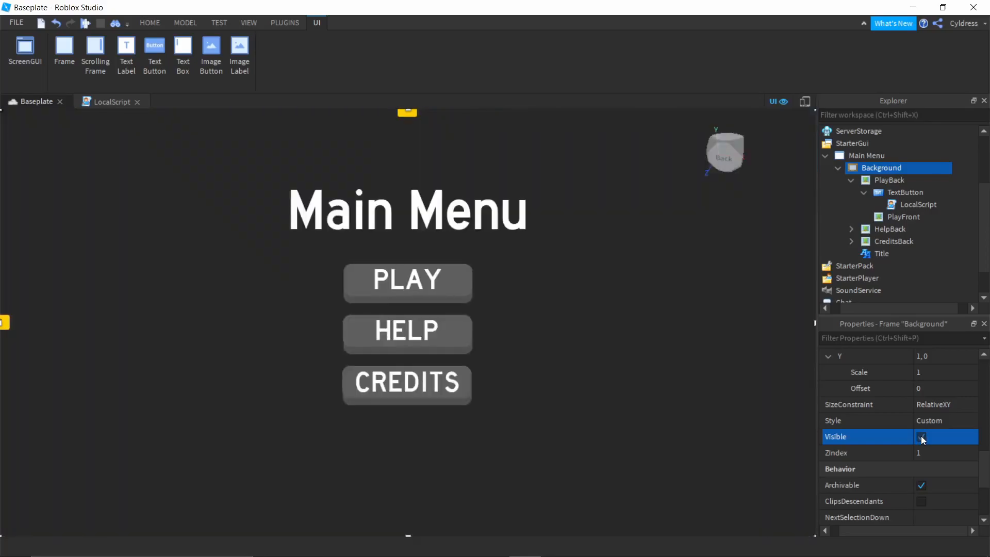
pyautogui.click(921, 437)
pyautogui.click(921, 438)
pyautogui.click(921, 437)
pyautogui.click(921, 438)
pyautogui.click(920, 438)
pyautogui.click(921, 437)
pyautogui.click(921, 437)
pyautogui.click(921, 438)
pyautogui.click(921, 438)
pyautogui.click(921, 437)
pyautogui.click(112, 104)
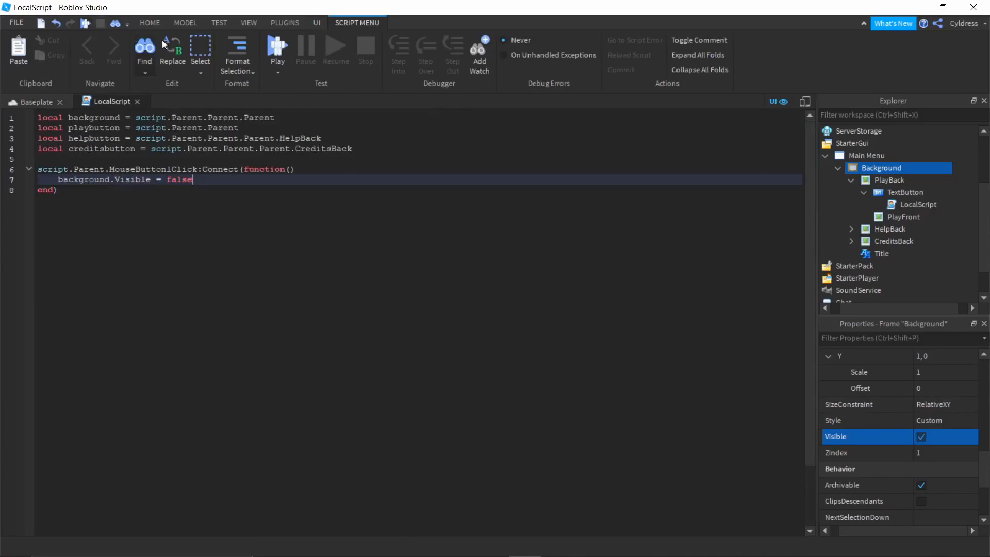
# Step: Playtest the game, use the menu's PLAY button, move the character briefly, and stop the test from the LocalScript
pyautogui.click(276, 52)
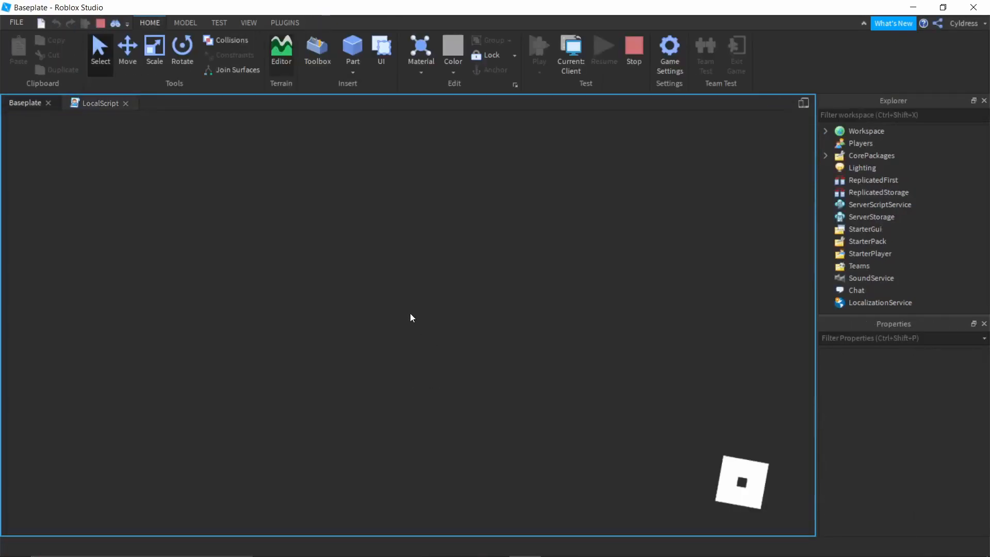
pyautogui.click(418, 298)
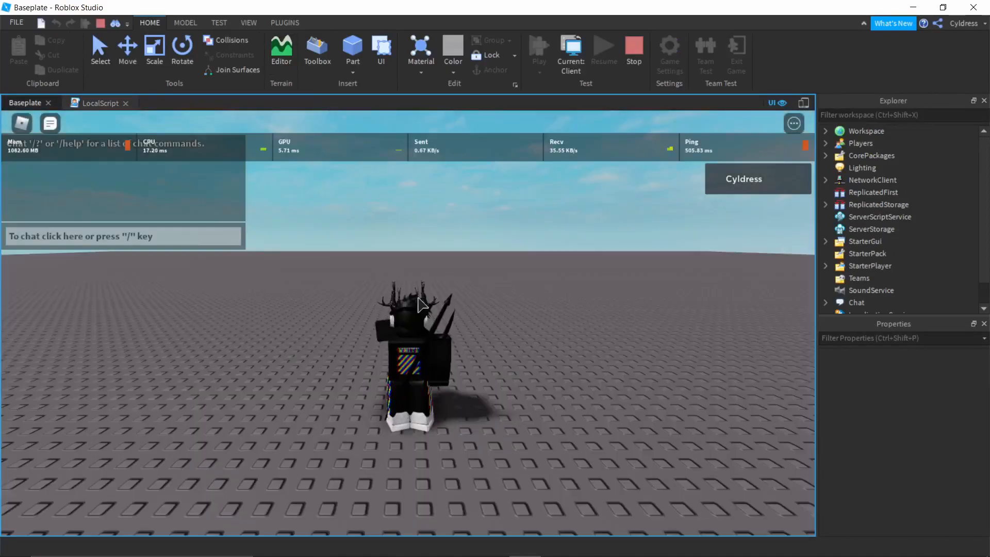
pyautogui.press('s')
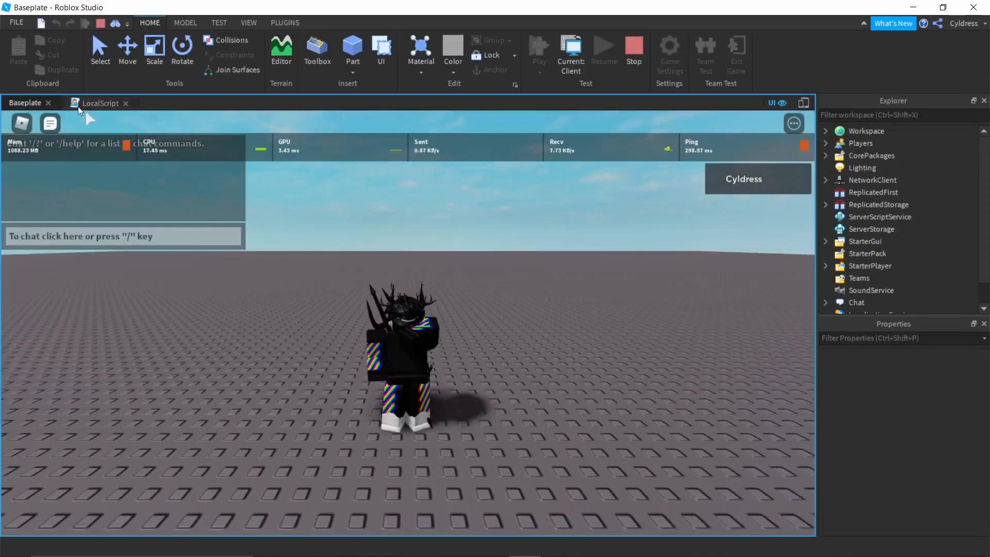
pyautogui.click(85, 102)
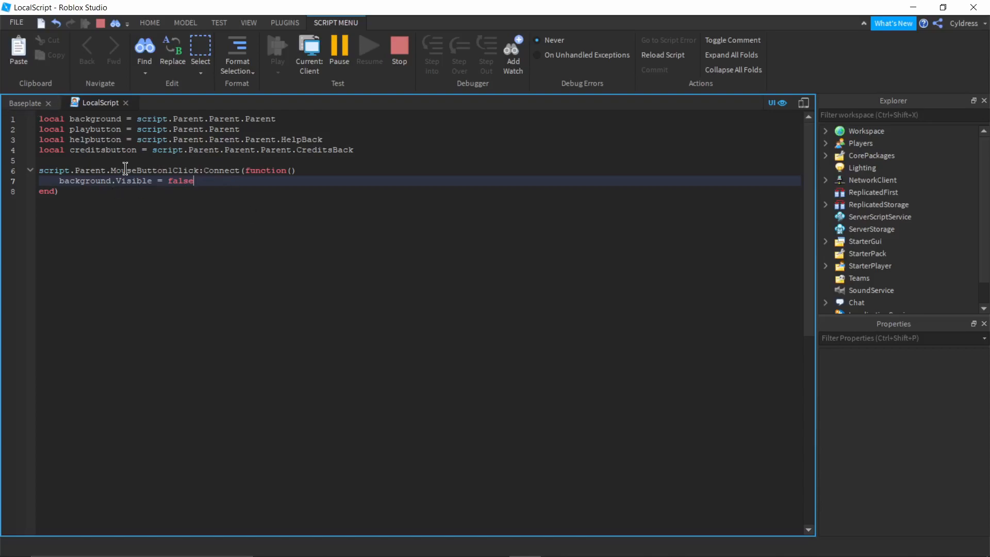
pyautogui.click(100, 24)
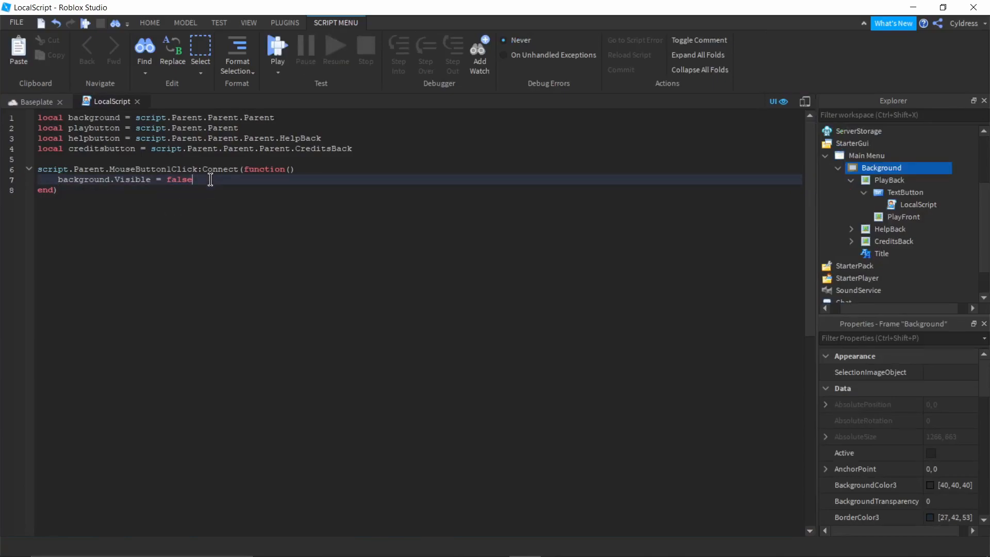
# Step: Add a blank line below background.Visible = false and delete the helpbutton and creditsbutton declarations
pyautogui.press('Return')
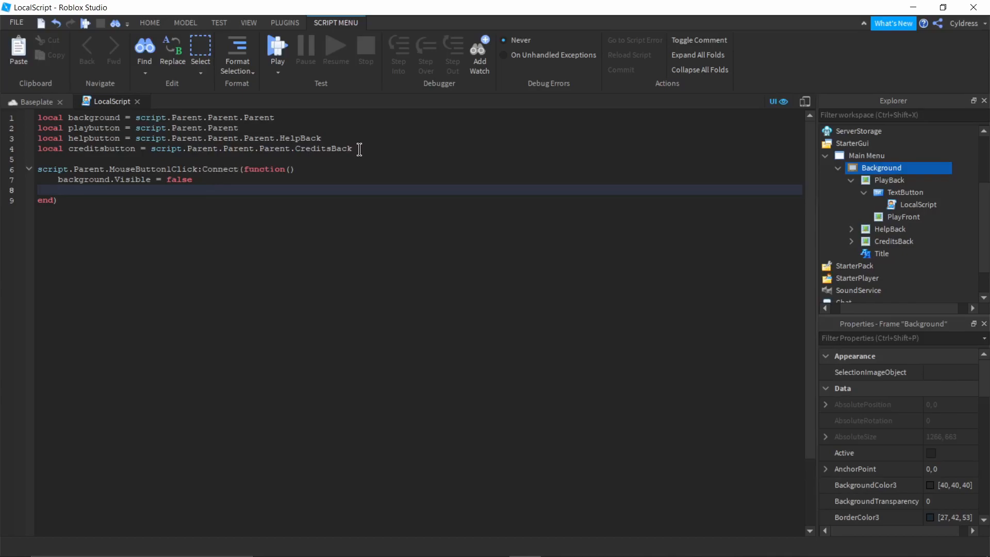
pyautogui.moveTo(355, 148); pyautogui.dragTo(35, 142)
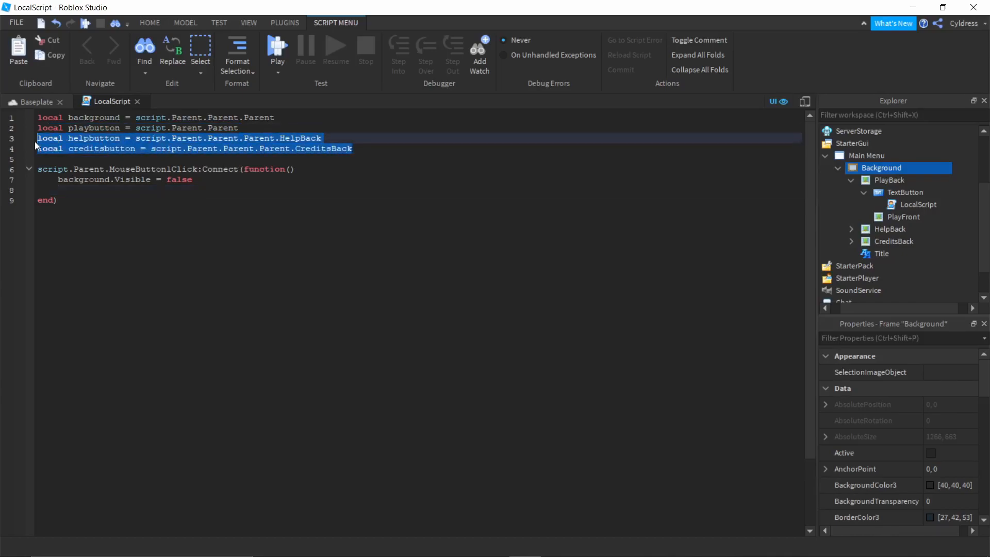
pyautogui.press('BackSpace')
pyautogui.write('local')
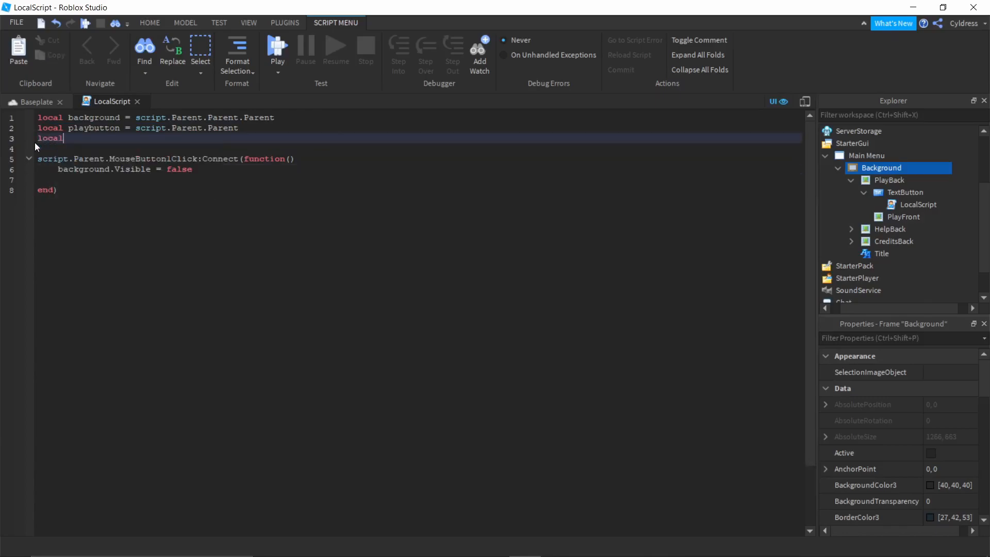
pyautogui.click(50, 103)
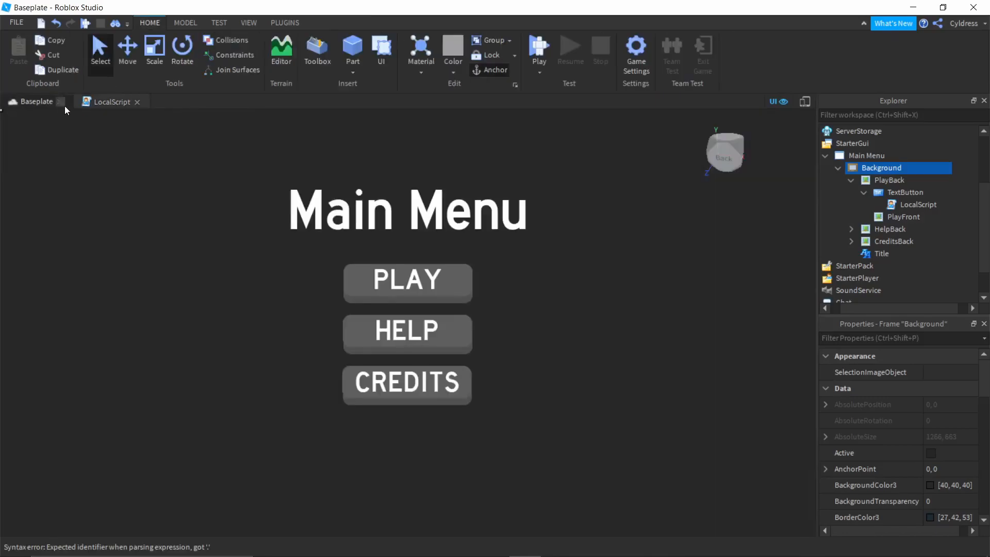
pyautogui.click(99, 102)
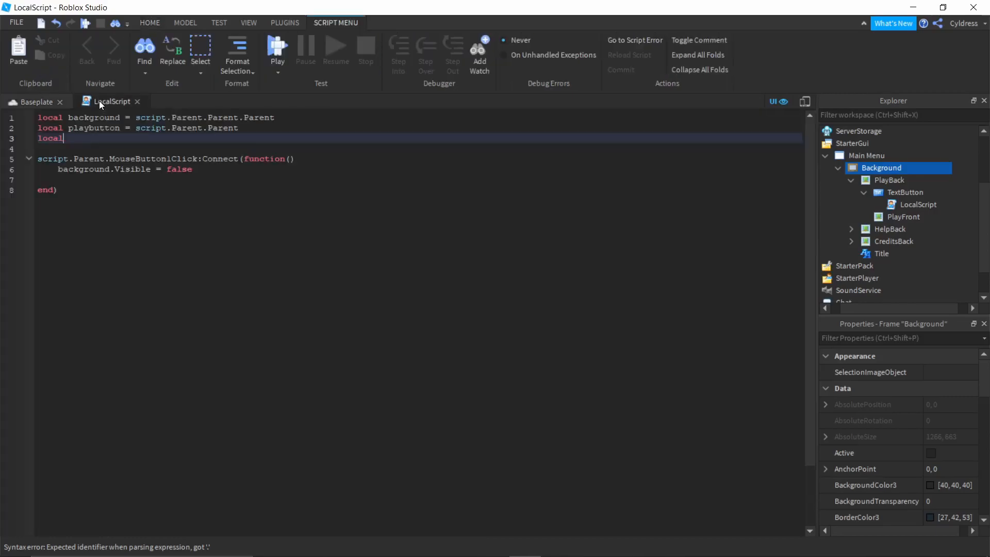
pyautogui.click(56, 104)
pyautogui.click(547, 297)
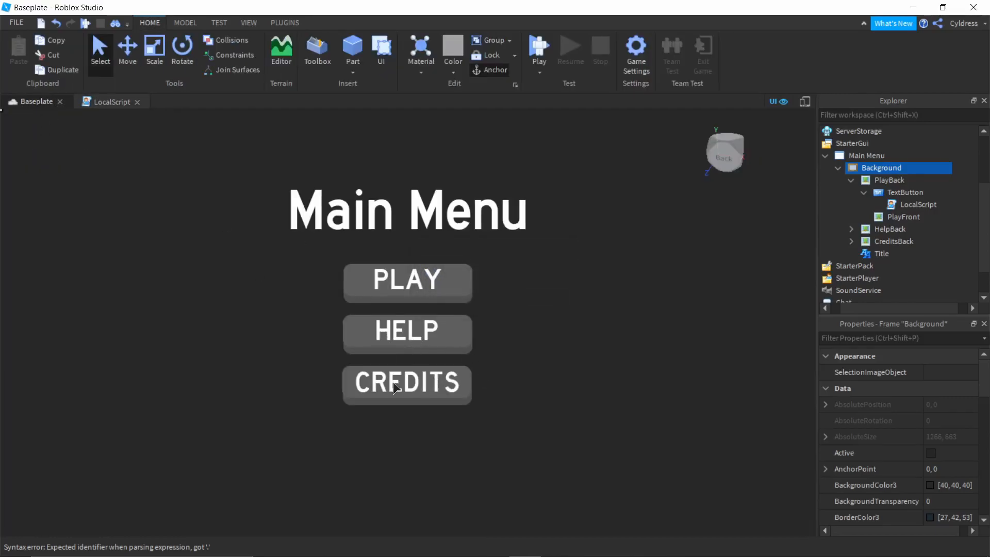
pyautogui.click(102, 104)
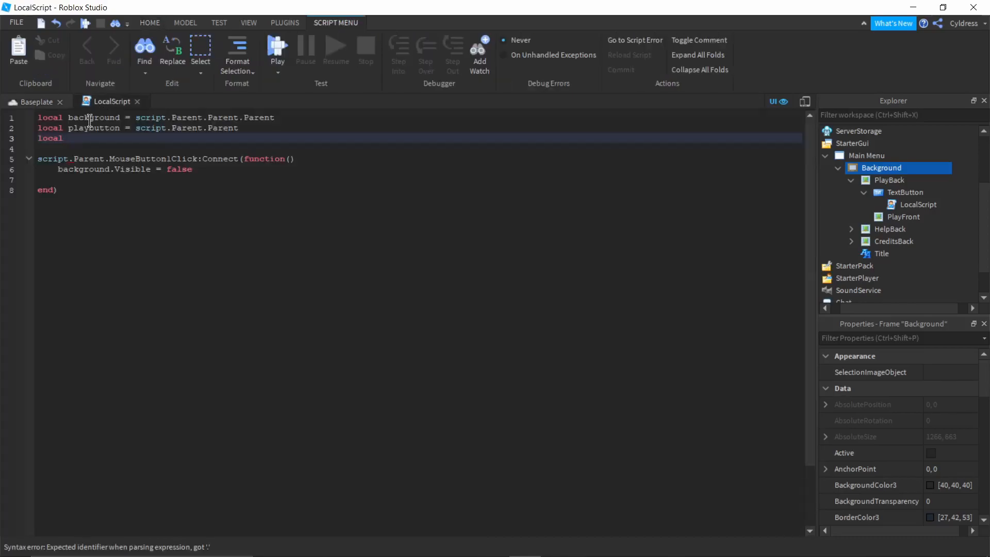
pyautogui.press('BackSpace')
pyautogui.press('BackSpace')
pyautogui.press('BackSpace')
pyautogui.press('BackSpace')
pyautogui.press('BackSpace')
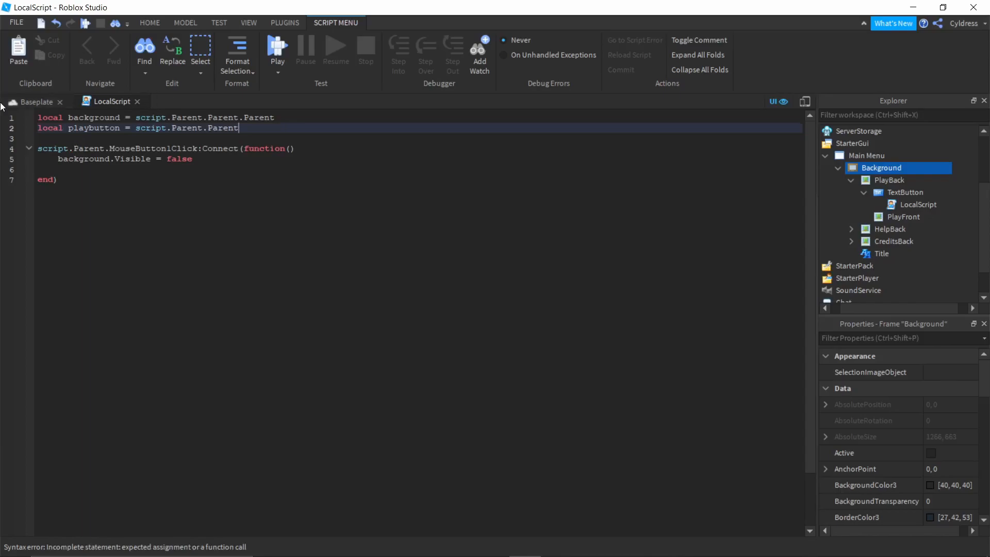
# Step: Return to the Baseplate viewport and collapse the PlayBack and HelpBack branches under Background
pyautogui.click(21, 100)
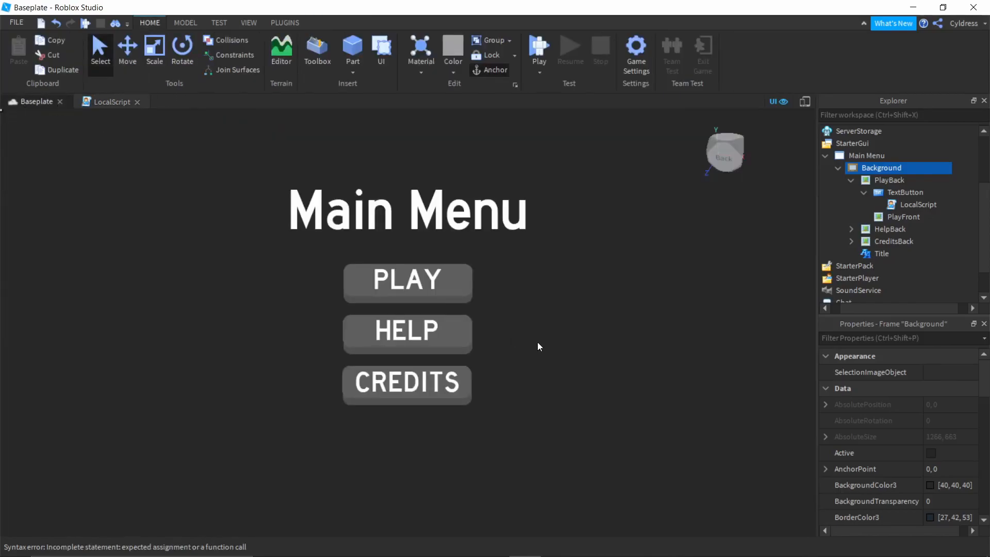
pyautogui.click(850, 180)
pyautogui.click(862, 192)
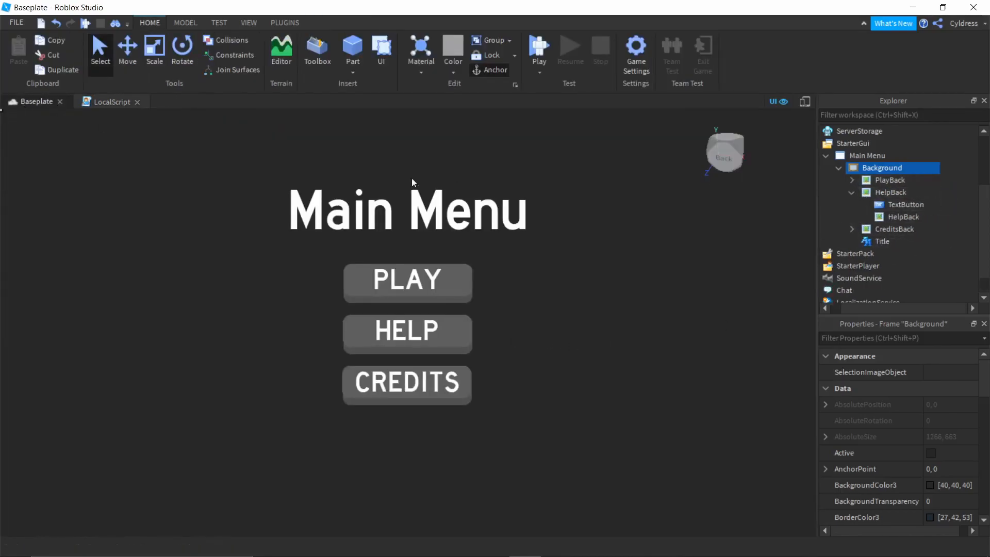
pyautogui.click(849, 336)
pyautogui.scroll(3, 858, 244)
pyautogui.scroll(-3, 858, 243)
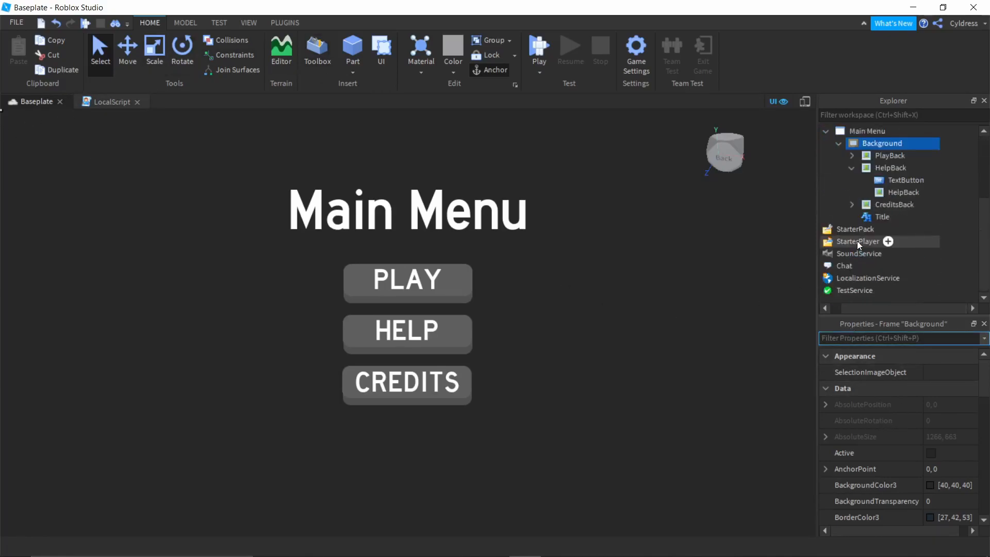
pyautogui.click(852, 167)
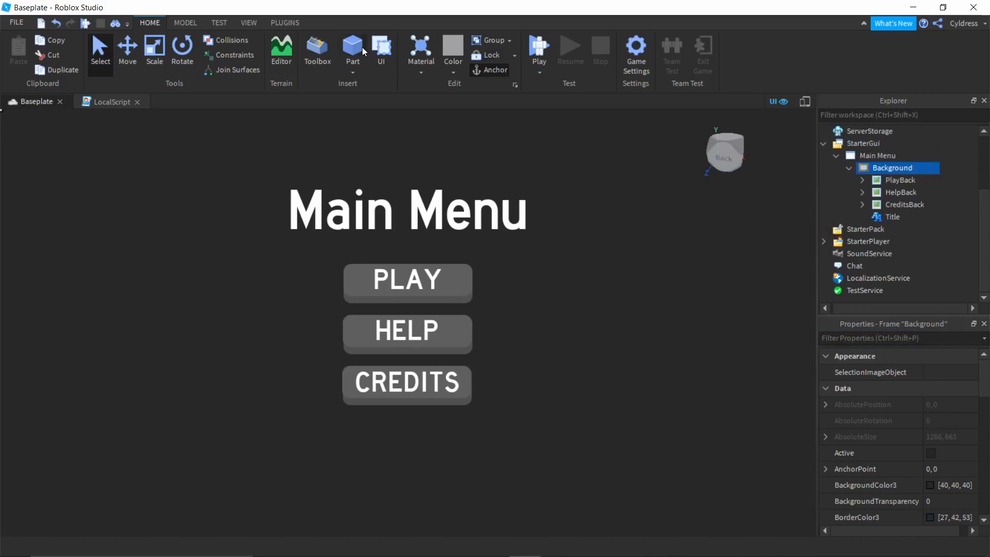
# Step: Insert a Frame into Background and place it beside the menu buttons, sized about 279 x 218
pyautogui.click(921, 169)
pyautogui.write('frame')
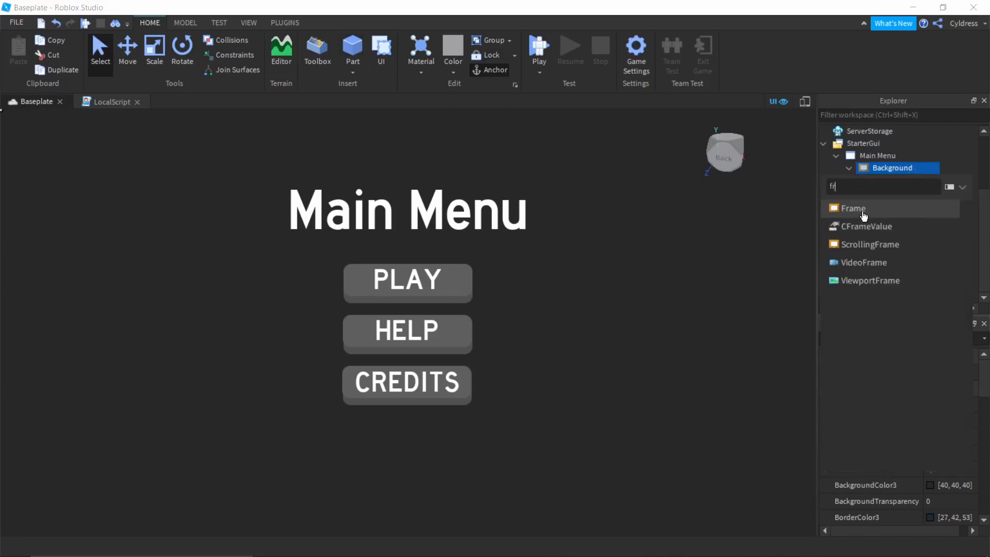
pyautogui.click(866, 212)
pyautogui.moveTo(45, 149); pyautogui.dragTo(235, 296)
pyautogui.moveTo(145, 330); pyautogui.dragTo(161, 406)
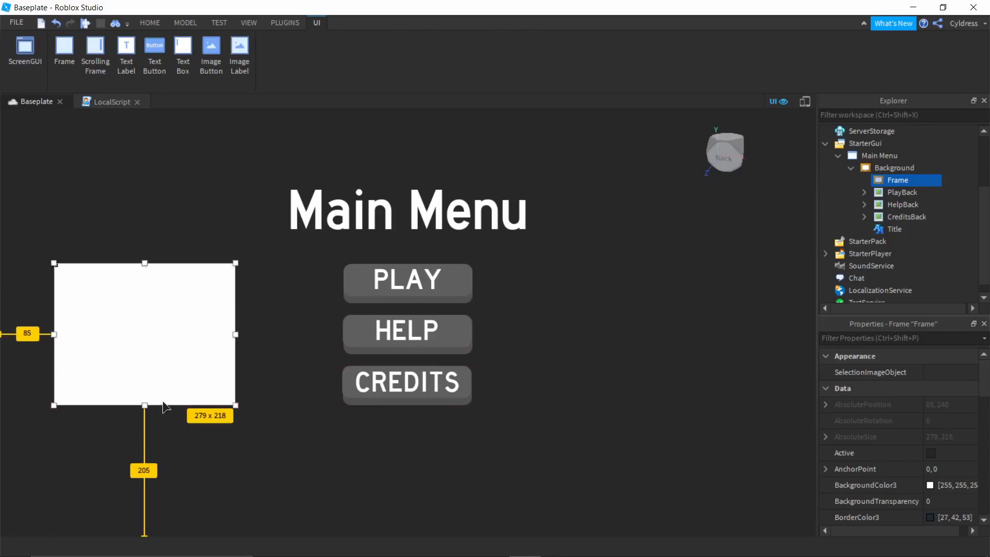
# Step: Set the new Frame's BackgroundColor3 to grey 113, 113, 113
pyautogui.click(283, 25)
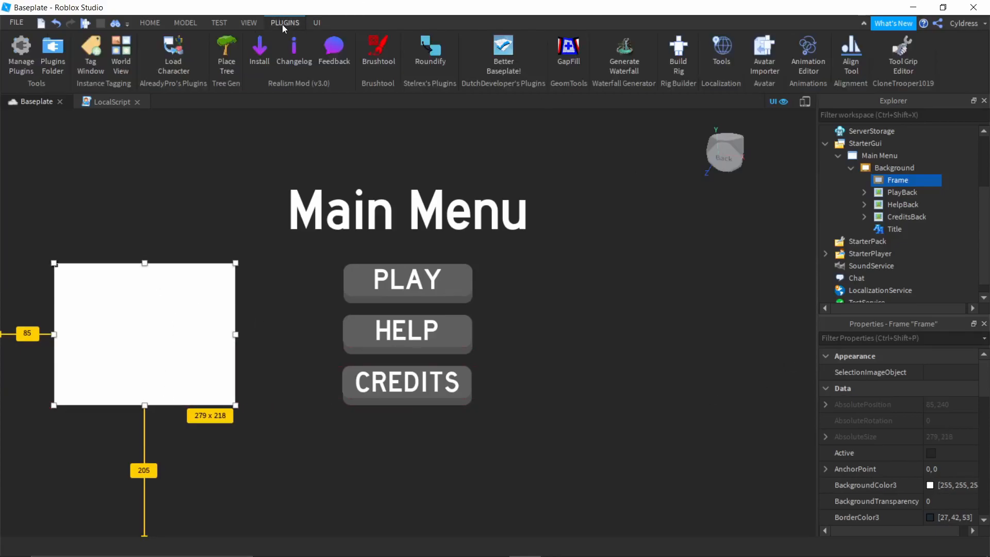
pyautogui.click(929, 485)
pyautogui.moveTo(646, 227); pyautogui.dragTo(646, 248)
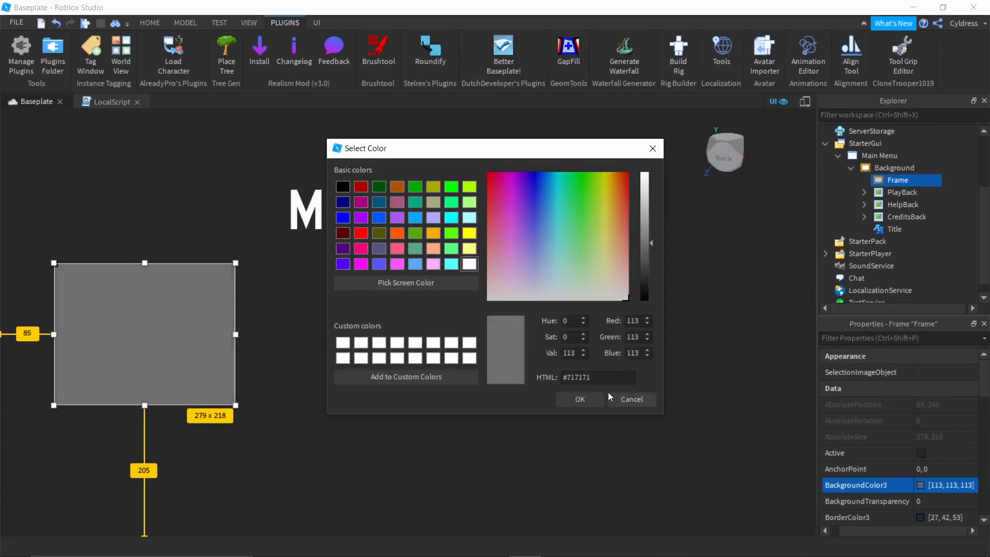
pyautogui.click(584, 402)
# Step: Round the grey frame's corners with the Roundify plugin at size 12, undo the accidental Background shift, and close the plugin
pyautogui.click(431, 52)
pyautogui.click(549, 319)
pyautogui.click(281, 469)
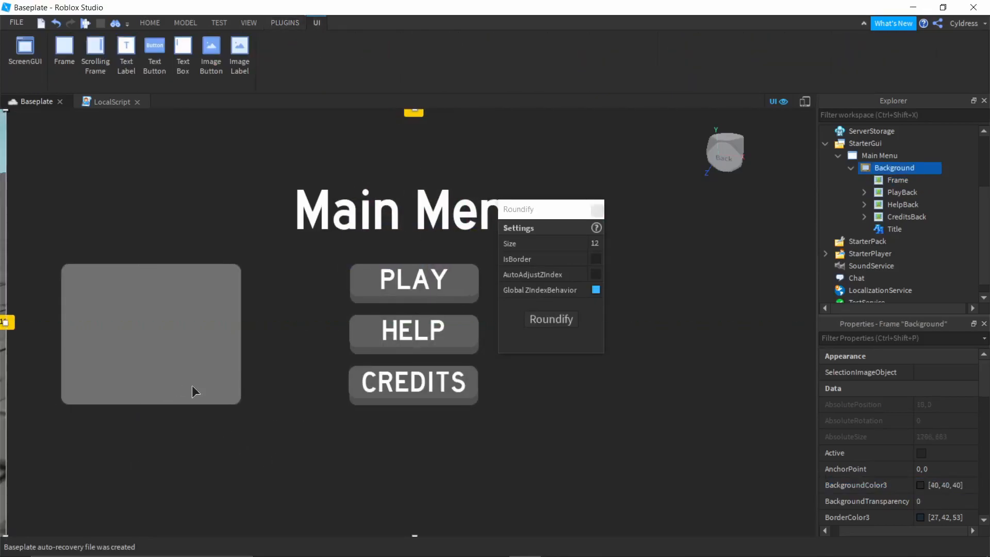
pyautogui.hotkey('ctrl', 'z')
pyautogui.click(597, 209)
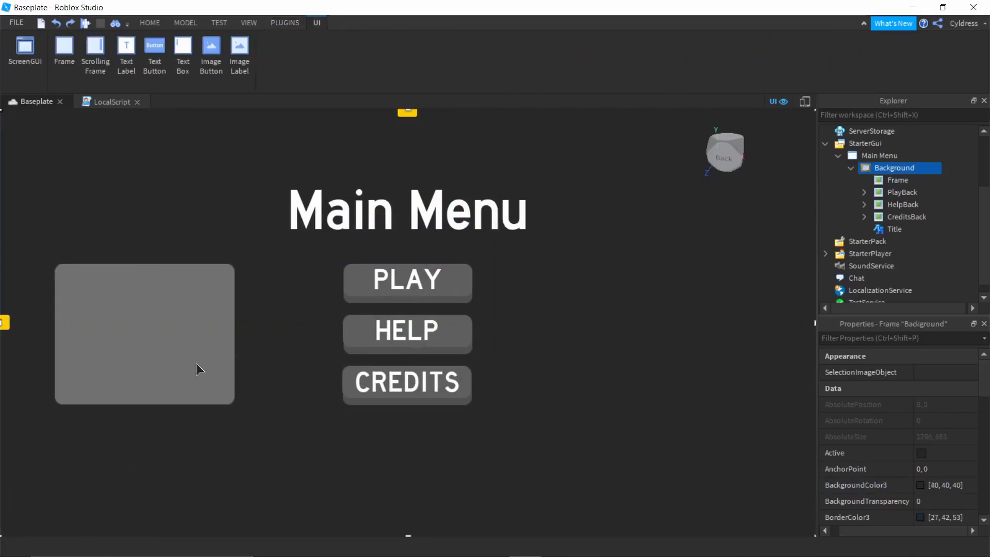
# Step: Duplicate the rounded frame and place the copy on the opposite side of the menu buttons at the same height
pyautogui.click(204, 371)
pyautogui.hotkey('ctrl', 'd')
pyautogui.moveTo(137, 349); pyautogui.dragTo(662, 345)
# Step: Rename the duplicated frame as CreditsFrame
pyautogui.click(897, 181)
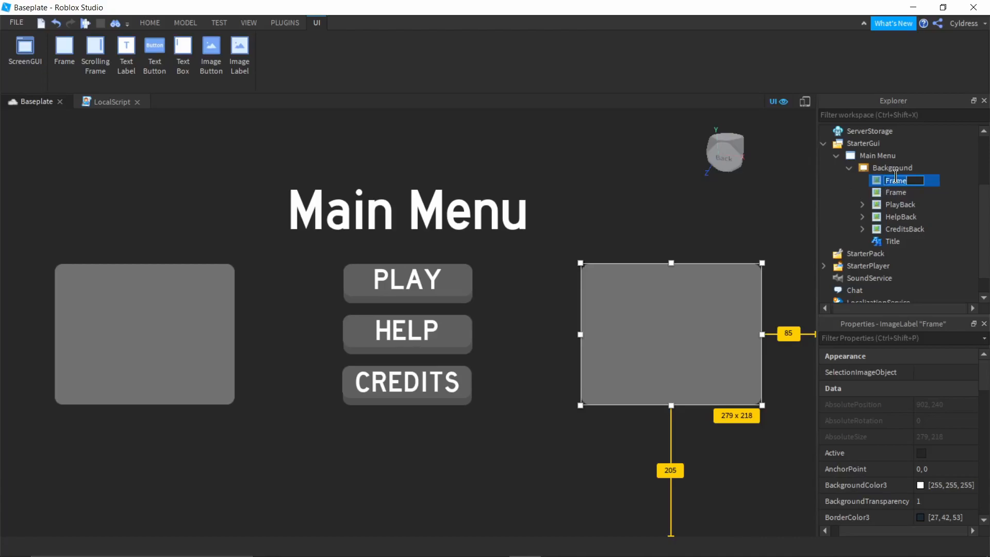
pyautogui.press('BackSpace')
pyautogui.write('Credits Frame')
pyautogui.press('BackSpace')
pyautogui.press('BackSpace')
pyautogui.press('BackSpace')
pyautogui.press('BackSpace')
pyautogui.press('BackSpace')
pyautogui.write('fFrame')
pyautogui.press('Return')
# Step: Rename the original rounded frame as HelpFrame
pyautogui.click(233, 267)
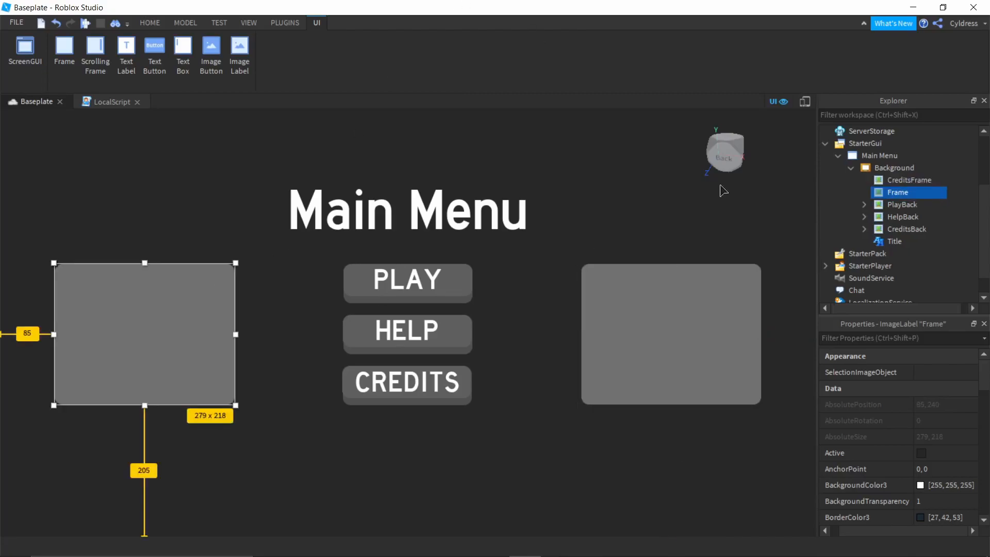
pyautogui.doubleClick(898, 193)
pyautogui.press('BackSpace')
pyautogui.write('HelpFram')
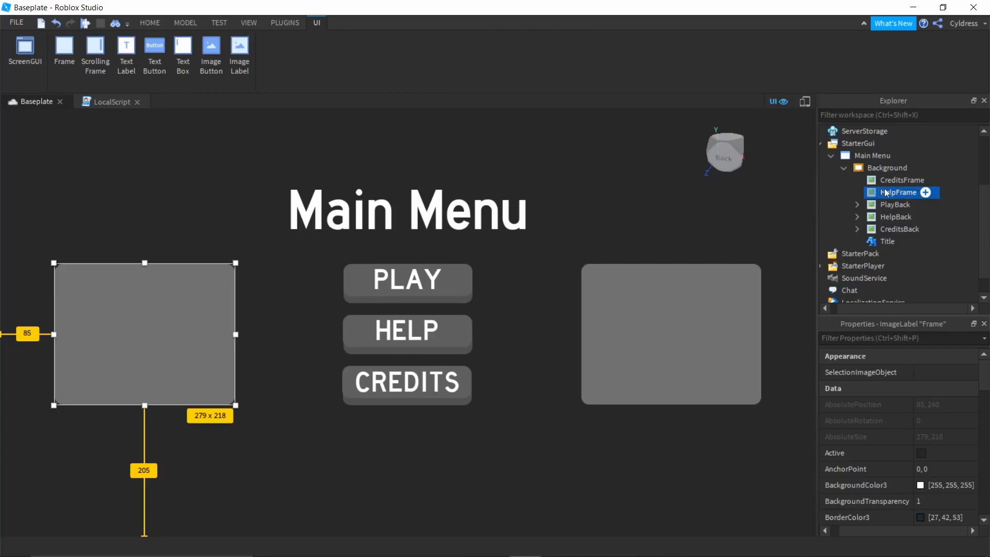
# Step: Insert a TextLabel into HelpFrame and widen it to the frame's full width, about 279 x 50
pyautogui.click(926, 192)
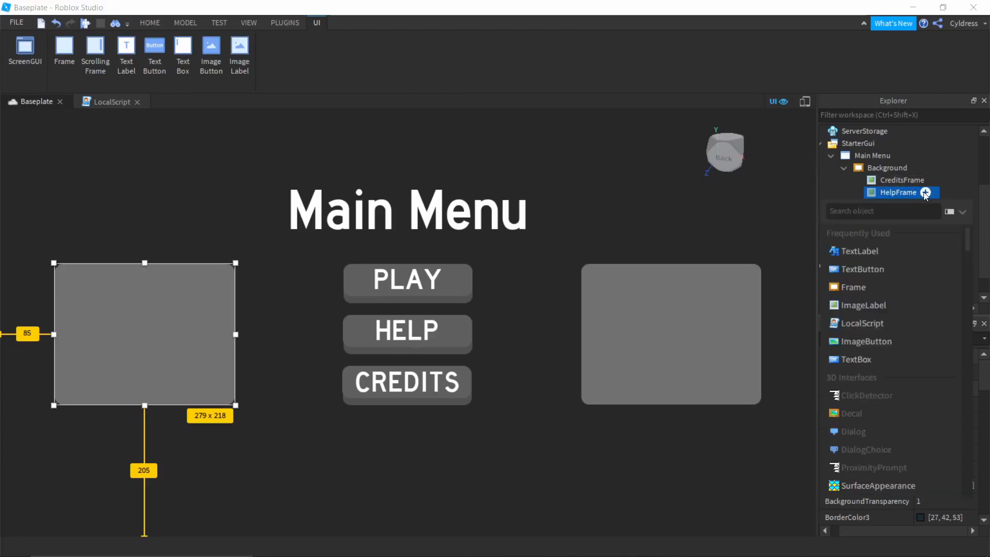
pyautogui.click(843, 253)
pyautogui.click(58, 295)
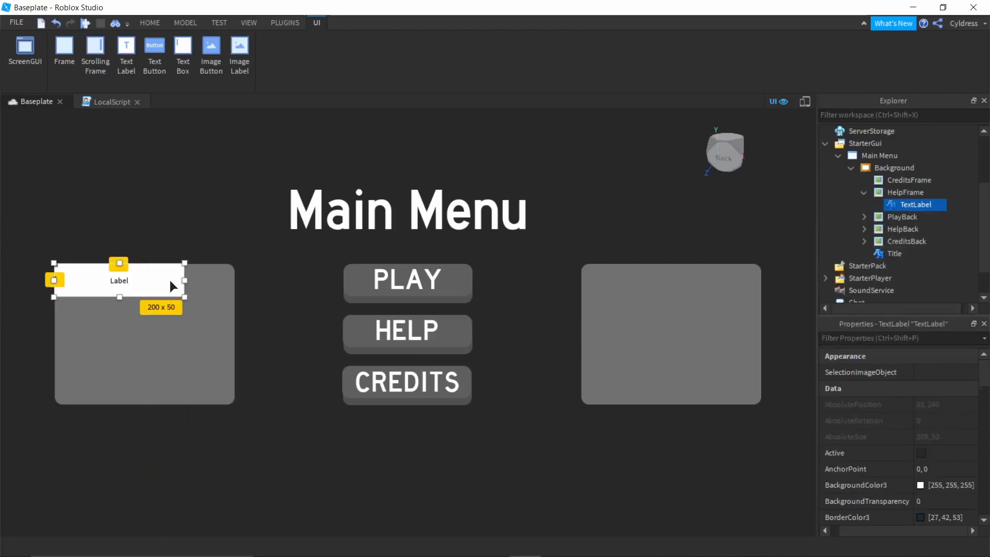
pyautogui.moveTo(183, 280); pyautogui.dragTo(236, 278)
# Step: Set the HelpFrame label's font to Highway
pyautogui.scroll(-10, 946, 444)
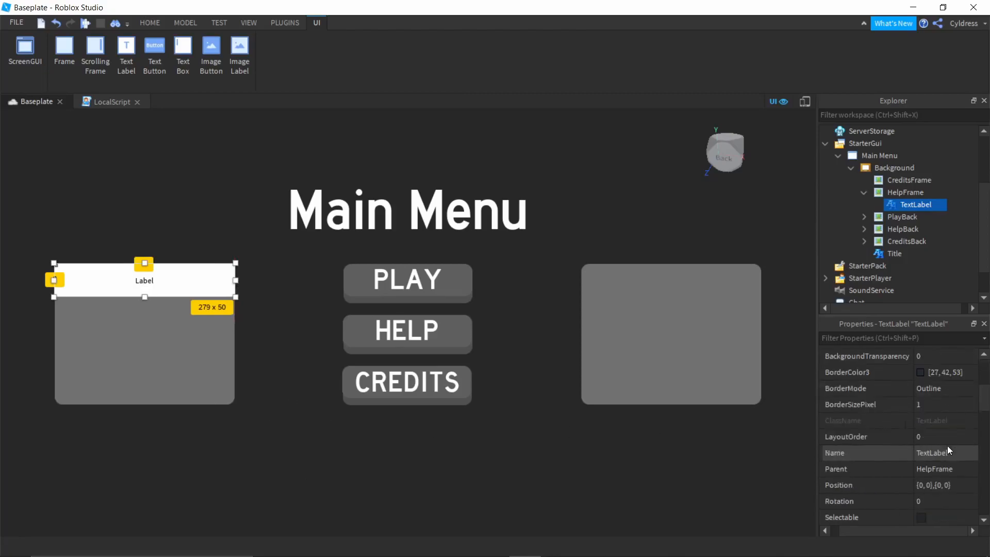
pyautogui.scroll(-10, 942, 440)
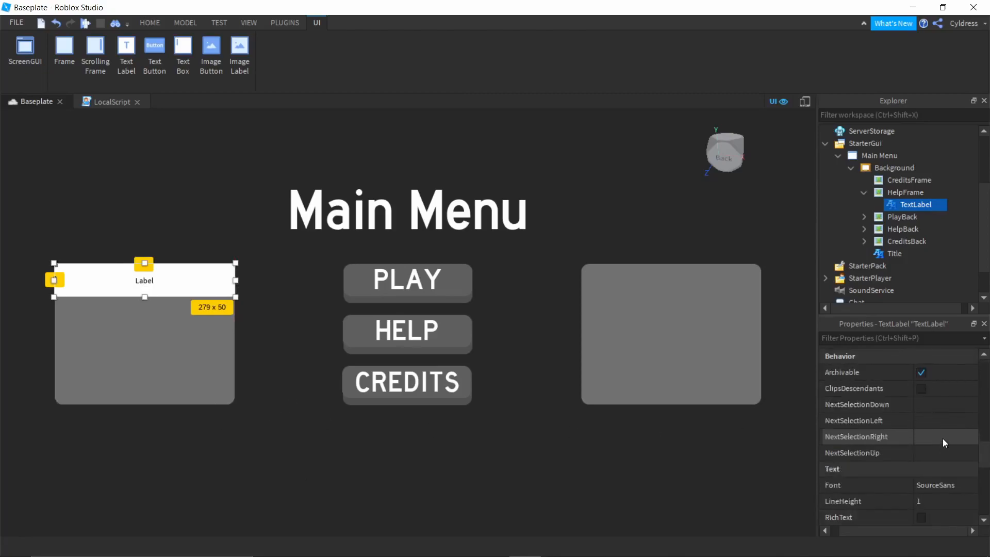
pyautogui.click(936, 389)
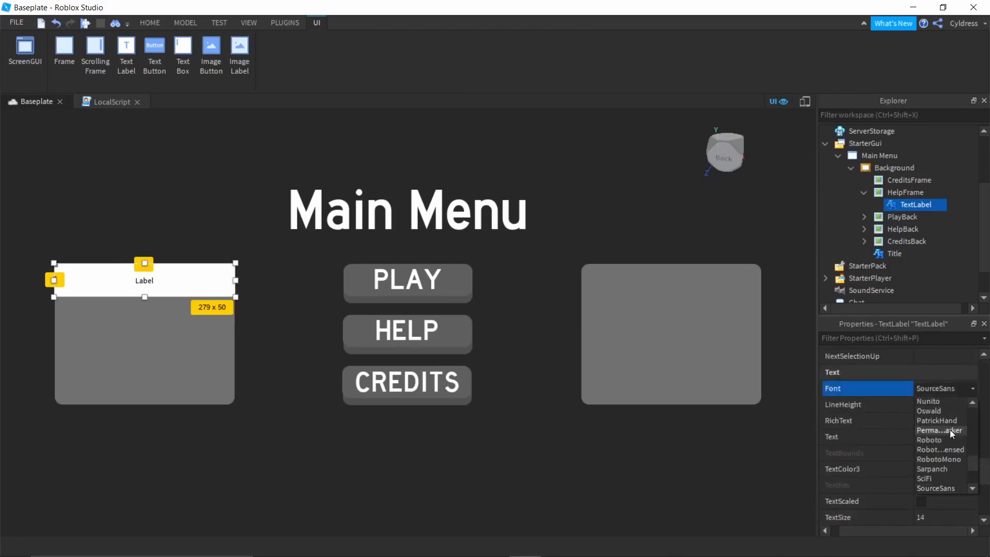
pyautogui.scroll(3, 942, 439)
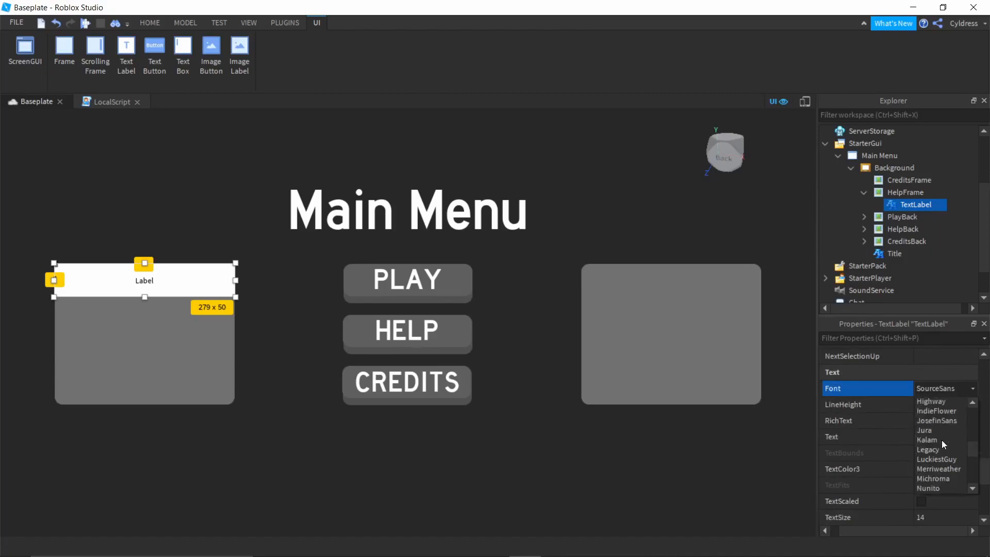
pyautogui.click(929, 403)
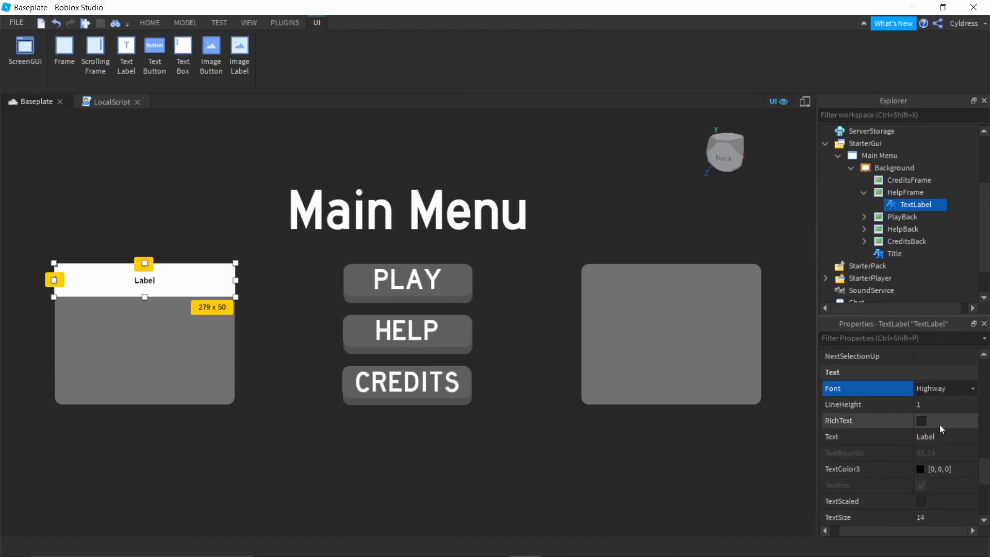
# Step: Set the HelpFrame label's TextColor3 to white 255, 255, 255
pyautogui.scroll(-2, 939, 425)
pyautogui.scroll(1, 934, 420)
pyautogui.click(920, 420)
pyautogui.moveTo(644, 296); pyautogui.dragTo(643, 155)
pyautogui.click(591, 400)
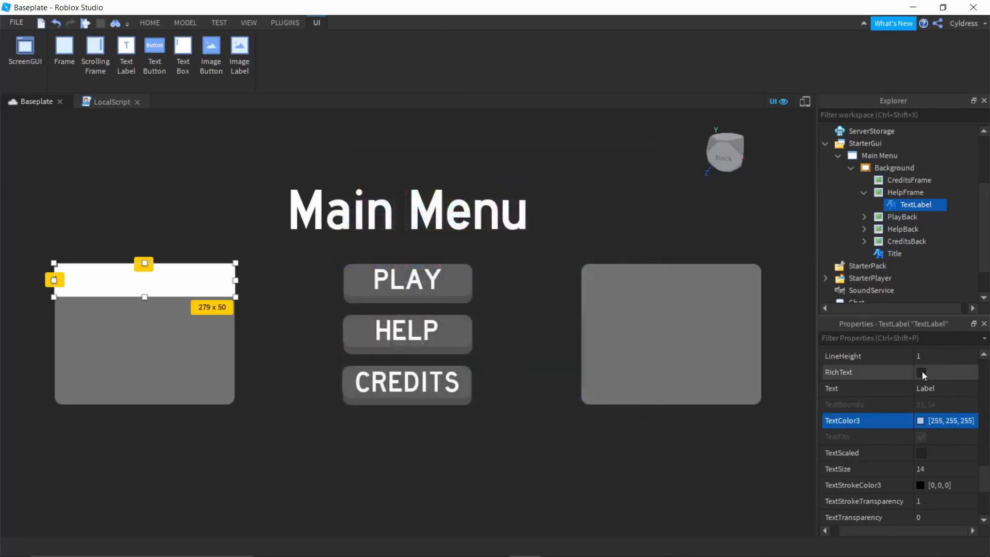
pyautogui.click(921, 452)
pyautogui.scroll(3, 930, 428)
pyautogui.scroll(5, 931, 428)
pyautogui.click(933, 402)
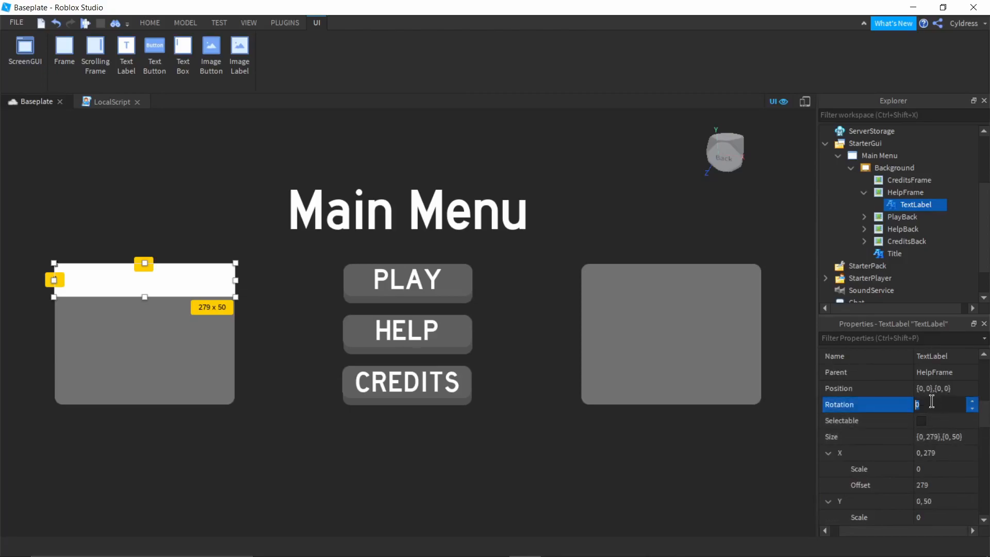
pyautogui.write('2')
pyautogui.scroll(-2, 936, 416)
pyautogui.click(712, 478)
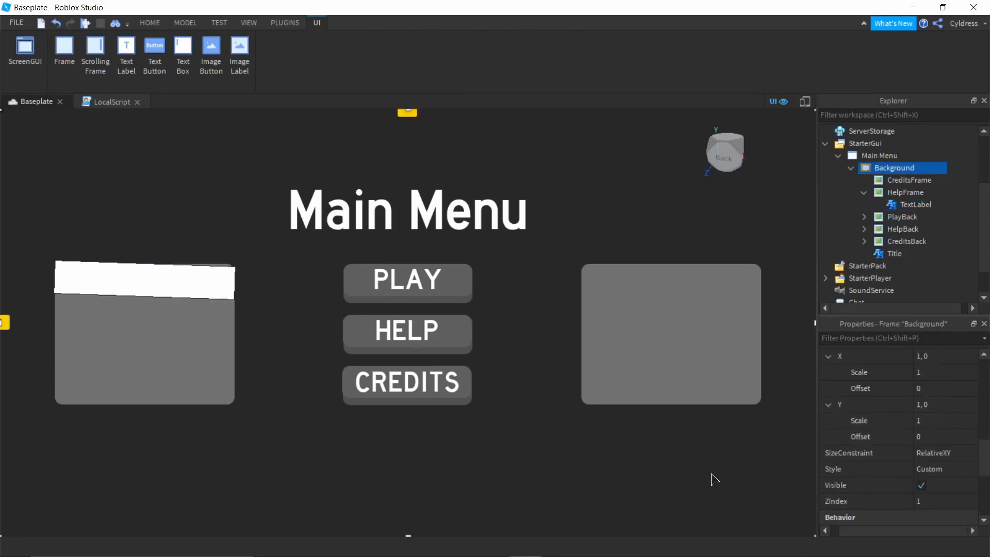
pyautogui.hotkey('ctrl', 'z')
# Step: Set the HelpFrame label's BackgroundTransparency to 1 and enable TextScaled
pyautogui.scroll(3, 961, 394)
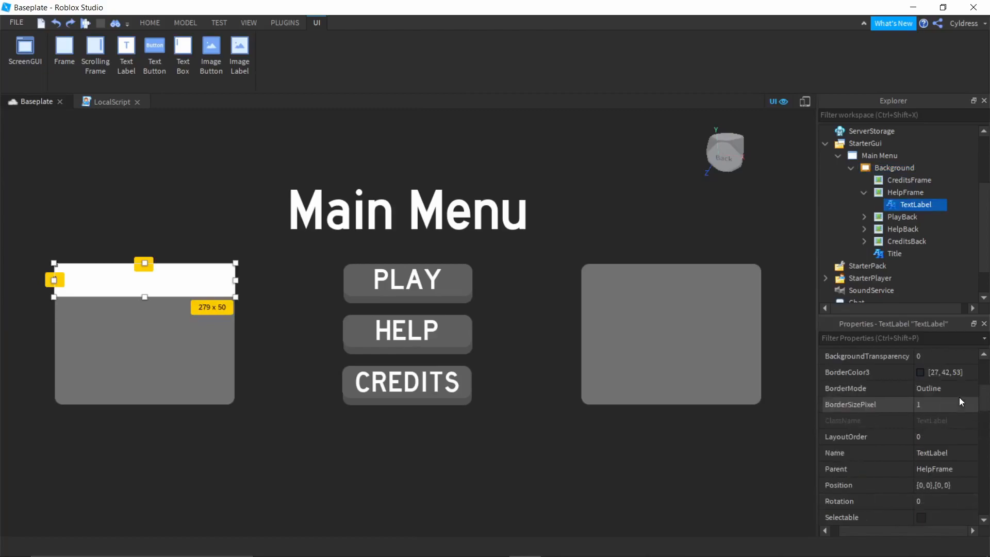
pyautogui.scroll(2, 930, 405)
pyautogui.click(942, 452)
pyautogui.write('1')
pyautogui.press('Return')
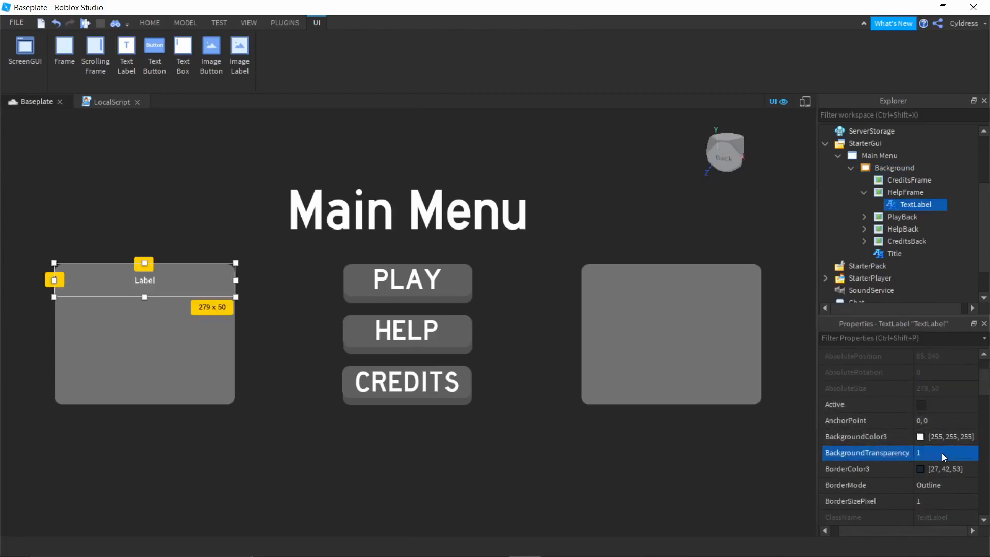
pyautogui.scroll(-10, 965, 448)
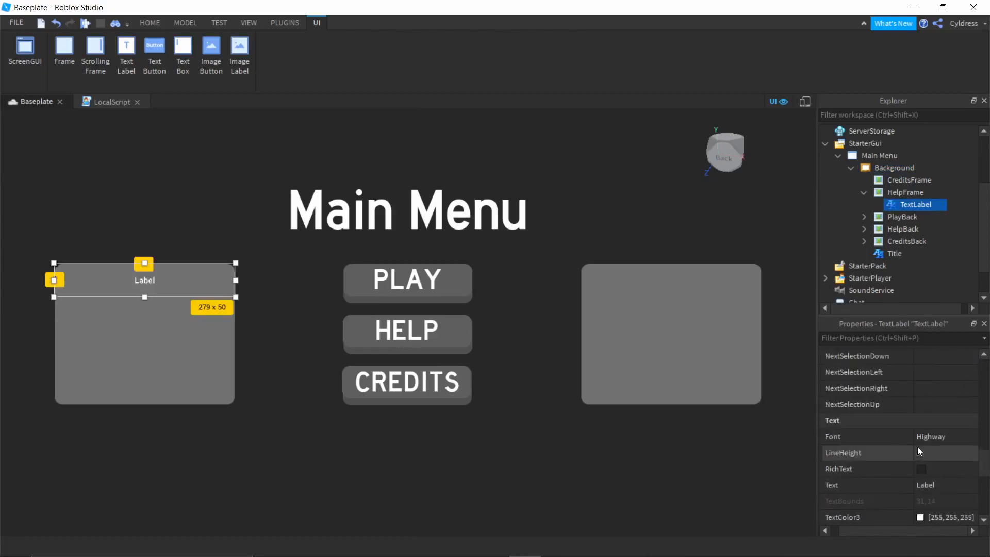
pyautogui.click(921, 453)
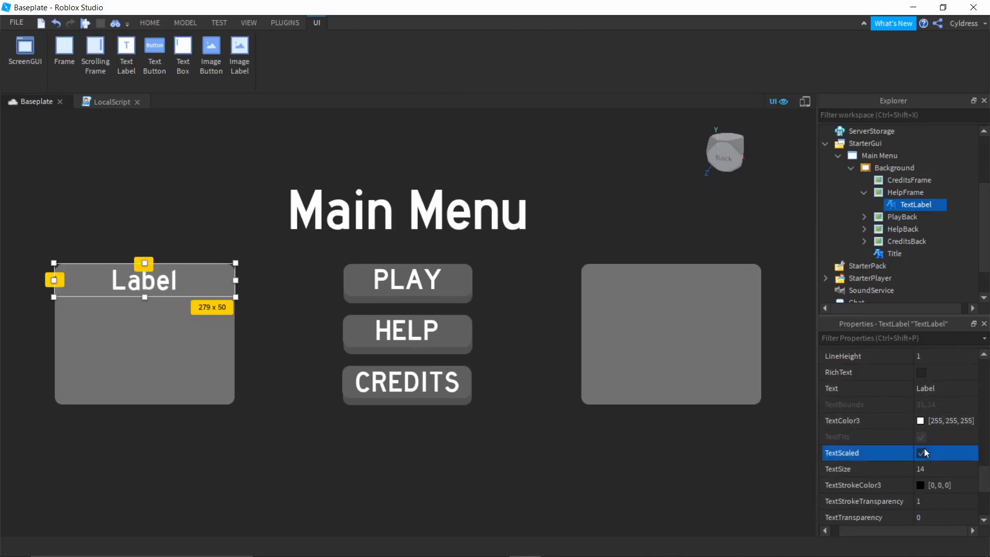
# Step: Set the HelpFrame label's text to "Help Frame"
pyautogui.doubleClick(915, 205)
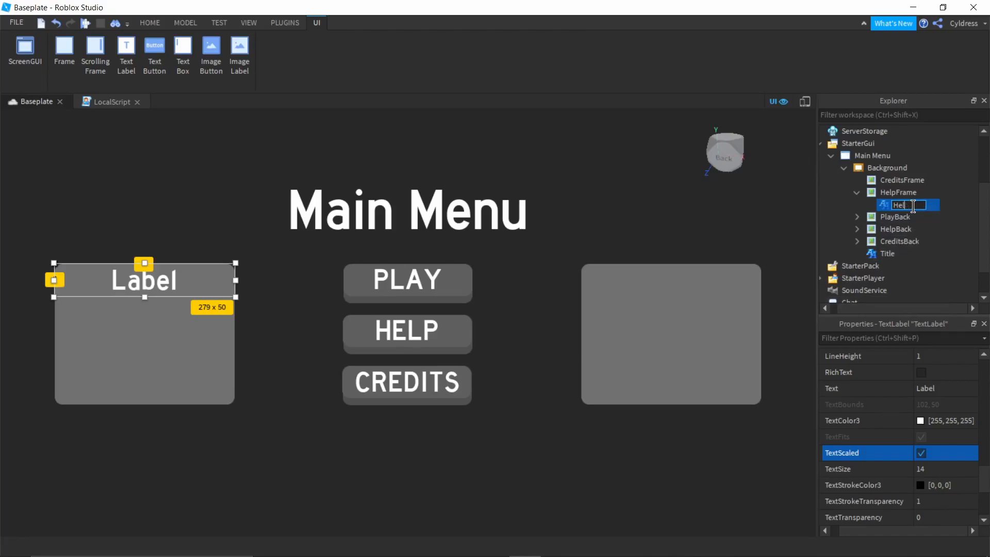
pyautogui.click(921, 372)
pyautogui.click(927, 385)
pyautogui.click(922, 372)
pyautogui.click(942, 386)
pyautogui.press('BackSpace')
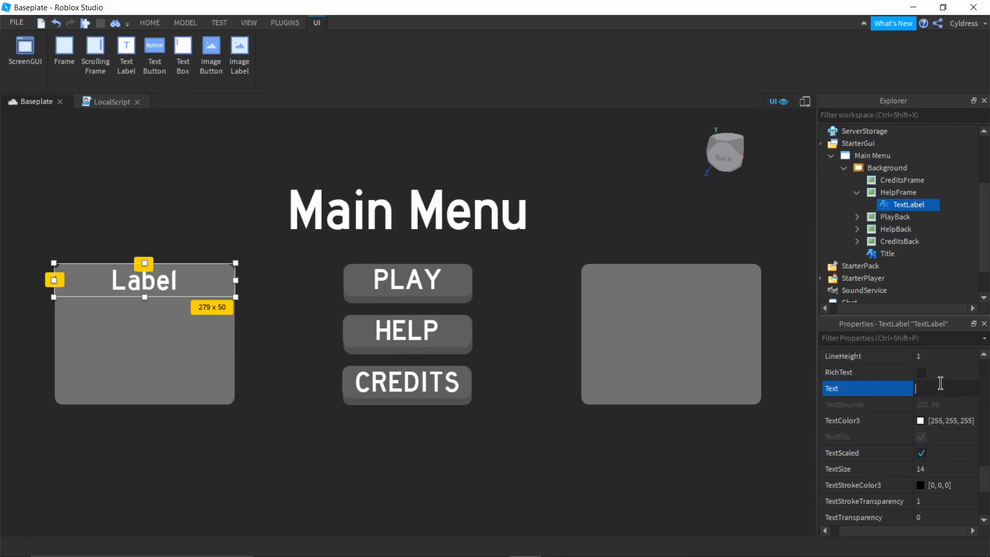
pyautogui.write('Help Frame')
pyautogui.press('Return')
# Step: Duplicate the "Help Frame" label and move the copy into CreditsFrame
pyautogui.click(693, 342)
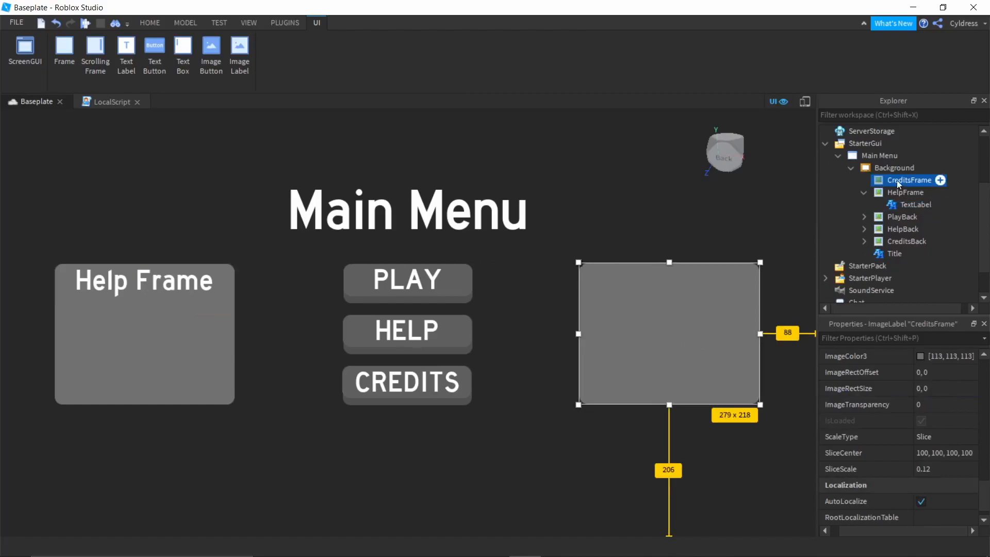
pyautogui.click(196, 294)
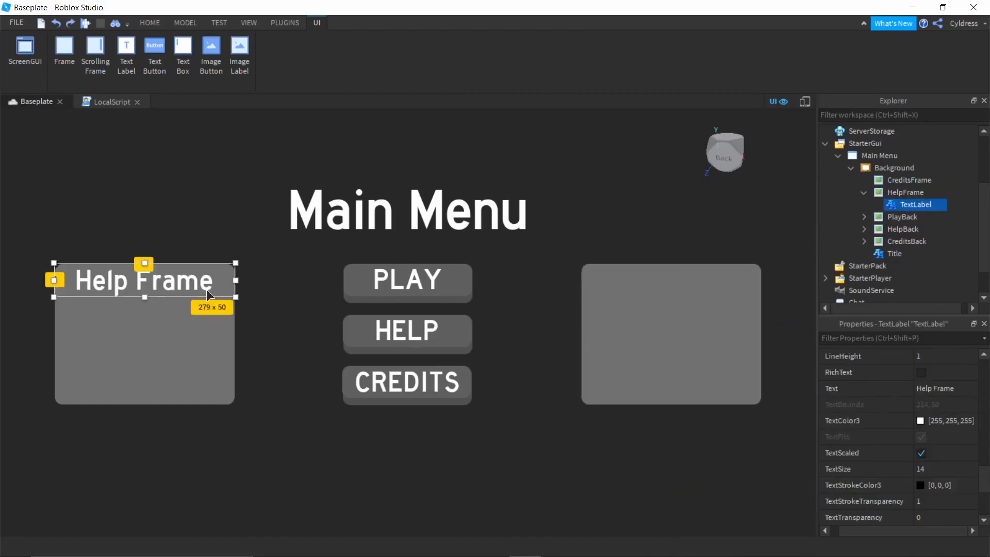
pyautogui.hotkey('ctrl', 'd')
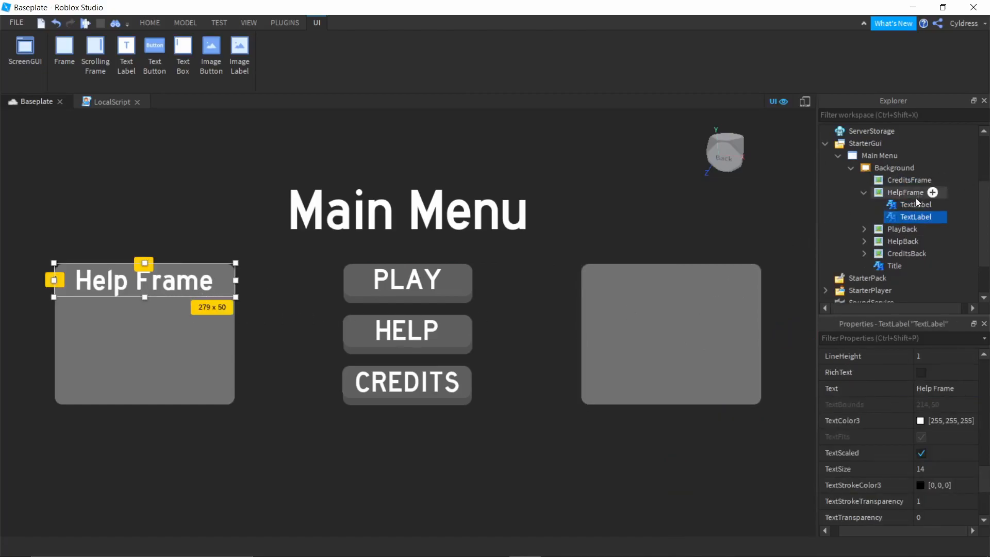
pyautogui.moveTo(908, 218); pyautogui.dragTo(906, 185)
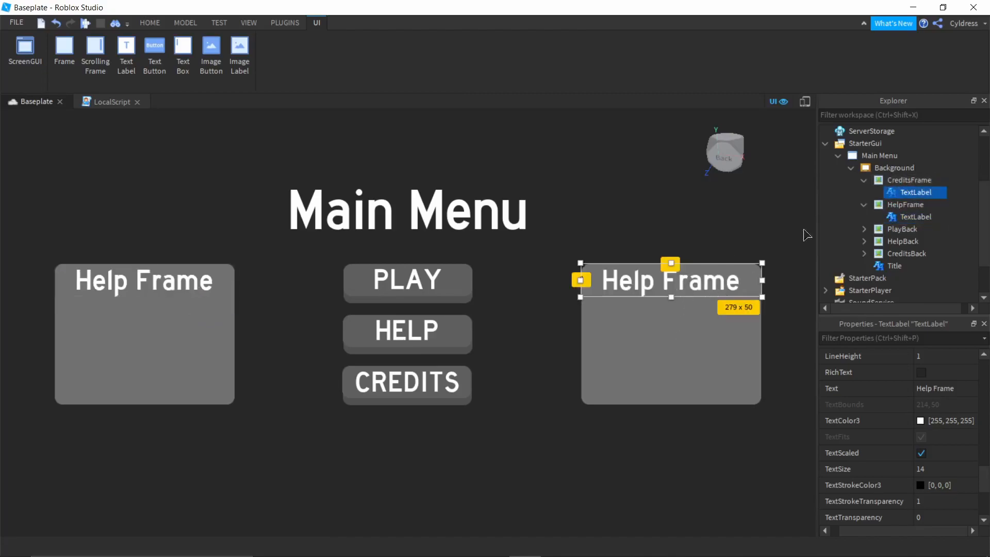
# Step: Set the CreditsFrame label's text to "Credits Frame"
pyautogui.click(933, 388)
pyautogui.write('Credits')
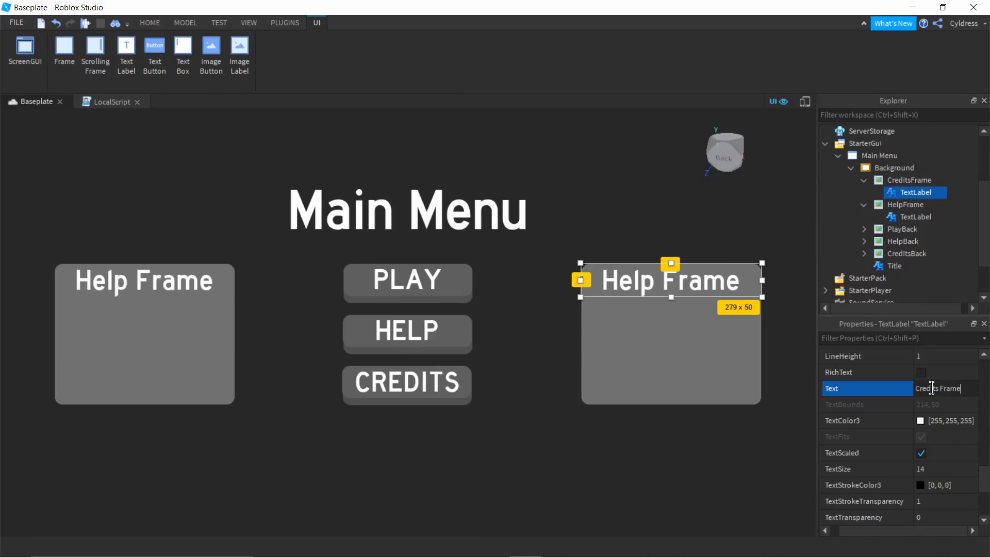
pyautogui.press('Return')
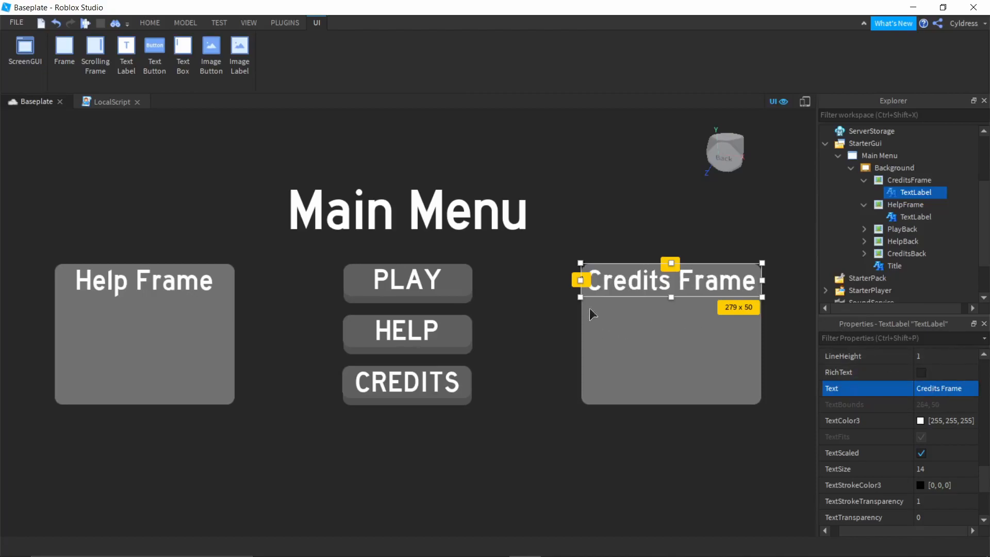
pyautogui.click(598, 223)
# Step: Turn off the Visible property of both CreditsFrame and HelpFrame
pyautogui.click(682, 339)
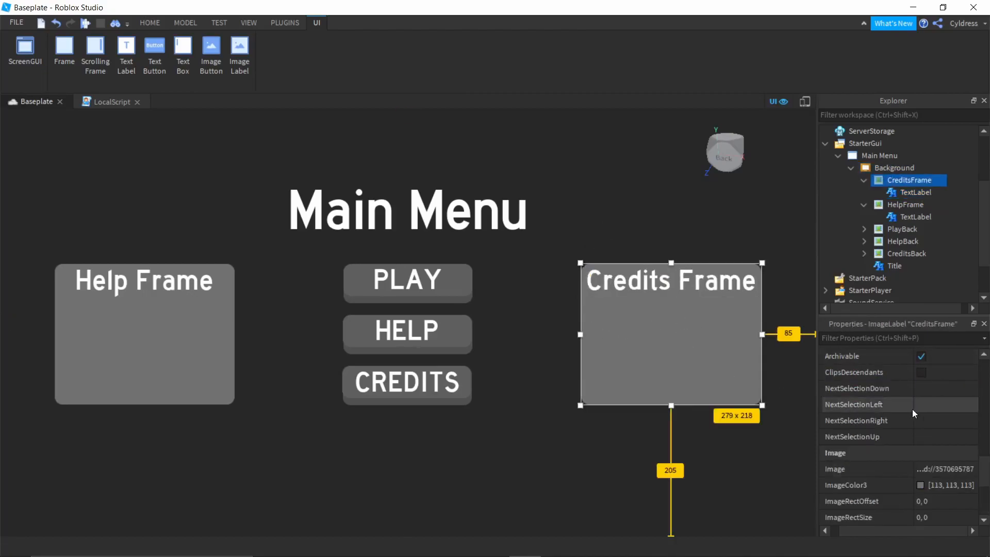
pyautogui.scroll(3, 916, 388)
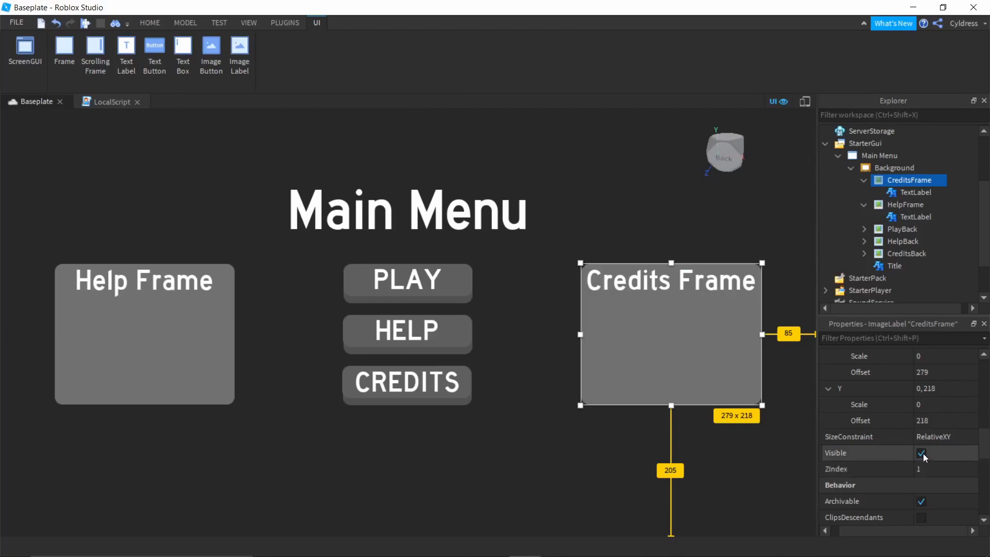
pyautogui.click(921, 453)
pyautogui.click(205, 369)
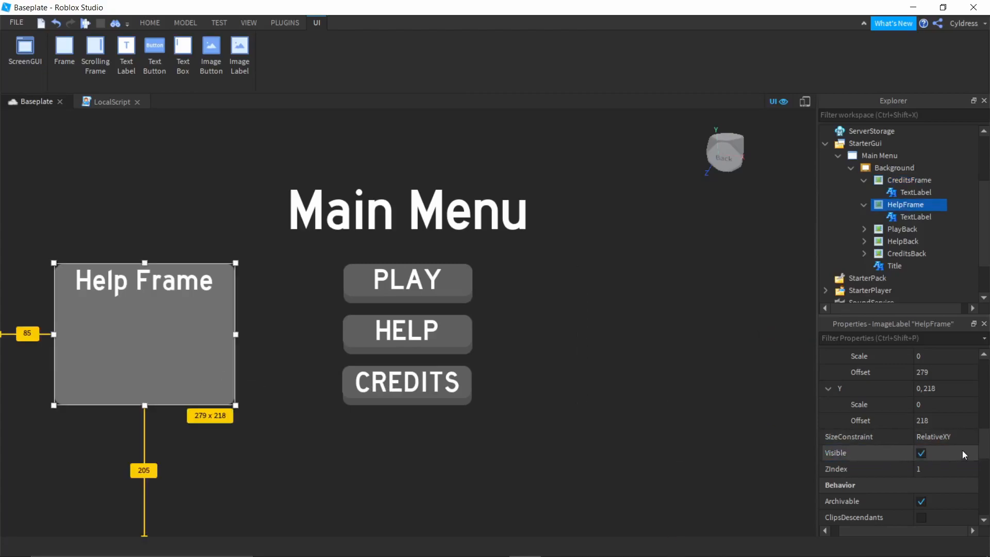
pyautogui.click(920, 453)
# Step: Collapse the HelpFrame and CreditsFrame branches, then select PlayBack and leave its branch collapsed
pyautogui.click(864, 204)
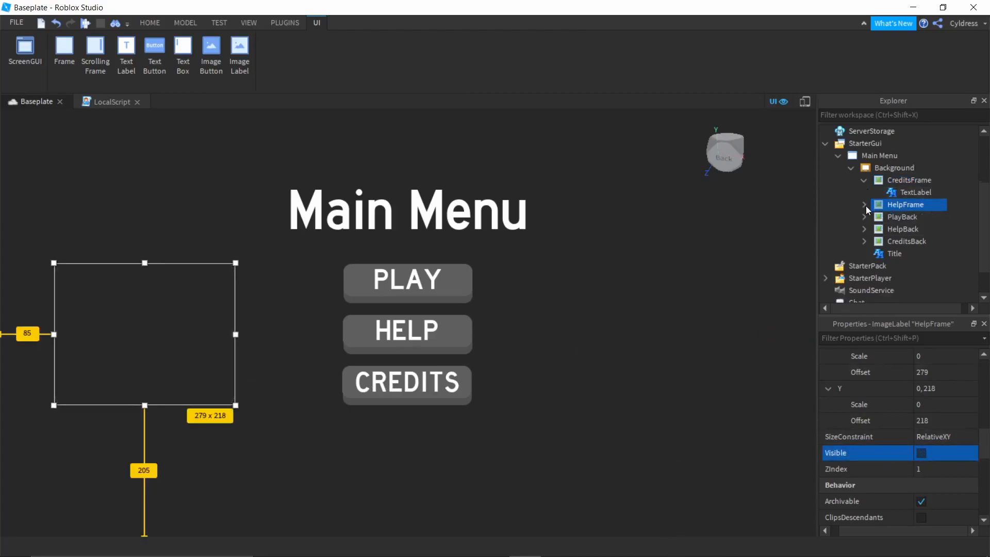
pyautogui.click(864, 180)
pyautogui.click(865, 205)
pyautogui.click(877, 206)
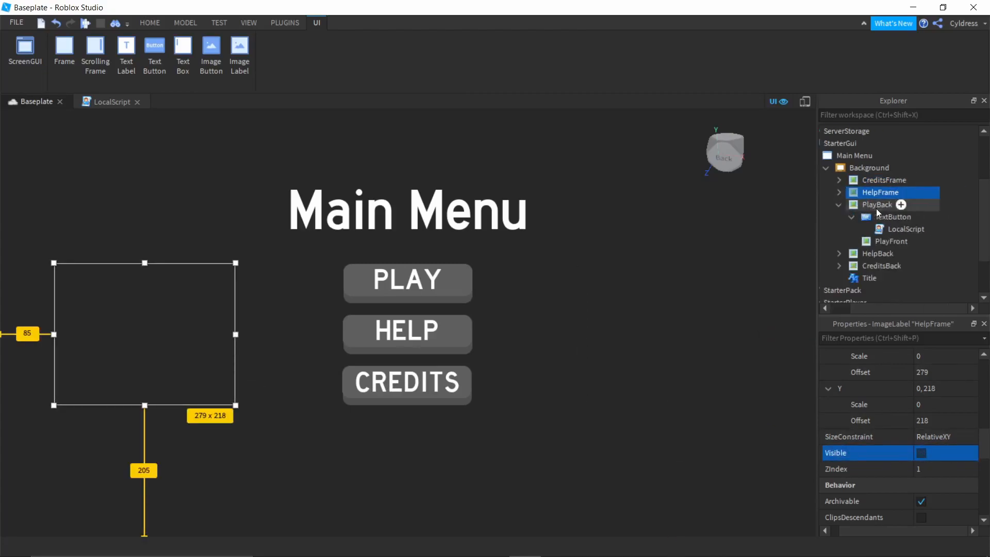
pyautogui.click(839, 205)
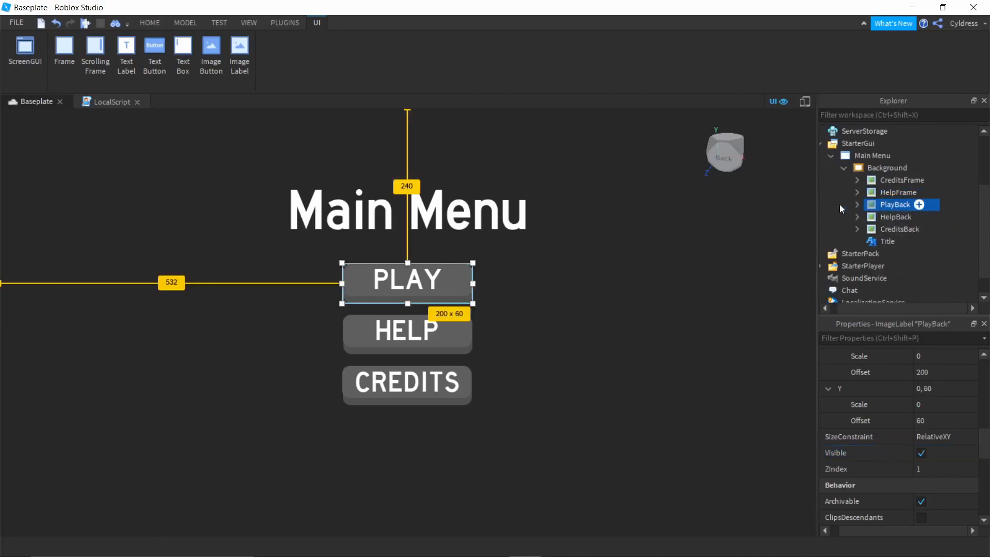
# Step: Add a LocalScript to the TextButton inside HelpBack and clear its default code
pyautogui.click(867, 217)
pyautogui.click(858, 217)
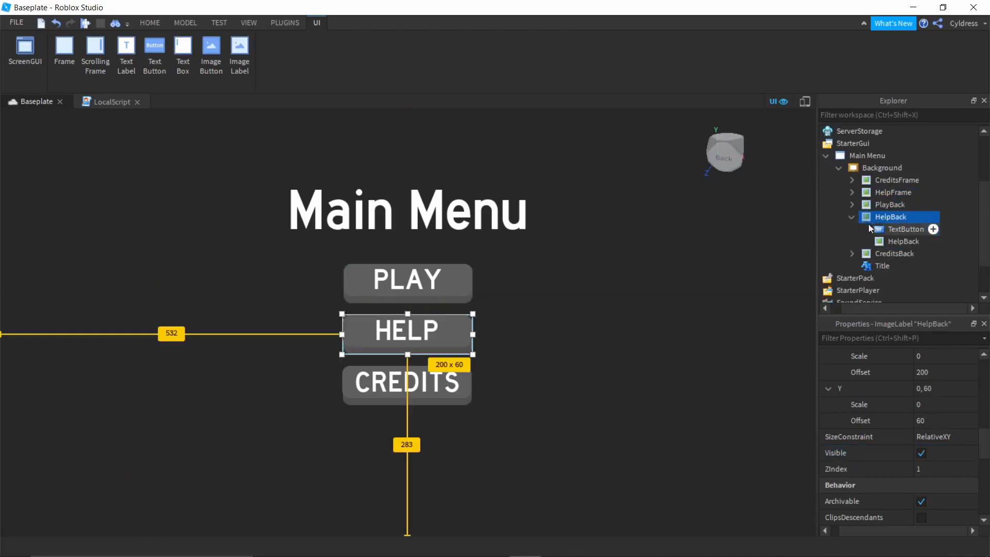
pyautogui.click(903, 228)
pyautogui.click(933, 228)
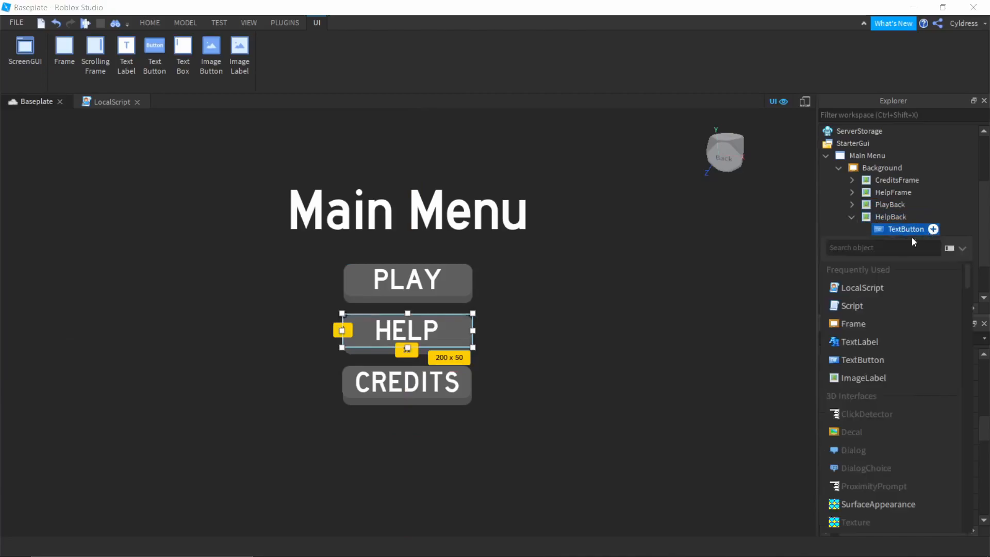
pyautogui.click(862, 287)
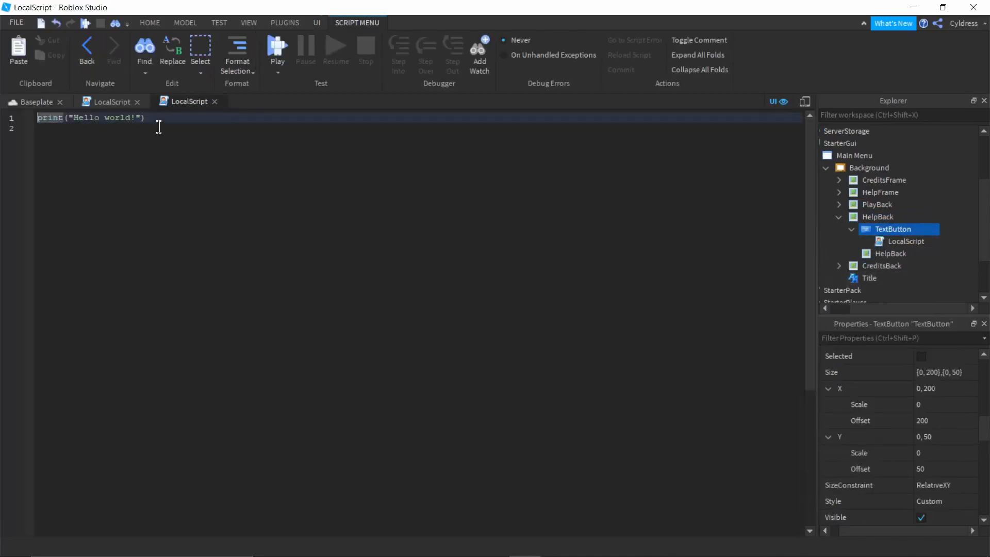
pyautogui.moveTo(159, 119); pyautogui.dragTo(87, 109)
pyautogui.press('BackSpace')
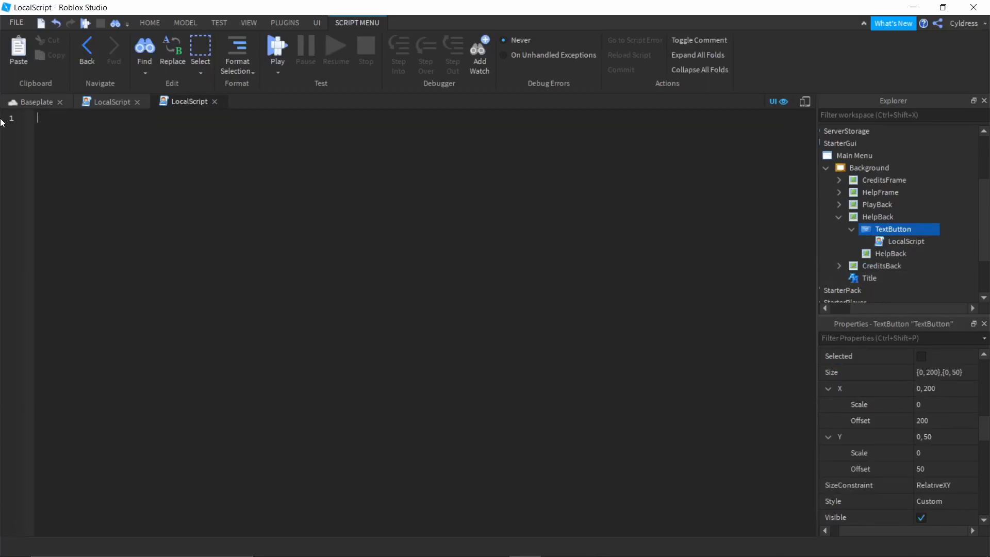
# Step: Declare the help frame variable in the script as local gui = script.Parent.Parent.Parent.HelpFrame
pyautogui.write('local')
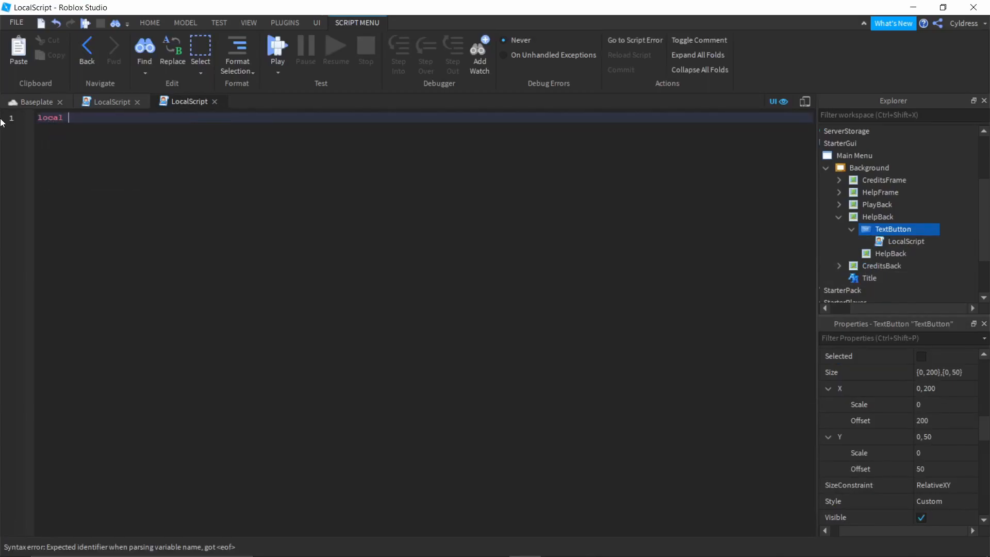
pyautogui.write(' gui = script.Parent.parent.Parent')
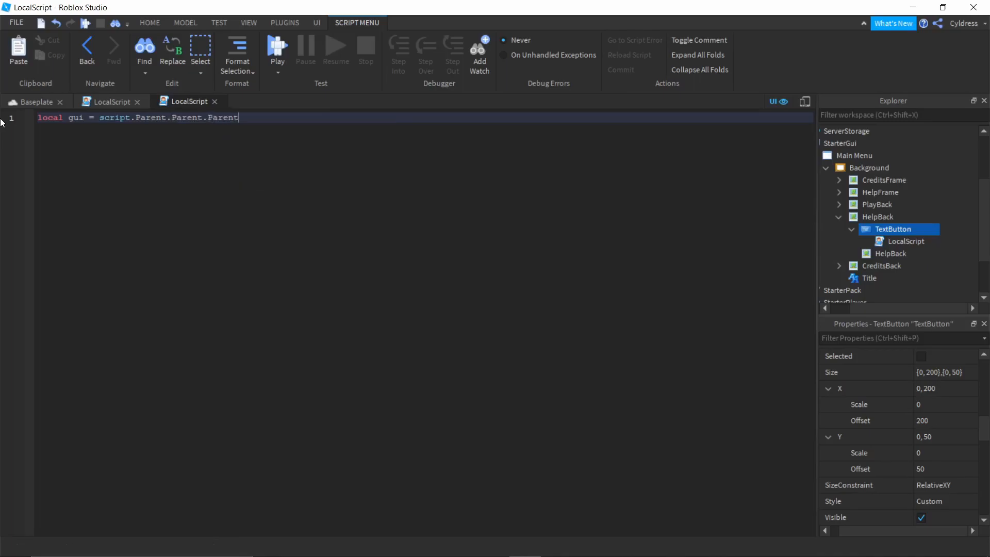
pyautogui.write('.help')
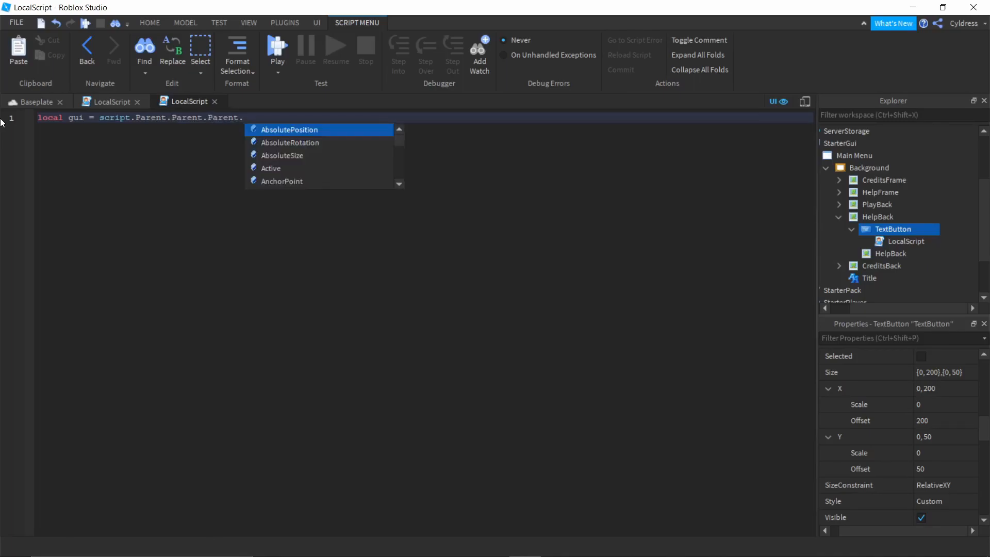
pyautogui.press('Down')
pyautogui.press('Tab')
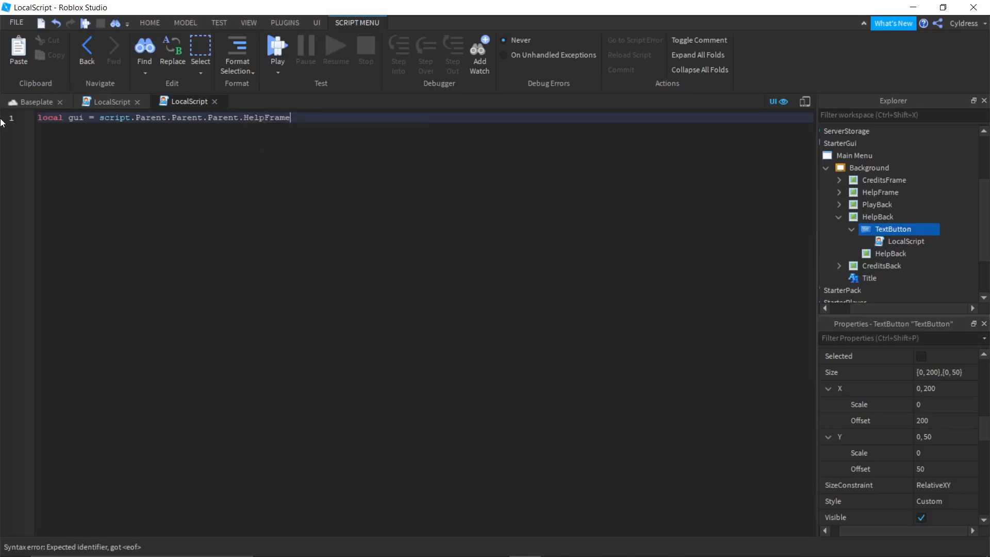
# Step: Below the variable, add the handler script.Parent.MouseButton1Click:Connect(function() with its closing end)
pyautogui.press('Return')
pyautogui.press('Return')
pyautogui.write('script.a')
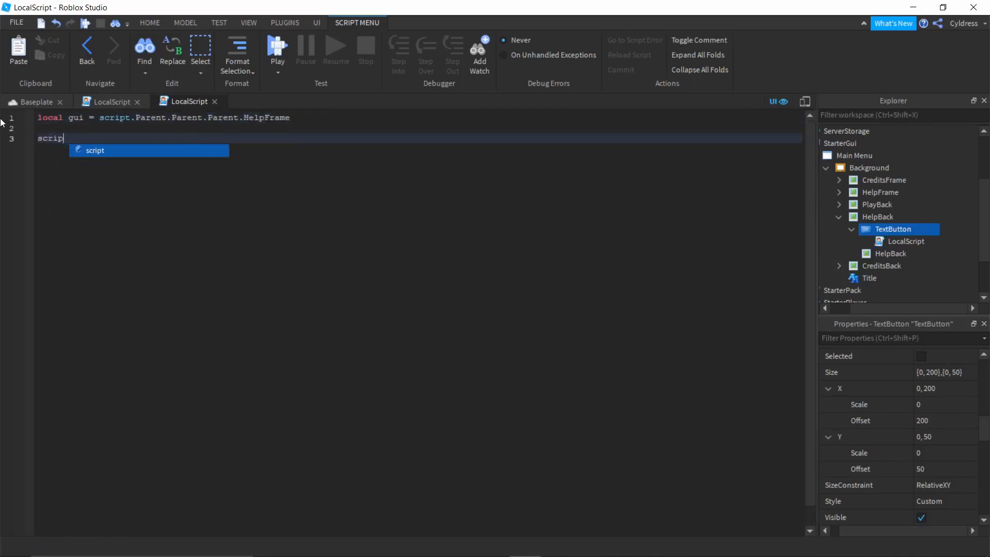
pyautogui.press('BackSpace')
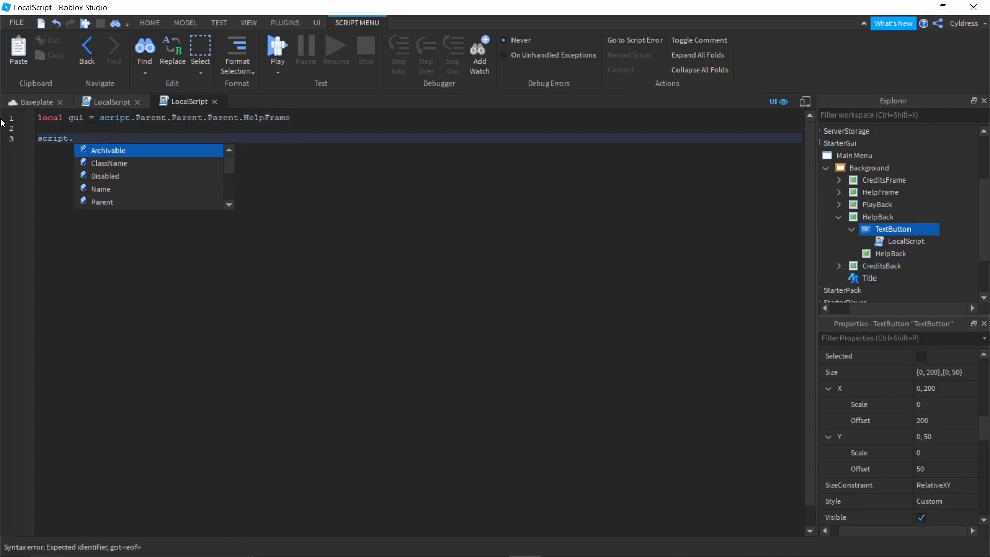
pyautogui.write('pa')
pyautogui.press('Tab')
pyautogui.write('.mou')
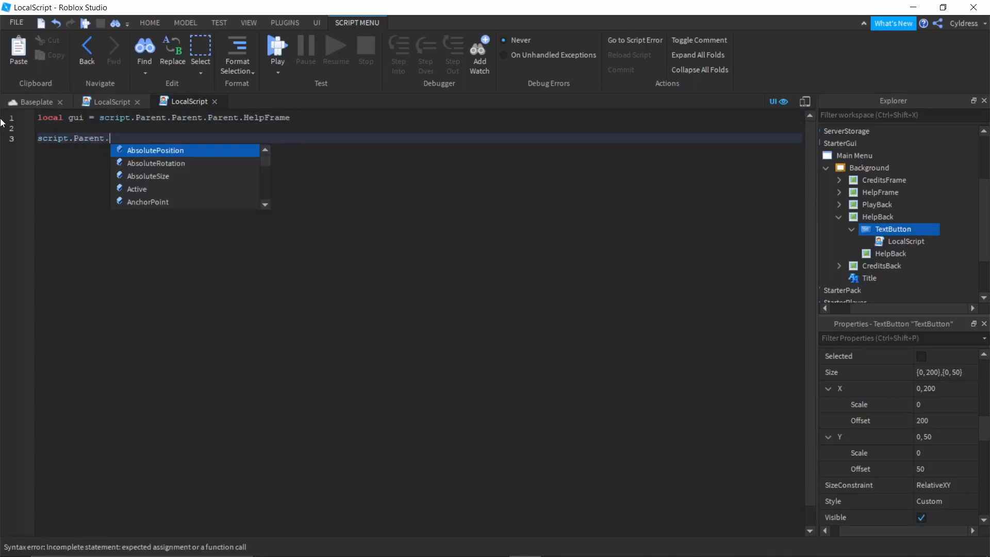
pyautogui.press('Tab')
pyautogui.write(':')
pyautogui.press('Tab')
pyautogui.write('(d')
pyautogui.press('BackSpace')
pyautogui.write('fun')
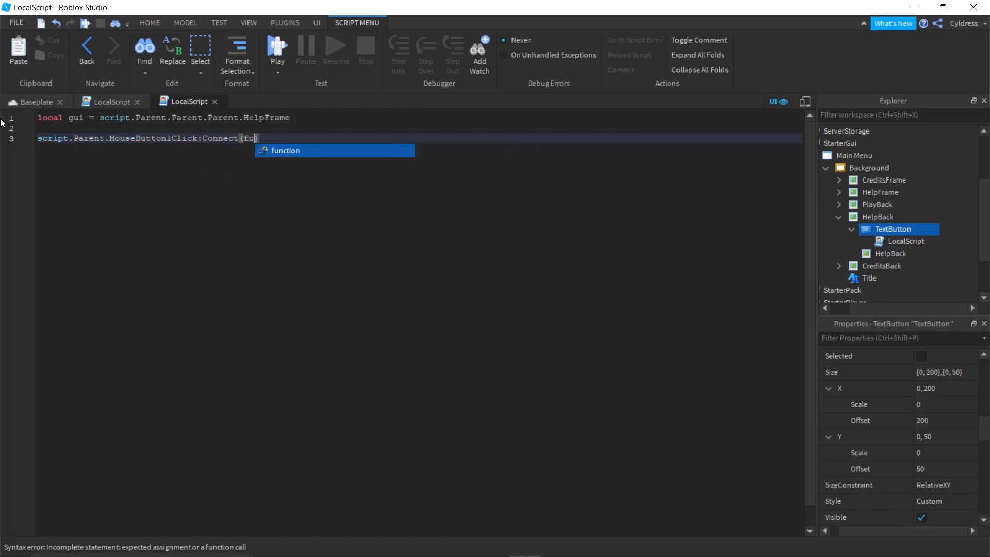
pyautogui.press('Tab')
pyautogui.press('Right')
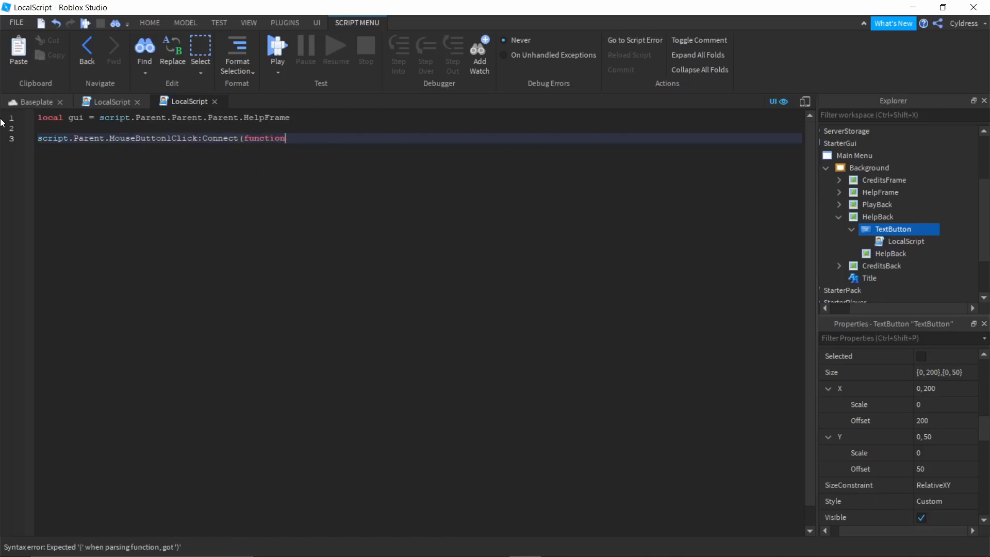
pyautogui.write('(')
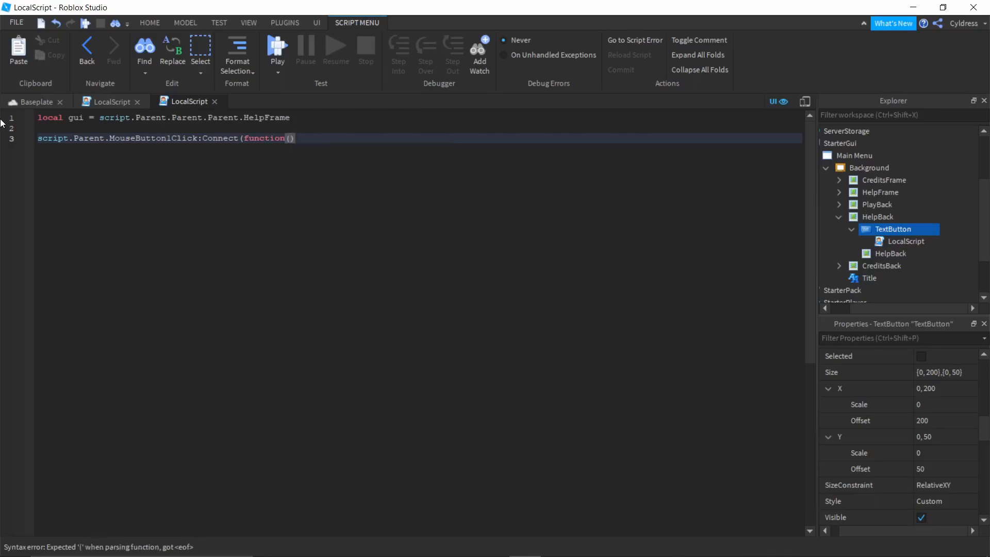
pyautogui.press('Return')
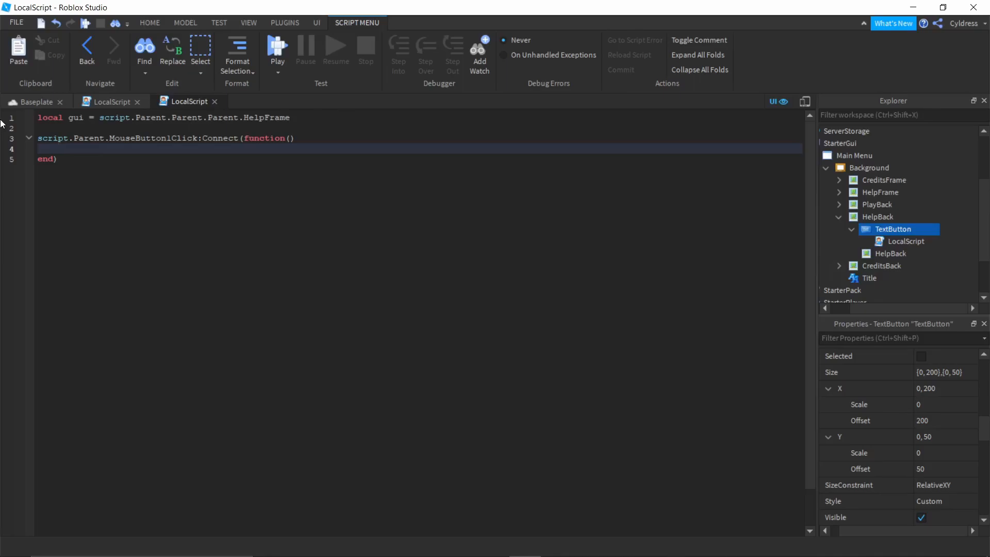
# Step: Inside the click handler, write gui.Visible = not gui.Visible to toggle the help frame
pyautogui.write('gui .Visible')
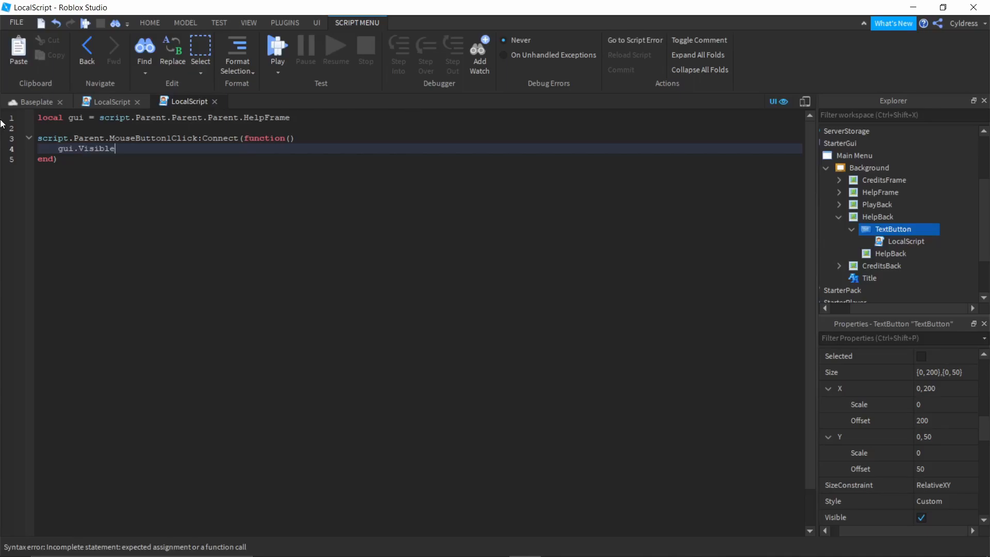
pyautogui.write('n')
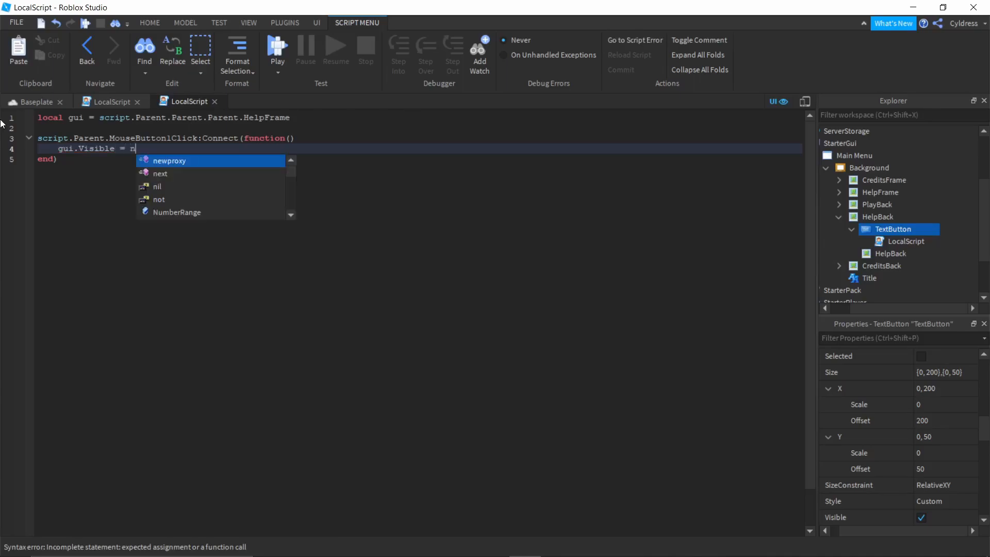
pyautogui.write('ot gui')
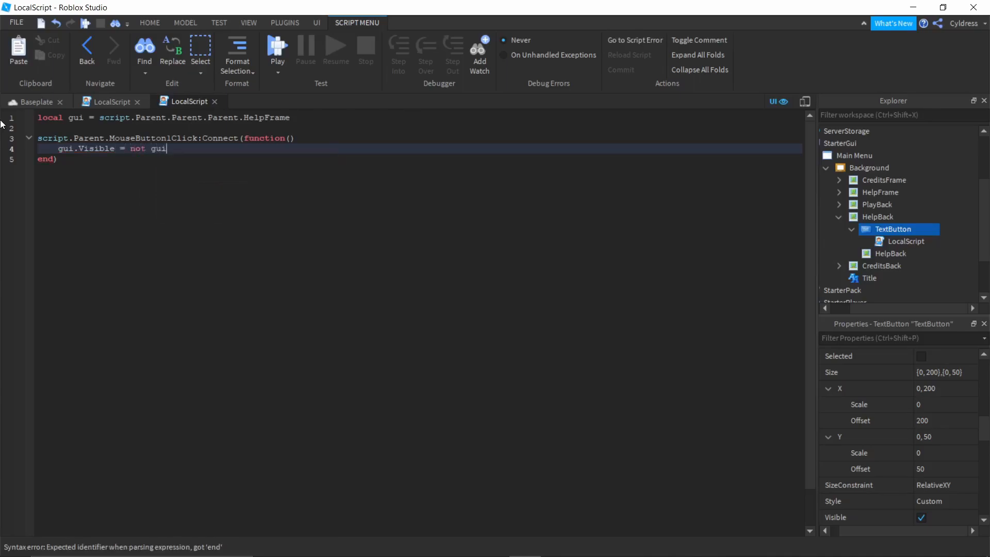
pyautogui.write('.V')
pyautogui.press('Tab')
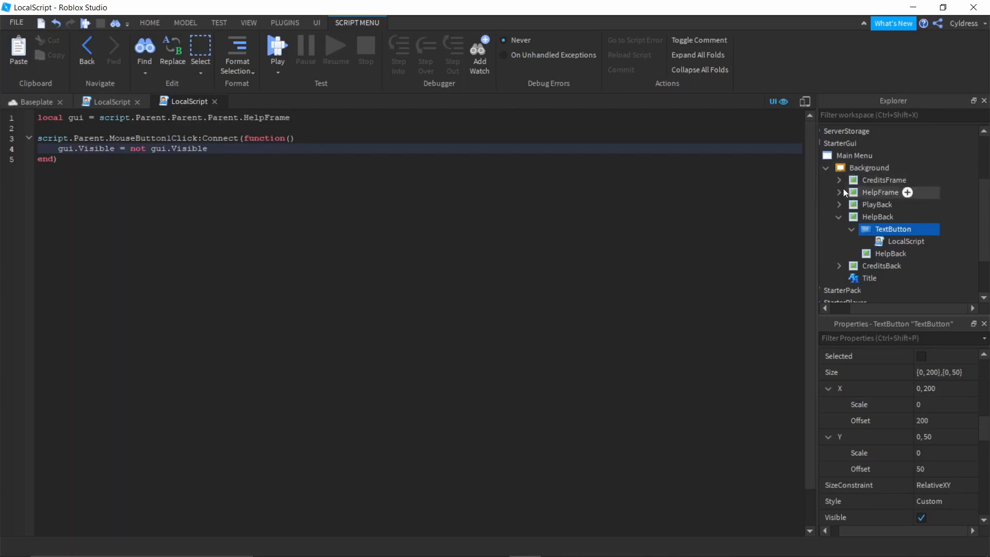
# Step: Playtest the game and use the HELP button repeatedly to check that it toggles the Help Frame
pyautogui.click(283, 48)
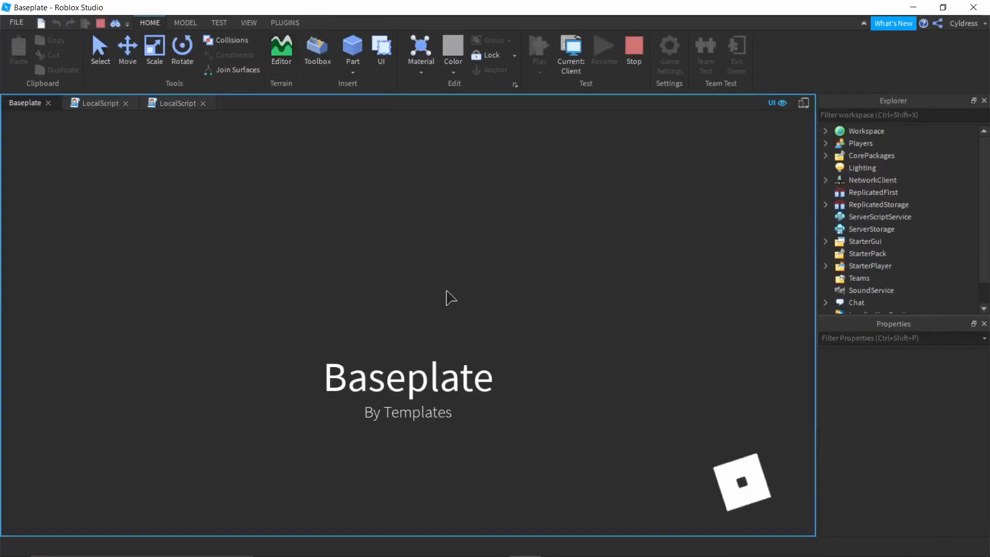
pyautogui.click(417, 342)
pyautogui.click(417, 342)
pyautogui.click(417, 342)
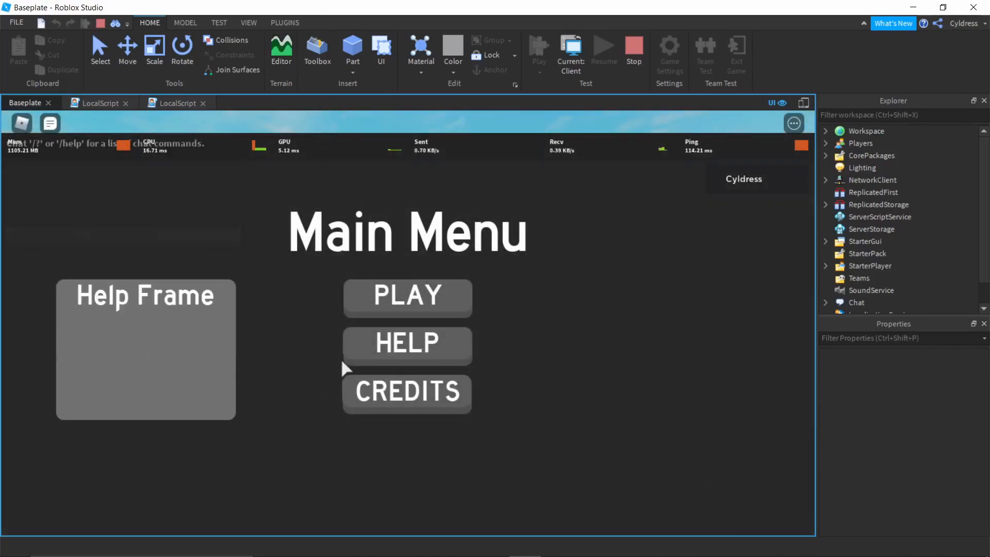
pyautogui.click(394, 350)
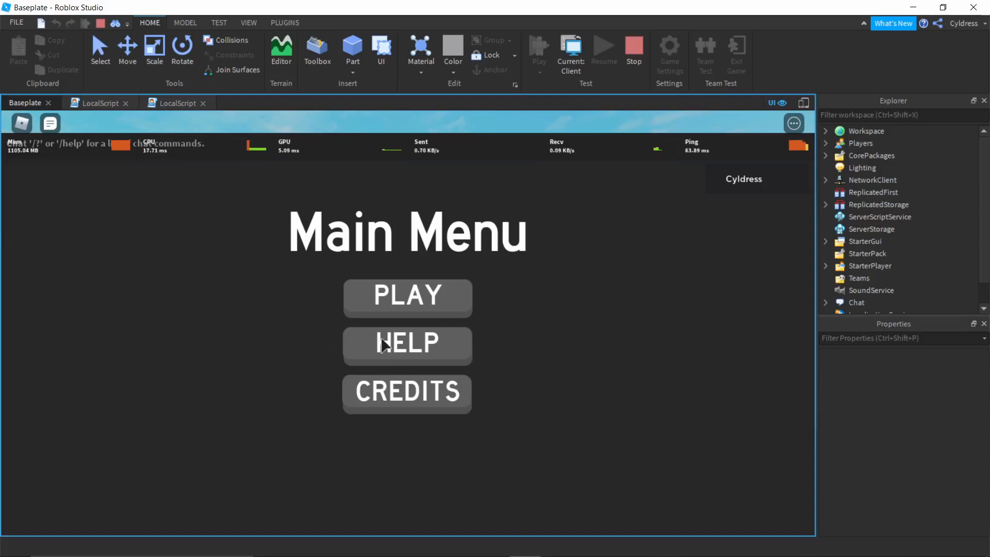
pyautogui.click(431, 345)
pyautogui.click(426, 343)
pyautogui.click(425, 342)
pyautogui.click(426, 343)
pyautogui.click(425, 343)
pyautogui.click(425, 343)
pyautogui.click(426, 345)
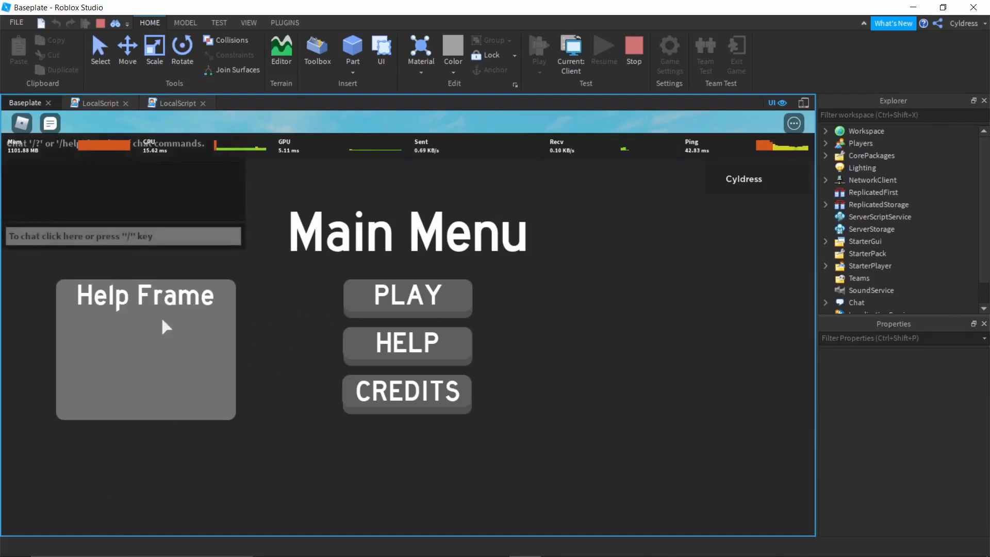
pyautogui.click(420, 343)
pyautogui.click(419, 344)
pyautogui.click(419, 344)
pyautogui.click(419, 344)
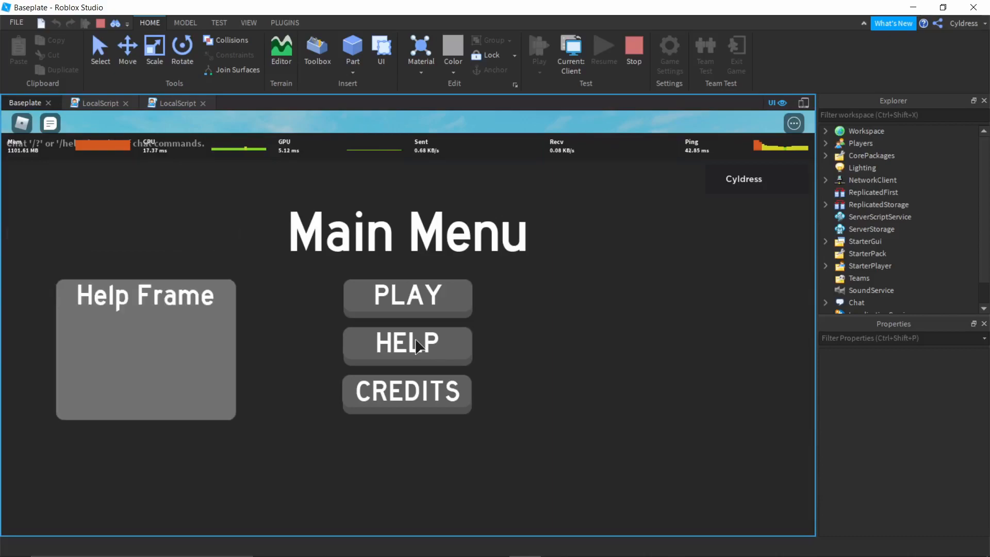
pyautogui.click(418, 345)
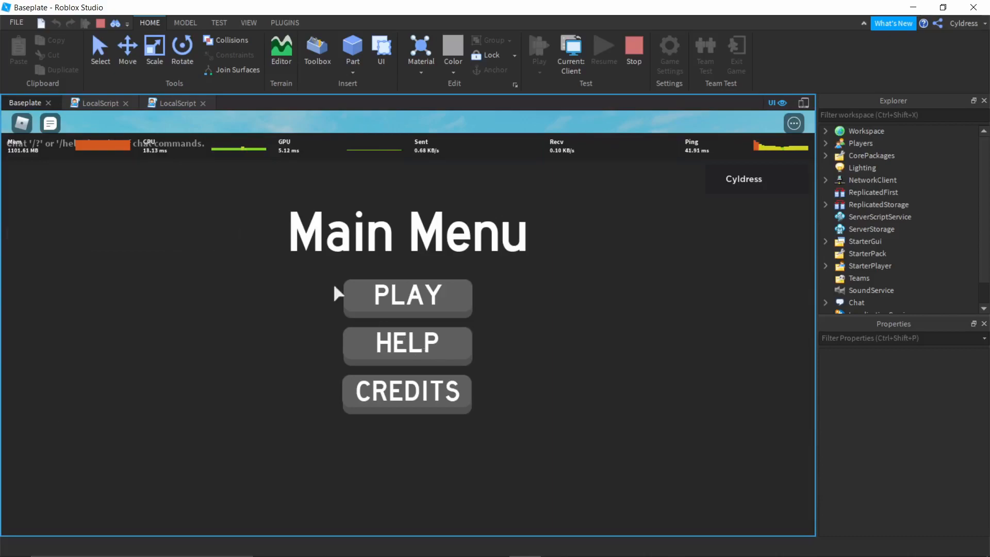
# Step: Stop the playtest and close both open LocalScript editors
pyautogui.click(100, 24)
pyautogui.click(138, 103)
pyautogui.click(138, 102)
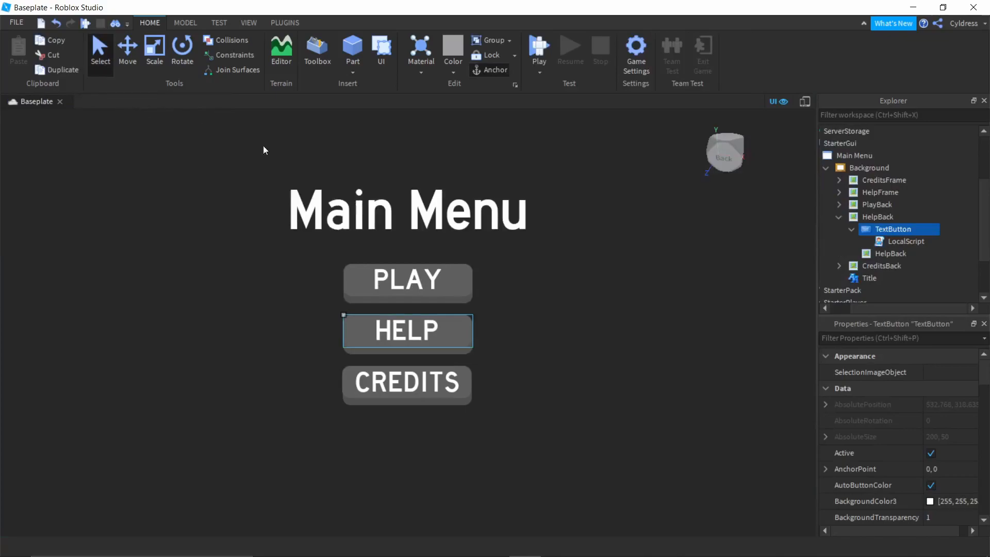
# Step: Add a LocalScript to the TextButton inside CreditsBack and clear its default code
pyautogui.click(839, 217)
pyautogui.click(883, 230)
pyautogui.click(857, 229)
pyautogui.click(879, 241)
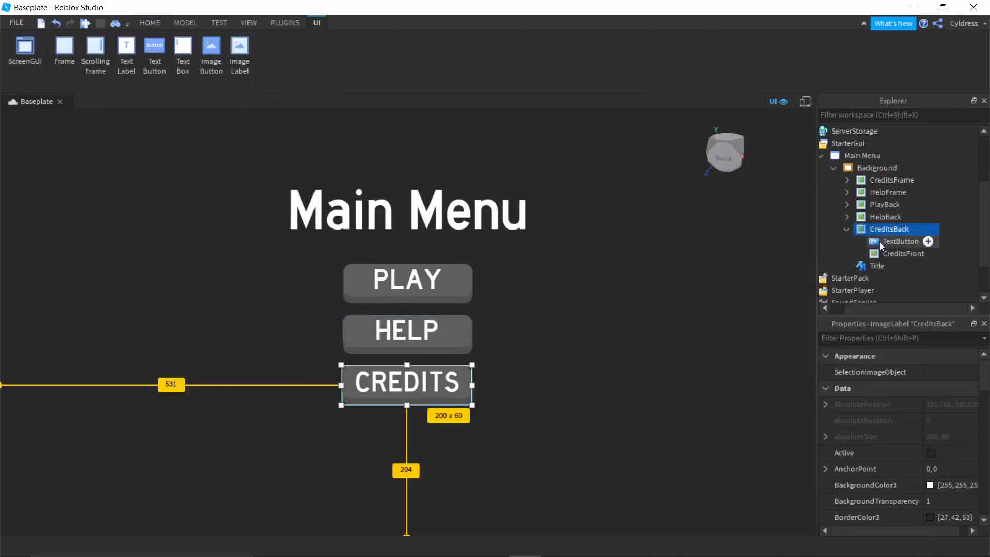
pyautogui.click(927, 241)
pyautogui.write('local')
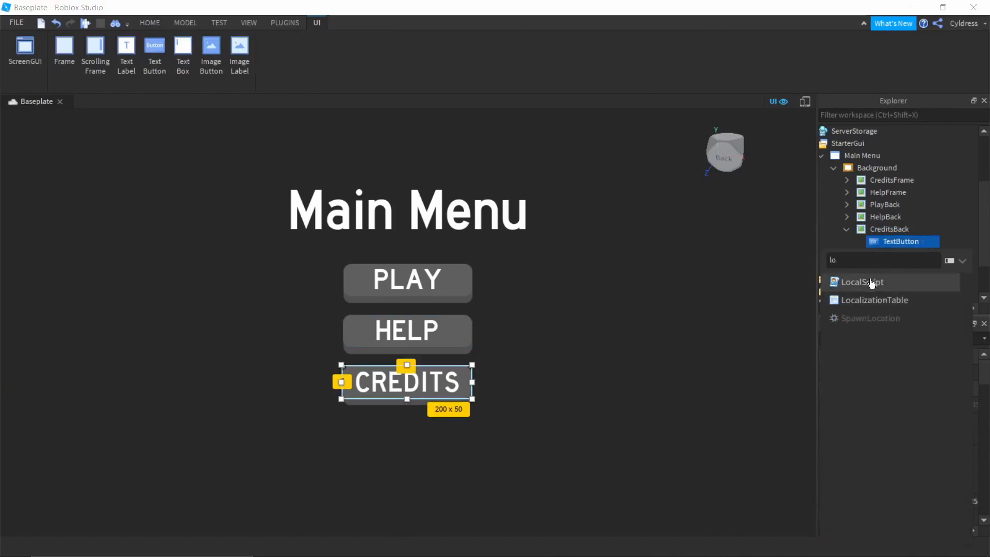
pyautogui.click(872, 283)
pyautogui.moveTo(47, 128)
pyautogui.mouseDown()
pyautogui.moveTo(129, 118)
pyautogui.moveTo(38, 118)
pyautogui.mouseUp()
pyautogui.press('BackSpace')
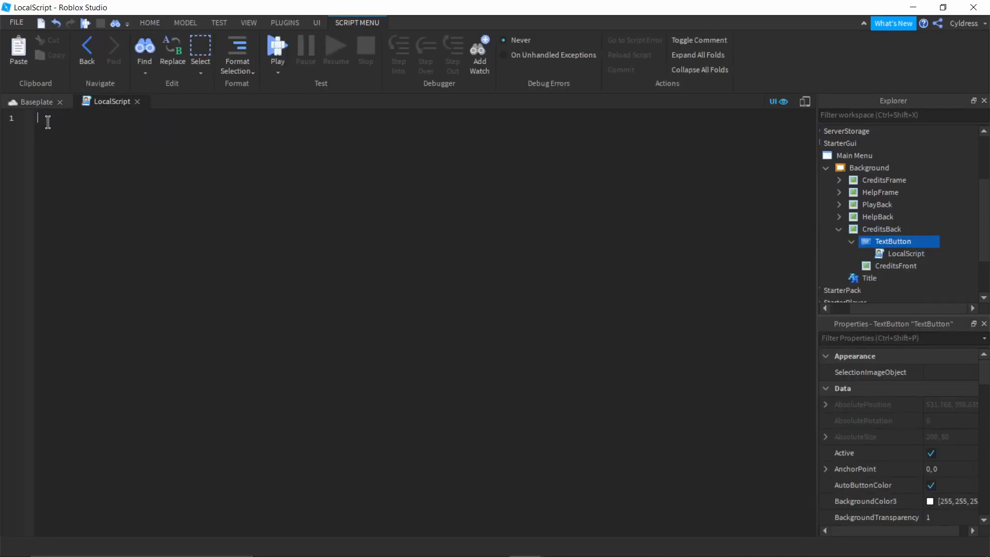
# Step: Declare the credits frame variable in the new script as local gui = script.Parent.Parent.Parent.CreditsFrame
pyautogui.write('local ')
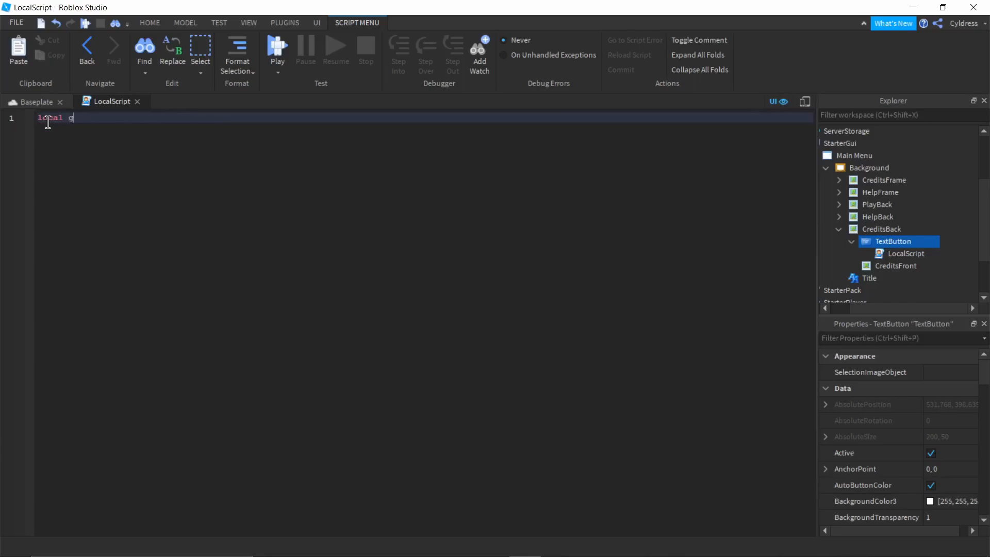
pyautogui.write('gui = sc')
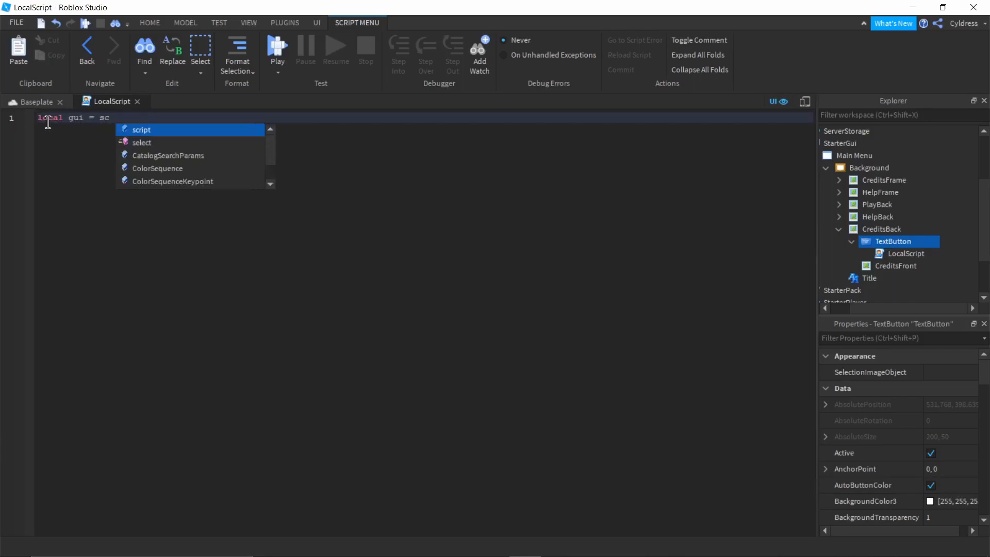
pyautogui.write('ript.Parent.Parent.par')
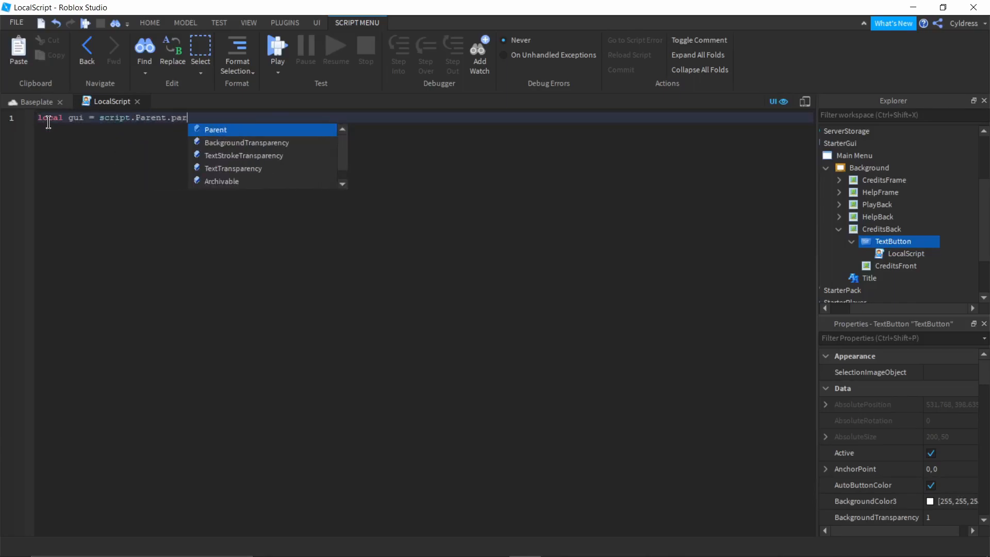
pyautogui.press('Tab')
pyautogui.write('.Parent')
pyautogui.press('Tab')
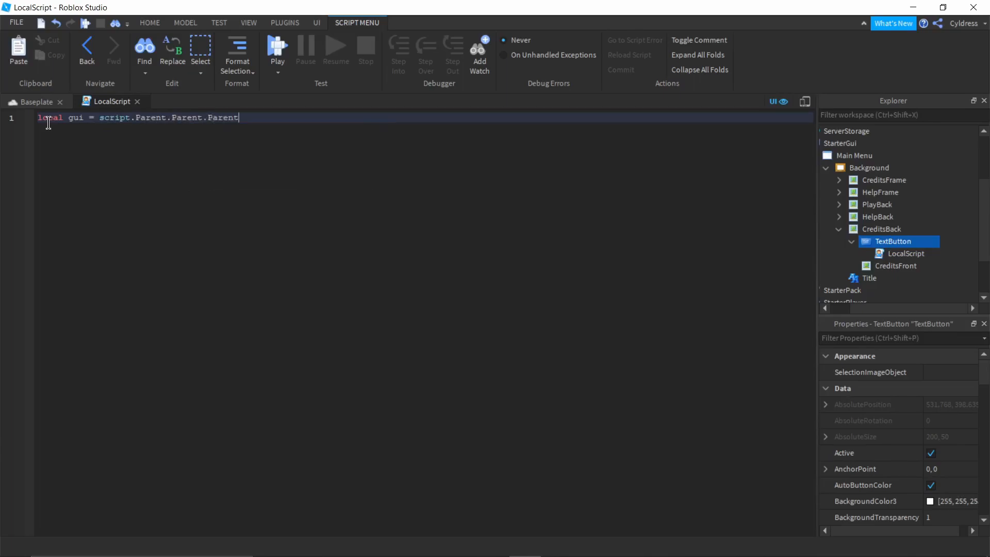
pyautogui.write('.cred')
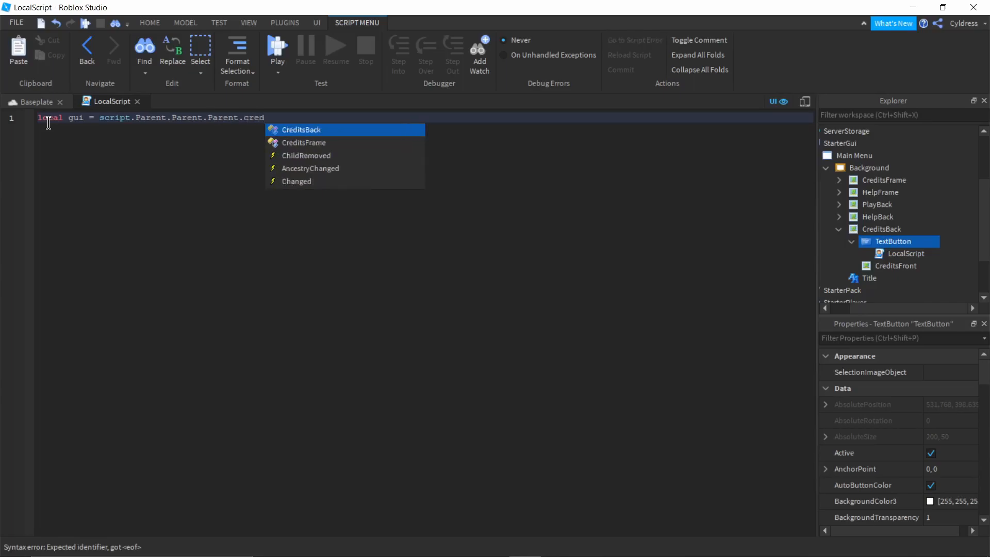
pyautogui.press('Down')
pyautogui.press('Tab')
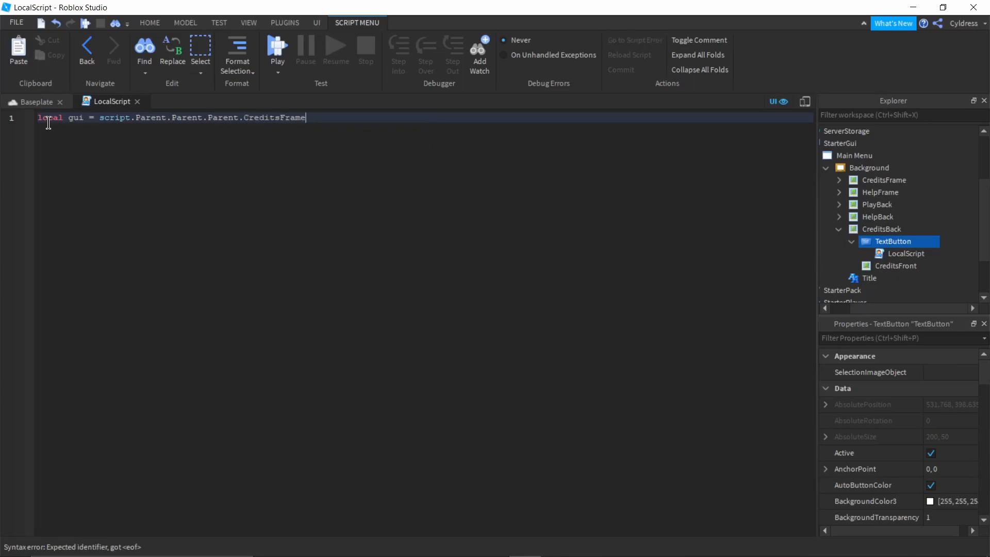
# Step: Try a second declaration in the credits script that uses an absolute path: local gui = game.StarterGui["Main Menu"]
pyautogui.press('Return')
pyautogui.write('local gui')
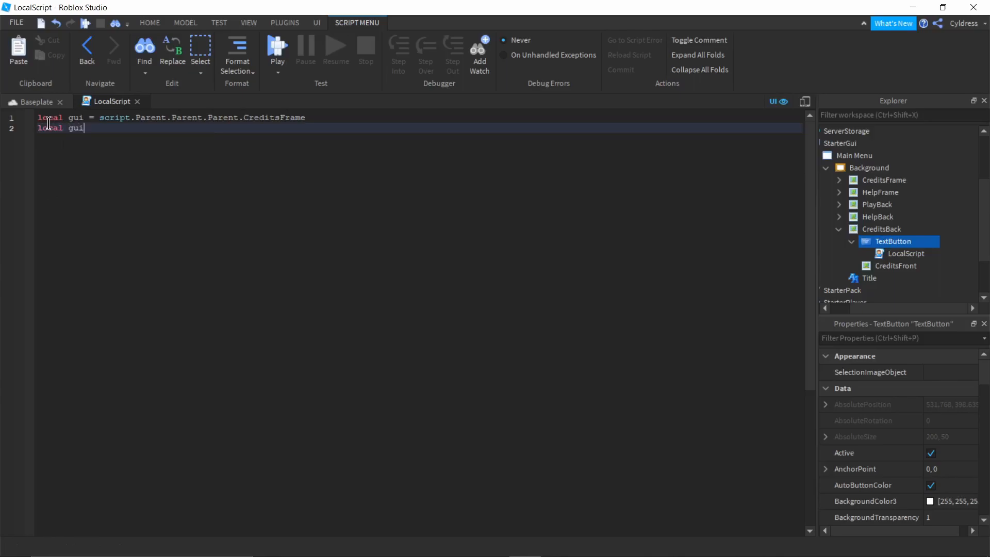
pyautogui.write(' = game')
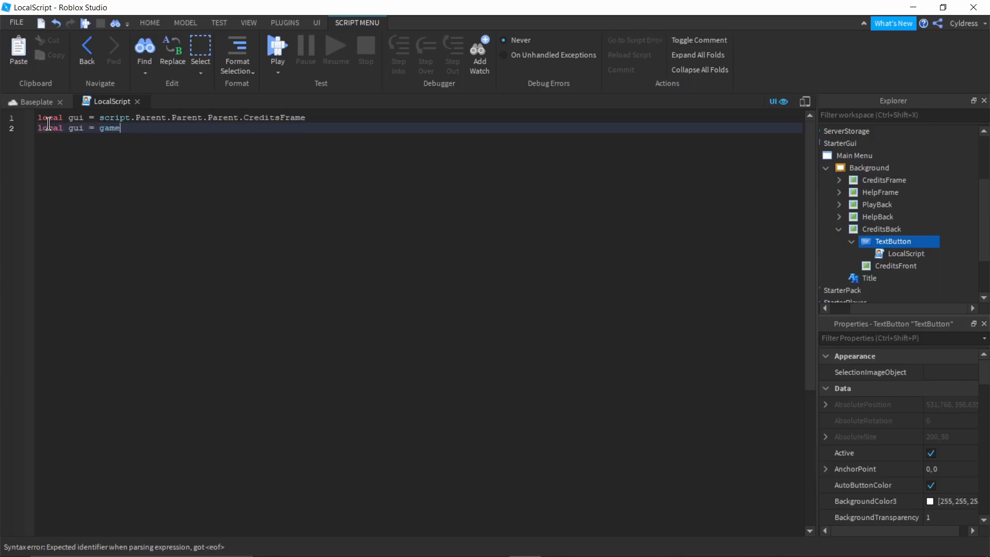
pyautogui.write('.')
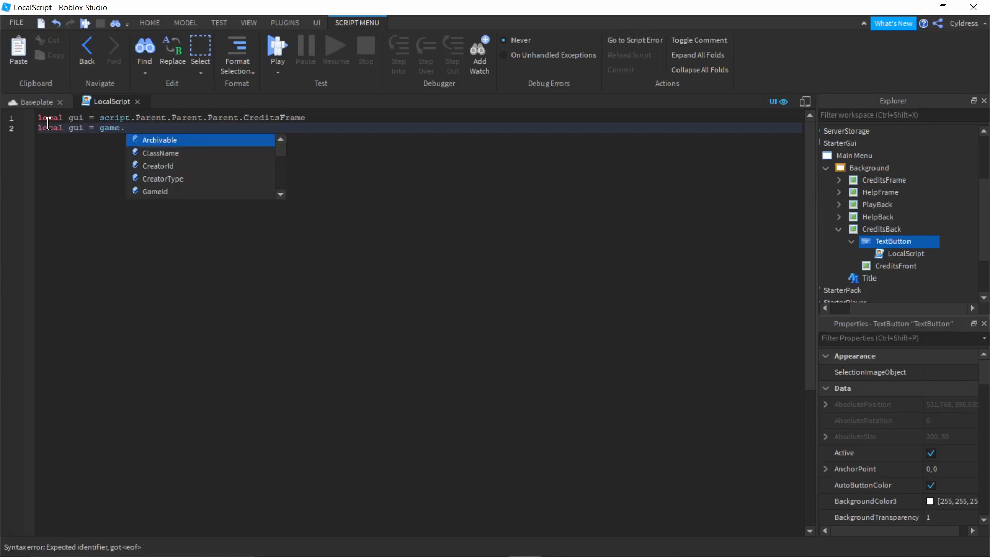
pyautogui.write('str')
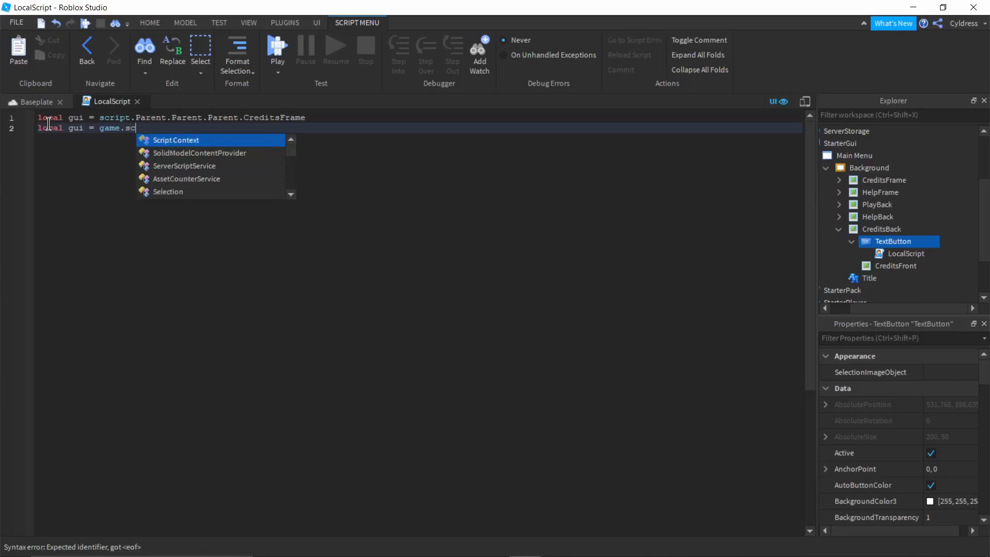
pyautogui.press('Return')
pyautogui.write('.ma')
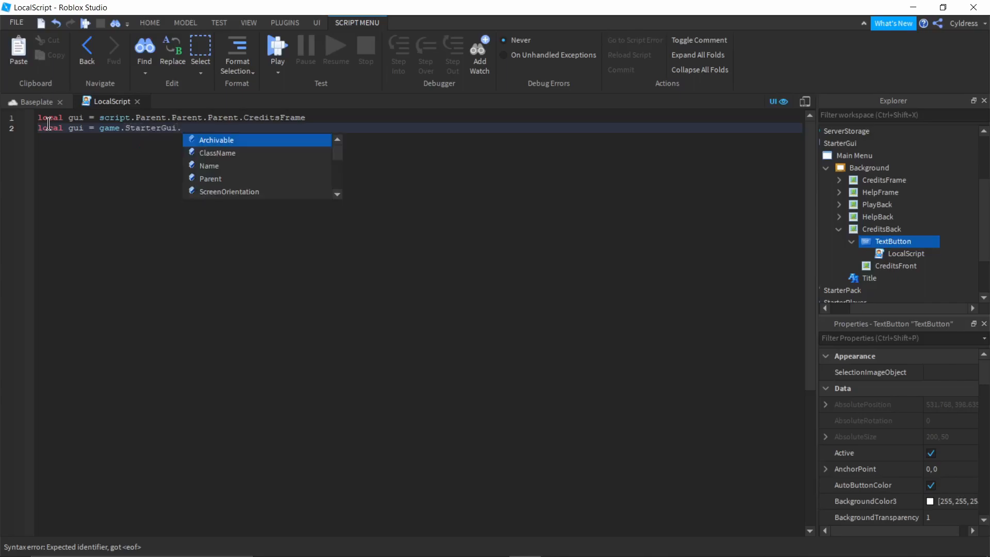
pyautogui.press('Return')
pyautogui.press('BackSpace')
pyautogui.press('BackSpace')
pyautogui.press('BackSpace')
pyautogui.press('BackSpace')
pyautogui.press('BackSpace')
pyautogui.press('BackSpace')
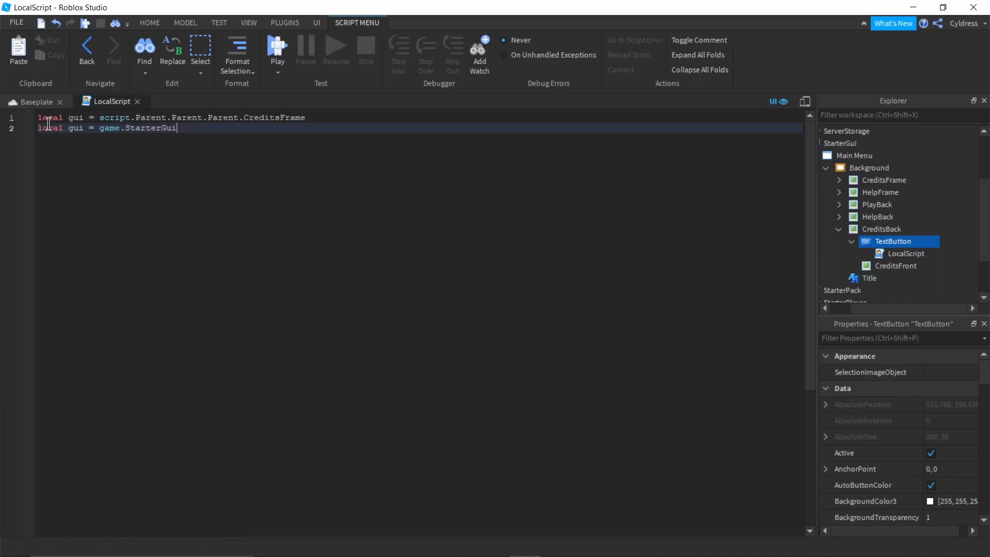
pyautogui.write('.men')
pyautogui.press('Return')
pyautogui.press('BackSpace')
pyautogui.press('BackSpace')
pyautogui.press('Tab')
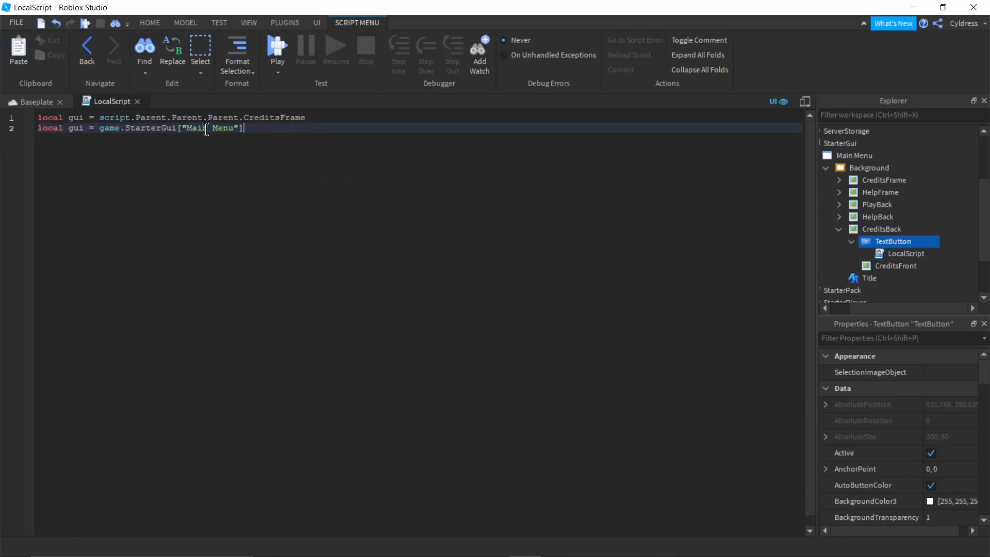
# Step: Review the LocalScript inside the HelpBack TextButton for reference and return to the credits script
pyautogui.click(838, 217)
pyautogui.doubleClick(876, 241)
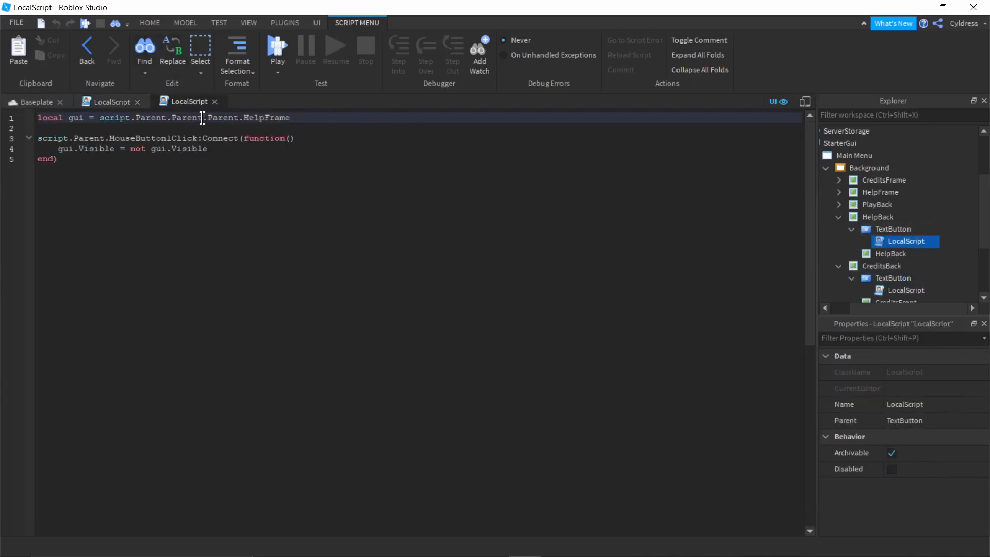
pyautogui.click(109, 101)
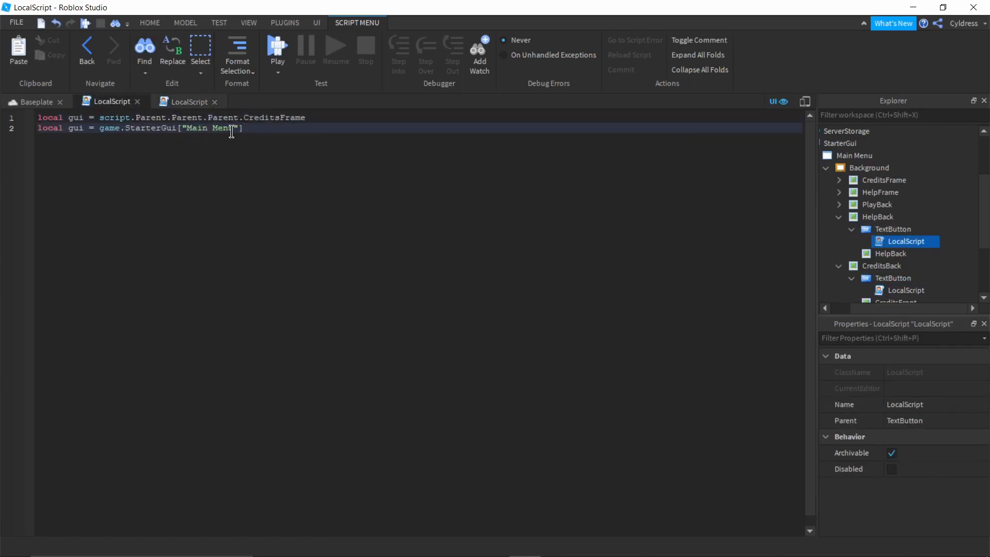
# Step: Delete the second line with the StarterGui path from the credits script, keeping only the CreditsFrame declaration
pyautogui.moveTo(252, 129); pyautogui.dragTo(21, 128)
pyautogui.click(198, 151)
pyautogui.moveTo(256, 128); pyautogui.dragTo(45, 120)
pyautogui.click(44, 121)
pyautogui.moveTo(249, 129); pyautogui.dragTo(12, 126)
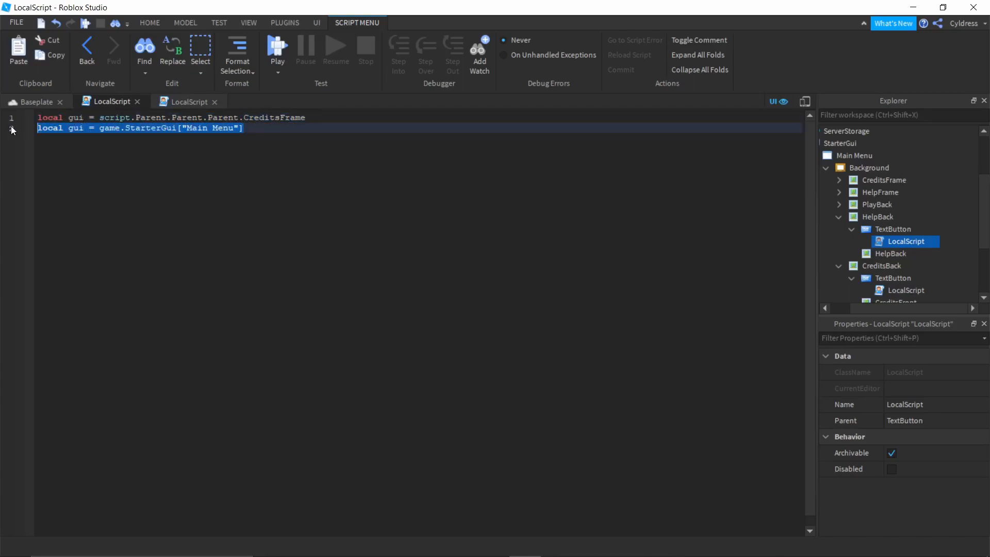
pyautogui.press('BackSpace')
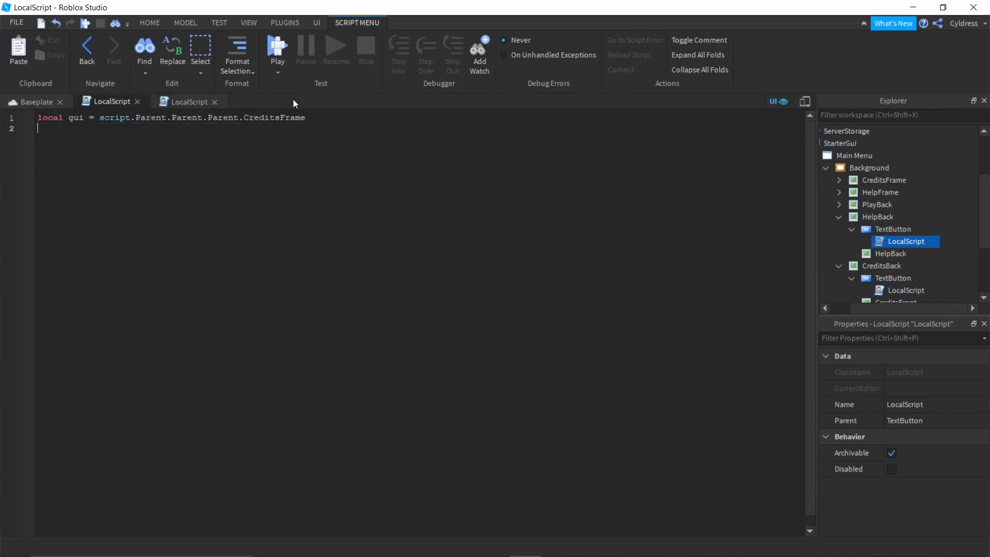
pyautogui.click(322, 117)
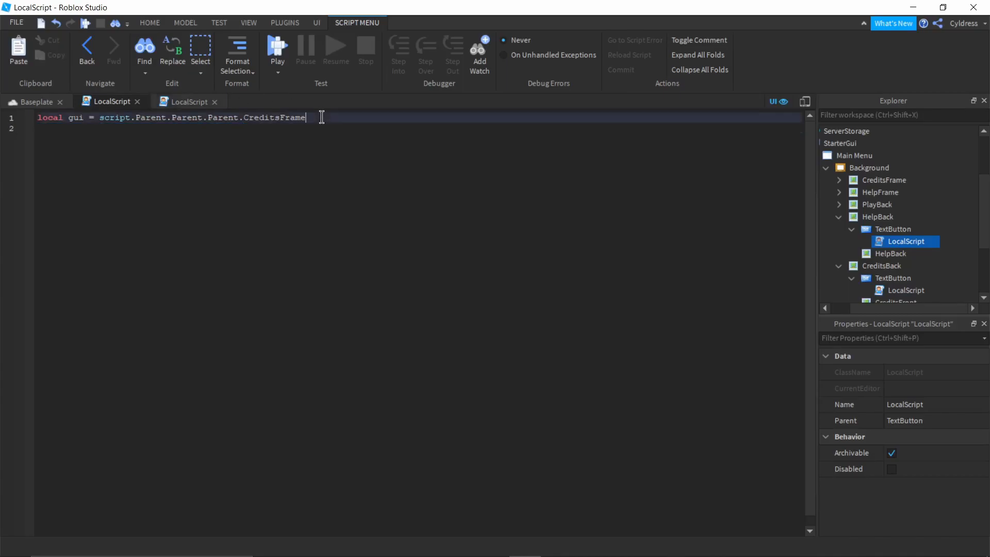
# Step: Rename the Main Menu ScreenGui under StarterGui to MainMenu
pyautogui.click(859, 155)
pyautogui.click(855, 155)
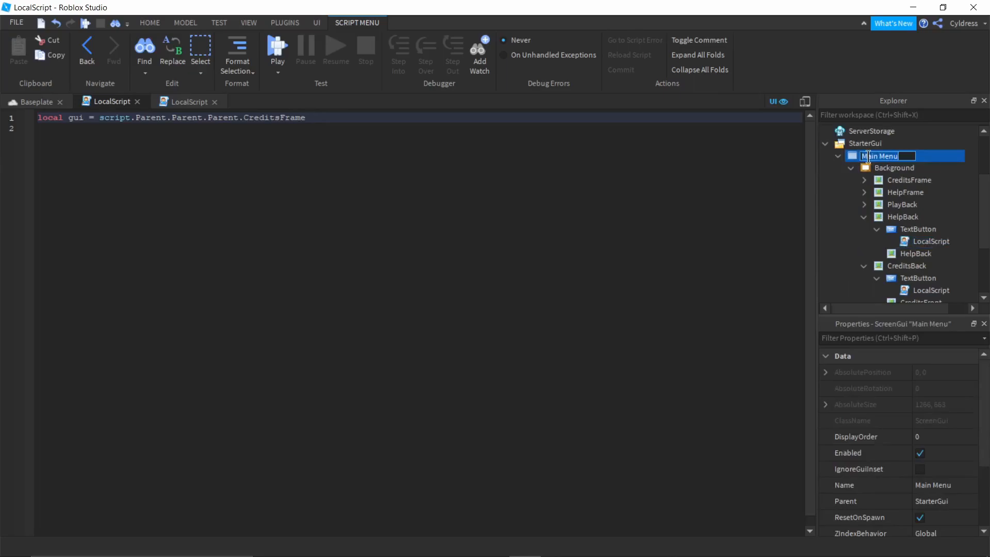
pyautogui.click(880, 157)
pyautogui.press('BackSpace')
pyautogui.press('Return')
# Step: Write local gui = game.StarterGui.MainMenu.Background.HelpFrame as an example second line in the credits script and remove it again
pyautogui.click(252, 143)
pyautogui.write('local gui')
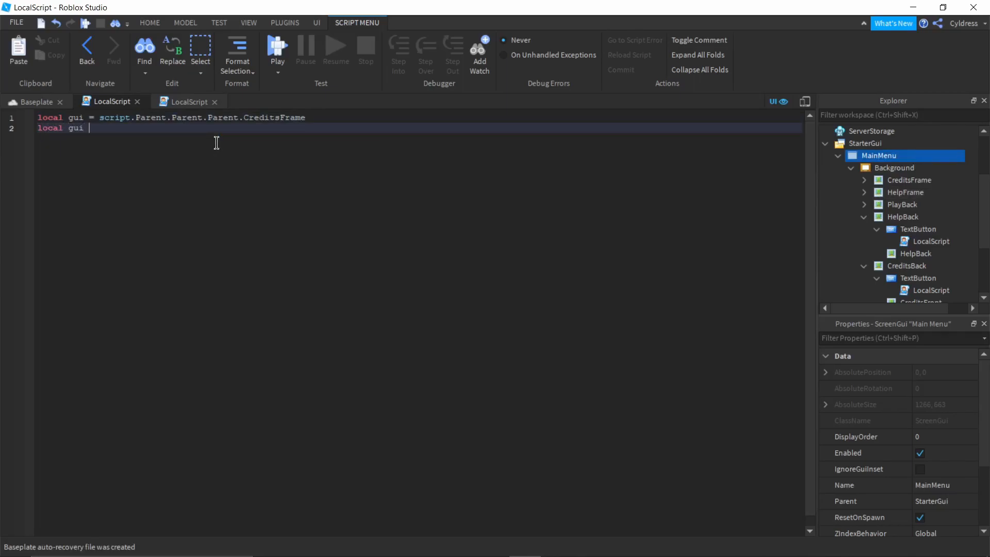
pyautogui.write(' = game.s')
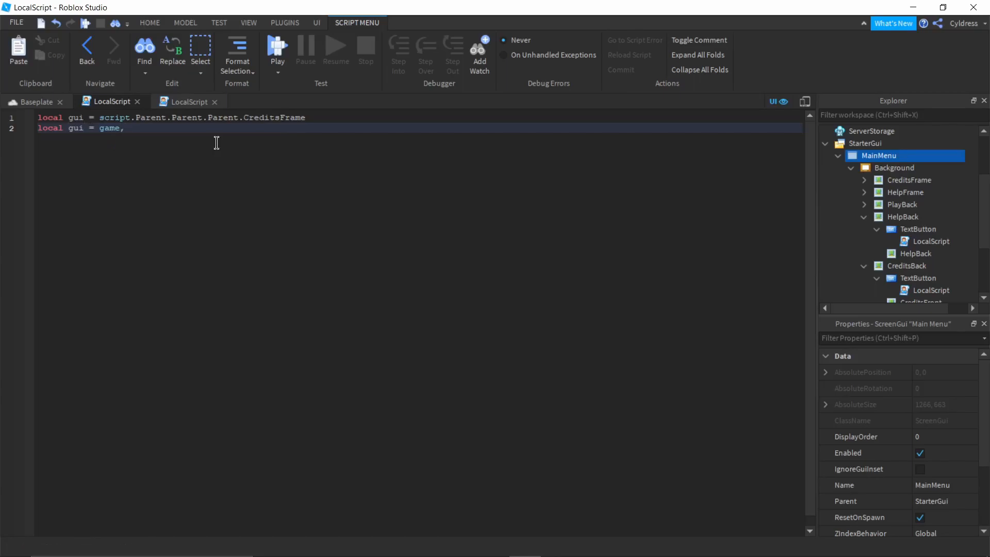
pyautogui.click(217, 143)
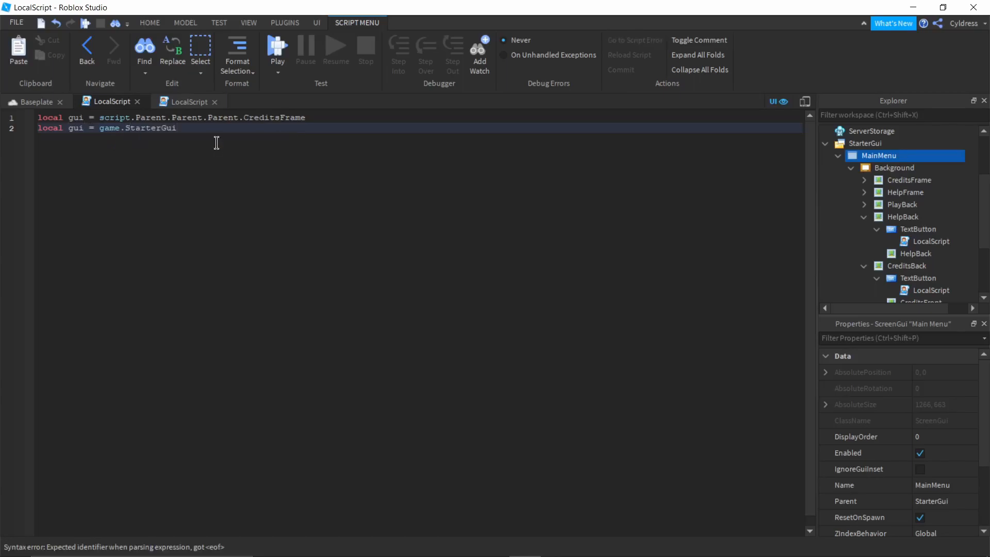
pyautogui.write('.')
pyautogui.press('Escape')
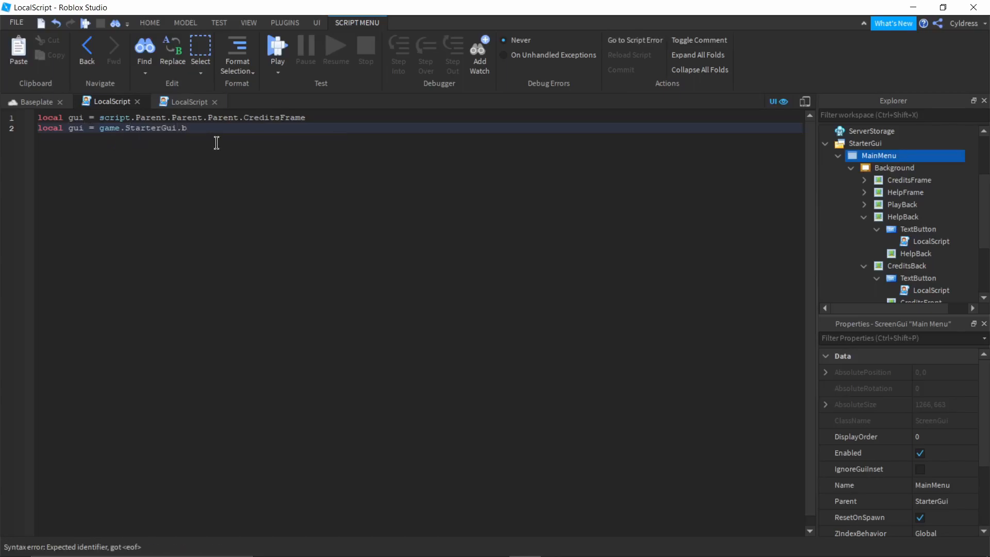
pyautogui.write('MainMenu.Background')
pyautogui.write('.he')
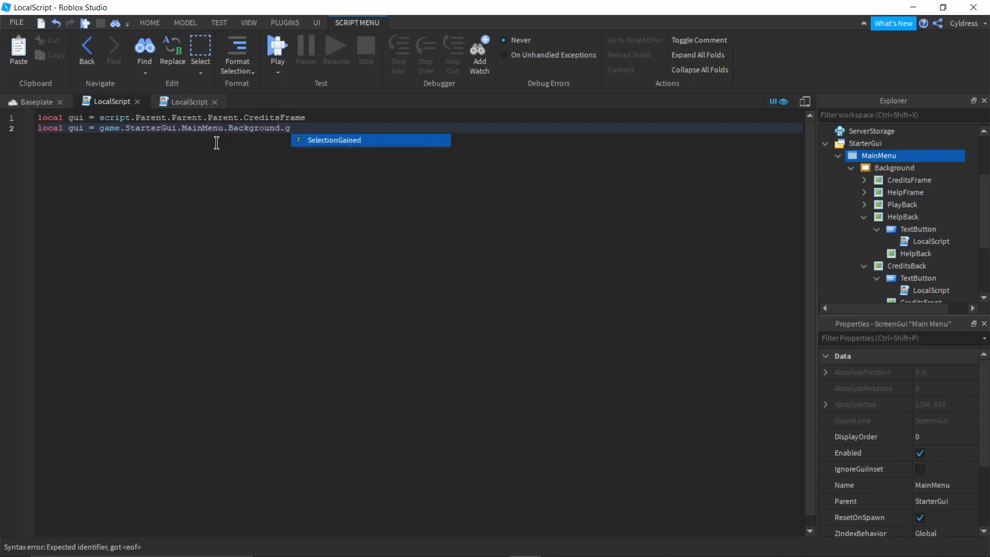
pyautogui.press('Down')
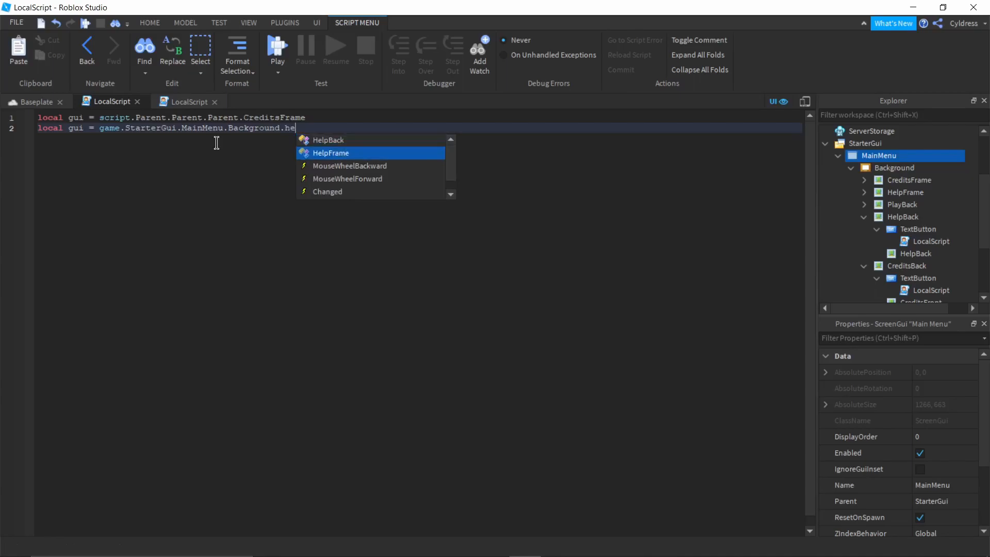
pyautogui.press('Return')
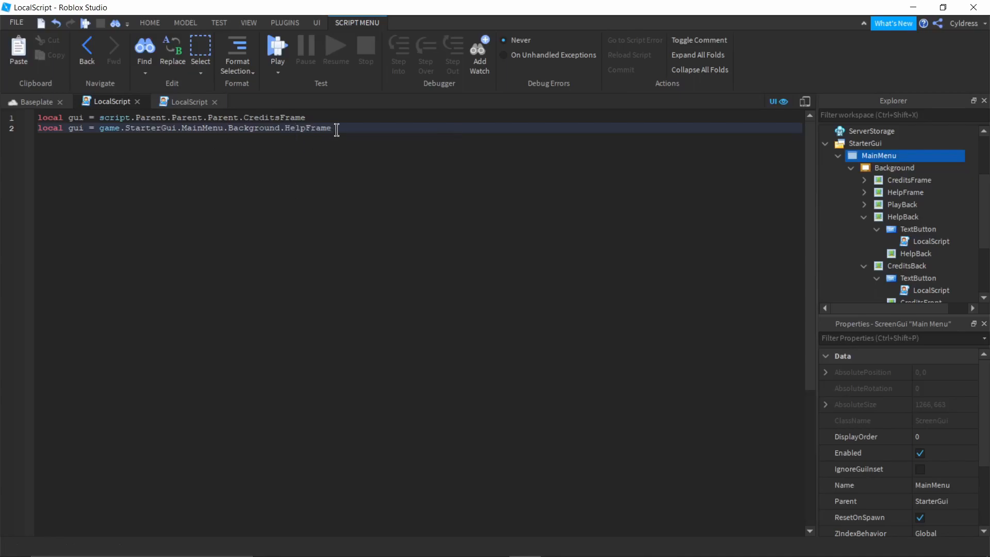
pyautogui.click(22, 130)
pyautogui.hotkey('ctrl', 'x')
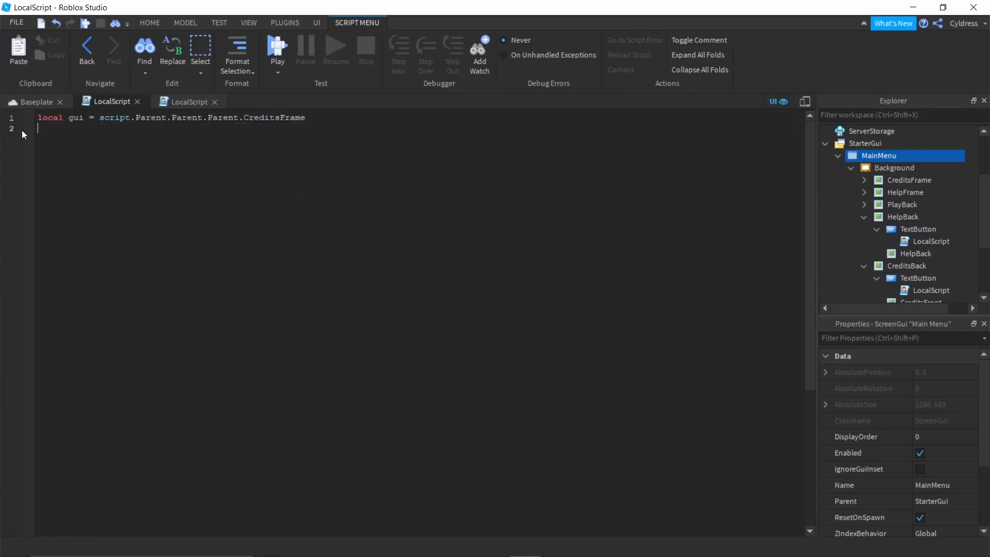
# Step: Below the declaration, connect script.Parent.MouseButton1Click to a function containing gui.Visible = not gui.Visible
pyautogui.press('Return')
pyautogui.write('script.Parent')
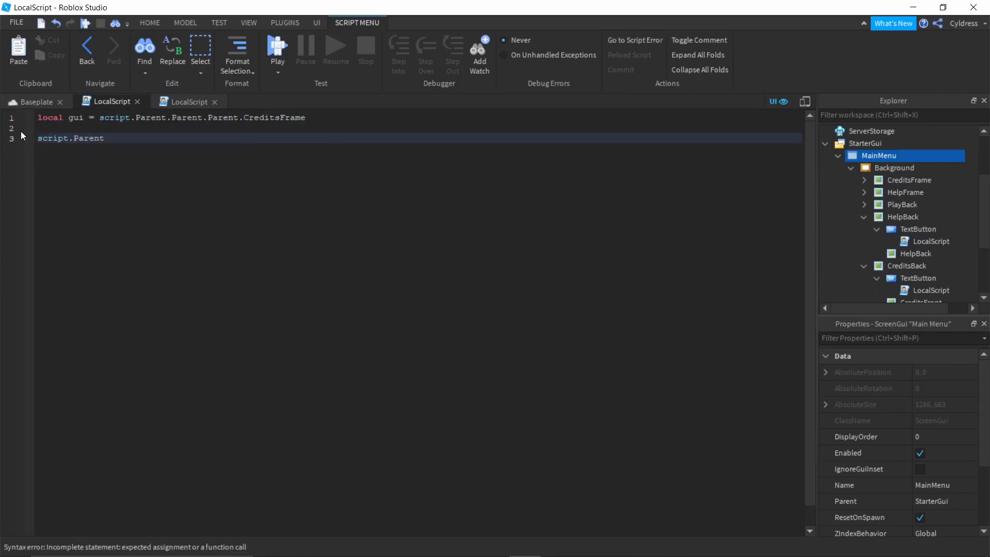
pyautogui.write('.MouseButton1Click')
pyautogui.write(':Connect(fun')
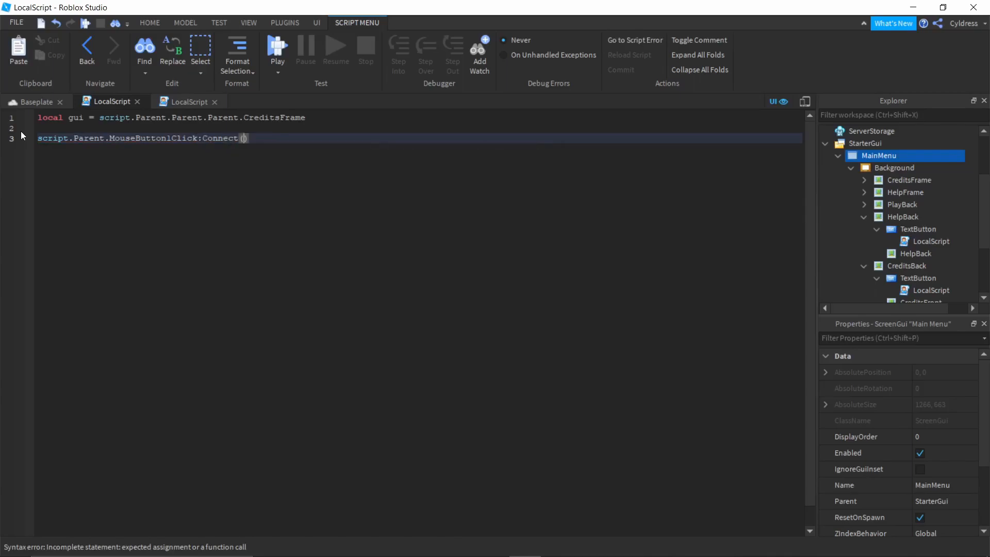
pyautogui.write('ction()')
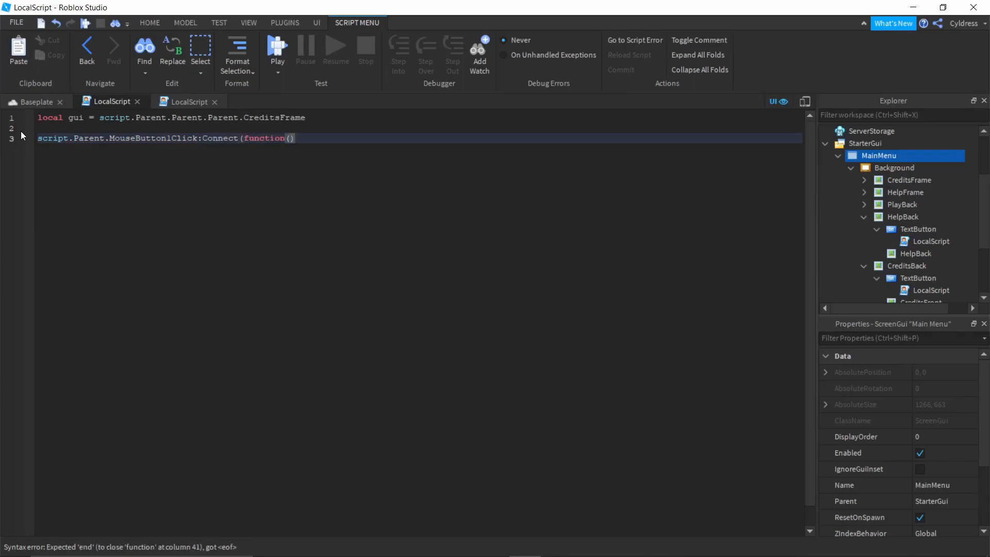
pyautogui.press('Return')
pyautogui.write('gui.v')
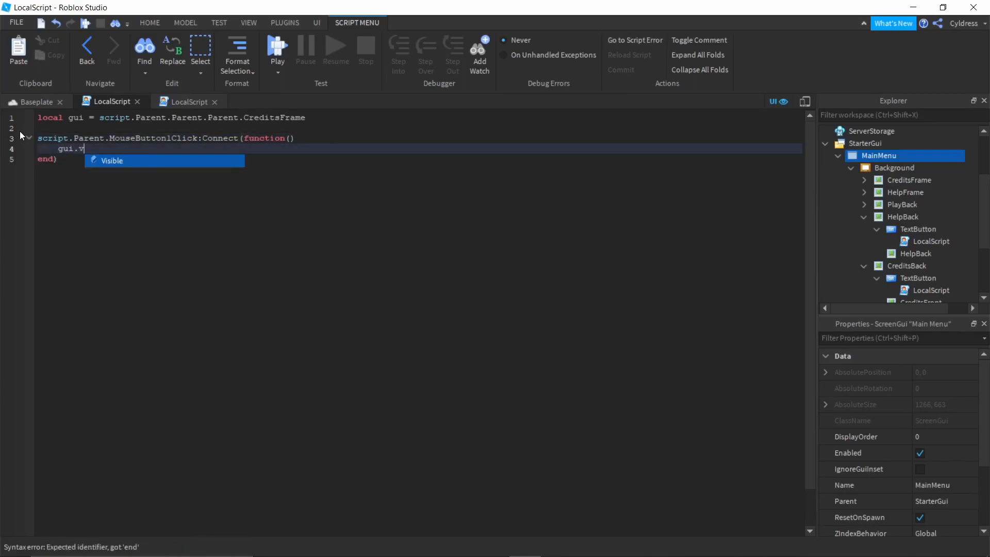
pyautogui.write('isible = not gui.Visible')
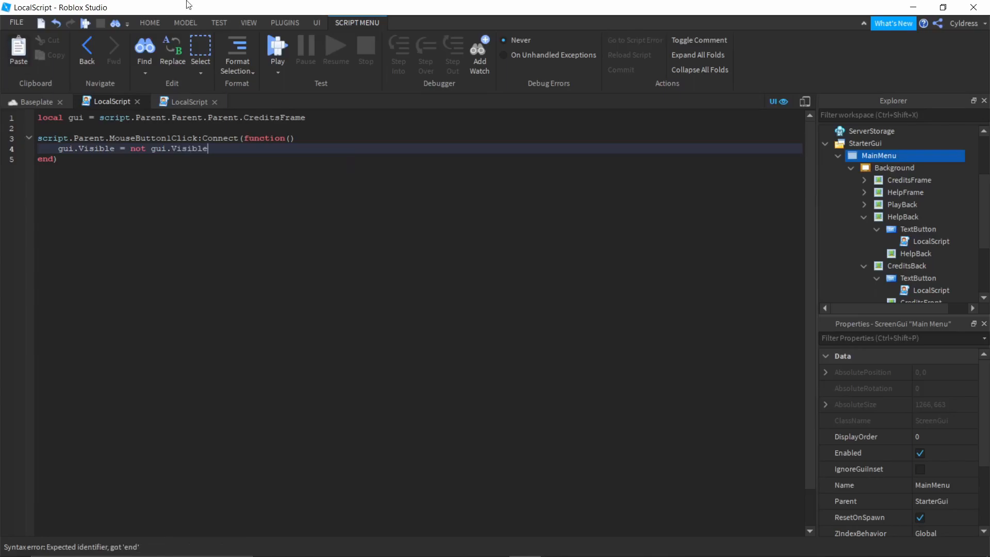
# Step: Playtest the game and use the CREDITS and HELP buttons repeatedly to check that each toggles its own frame
pyautogui.click(278, 46)
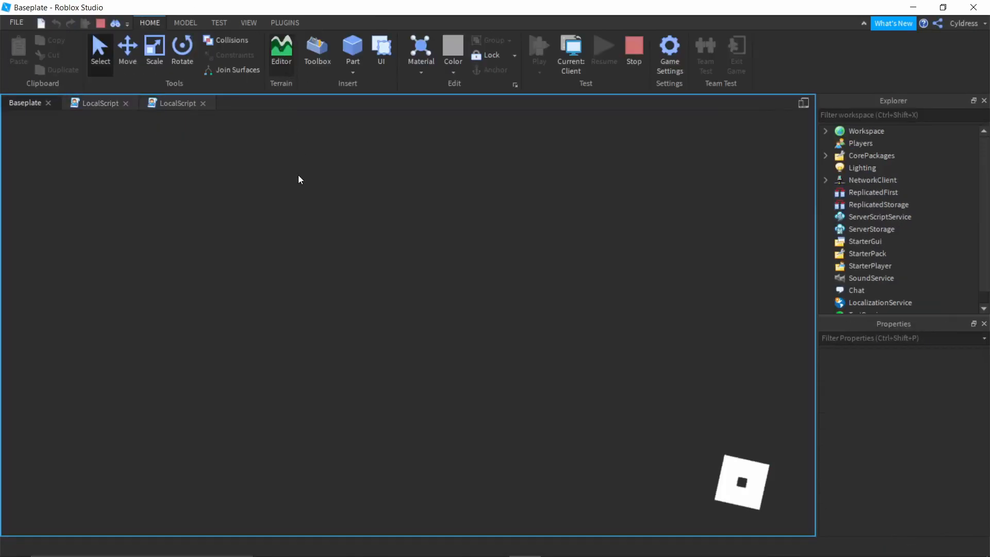
pyautogui.click(399, 394)
pyautogui.click(398, 394)
pyautogui.click(402, 391)
pyautogui.click(402, 390)
pyautogui.click(411, 346)
pyautogui.click(411, 346)
pyautogui.click(411, 346)
pyautogui.click(413, 387)
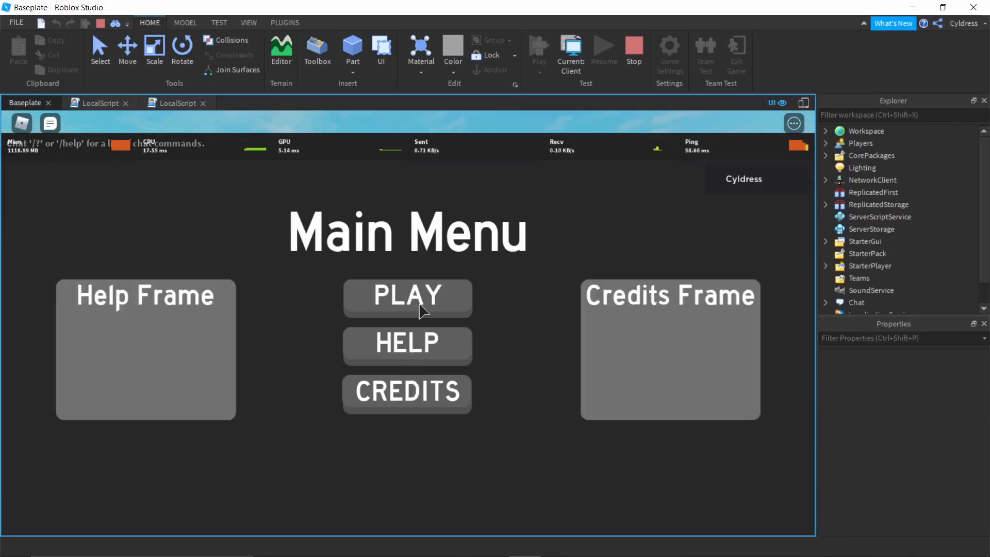
# Step: Start the game with the menu's PLAY button and walk the character around to check that the menu closes
pyautogui.click(421, 303)
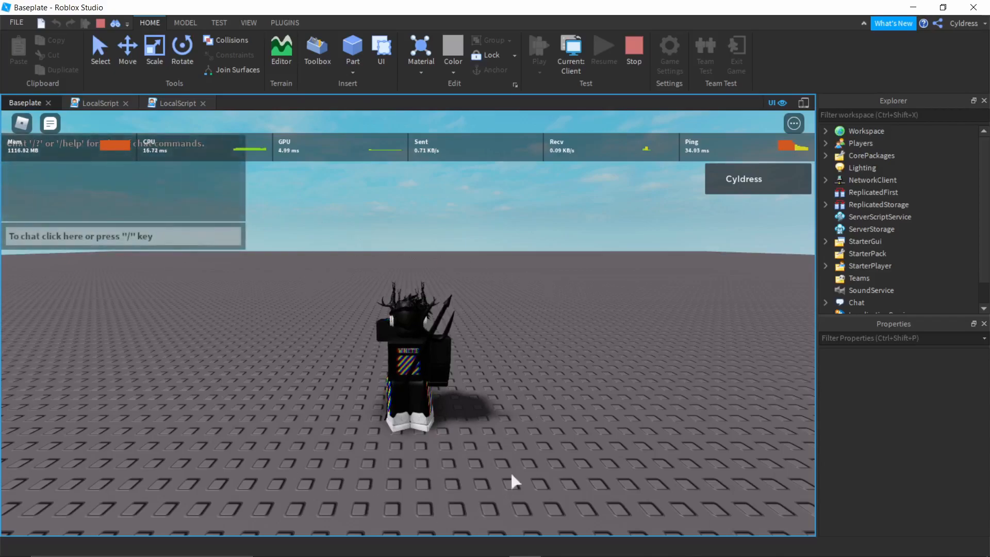
pyautogui.press('s')
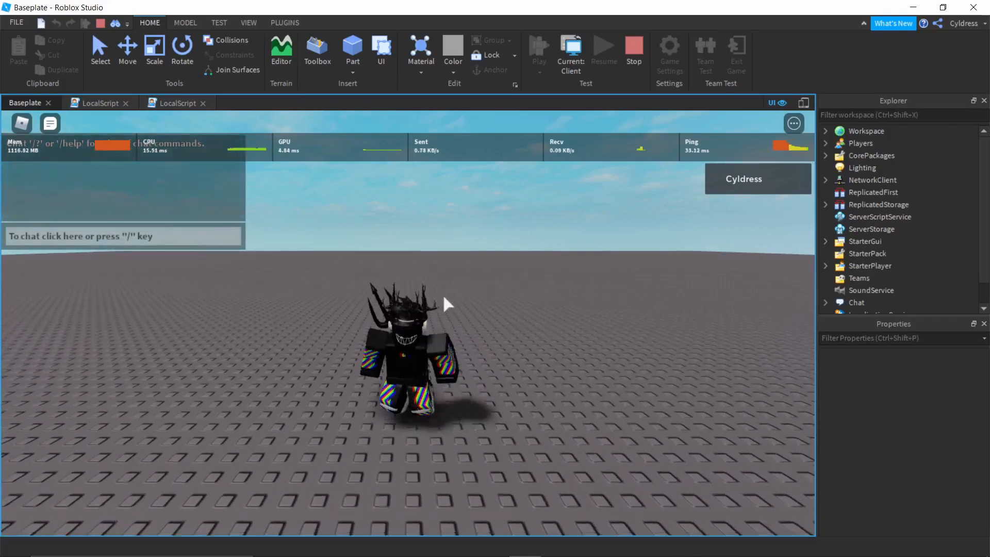
pyautogui.press('w')
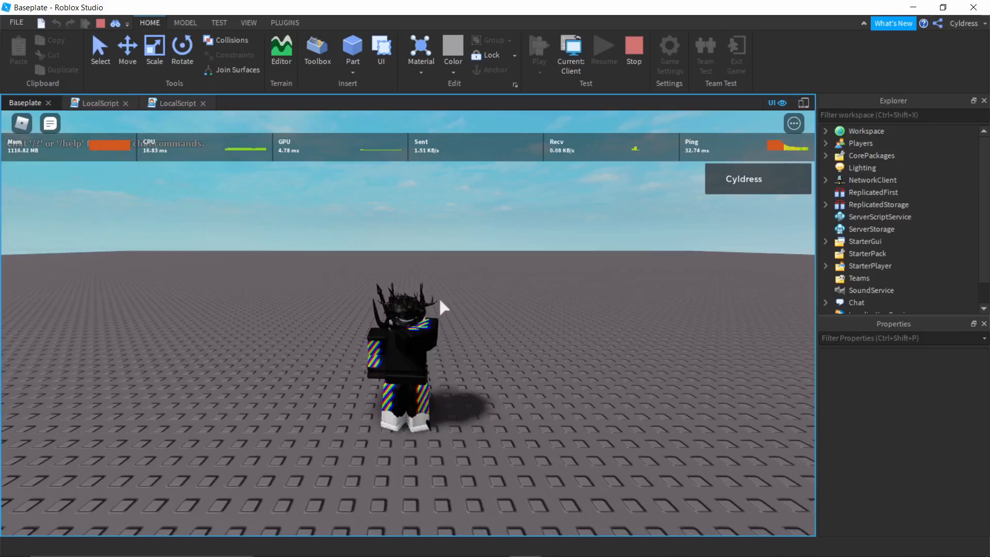
# Step: Close both open LocalScript editors while the playtest is running
pyautogui.click(99, 103)
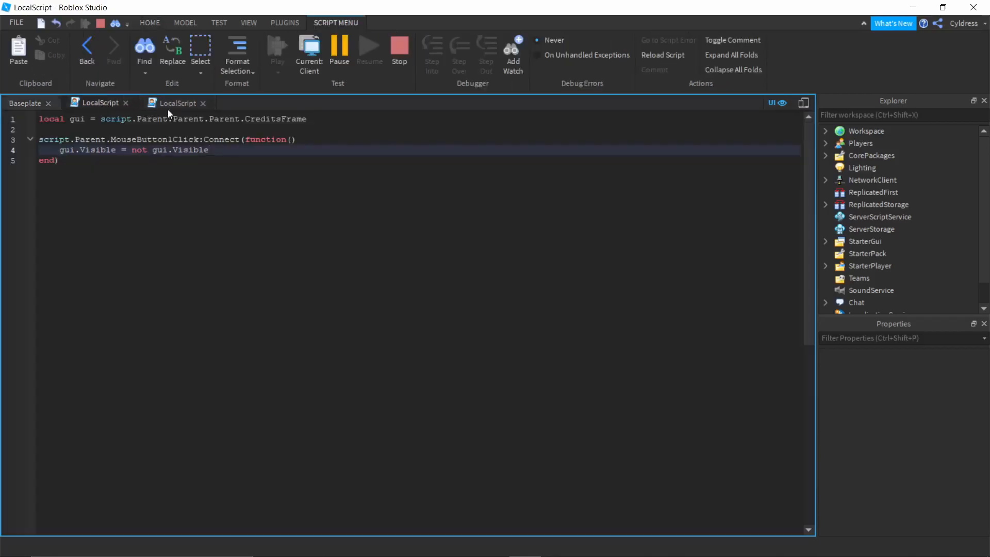
pyautogui.click(166, 105)
pyautogui.click(126, 103)
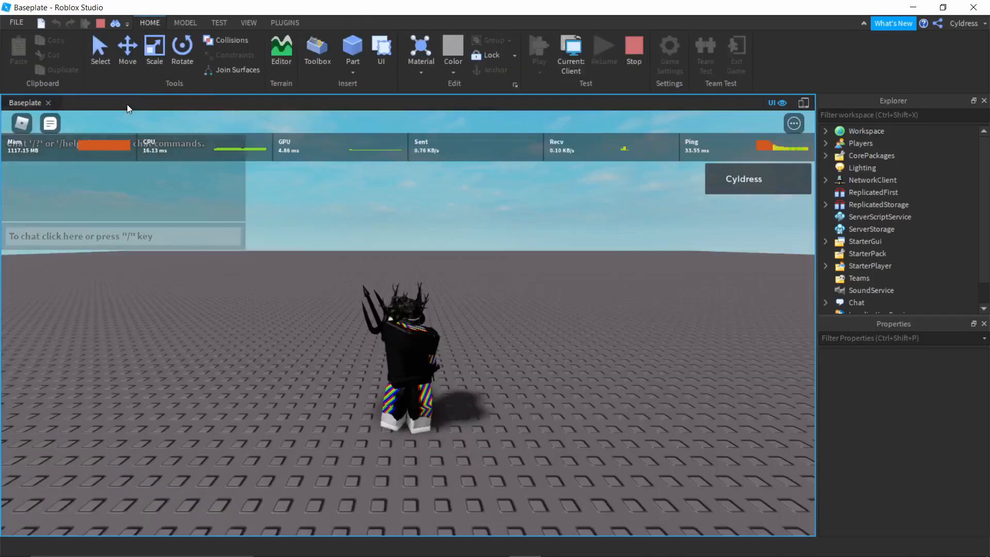
pyautogui.press('s')
pyautogui.press('d')
pyautogui.press('s')
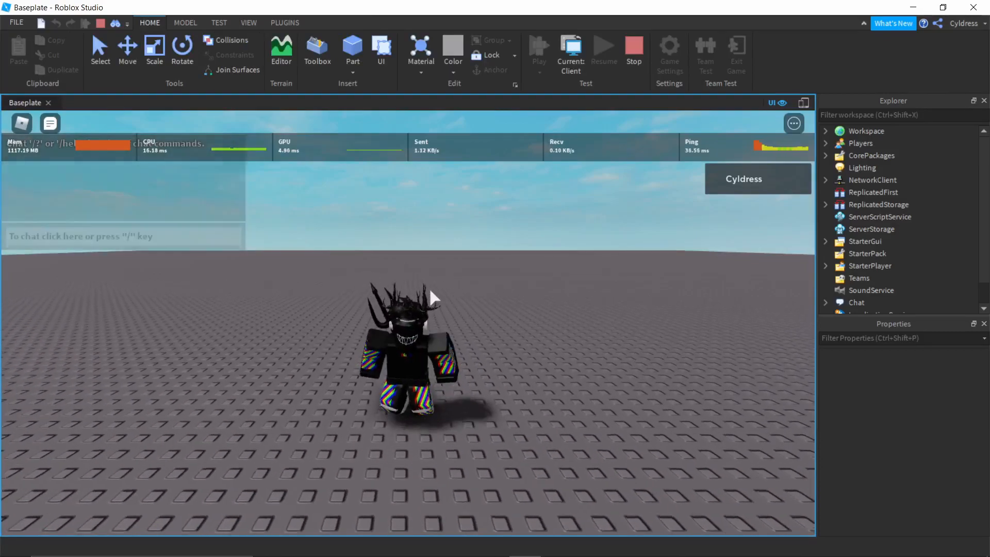
pyautogui.press('w')
pyautogui.press('a')
pyautogui.press('s')
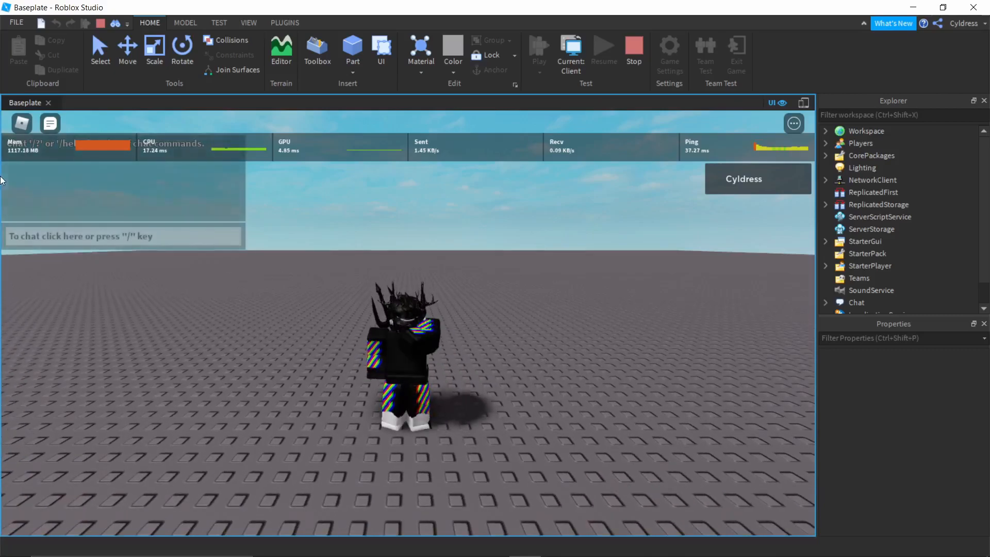
pyautogui.press('a')
pyautogui.press('w')
pyautogui.press('s')
pyautogui.press('w')
pyautogui.press('s')
pyautogui.press('w')
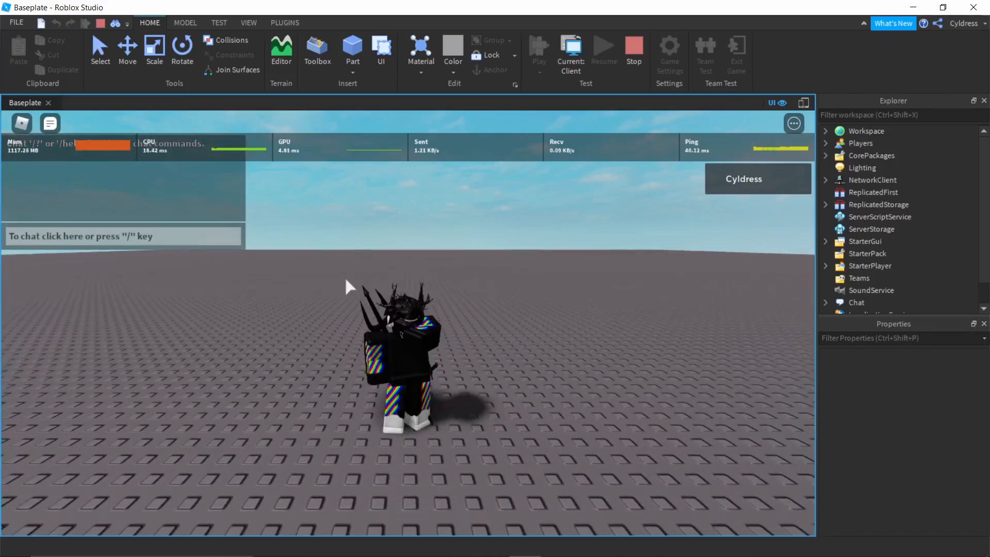
pyautogui.press('s')
pyautogui.press('w')
pyautogui.moveTo(390, 309)
pyautogui.mouseDown(button='right')
pyautogui.moveTo(390, 296)
pyautogui.moveTo(394, 317)
pyautogui.mouseUp(button='right')
pyautogui.scroll(3, 391, 310)
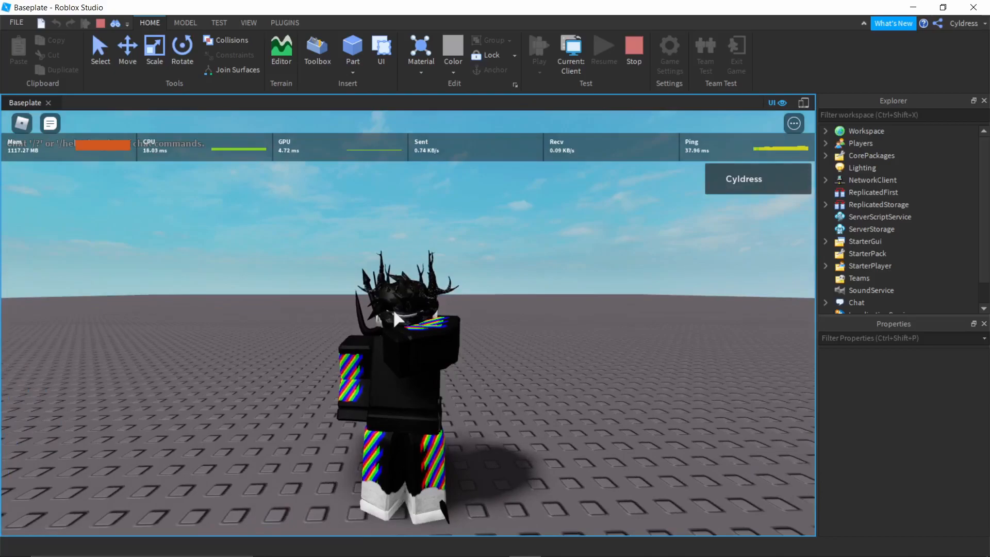
pyautogui.press('d')
pyautogui.press('a')
pyautogui.press('w')
pyautogui.moveTo(474, 335); pyautogui.dragTo(477, 339, button='right')
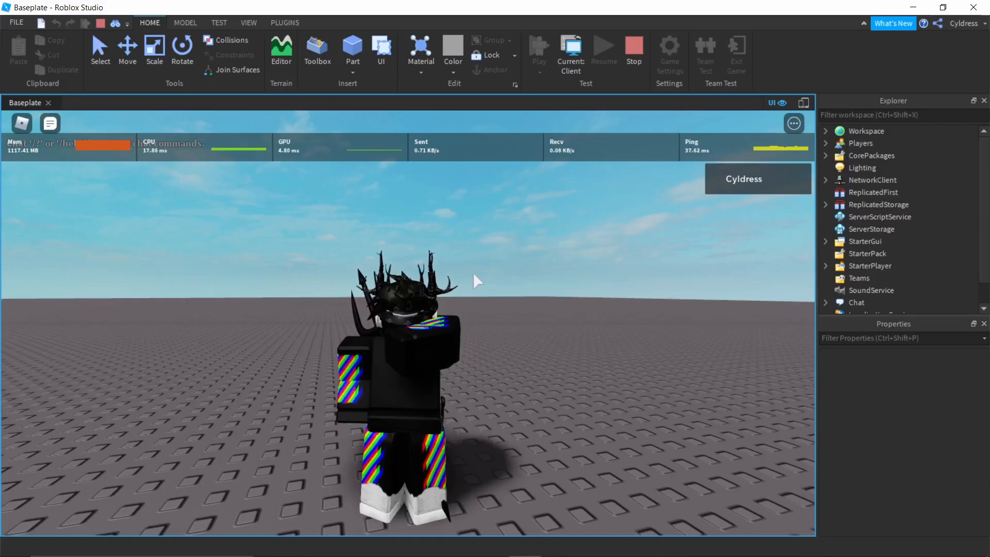
# Step: Expand StarterGui, MainMenu and Background in the Explorer to review the menu's buttons, frames and title
pyautogui.click(824, 241)
pyautogui.click(836, 253)
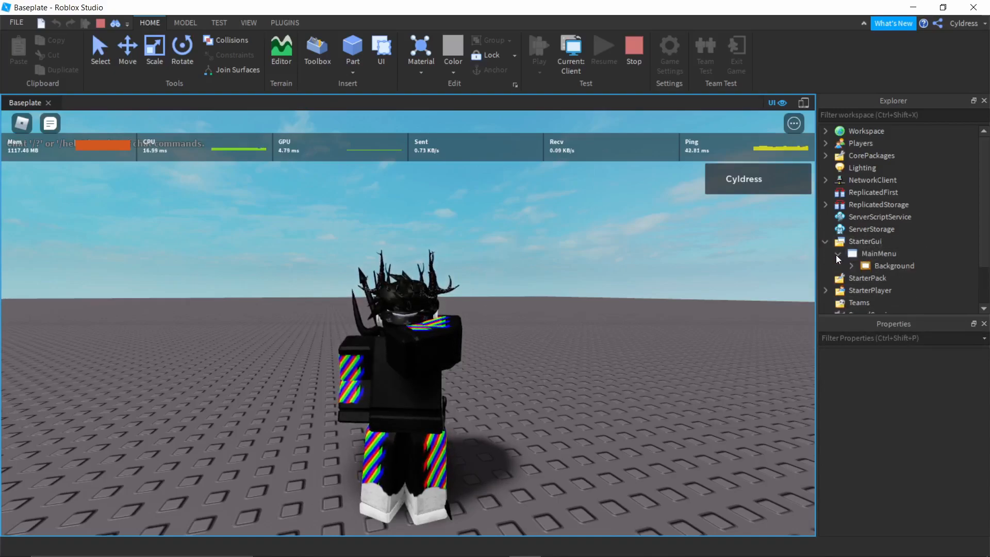
pyautogui.click(852, 266)
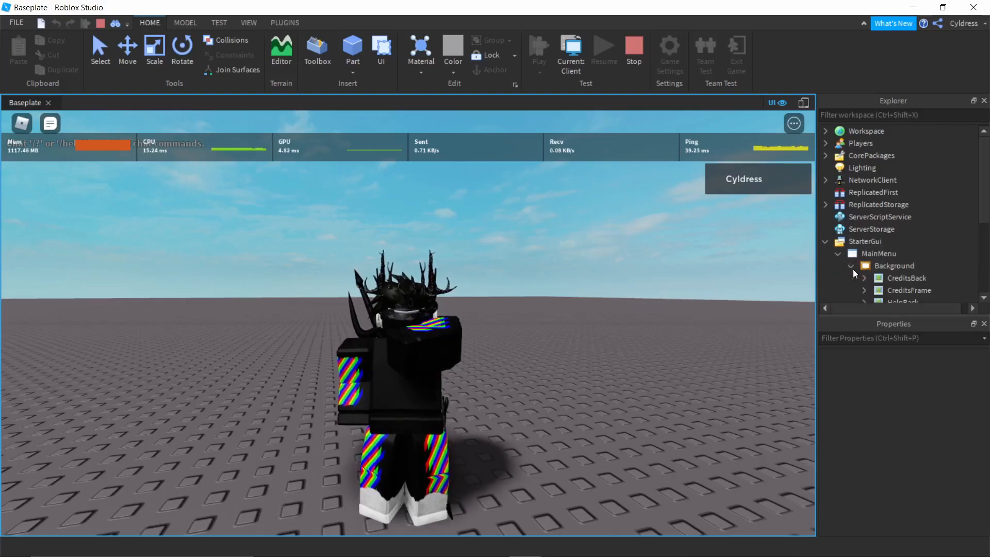
pyautogui.scroll(-2, 858, 259)
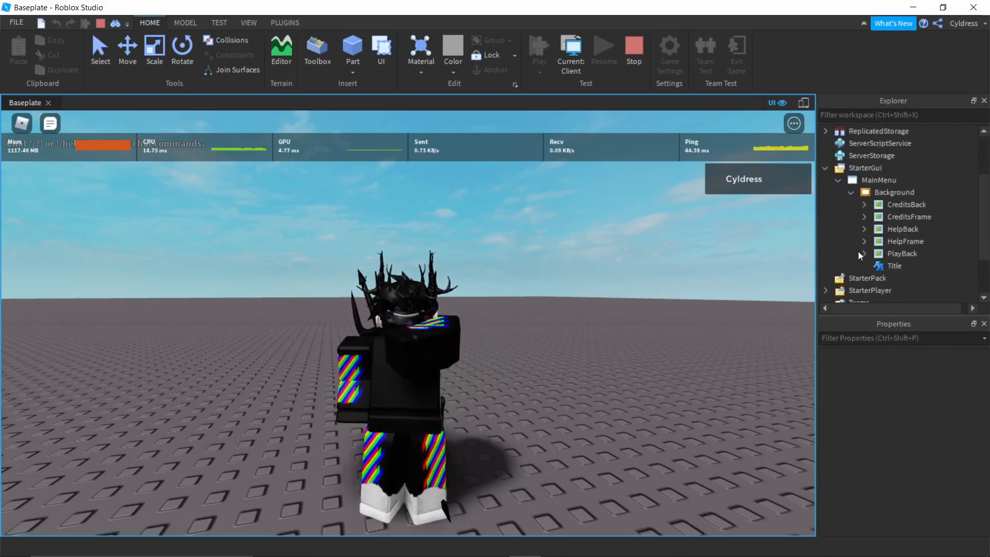
pyautogui.moveTo(858, 252)
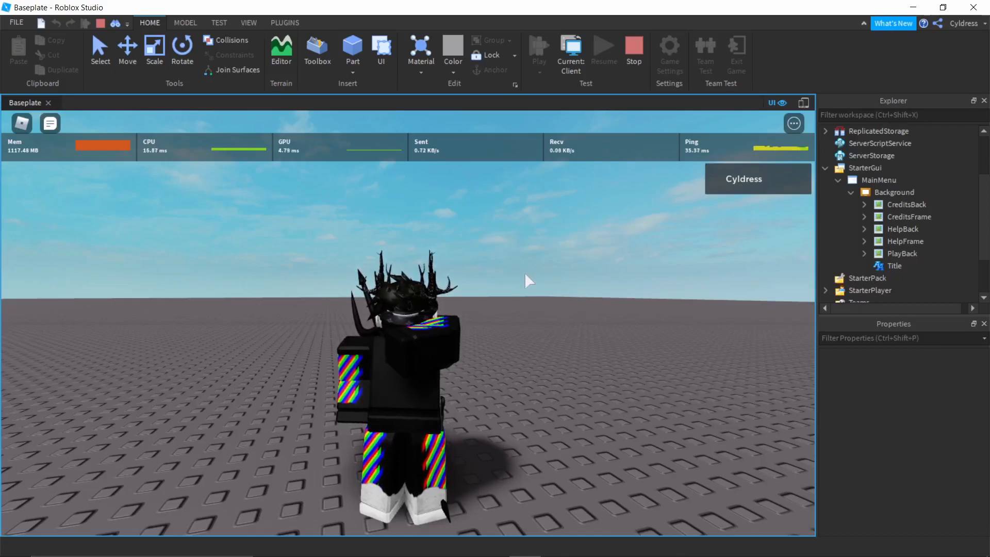
pyautogui.moveTo(188, 178)
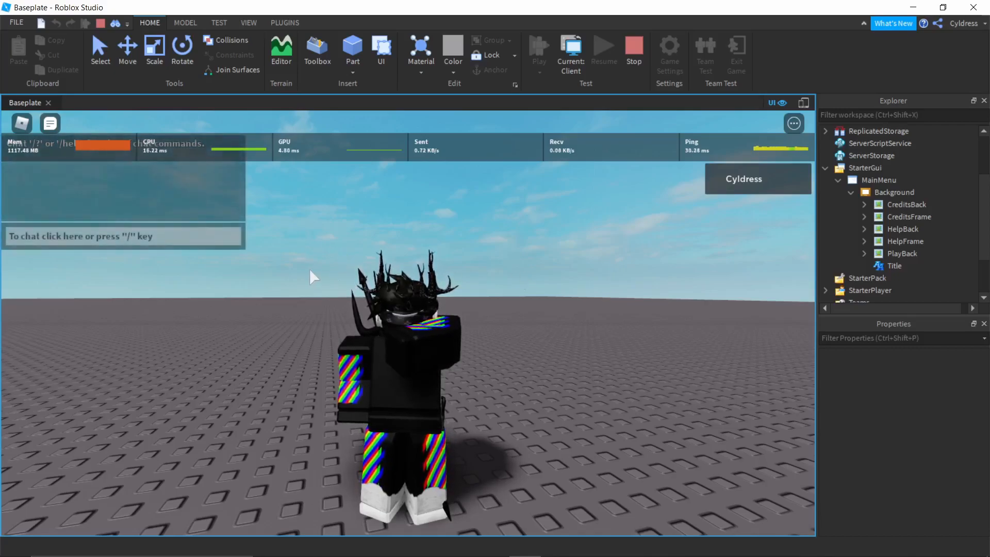